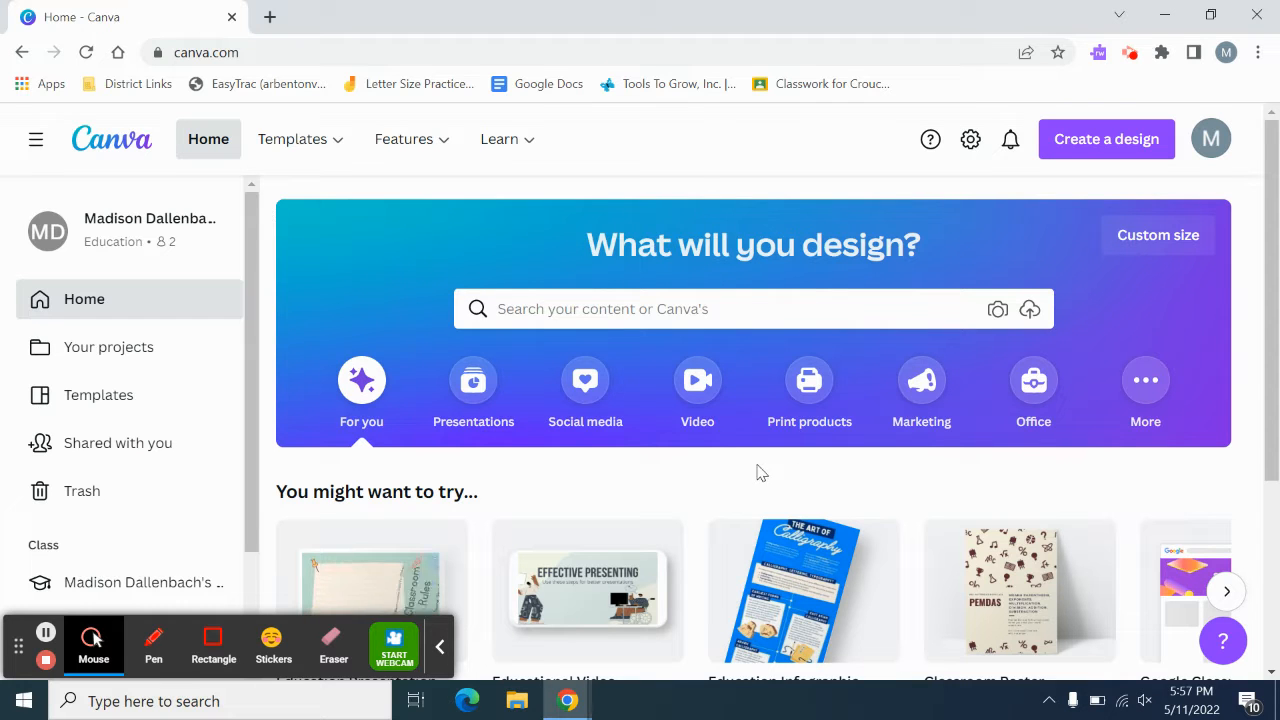
View the home page search suggestions for both templates and your projects, and close the suggestions
{"action": "mouse_move", "coordinate": [411, 139]}
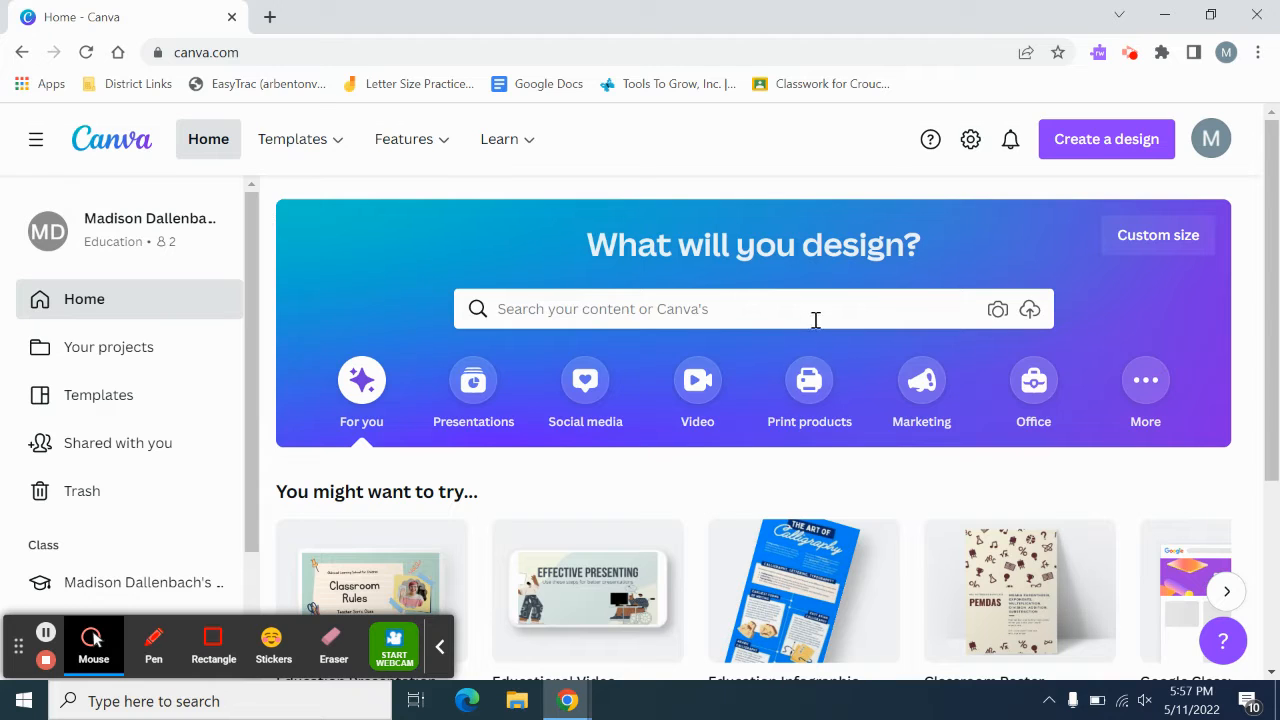
{"action": "left_click", "coordinate": [783, 308]}
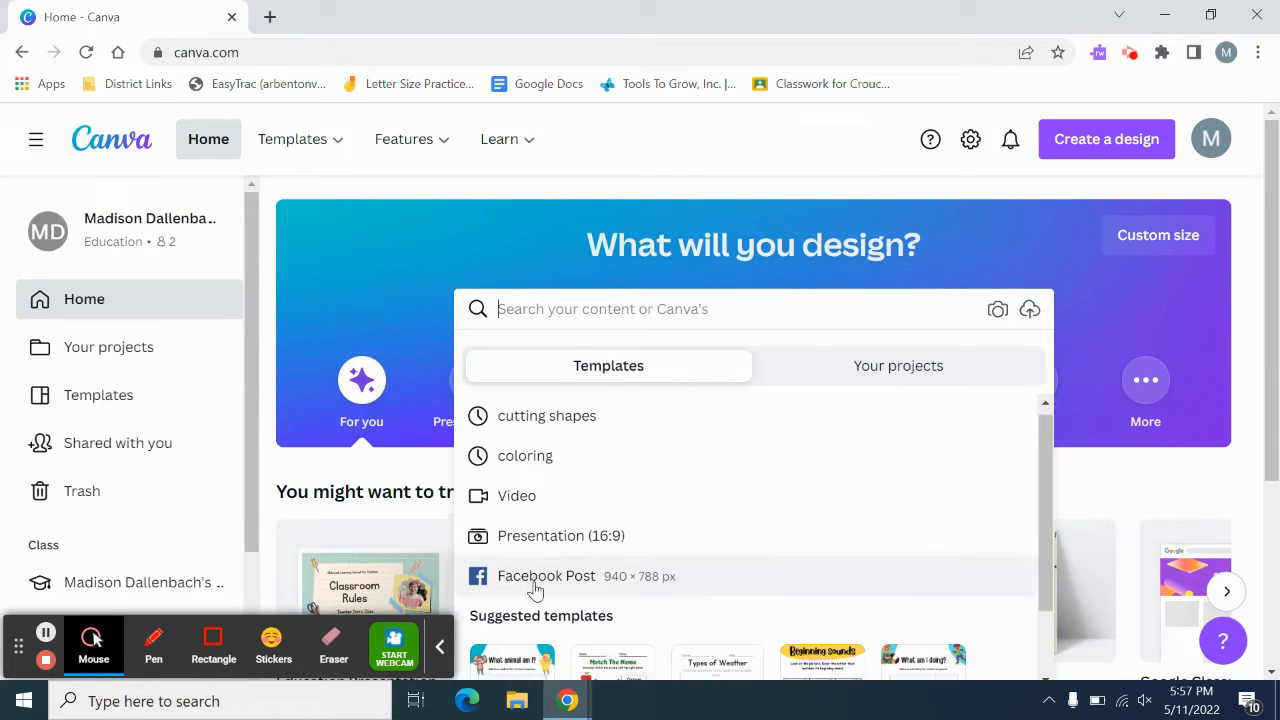
{"action": "scroll", "coordinate": [531, 591], "scroll_direction": "down", "scroll_amount": 2}
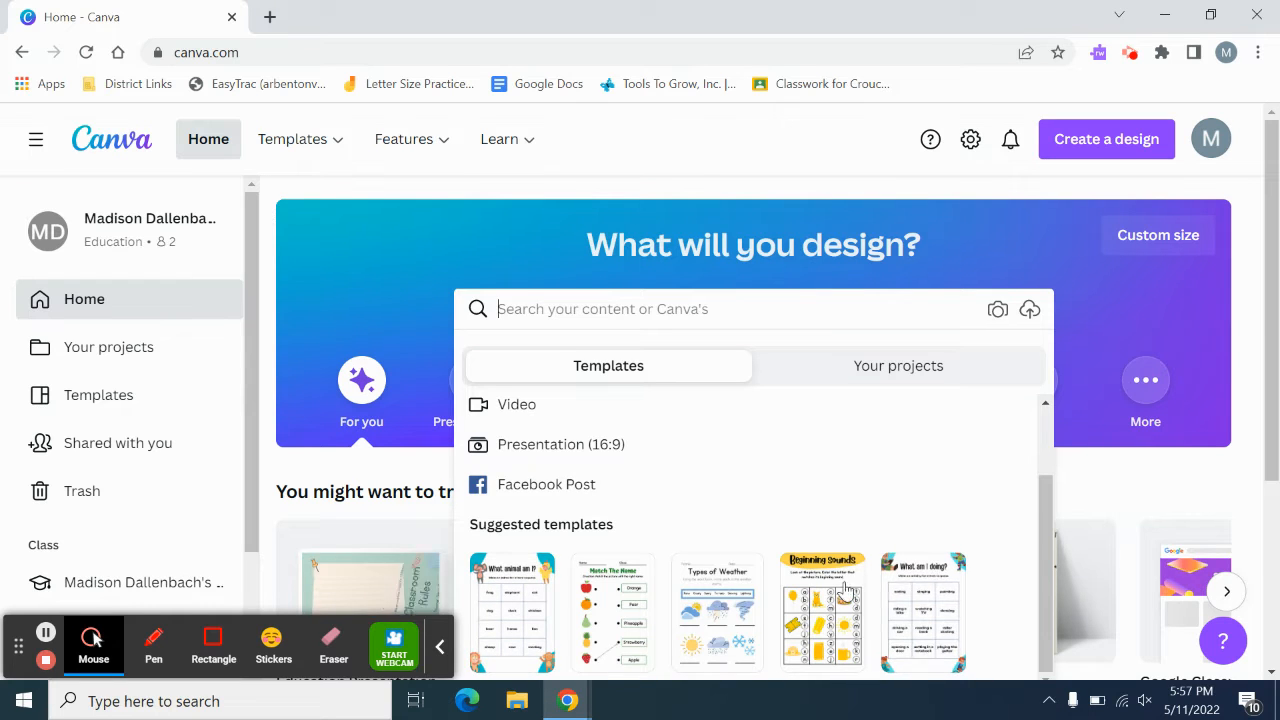
{"action": "scroll", "coordinate": [591, 513], "scroll_direction": "up", "scroll_amount": 2}
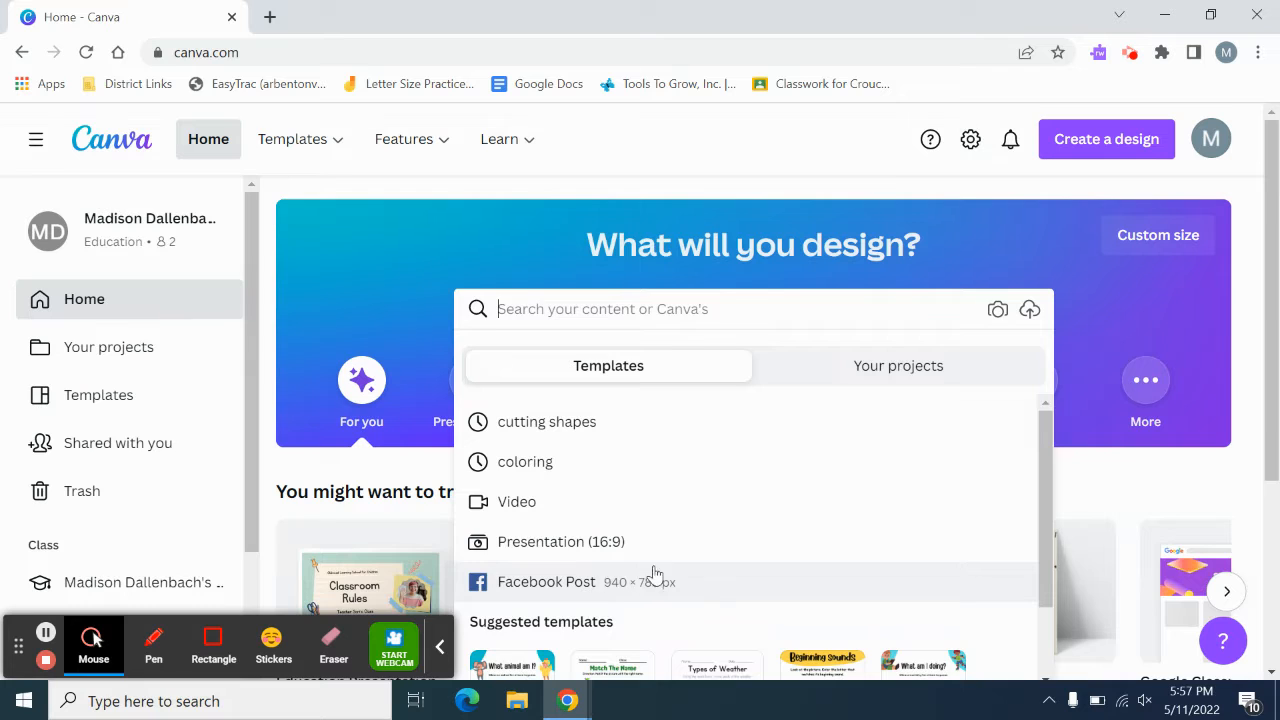
{"action": "left_click", "coordinate": [840, 378]}
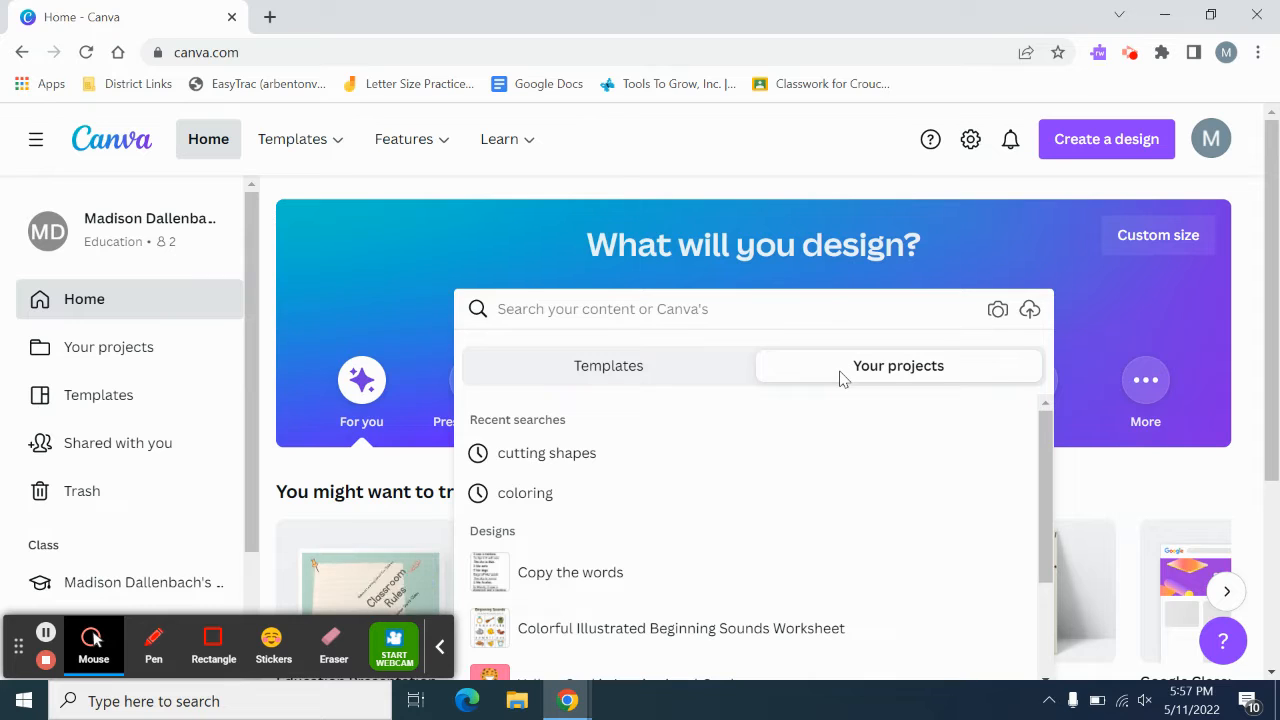
{"action": "left_click", "coordinate": [646, 366]}
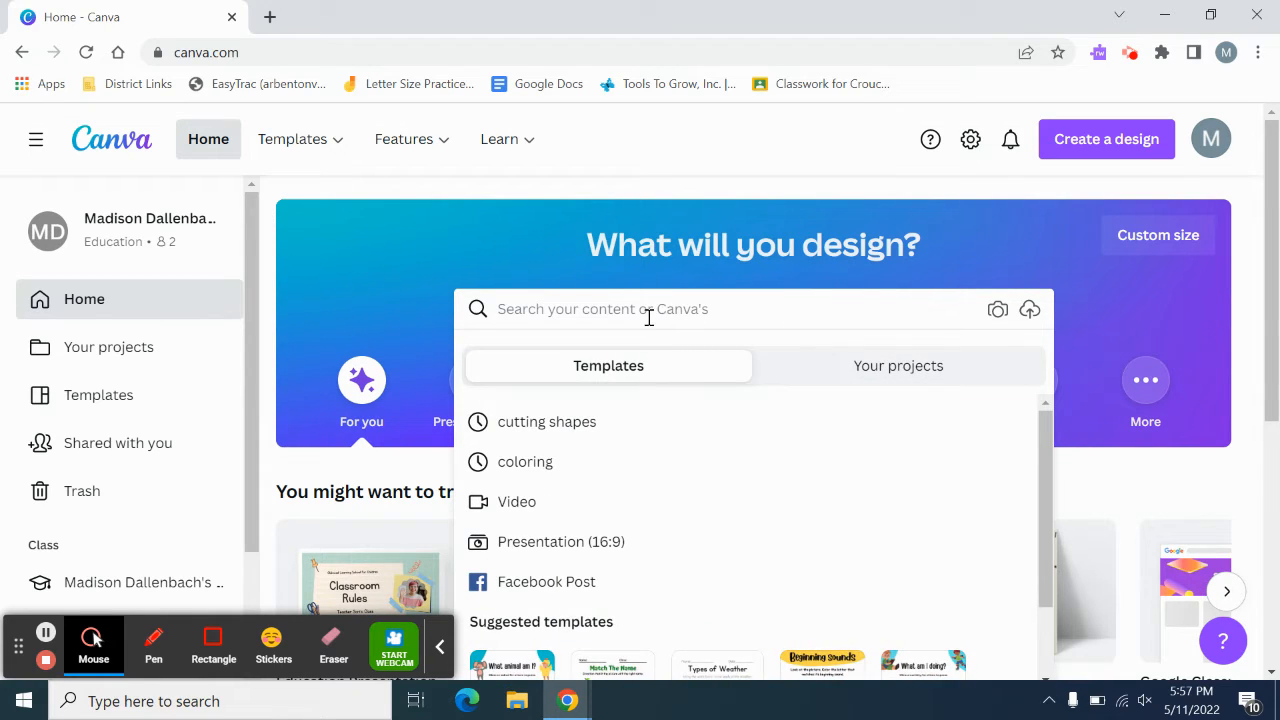
{"action": "left_click", "coordinate": [402, 475]}
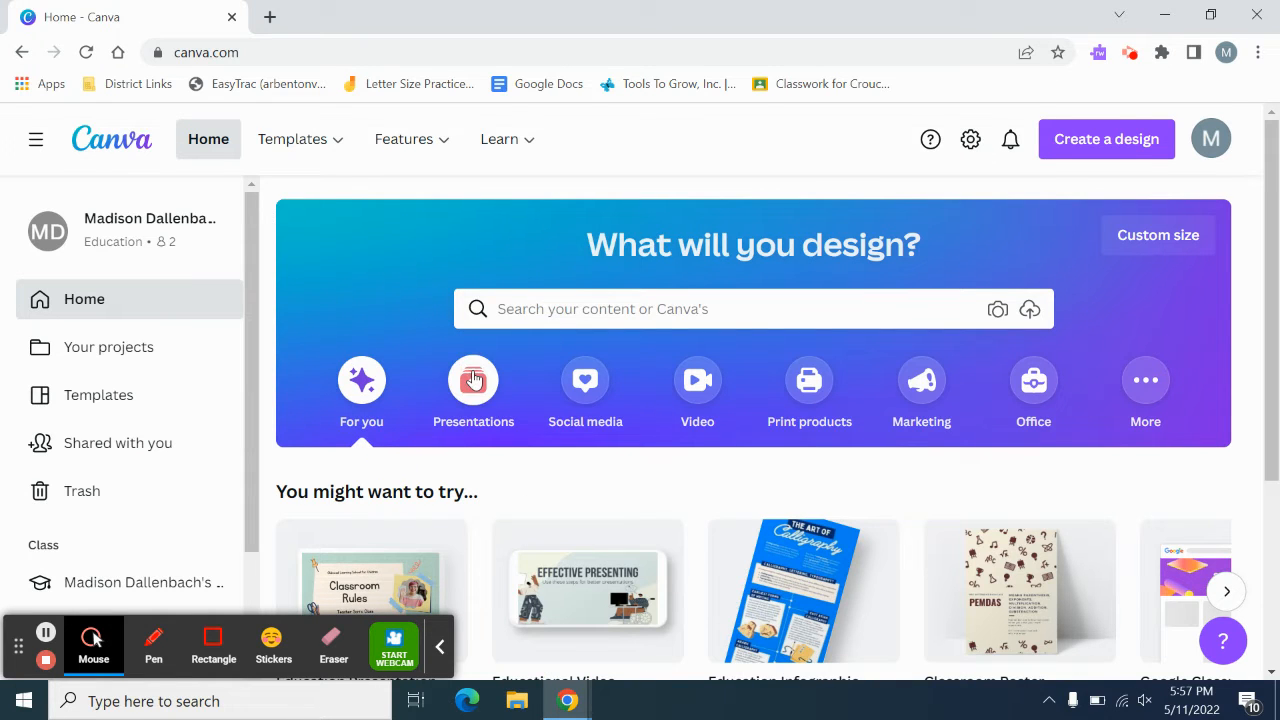
Compare the Presentations and For you design categories on the home page and view the account menu options
{"action": "left_click", "coordinate": [473, 378]}
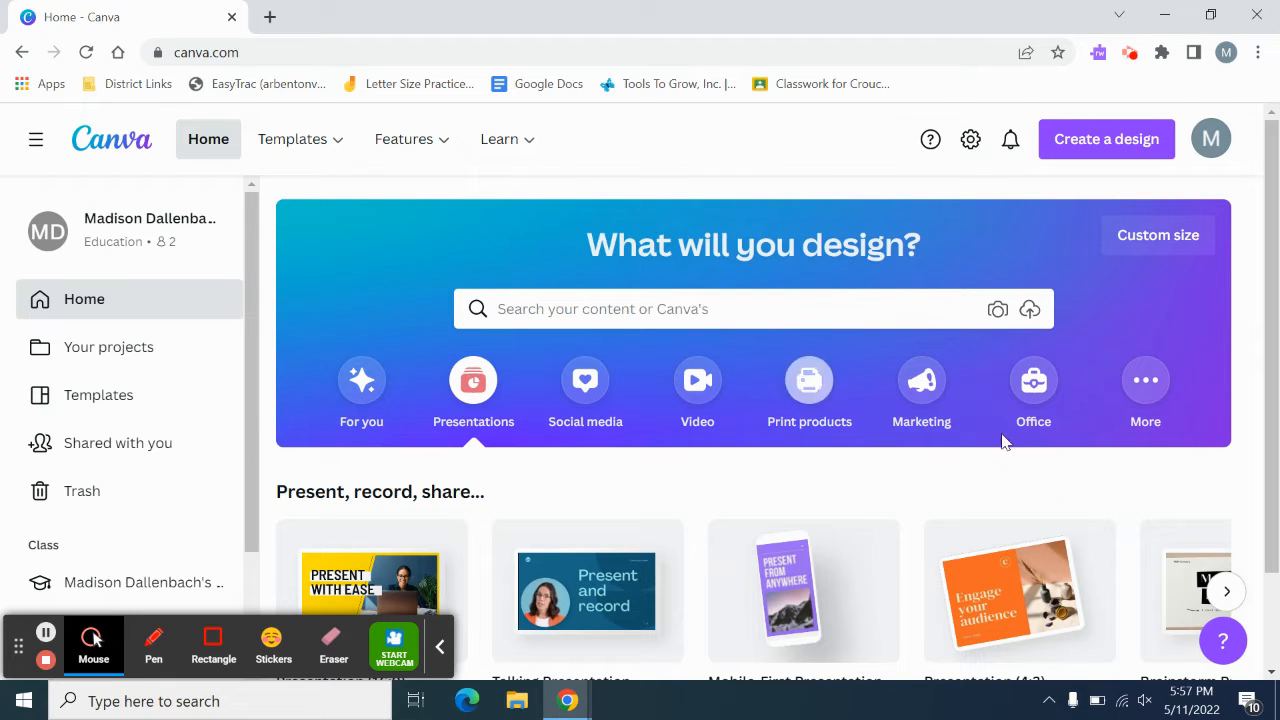
{"action": "left_click", "coordinate": [355, 380]}
{"action": "scroll", "coordinate": [540, 390], "scroll_direction": "down", "scroll_amount": 2}
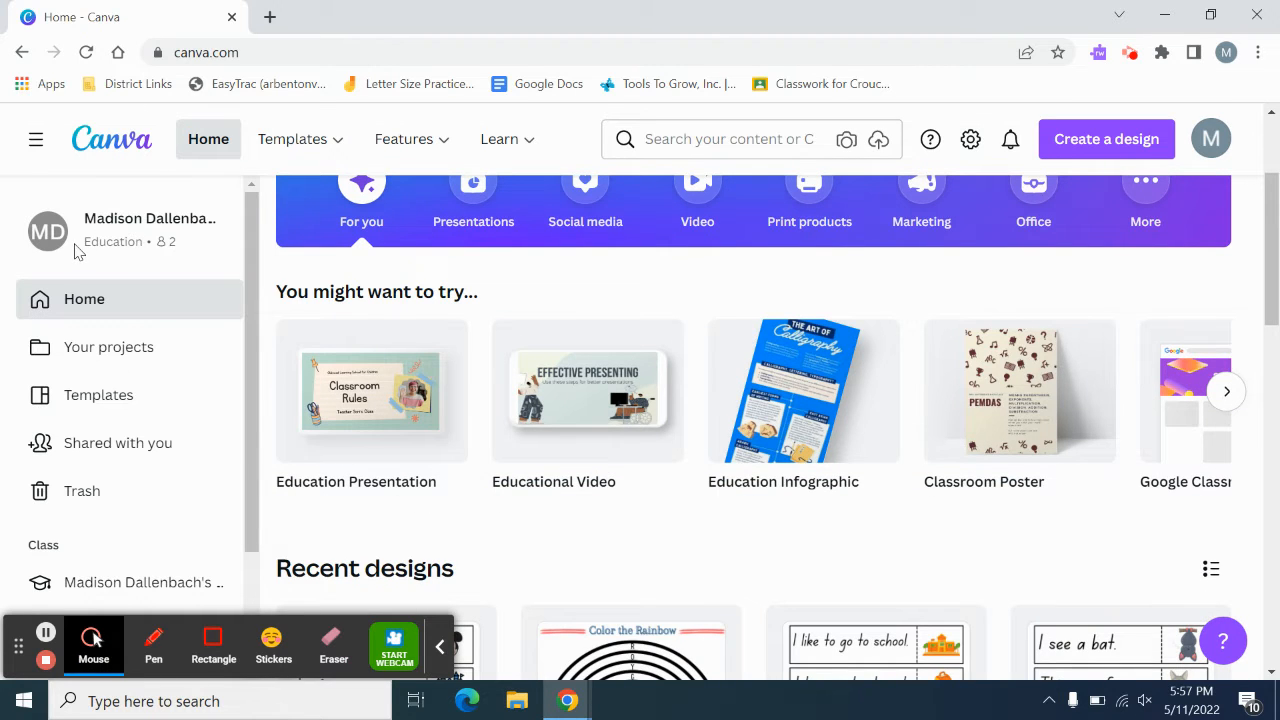
{"action": "left_click", "coordinate": [1212, 137]}
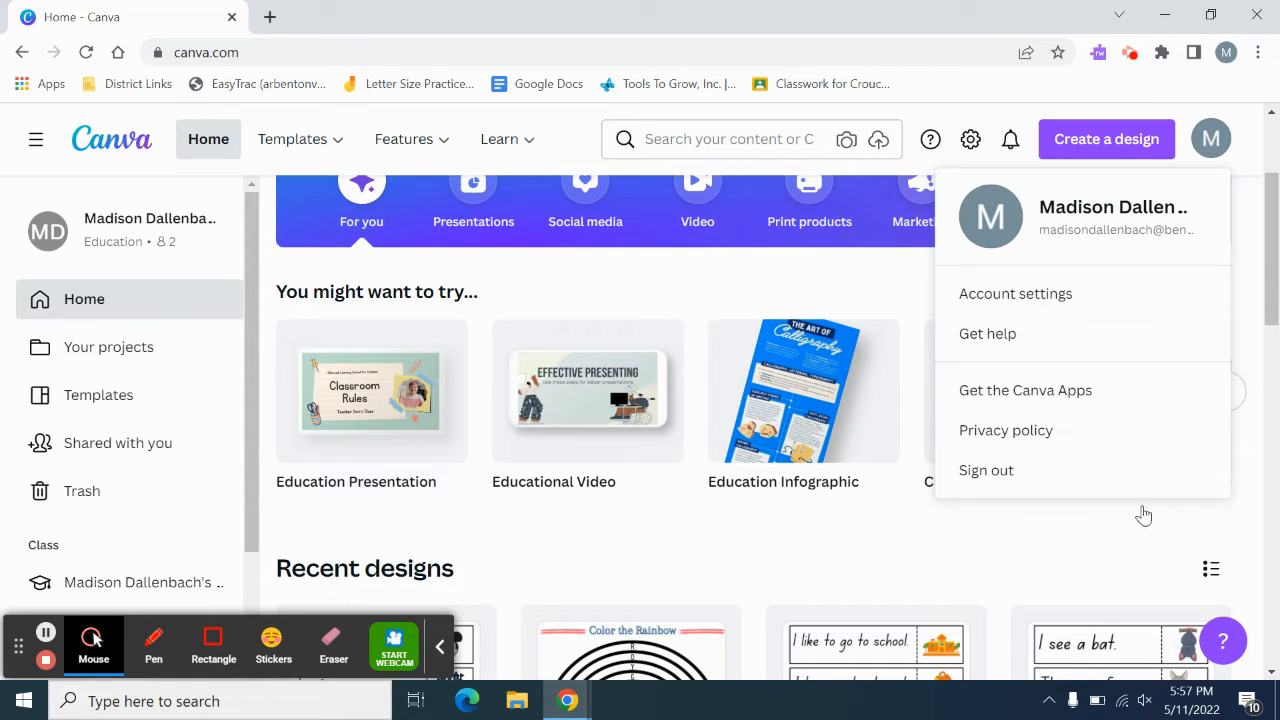
{"action": "left_click", "coordinate": [1210, 140]}
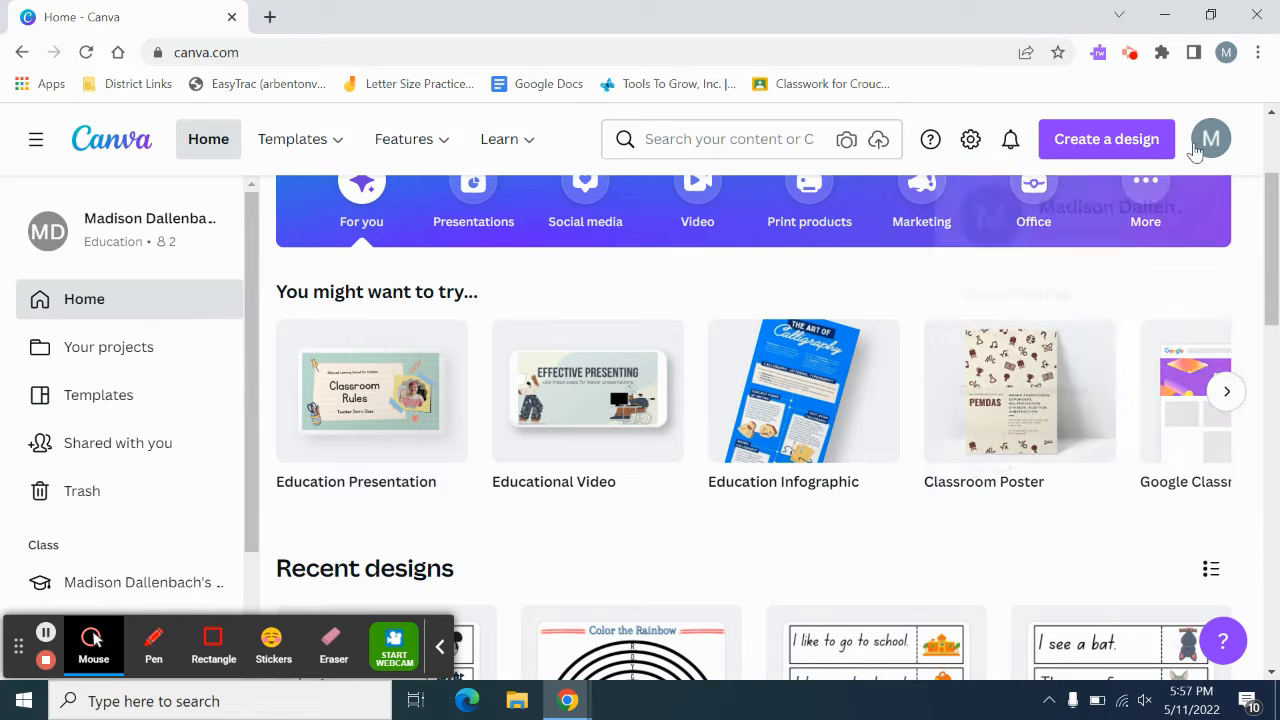
Visit the Your projects page briefly and browse the recent designs on the home page
{"action": "left_click", "coordinate": [117, 362]}
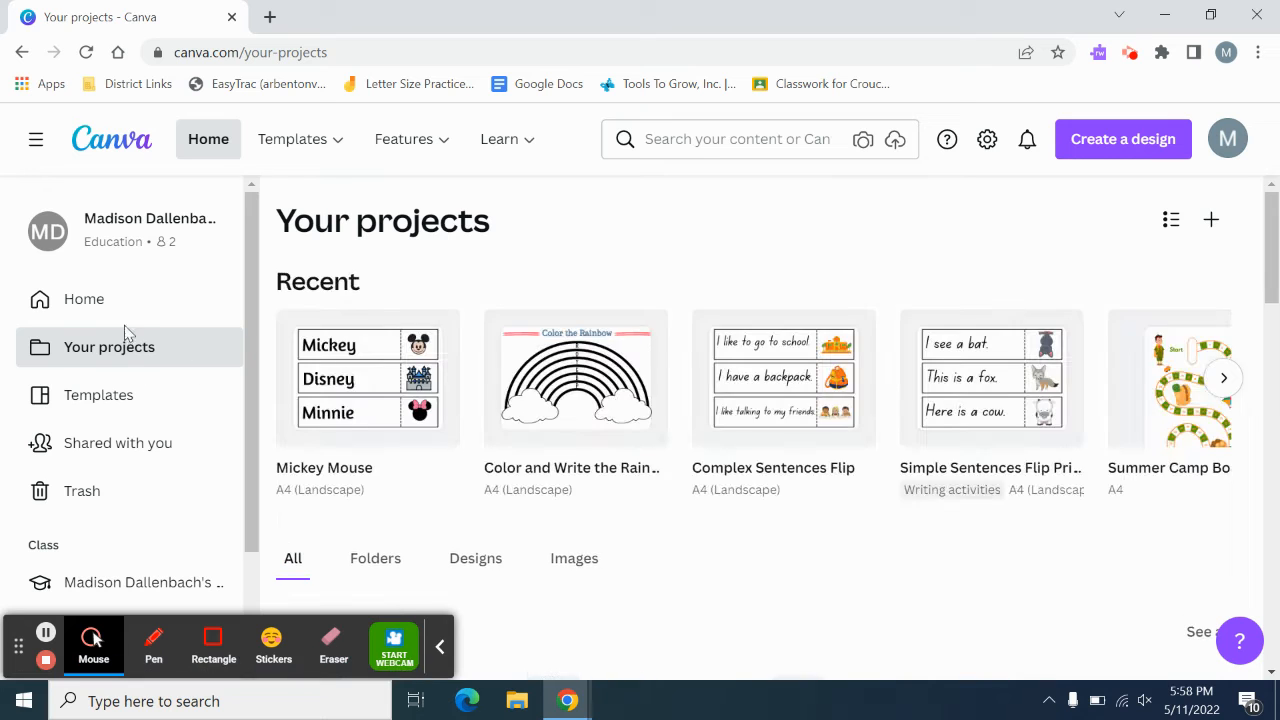
{"action": "left_click", "coordinate": [84, 299]}
{"action": "scroll", "coordinate": [662, 358], "scroll_direction": "down", "scroll_amount": 5}
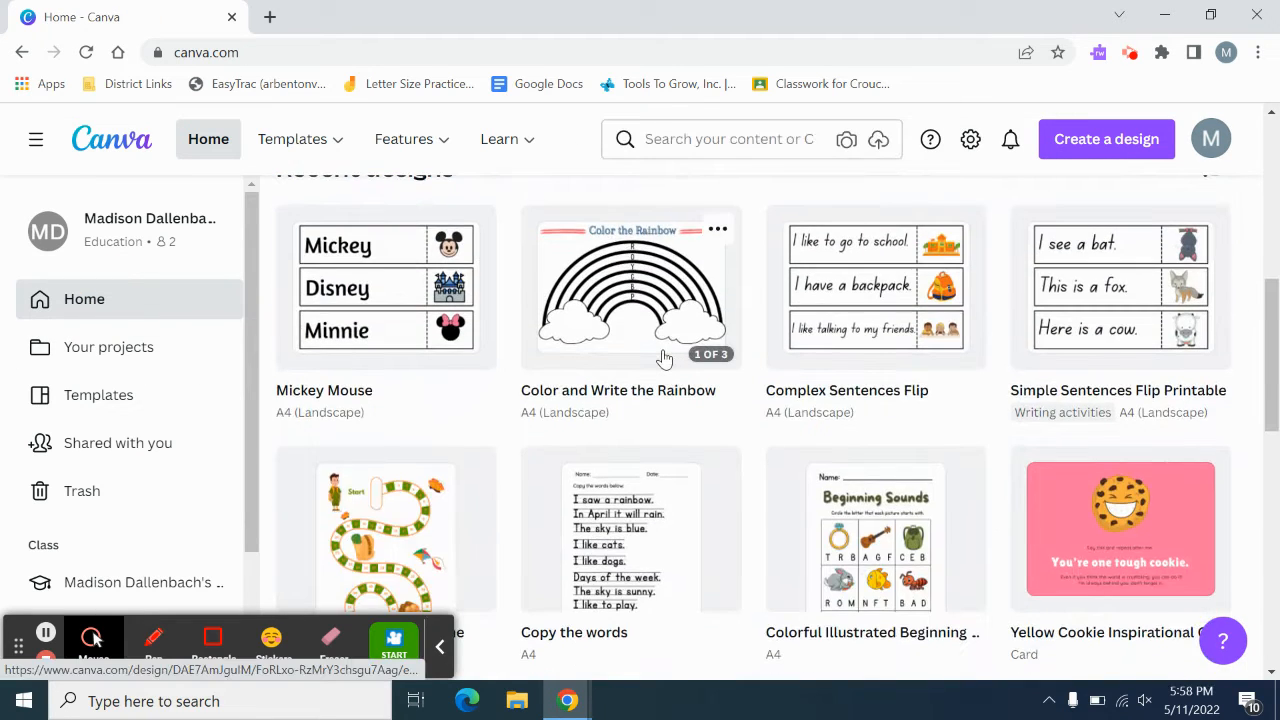
{"action": "scroll", "coordinate": [655, 360], "scroll_direction": "up", "scroll_amount": 2}
{"action": "scroll", "coordinate": [370, 452], "scroll_direction": "down", "scroll_amount": 7}
{"action": "scroll", "coordinate": [618, 388], "scroll_direction": "down", "scroll_amount": 10}
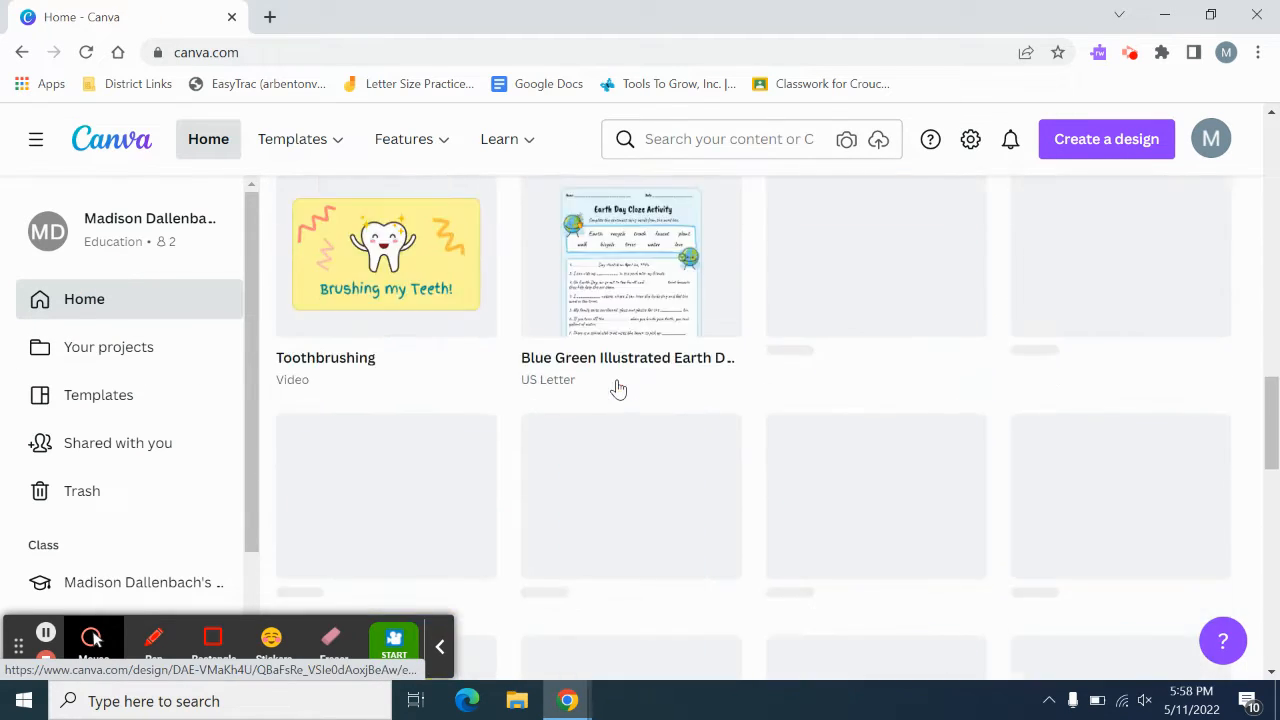
{"action": "scroll", "coordinate": [618, 388], "scroll_direction": "up", "scroll_amount": 15}
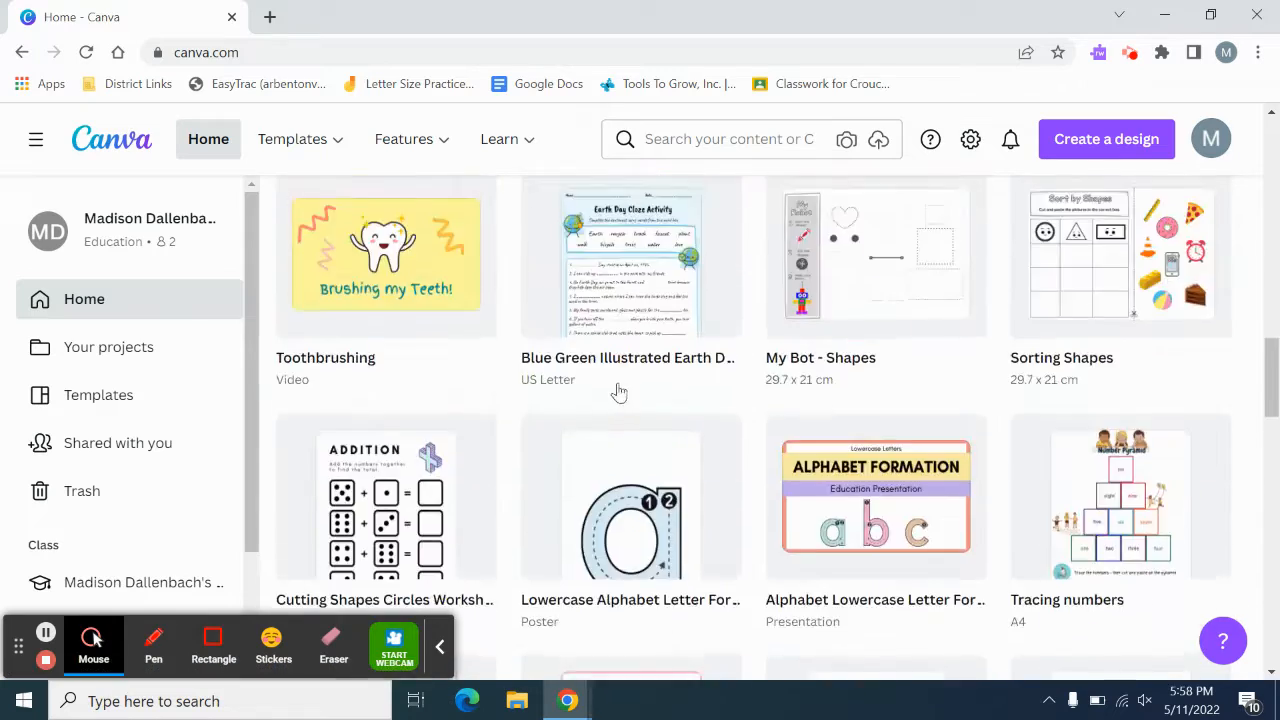
Open Your projects and review the recent items and folders stored there
{"action": "left_click", "coordinate": [100, 350]}
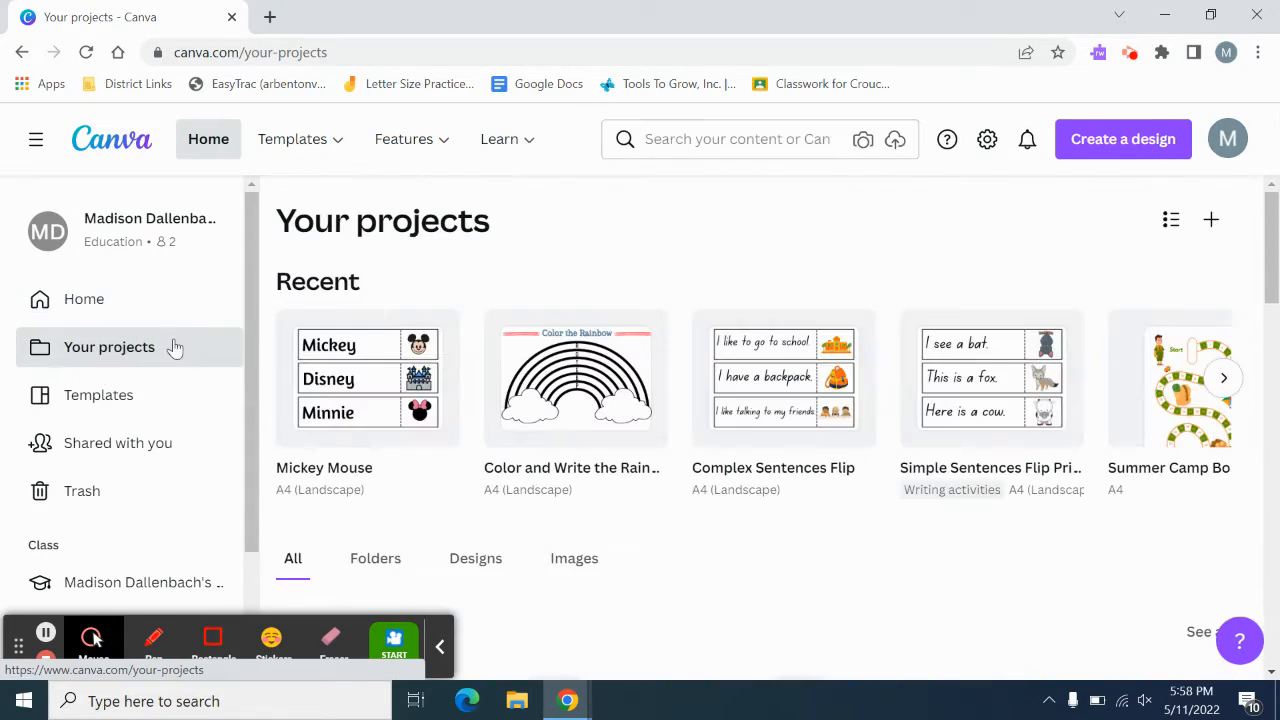
{"action": "scroll", "coordinate": [732, 472], "scroll_direction": "down", "scroll_amount": 2}
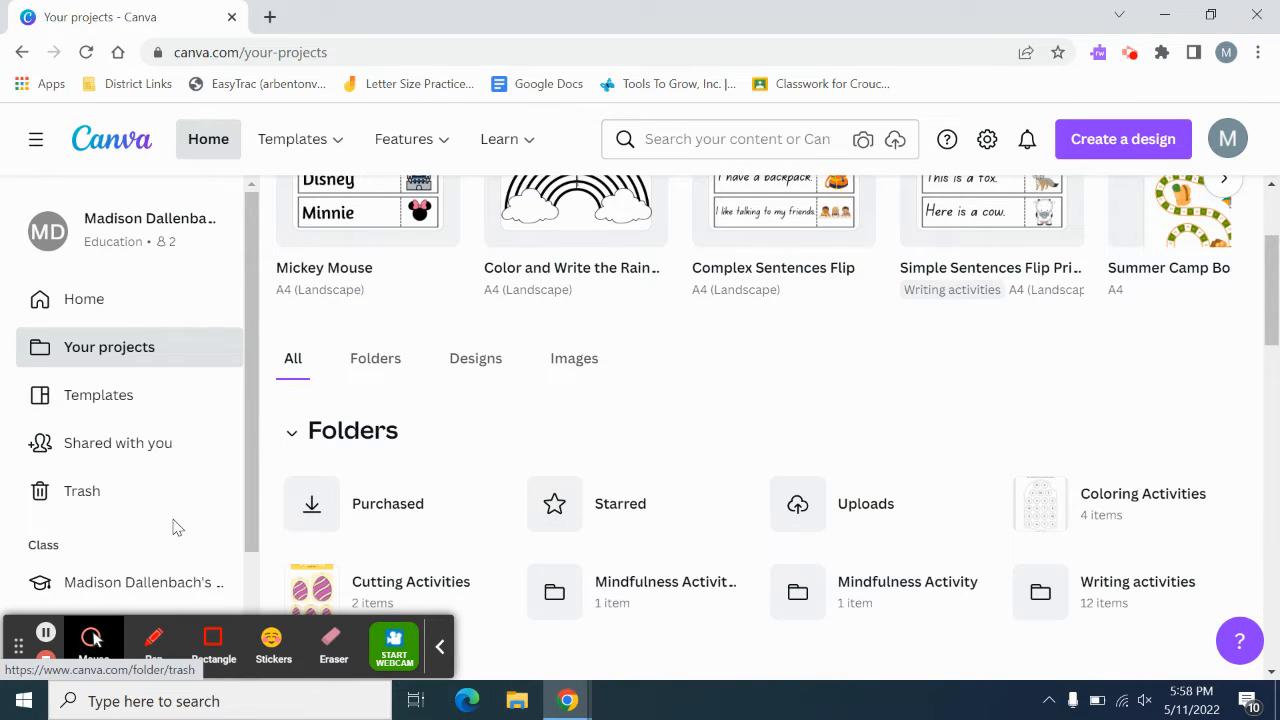
{"action": "scroll", "coordinate": [400, 362], "scroll_direction": "up", "scroll_amount": 2}
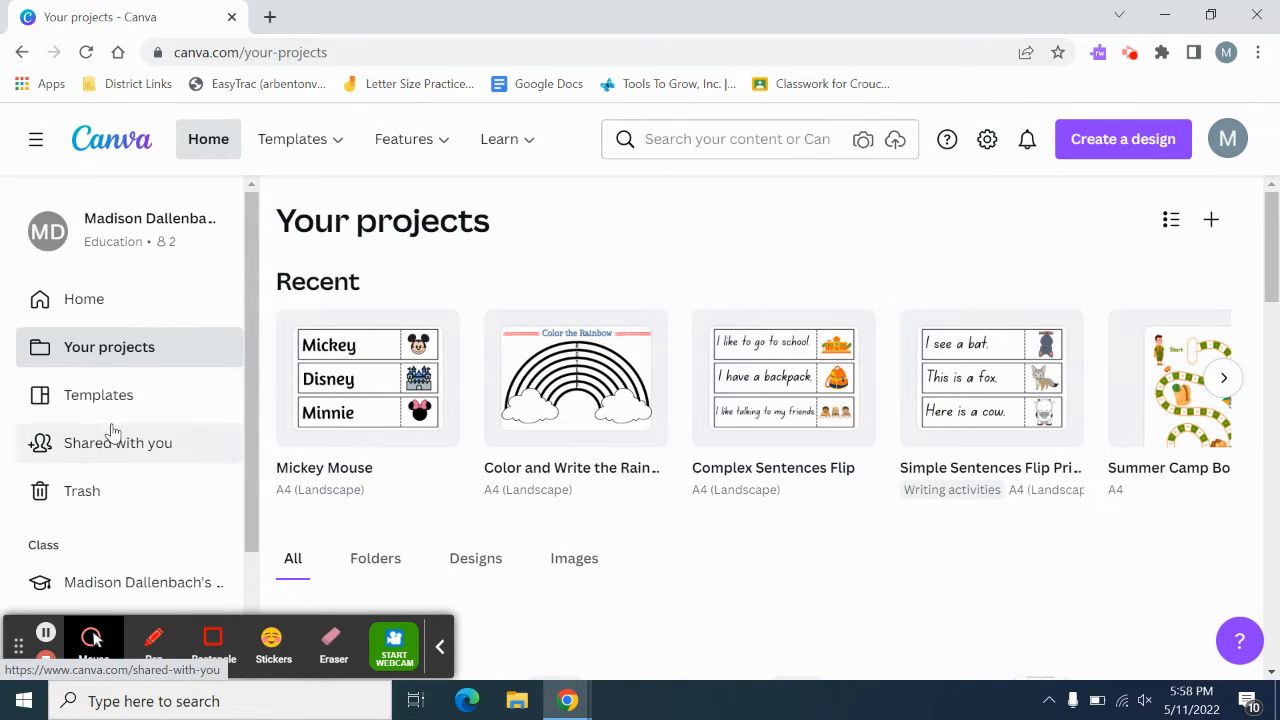
Browse the Templates page by subject and classroom decor kit, and return to the home page
{"action": "left_click", "coordinate": [112, 397]}
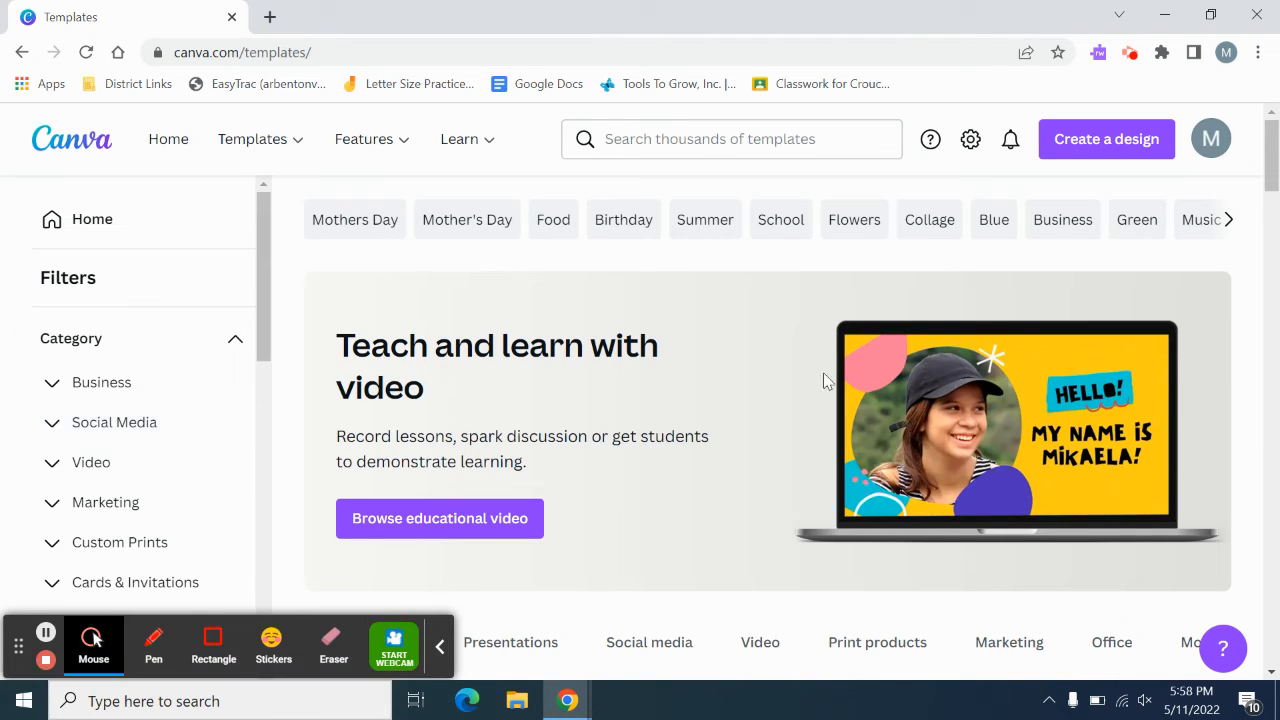
{"action": "scroll", "coordinate": [824, 380], "scroll_direction": "down", "scroll_amount": 8}
{"action": "scroll", "coordinate": [882, 433], "scroll_direction": "up", "scroll_amount": 1}
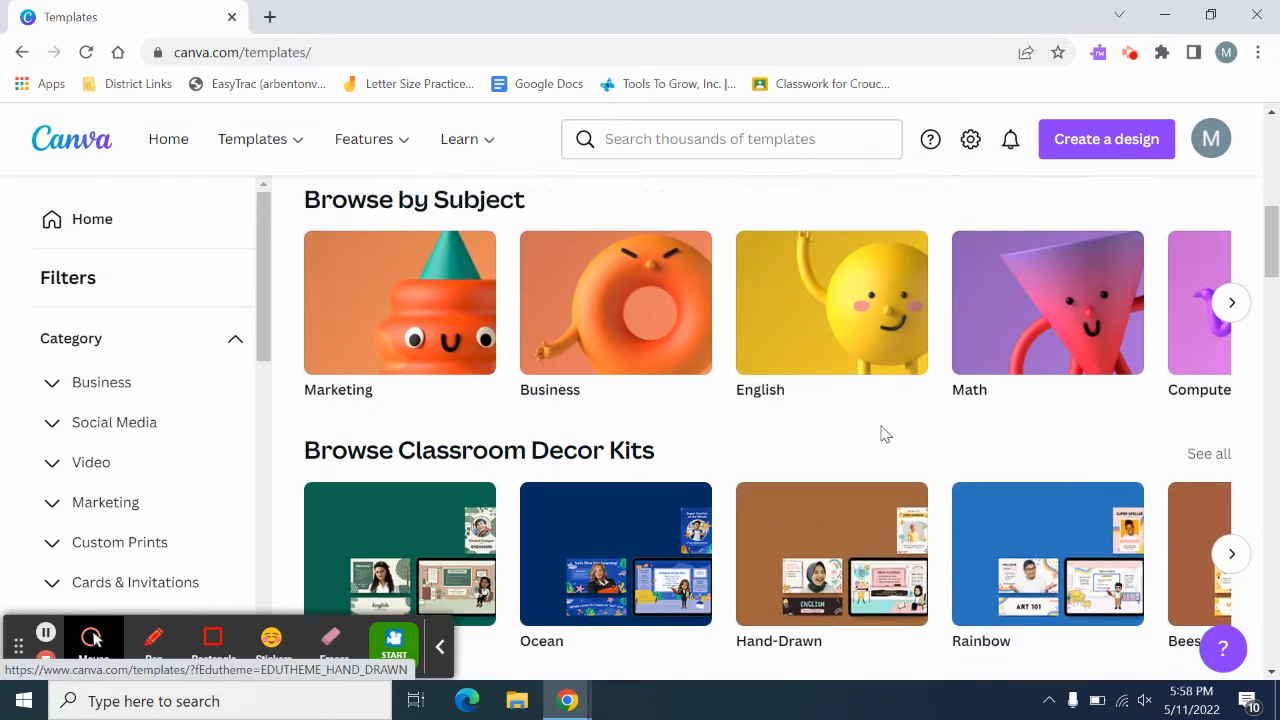
{"action": "scroll", "coordinate": [882, 433], "scroll_direction": "up", "scroll_amount": 7}
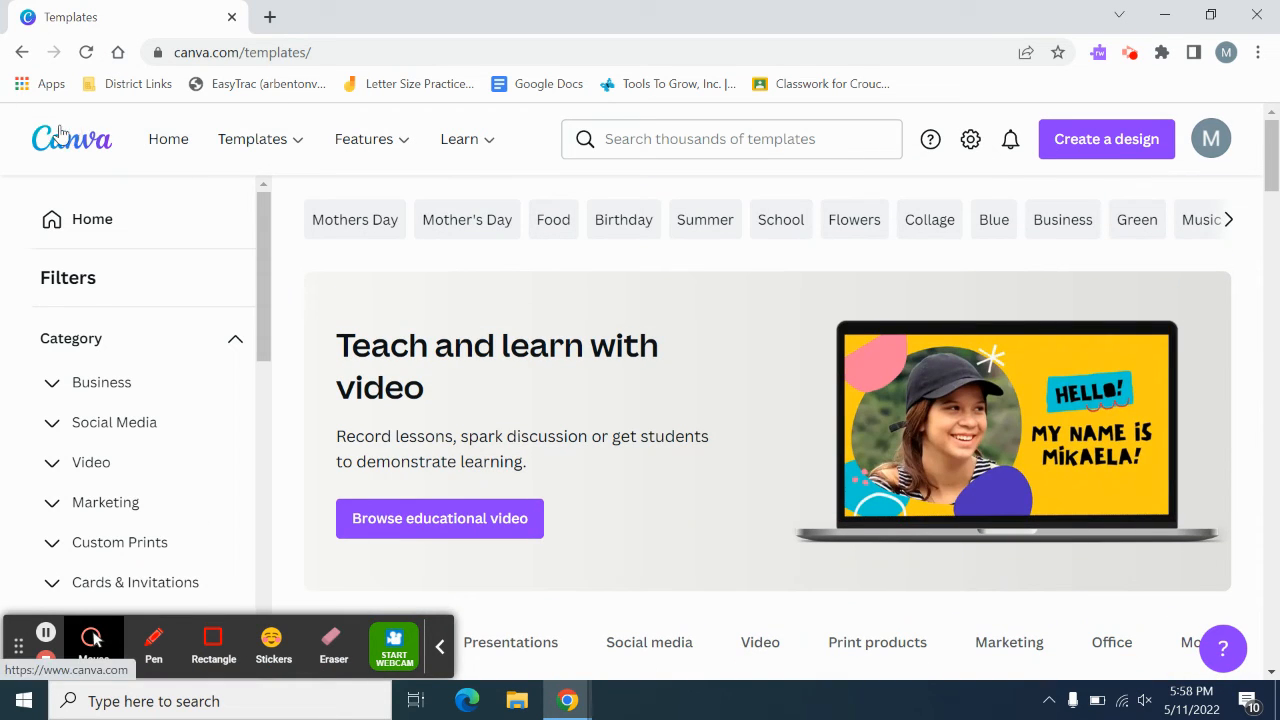
{"action": "left_click", "coordinate": [60, 133]}
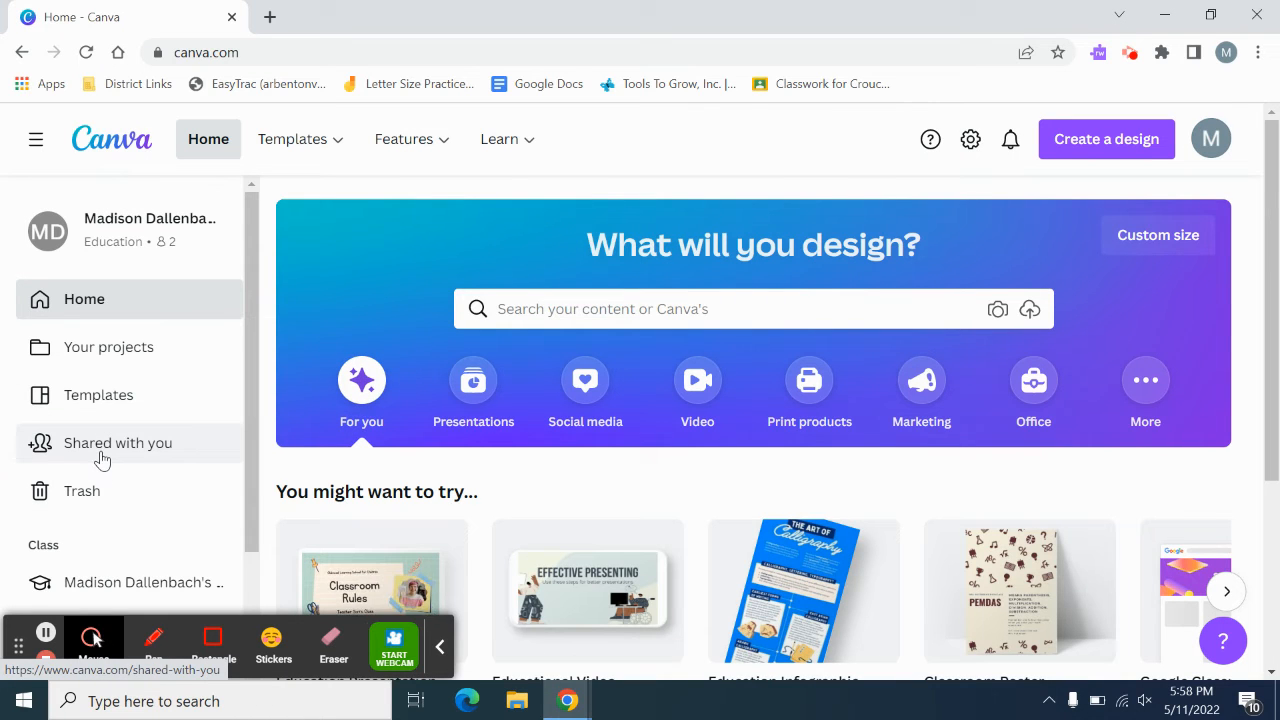
Open the teacher's class page and review the designs shared with the class
{"action": "scroll", "coordinate": [101, 458], "scroll_direction": "down", "scroll_amount": 1}
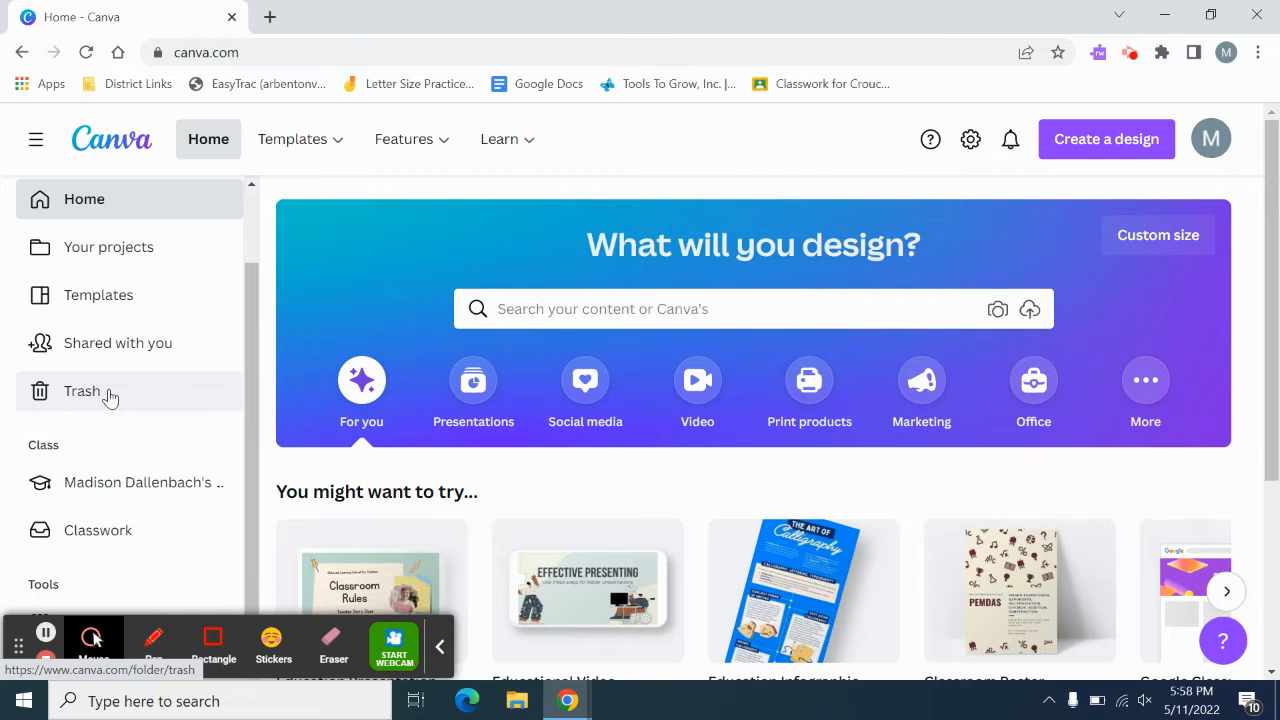
{"action": "scroll", "coordinate": [110, 400], "scroll_direction": "down", "scroll_amount": 1}
{"action": "left_click", "coordinate": [163, 429]}
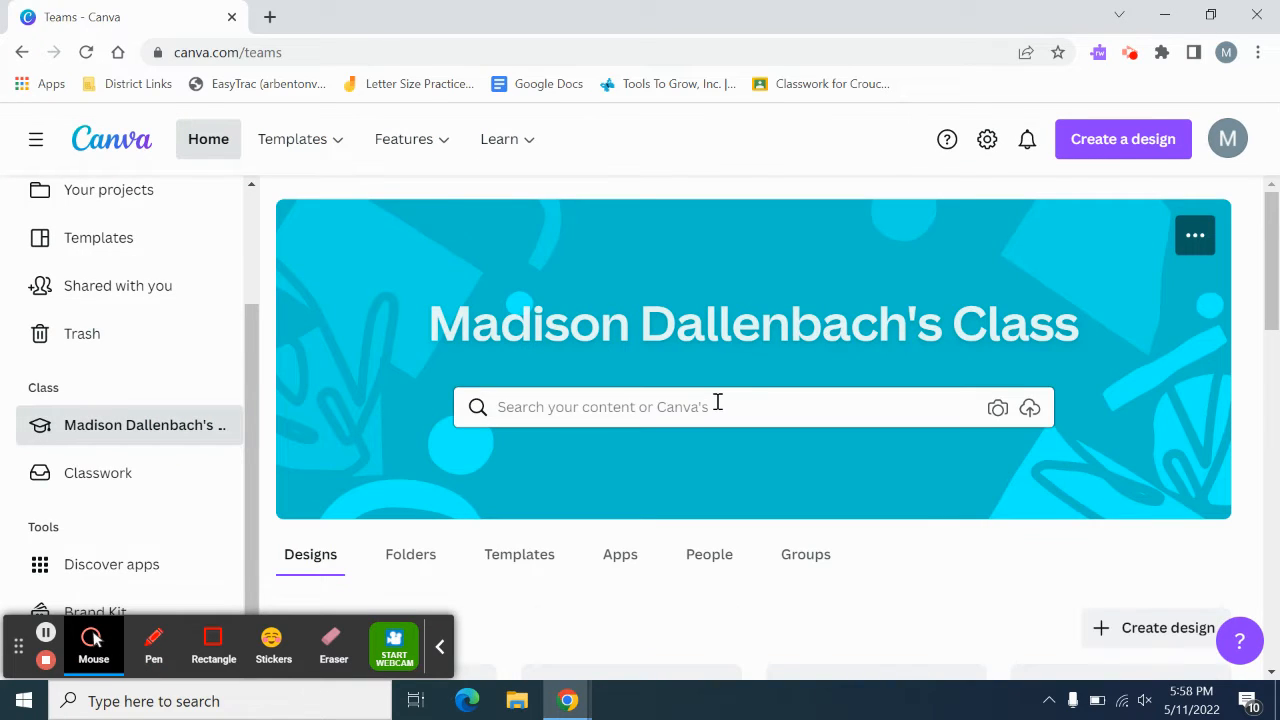
{"action": "scroll", "coordinate": [717, 402], "scroll_direction": "down", "scroll_amount": 3}
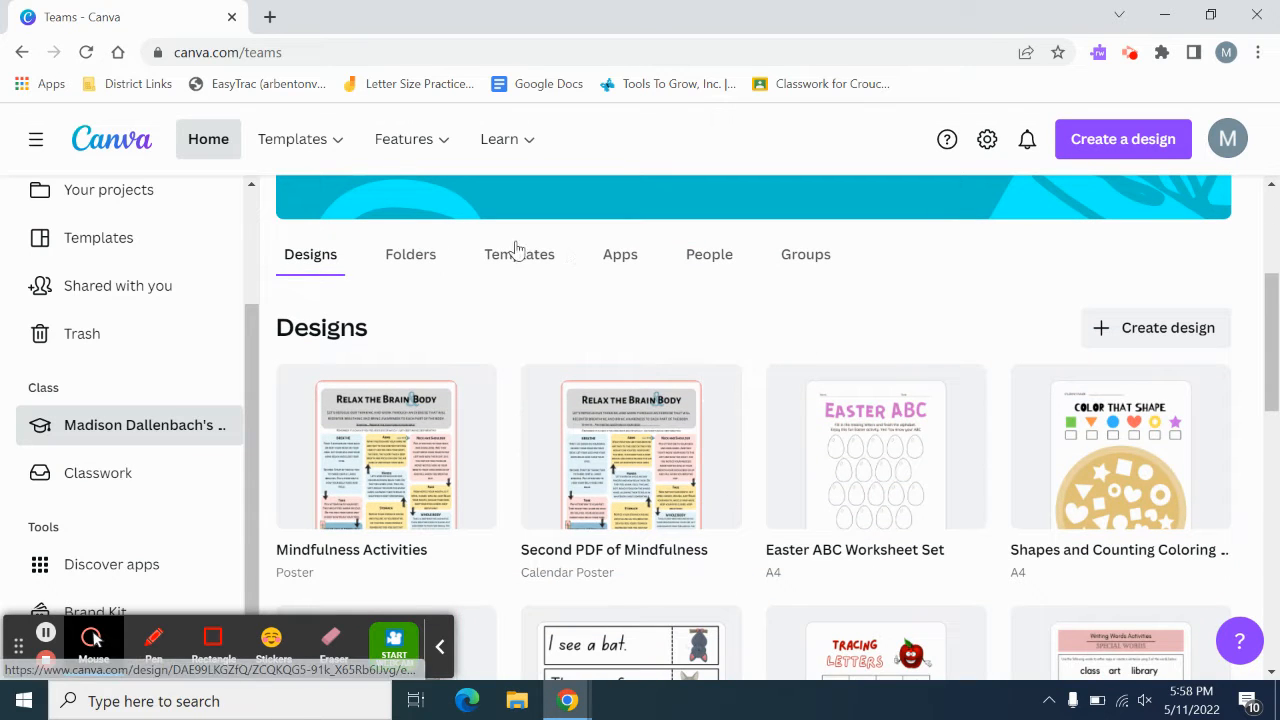
Examine the options for inviting class members in the class's People section
{"action": "left_click", "coordinate": [712, 258]}
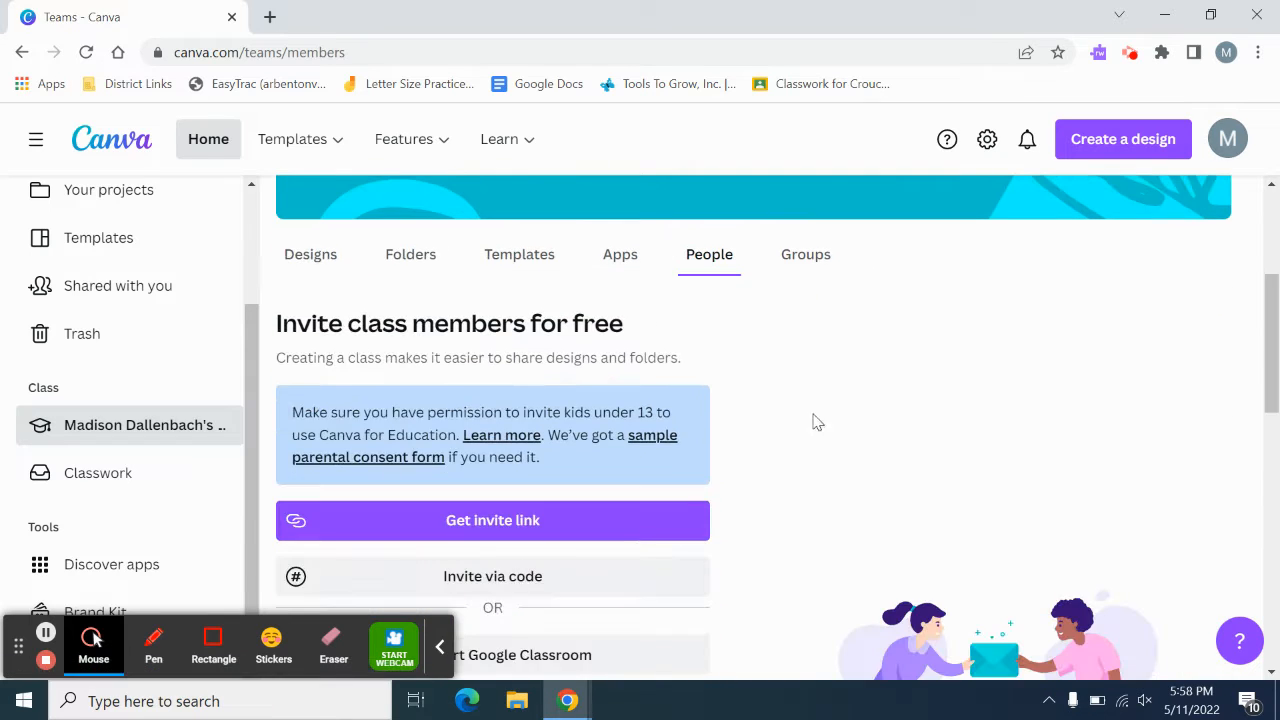
{"action": "scroll", "coordinate": [817, 400], "scroll_direction": "down", "scroll_amount": 5}
{"action": "scroll", "coordinate": [838, 371], "scroll_direction": "up", "scroll_amount": 3}
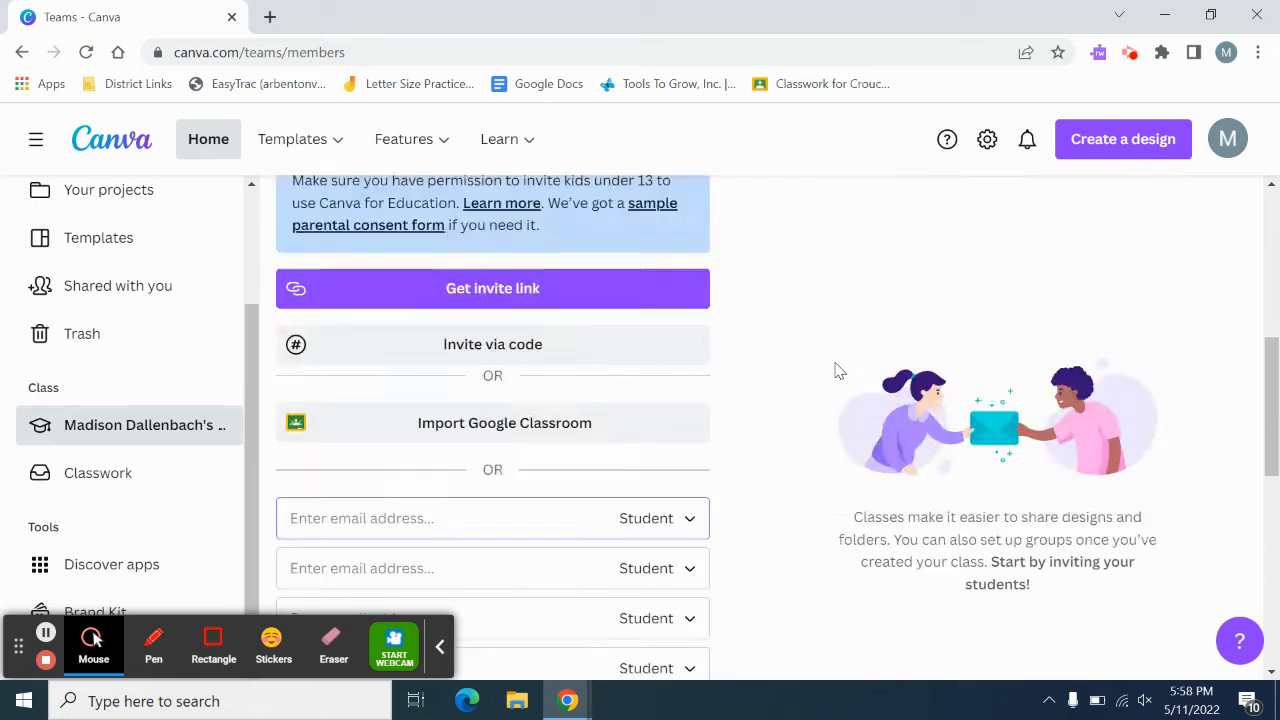
{"action": "scroll", "coordinate": [800, 430], "scroll_direction": "up", "scroll_amount": 5}
{"action": "scroll", "coordinate": [766, 486], "scroll_direction": "down", "scroll_amount": 1}
Look through the class's Groups, Apps and Templates sections and review its activity folders
{"action": "left_click", "coordinate": [808, 457]}
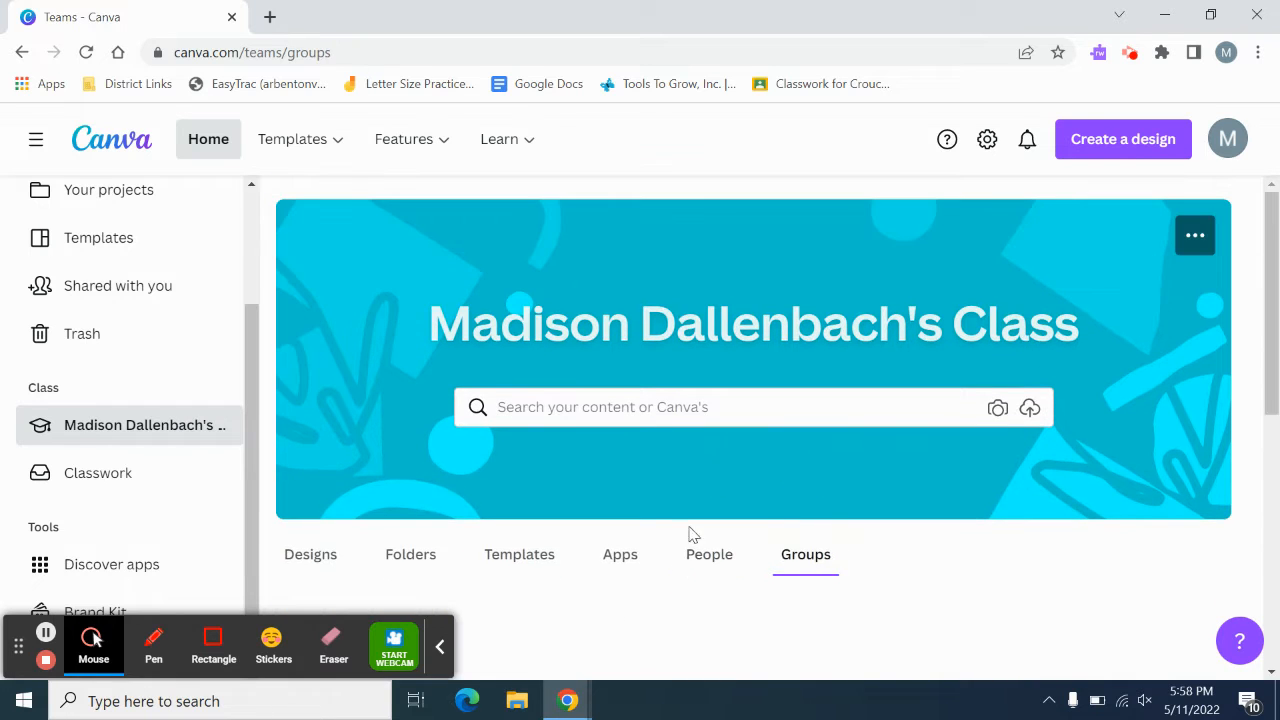
{"action": "left_click", "coordinate": [607, 558]}
{"action": "left_click", "coordinate": [514, 556]}
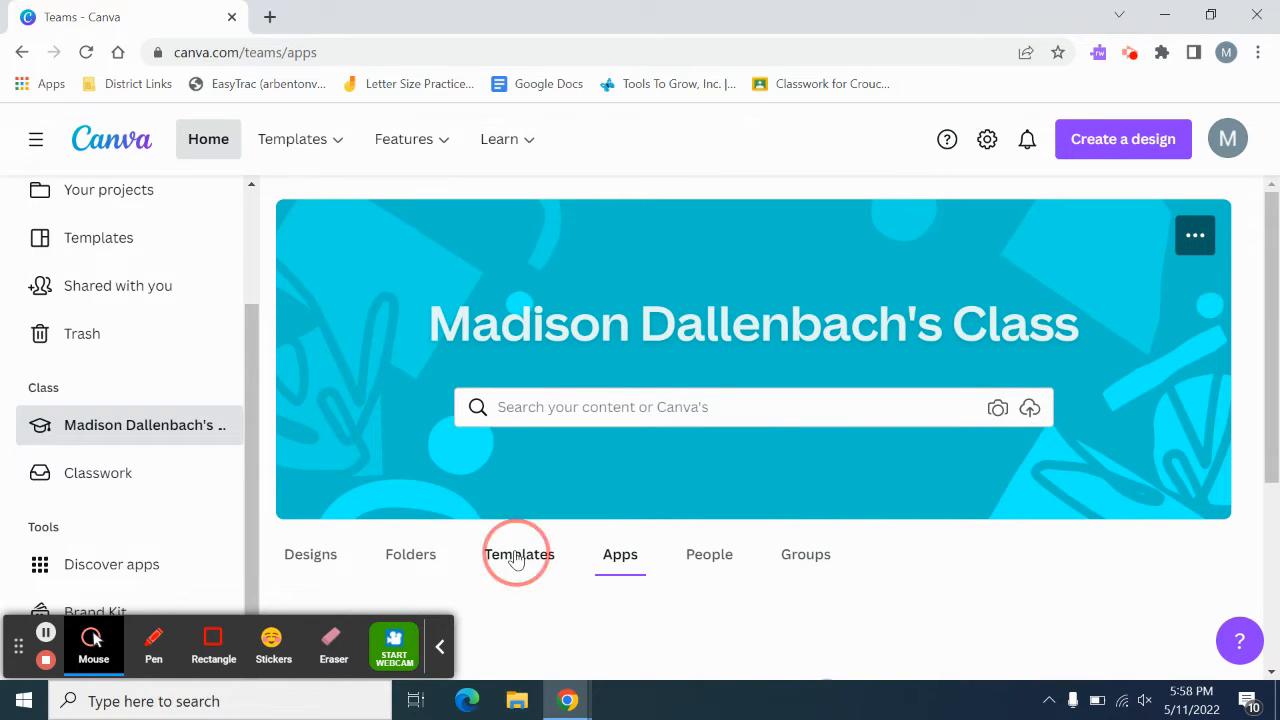
{"action": "left_click", "coordinate": [436, 566]}
{"action": "scroll", "coordinate": [393, 533], "scroll_direction": "down", "scroll_amount": 3}
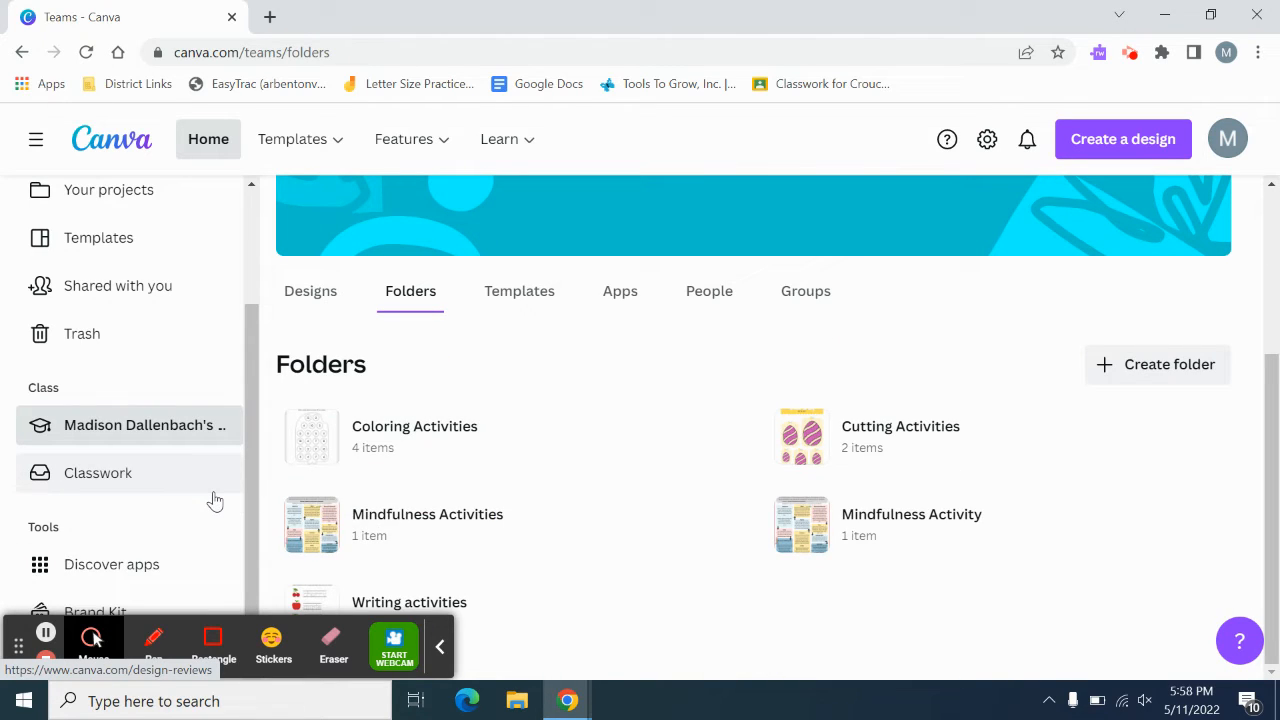
View the Classwork page and return to the home page
{"action": "left_click", "coordinate": [150, 476]}
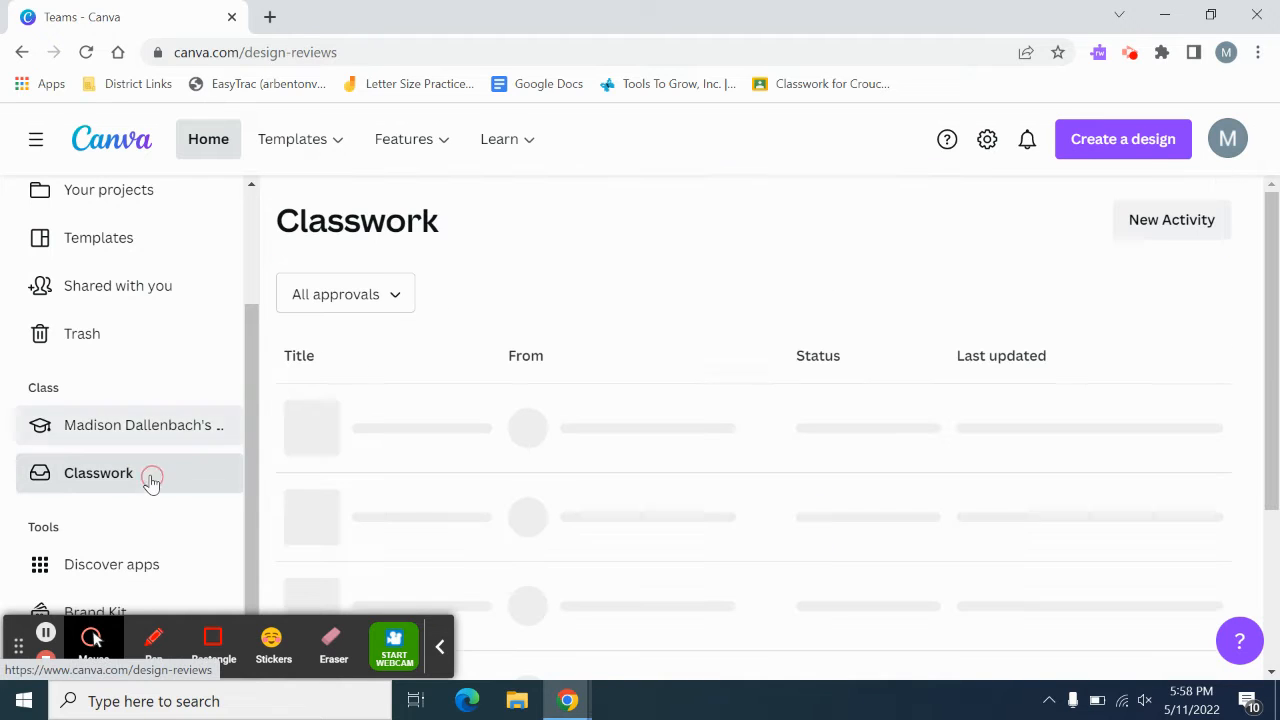
{"action": "scroll", "coordinate": [150, 300], "scroll_direction": "up", "scroll_amount": 3}
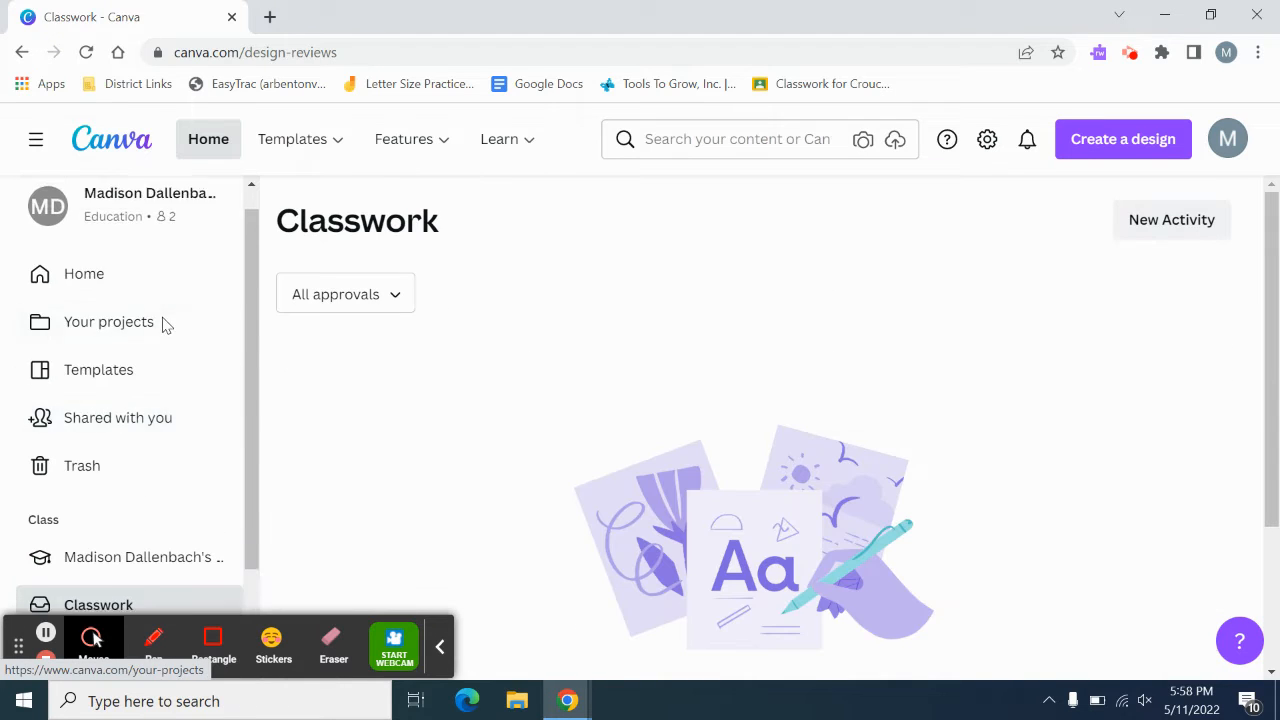
{"action": "left_click", "coordinate": [130, 316]}
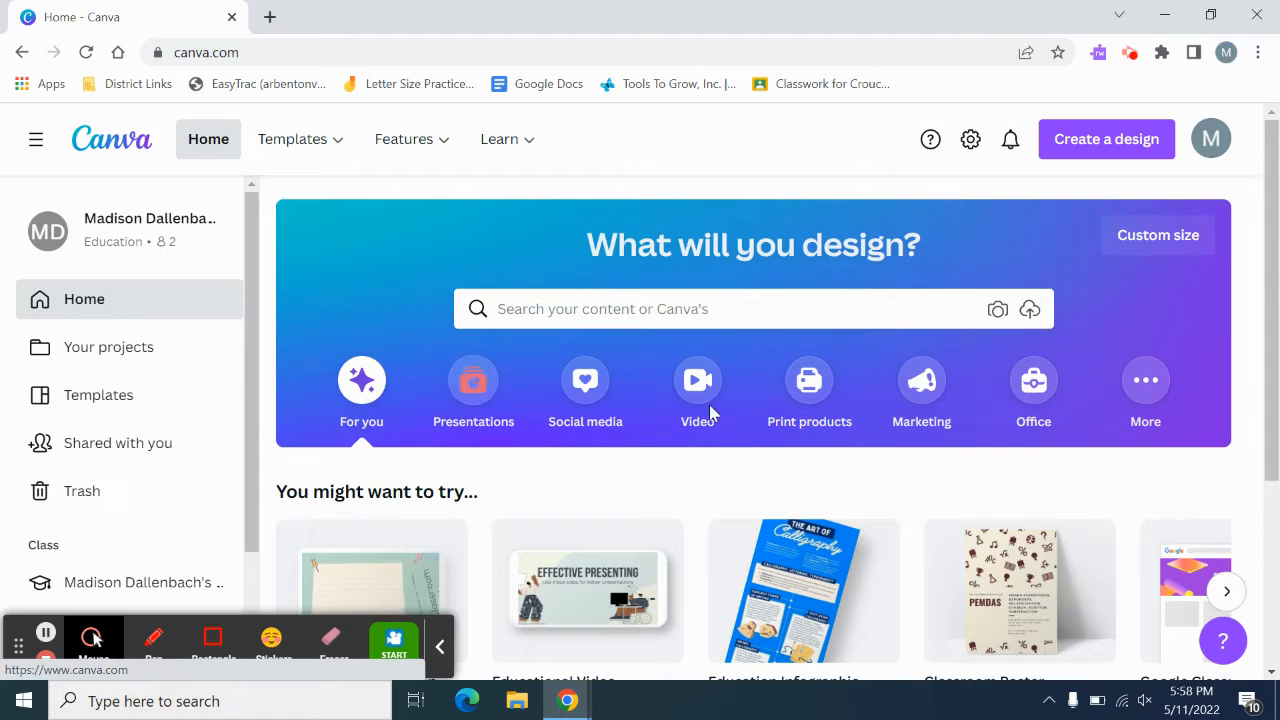
Search the templates for "coloring" by reusing the recent search
{"action": "left_click", "coordinate": [547, 311]}
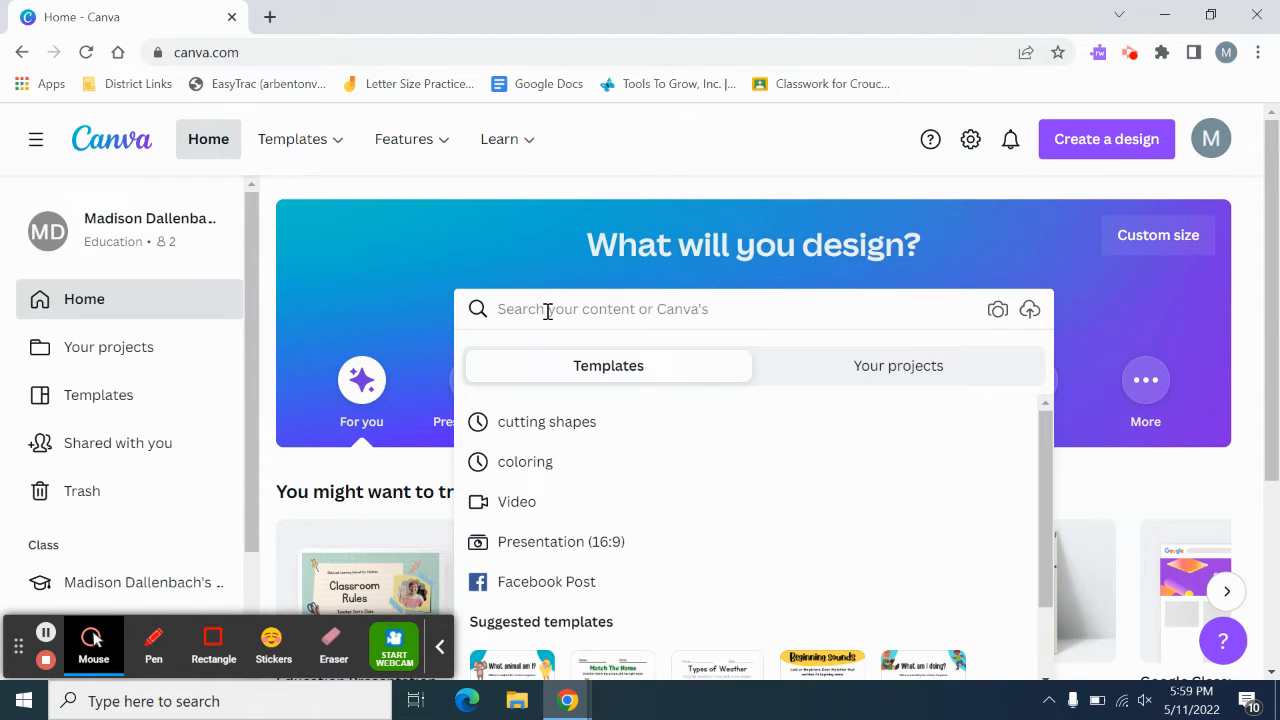
{"action": "left_click", "coordinate": [545, 463]}
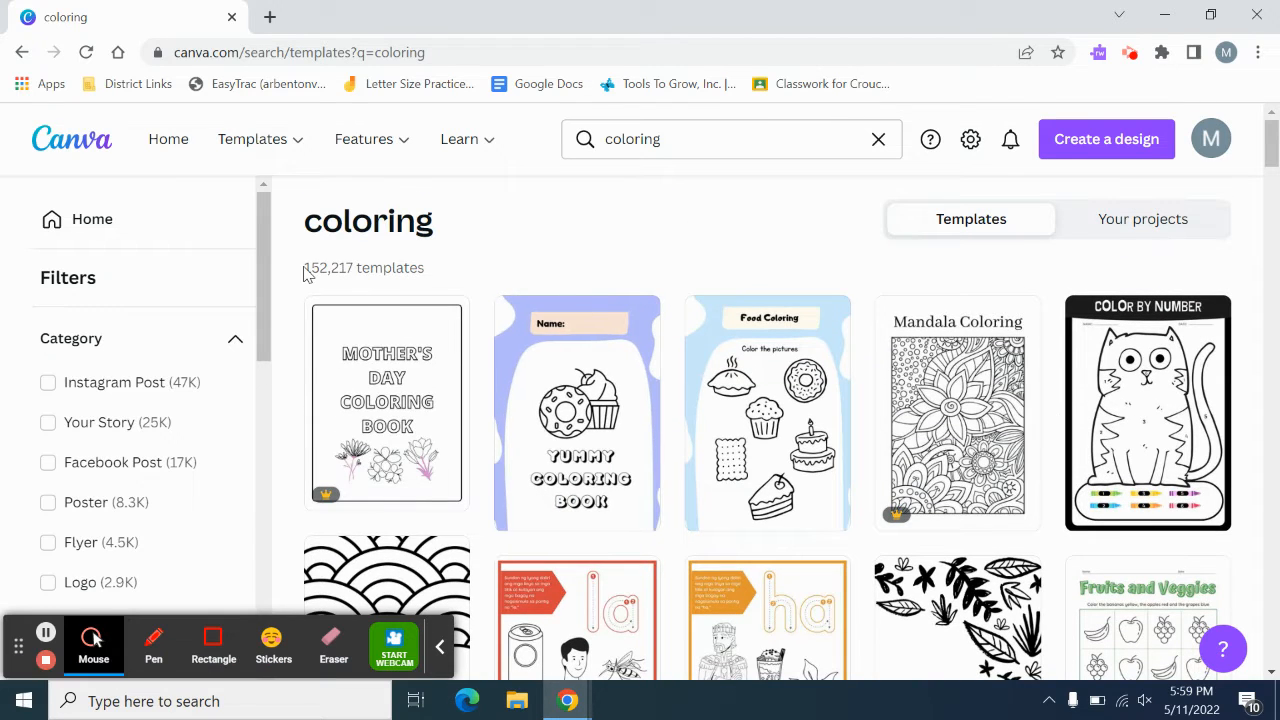
Examine the template count and the Category, Style, Theme and Color filters for the coloring results
{"action": "left_click_drag", "start_coordinate": [303, 268], "coordinate": [432, 272]}
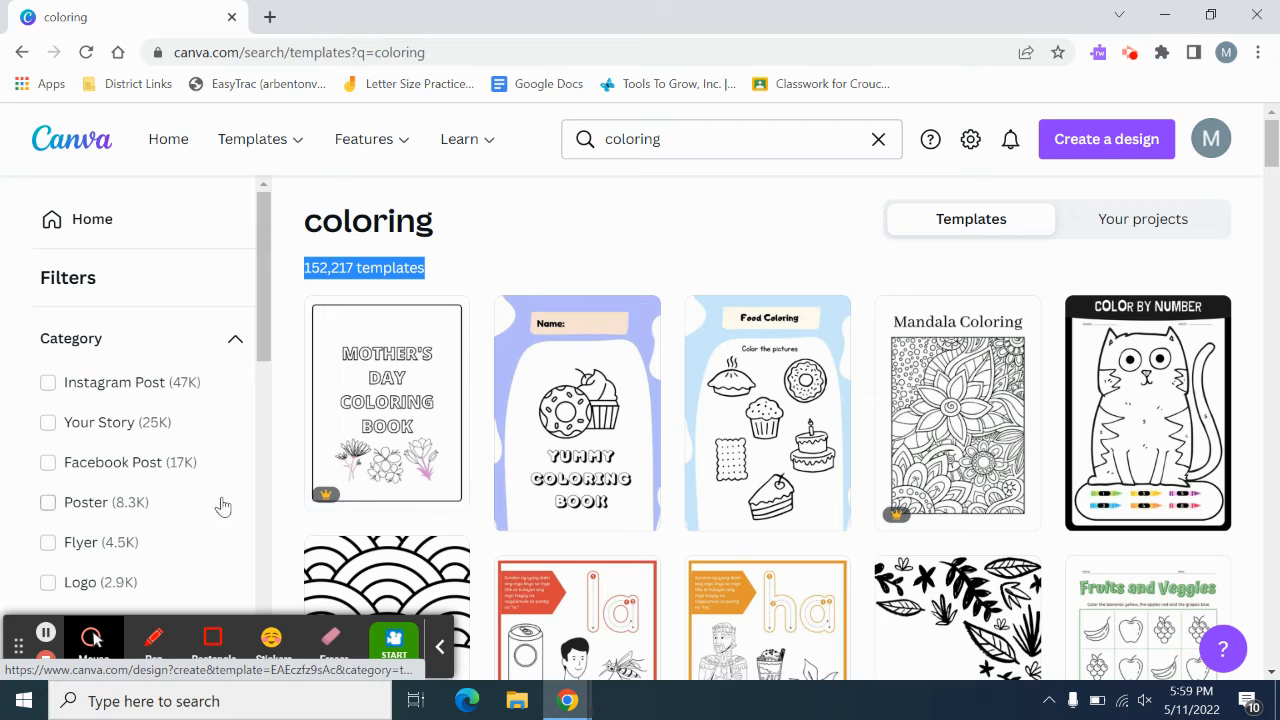
{"action": "scroll", "coordinate": [105, 403], "scroll_direction": "down", "scroll_amount": 1}
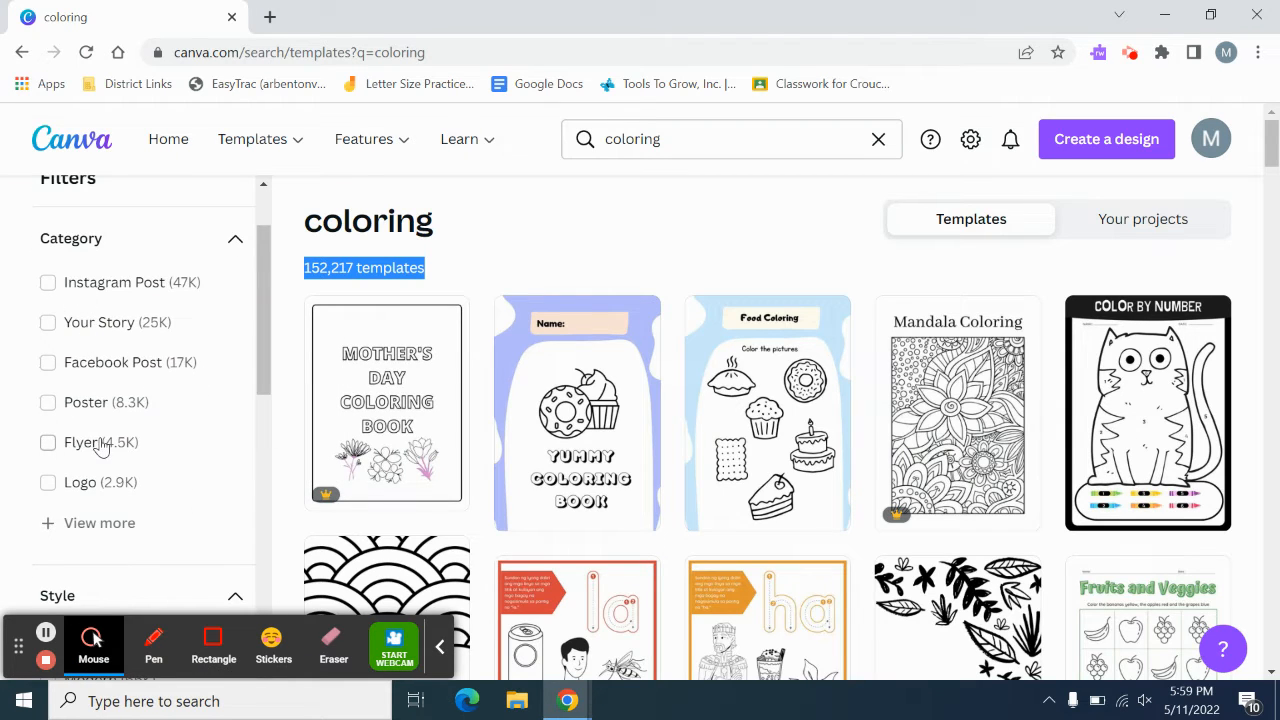
{"action": "scroll", "coordinate": [114, 531], "scroll_direction": "down", "scroll_amount": 3}
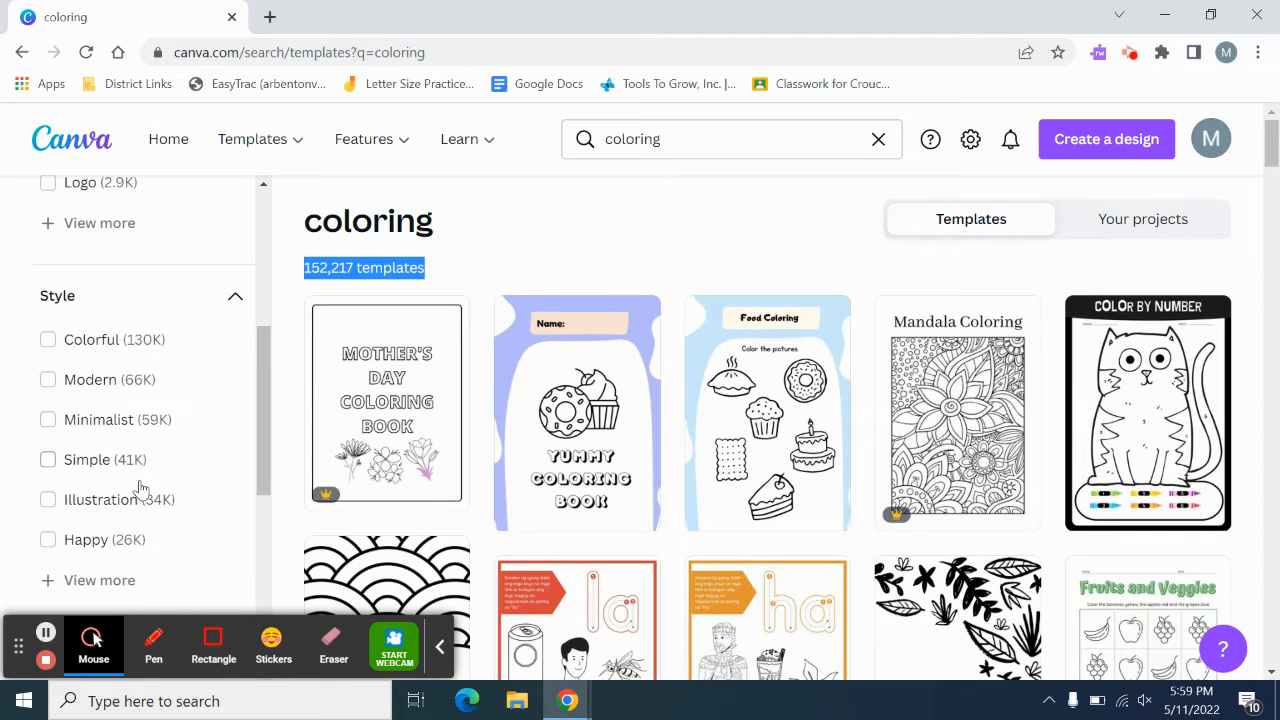
{"action": "scroll", "coordinate": [140, 487], "scroll_direction": "down", "scroll_amount": 4}
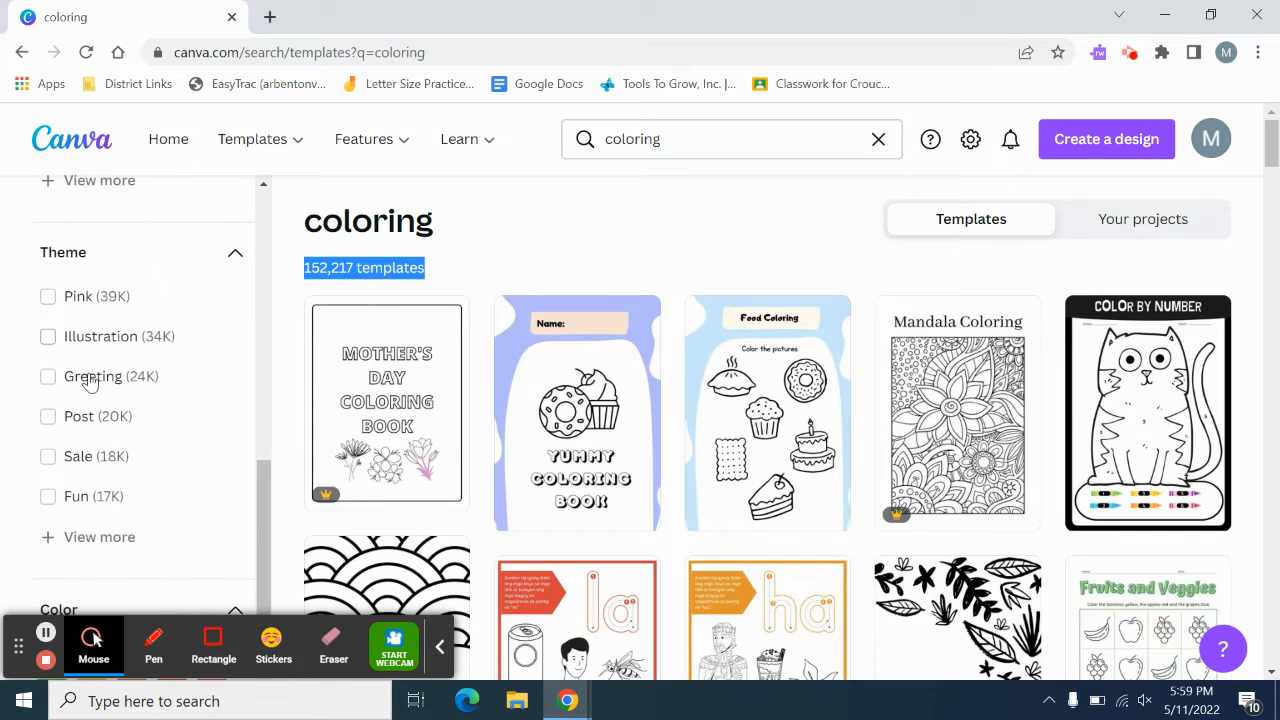
{"action": "scroll", "coordinate": [118, 488], "scroll_direction": "down", "scroll_amount": 2}
Browse the coloring templates, previewing designs such as the alphabet coloring book, the dinosaur page and the mermaid page
{"action": "scroll", "coordinate": [855, 467], "scroll_direction": "down", "scroll_amount": 3}
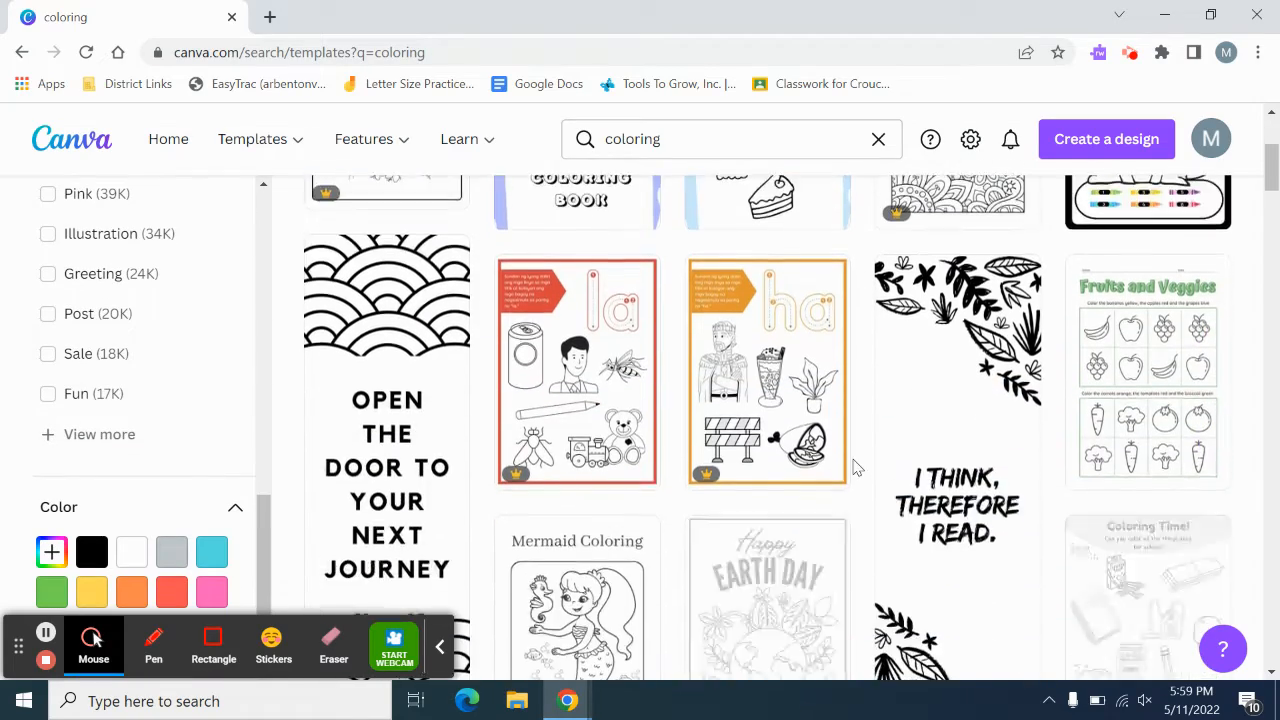
{"action": "scroll", "coordinate": [855, 467], "scroll_direction": "down", "scroll_amount": 5}
{"action": "scroll", "coordinate": [748, 314], "scroll_direction": "up", "scroll_amount": 2}
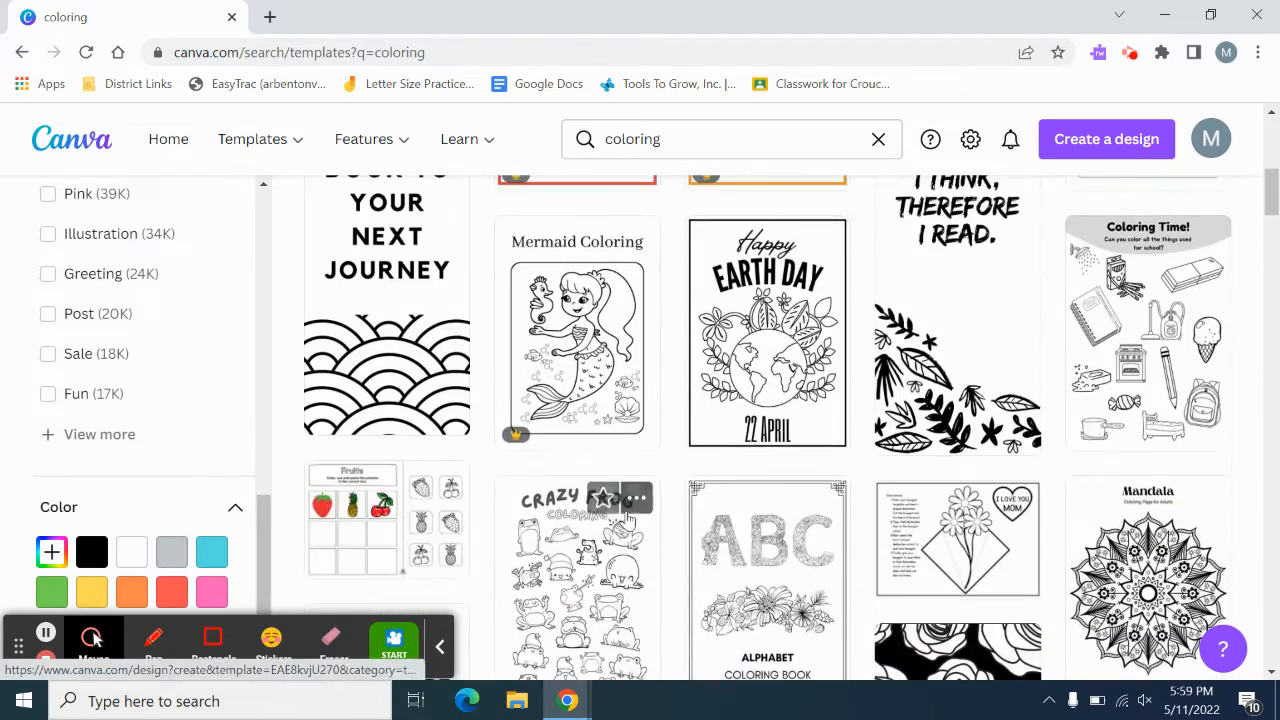
{"action": "scroll", "coordinate": [627, 517], "scroll_direction": "down", "scroll_amount": 1}
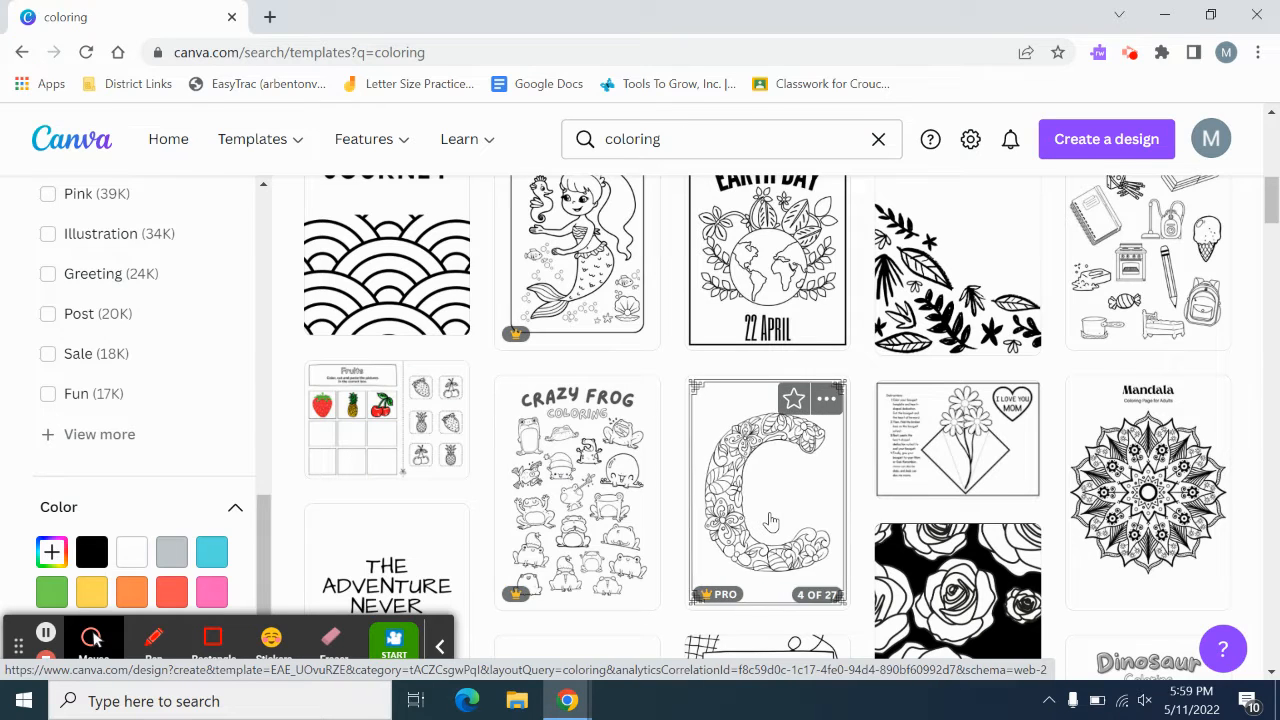
{"action": "scroll", "coordinate": [770, 521], "scroll_direction": "down", "scroll_amount": 2}
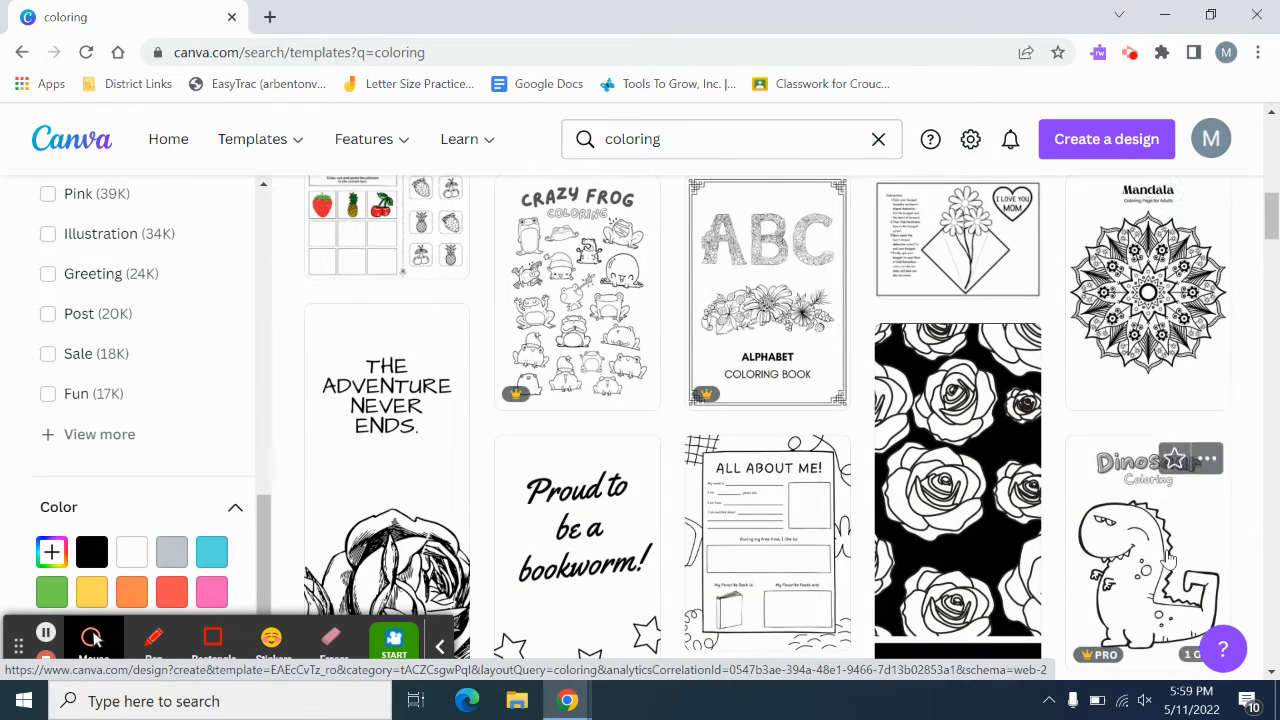
{"action": "scroll", "coordinate": [1170, 555], "scroll_direction": "down", "scroll_amount": 2}
{"action": "scroll", "coordinate": [677, 507], "scroll_direction": "down", "scroll_amount": 4}
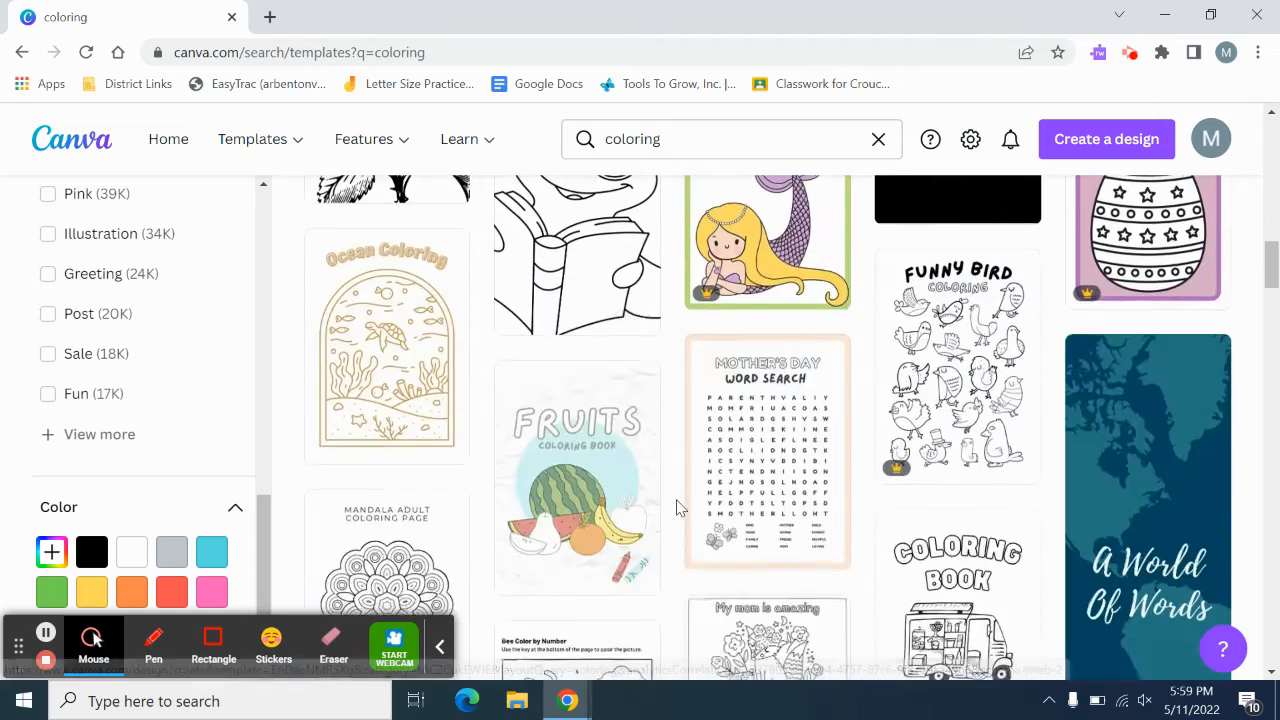
{"action": "scroll", "coordinate": [679, 506], "scroll_direction": "down", "scroll_amount": 3}
{"action": "scroll", "coordinate": [650, 500], "scroll_direction": "up", "scroll_amount": 4}
{"action": "scroll", "coordinate": [571, 474], "scroll_direction": "down", "scroll_amount": 1}
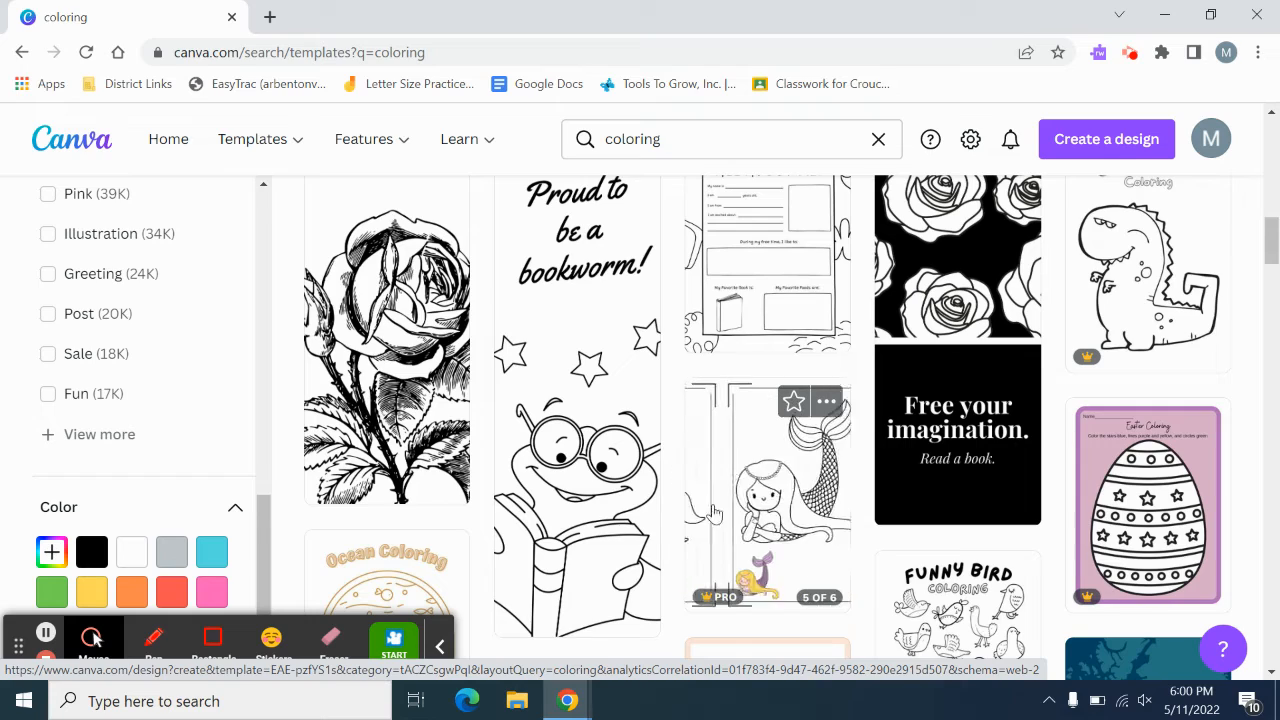
Replace the search term with "cutting shapes" and search the templates for it
{"action": "scroll", "coordinate": [660, 237], "scroll_direction": "up", "scroll_amount": 10}
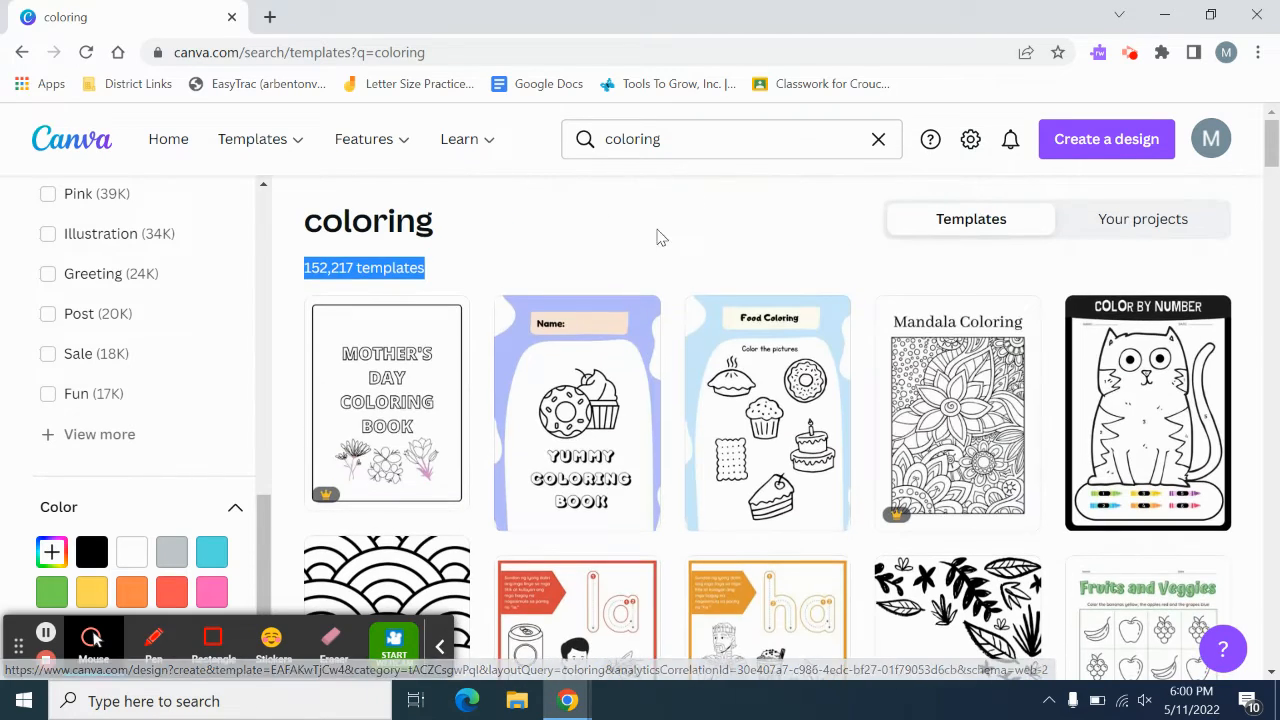
{"action": "left_click", "coordinate": [684, 134]}
{"action": "left_click_drag", "start_coordinate": [692, 136], "coordinate": [577, 131]}
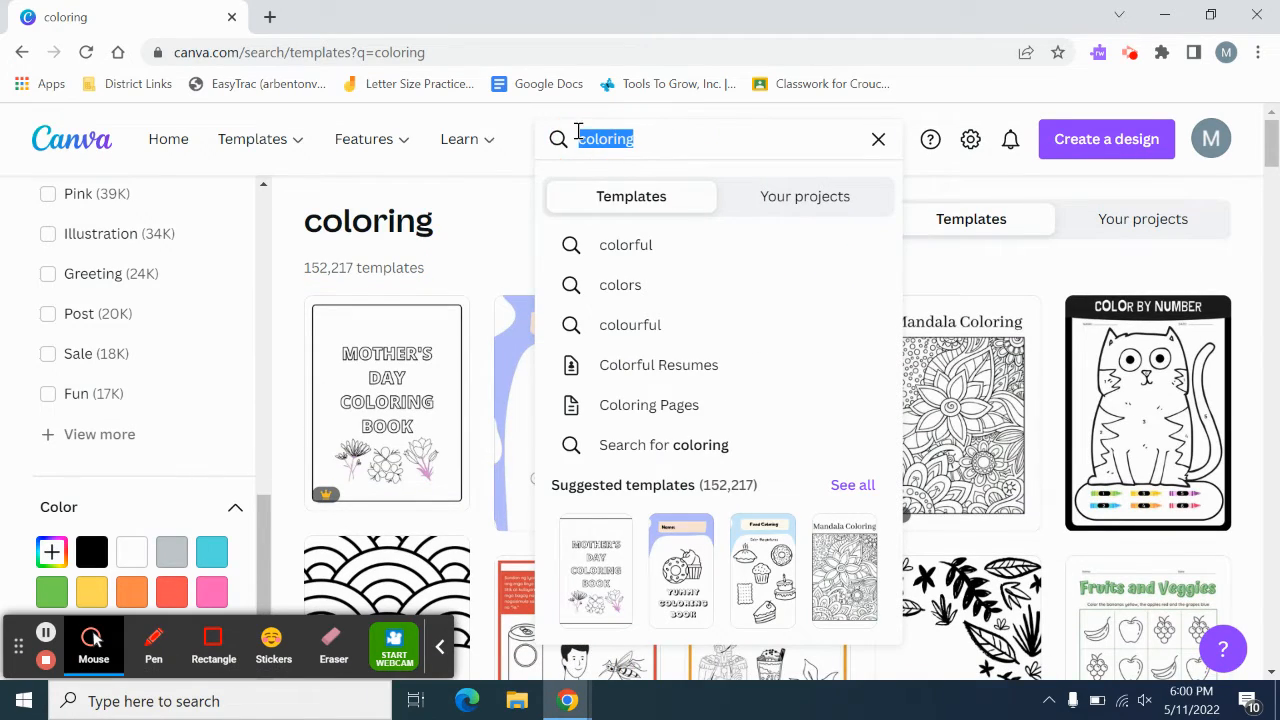
{"action": "type", "text": "cutt"}
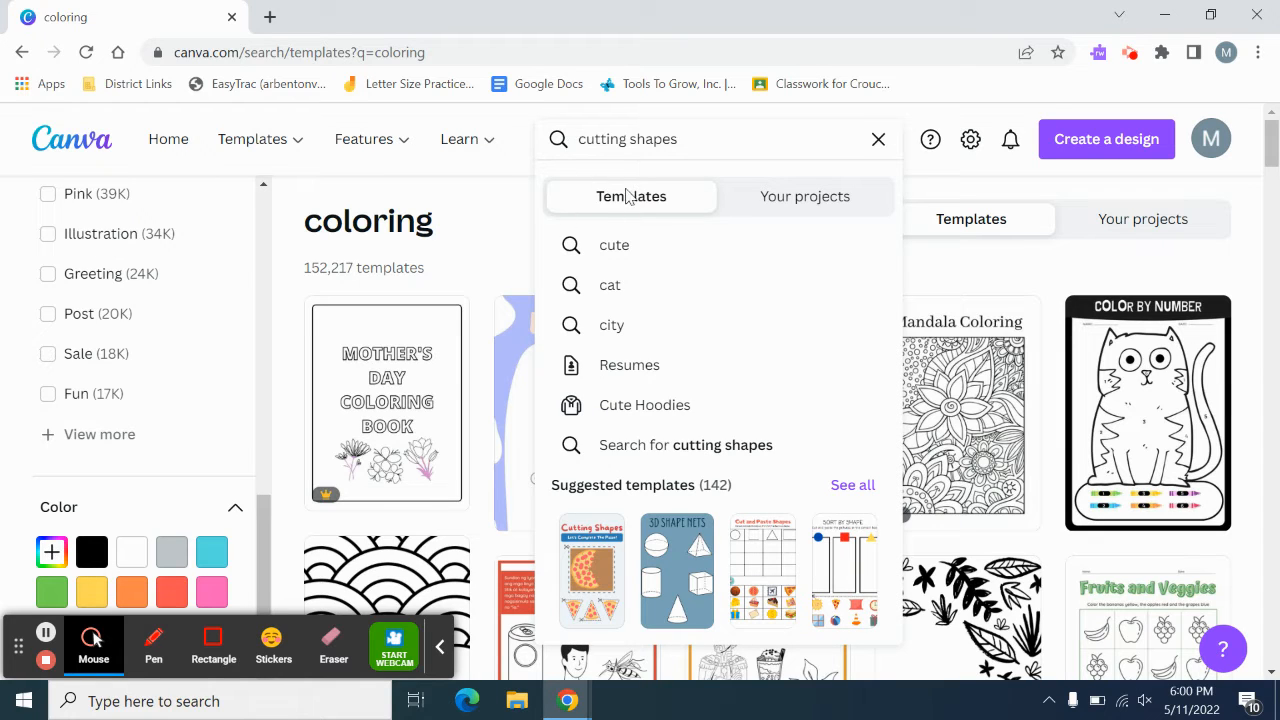
{"action": "key", "text": "Return"}
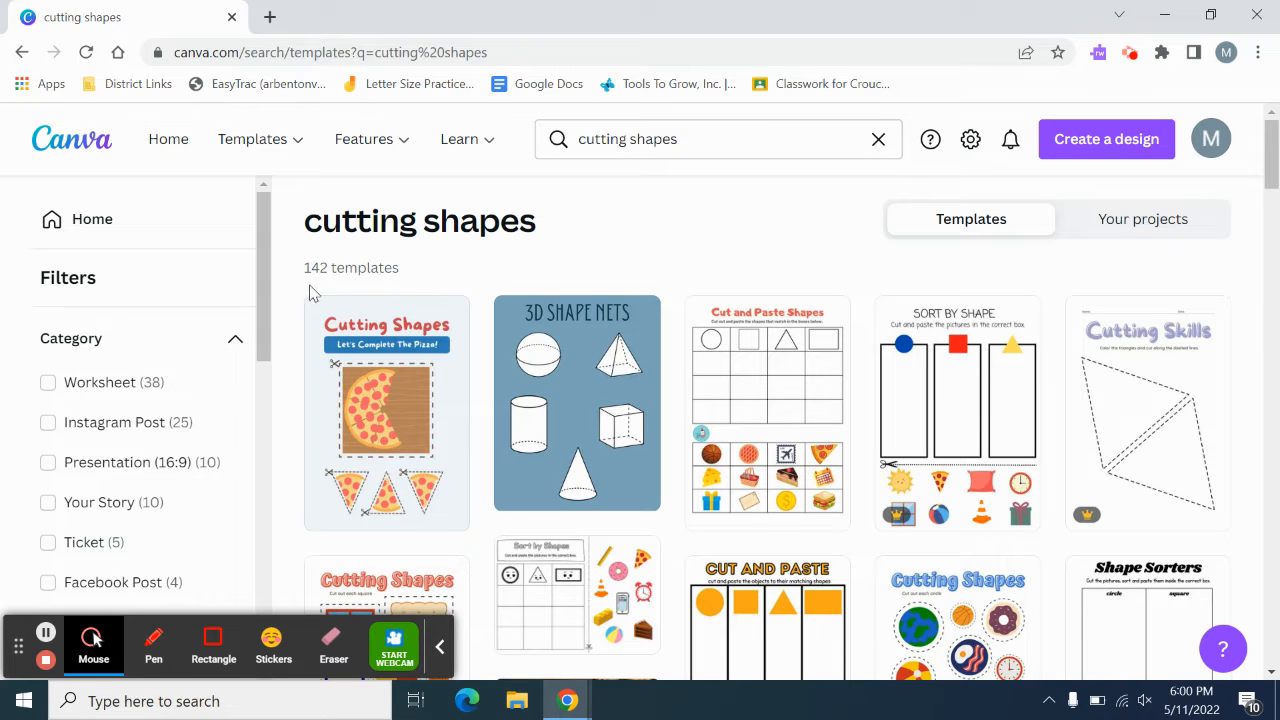
Review the Category, Style and Theme filters offered for the cutting shapes templates
{"action": "scroll", "coordinate": [709, 372], "scroll_direction": "down", "scroll_amount": 2}
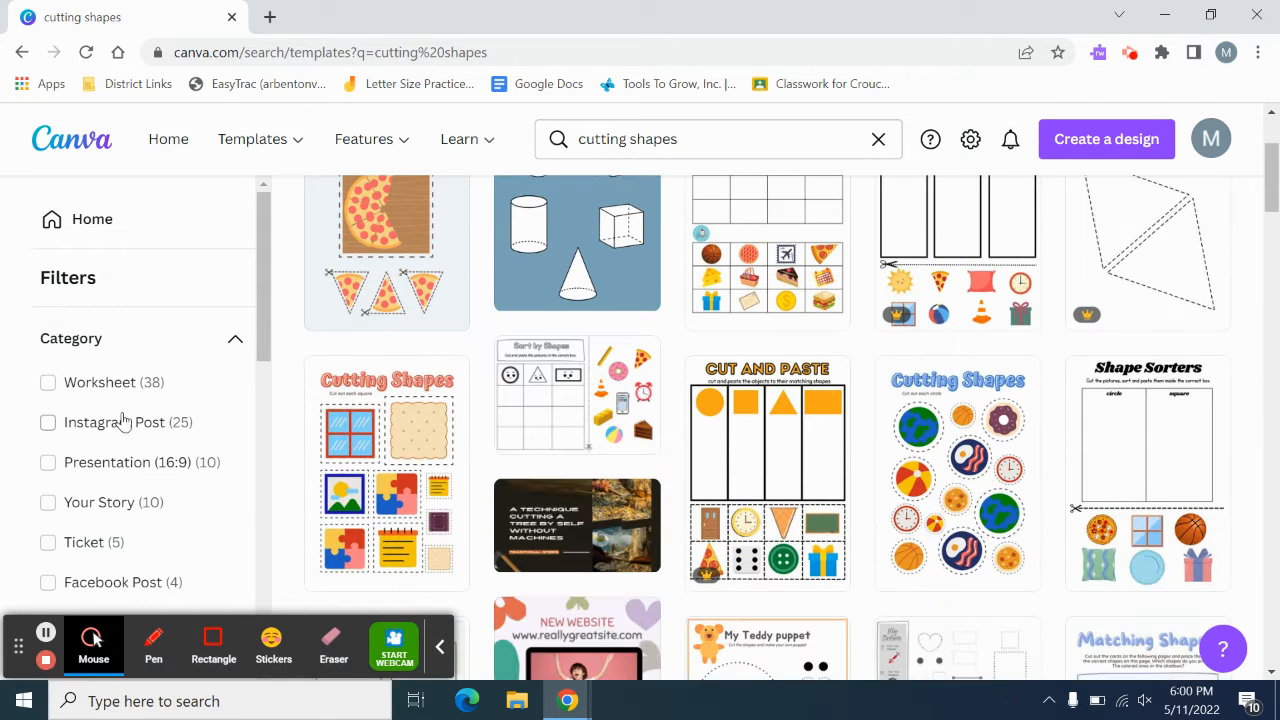
{"action": "scroll", "coordinate": [97, 394], "scroll_direction": "down", "scroll_amount": 7}
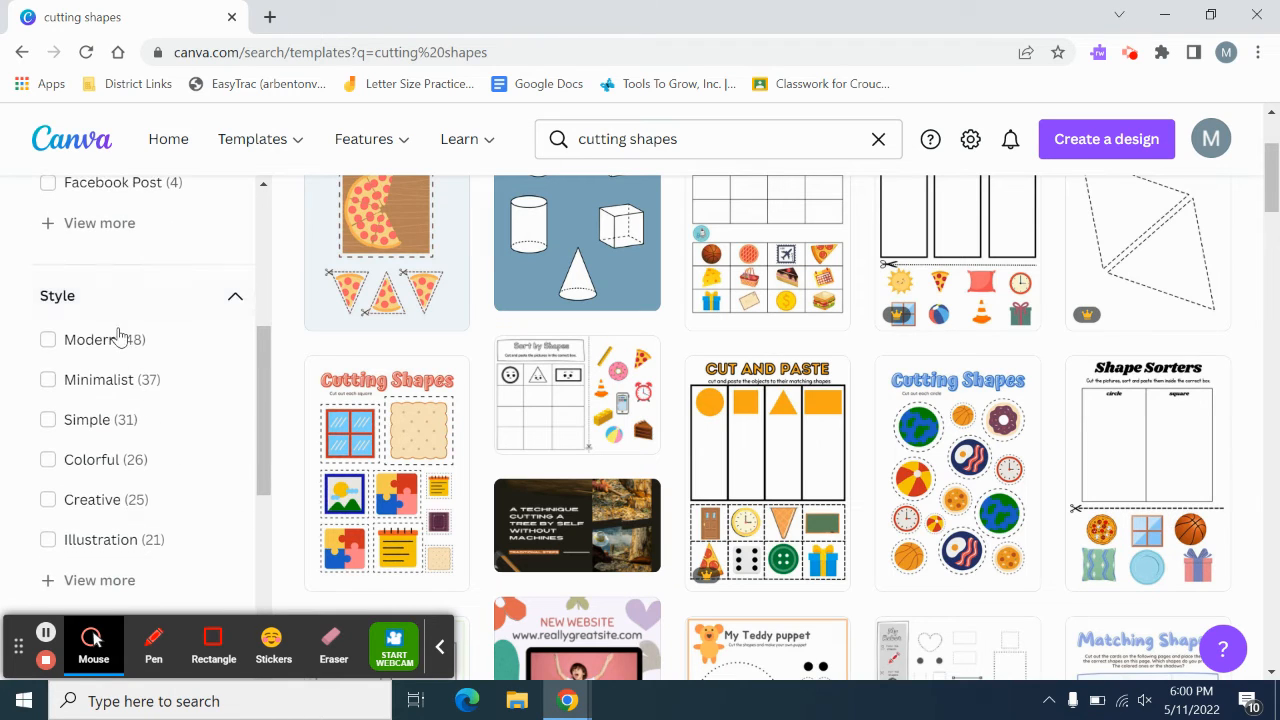
{"action": "scroll", "coordinate": [130, 395], "scroll_direction": "down", "scroll_amount": 1}
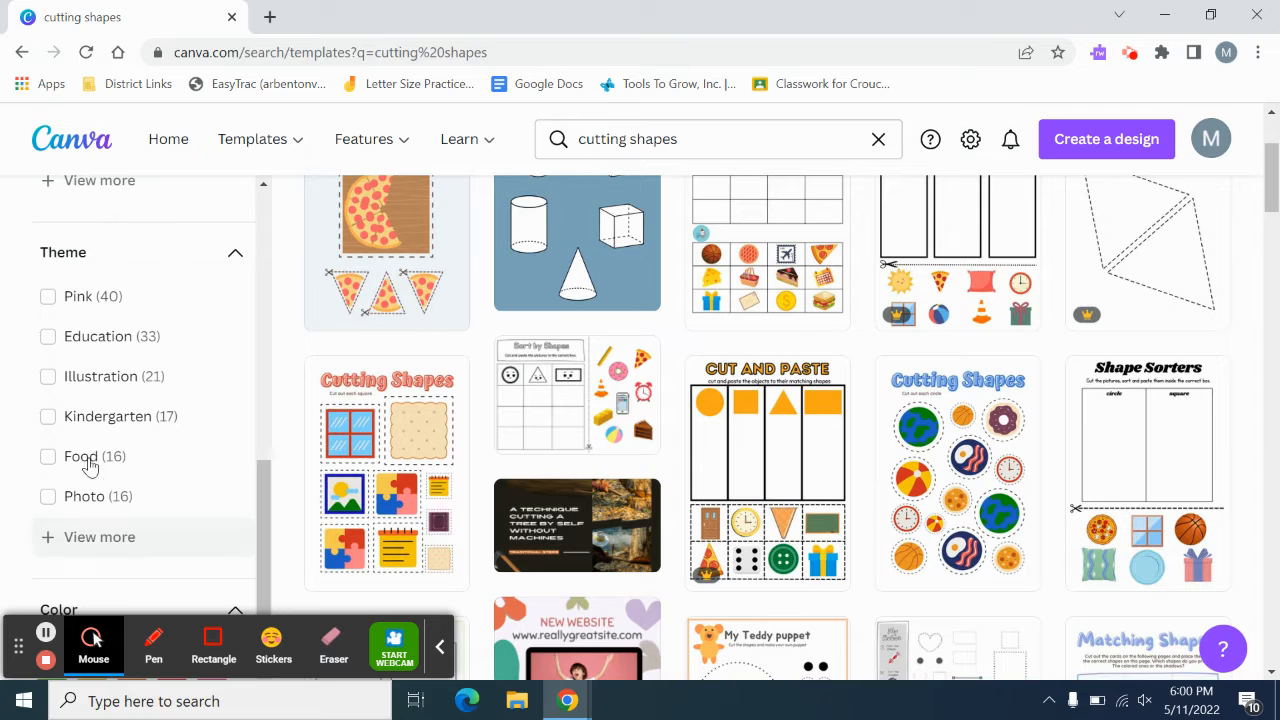
{"action": "scroll", "coordinate": [873, 467], "scroll_direction": "down", "scroll_amount": 2}
Browse the cutting shapes templates for cut-and-paste, shape matching and sorting worksheets
{"action": "scroll", "coordinate": [873, 467], "scroll_direction": "down", "scroll_amount": 3}
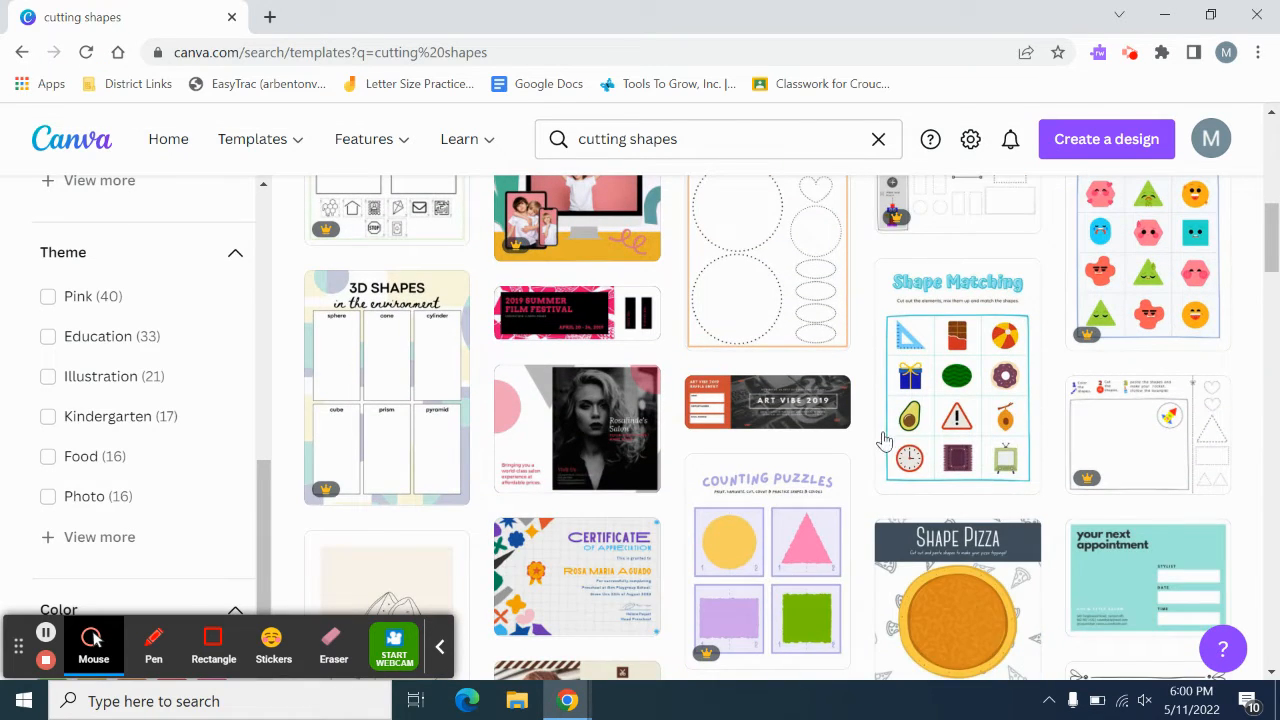
{"action": "scroll", "coordinate": [860, 450], "scroll_direction": "up", "scroll_amount": 1}
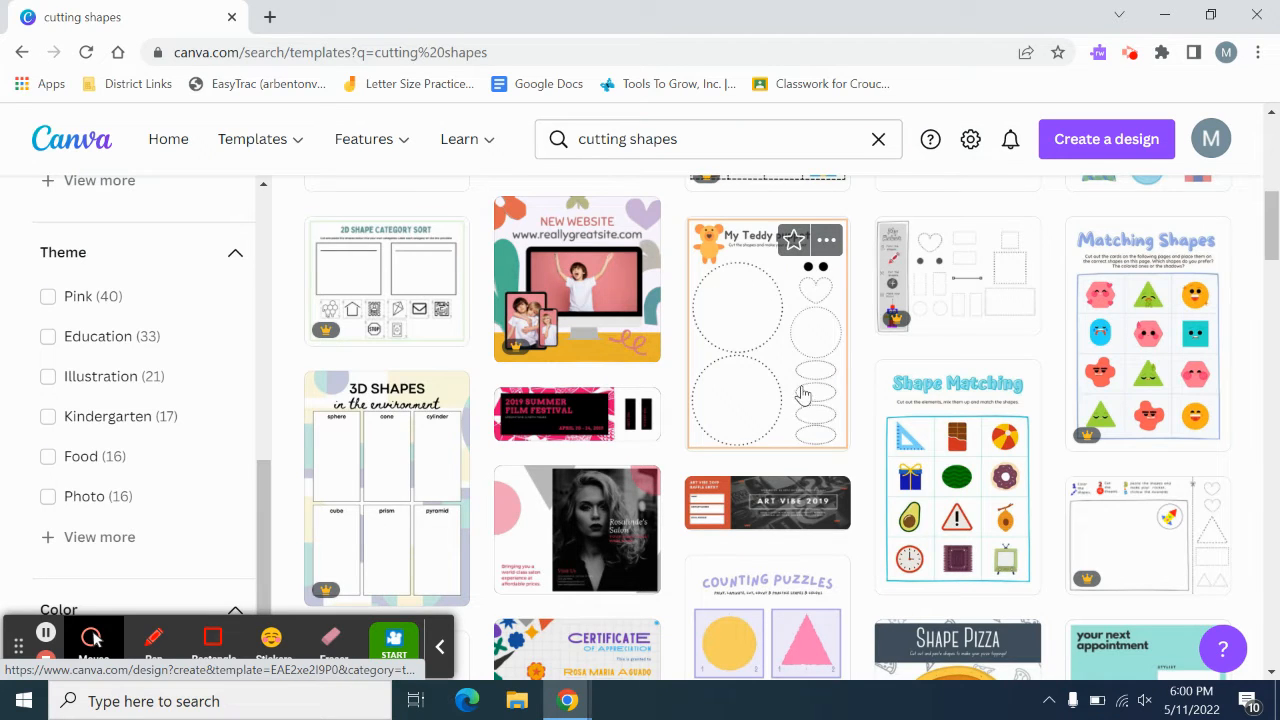
{"action": "scroll", "coordinate": [510, 467], "scroll_direction": "down", "scroll_amount": 2}
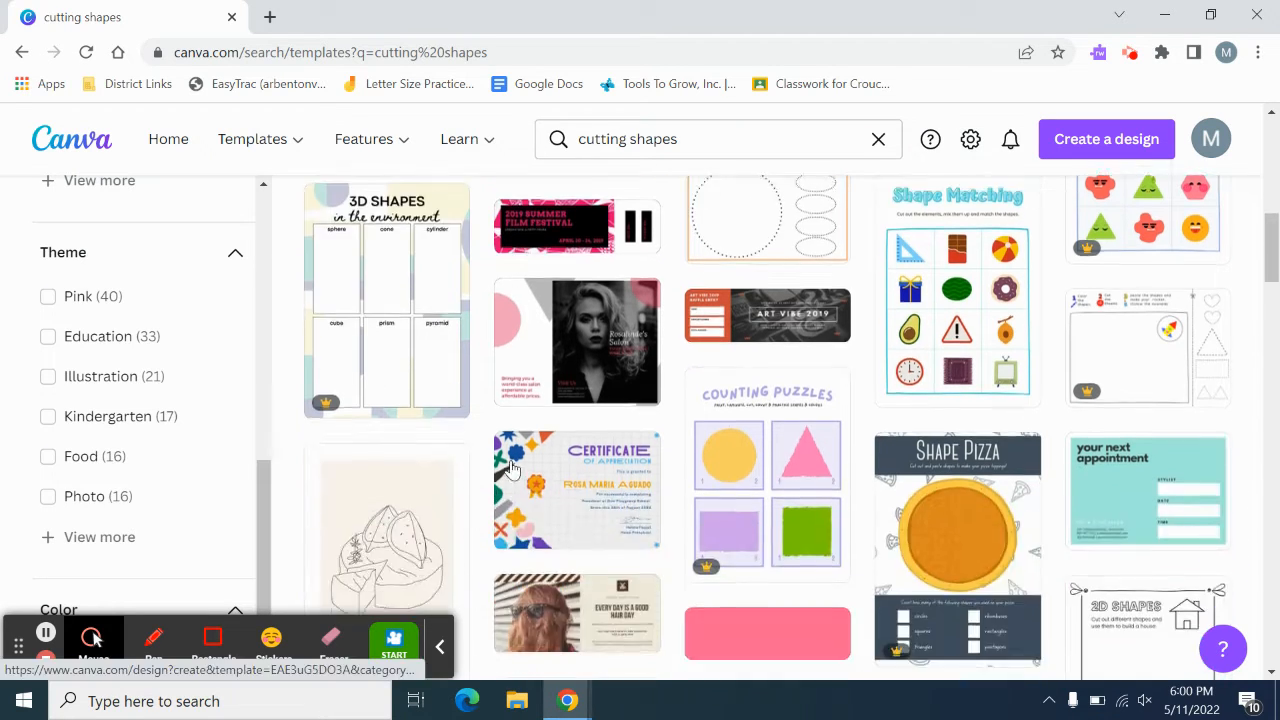
{"action": "scroll", "coordinate": [510, 467], "scroll_direction": "down", "scroll_amount": 2}
{"action": "scroll", "coordinate": [818, 477], "scroll_direction": "down", "scroll_amount": 1}
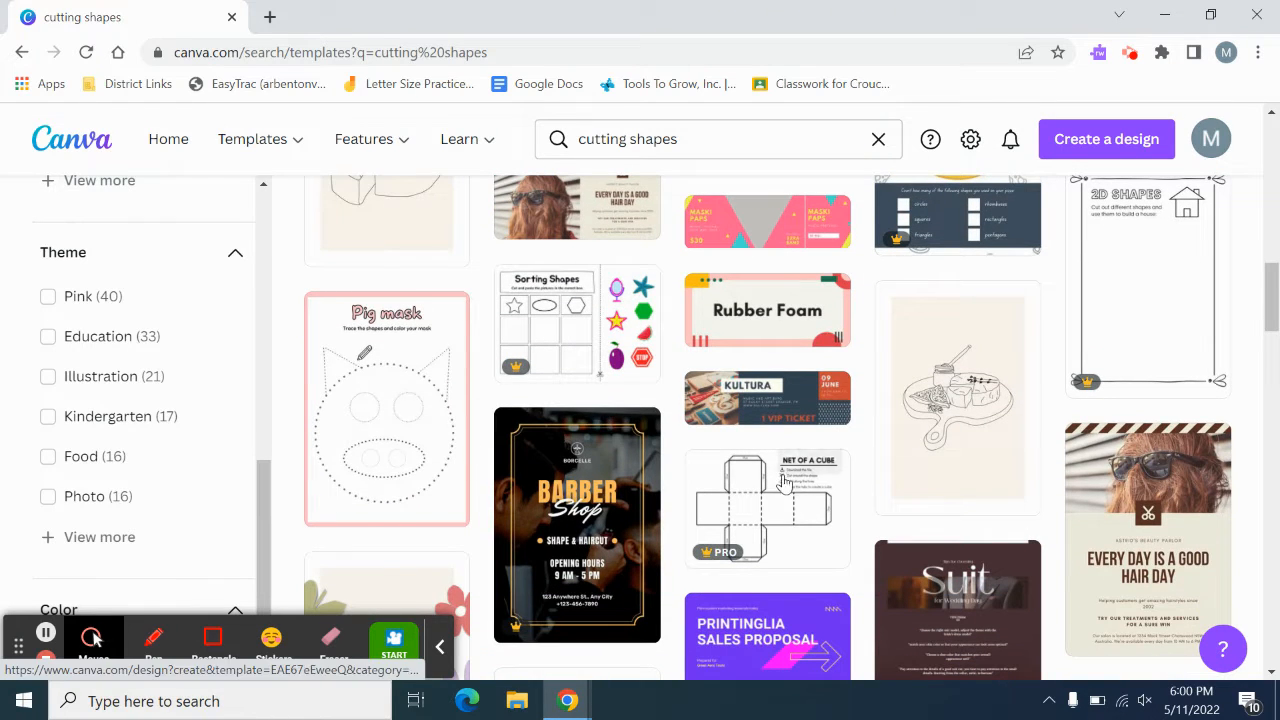
{"action": "scroll", "coordinate": [785, 483], "scroll_direction": "down", "scroll_amount": 1}
{"action": "scroll", "coordinate": [760, 430], "scroll_direction": "down", "scroll_amount": 5}
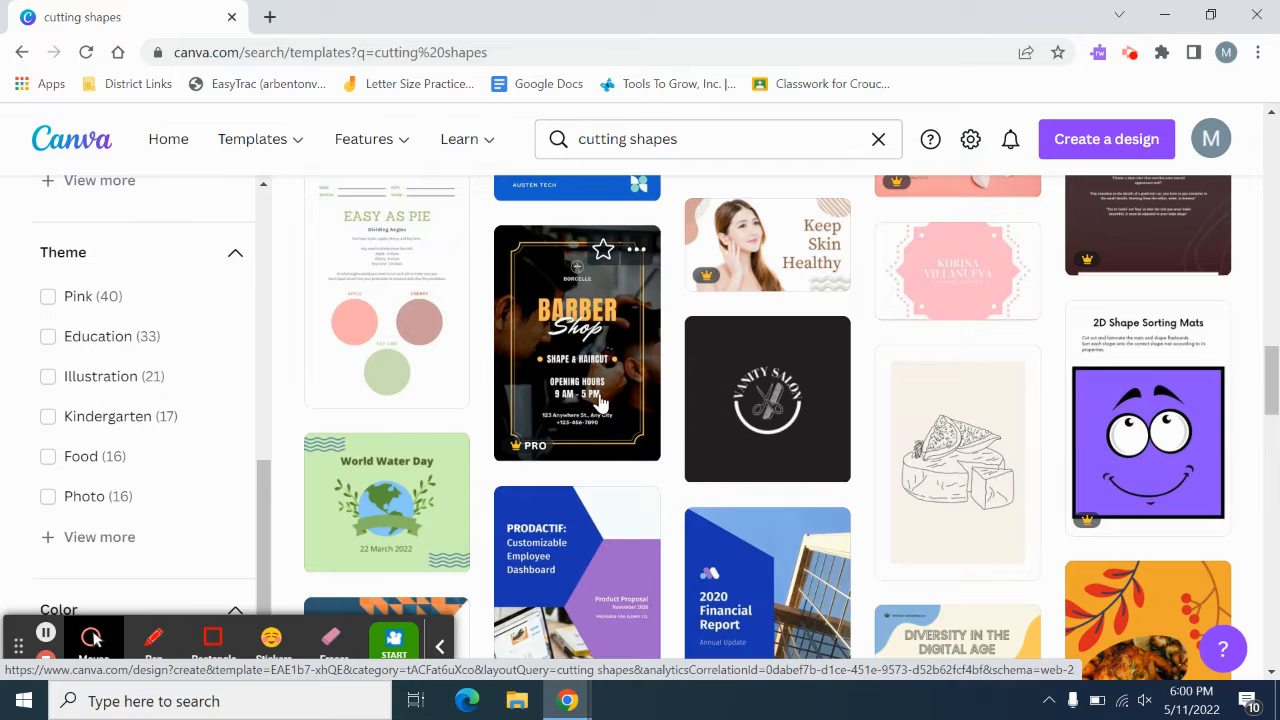
{"action": "scroll", "coordinate": [600, 400], "scroll_direction": "down", "scroll_amount": 1}
{"action": "scroll", "coordinate": [758, 425], "scroll_direction": "down", "scroll_amount": 1}
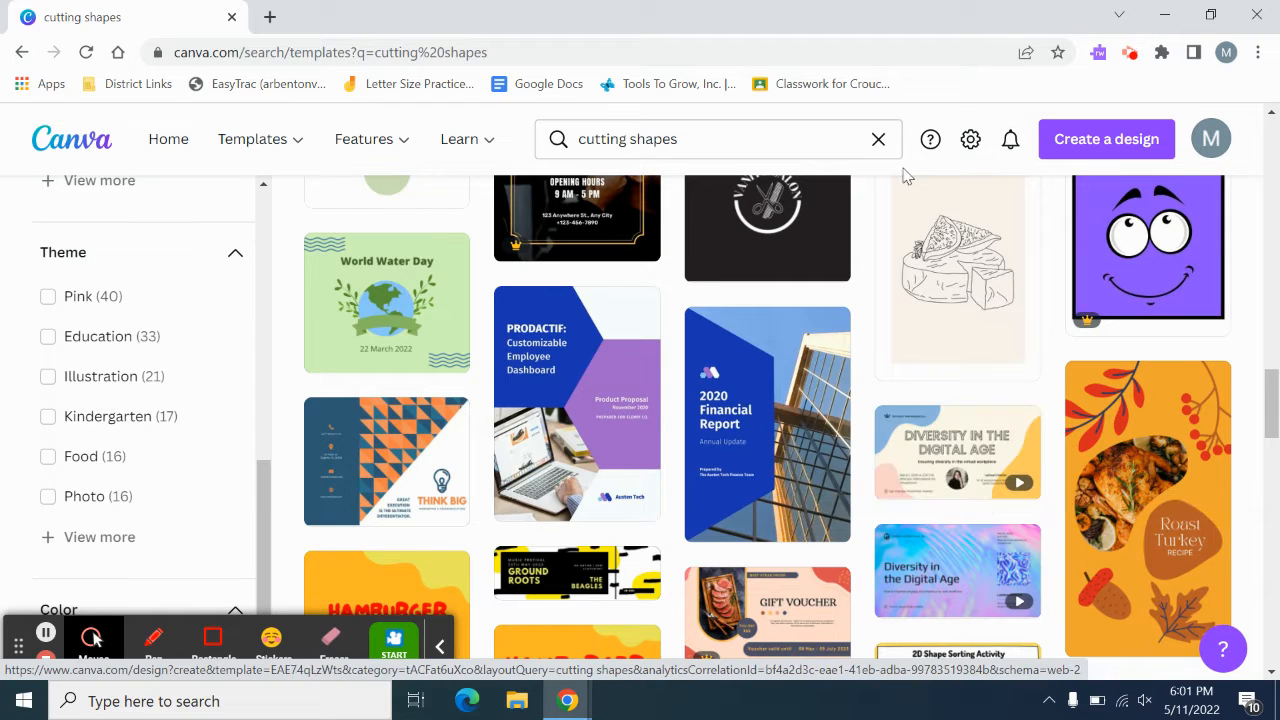
{"action": "scroll", "coordinate": [694, 271], "scroll_direction": "down", "scroll_amount": 15}
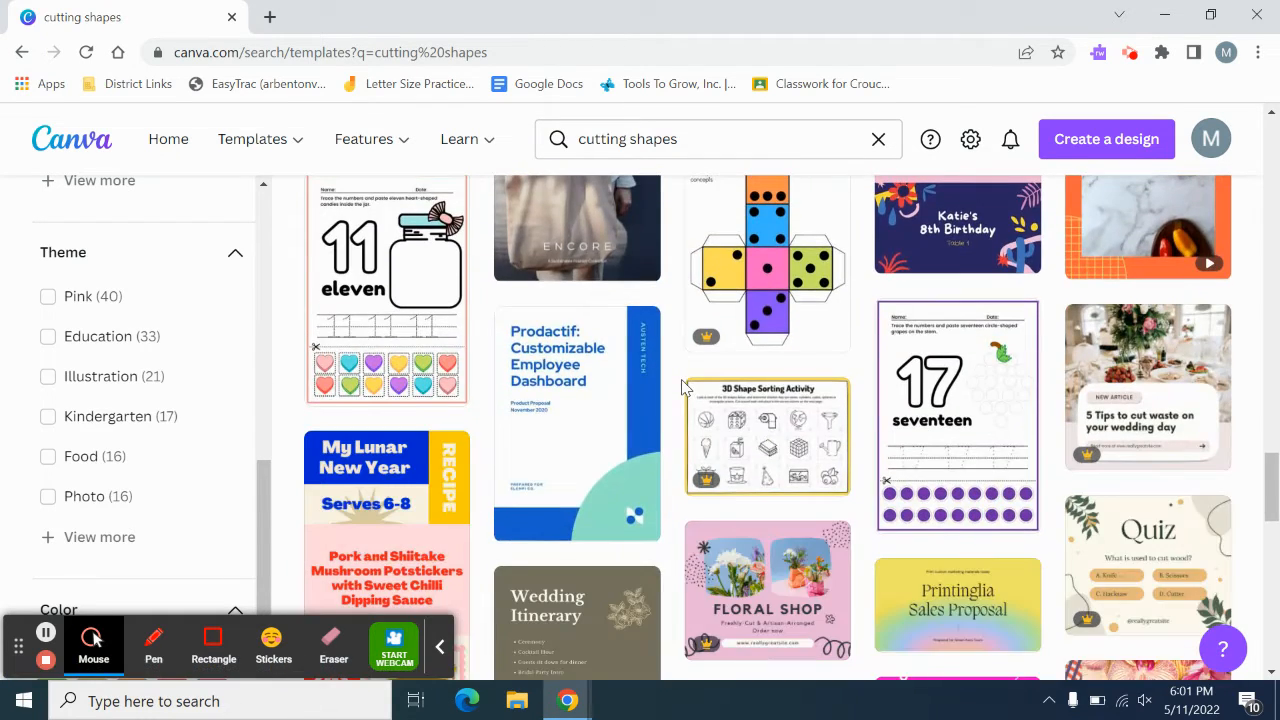
{"action": "scroll", "coordinate": [683, 387], "scroll_direction": "down", "scroll_amount": 5}
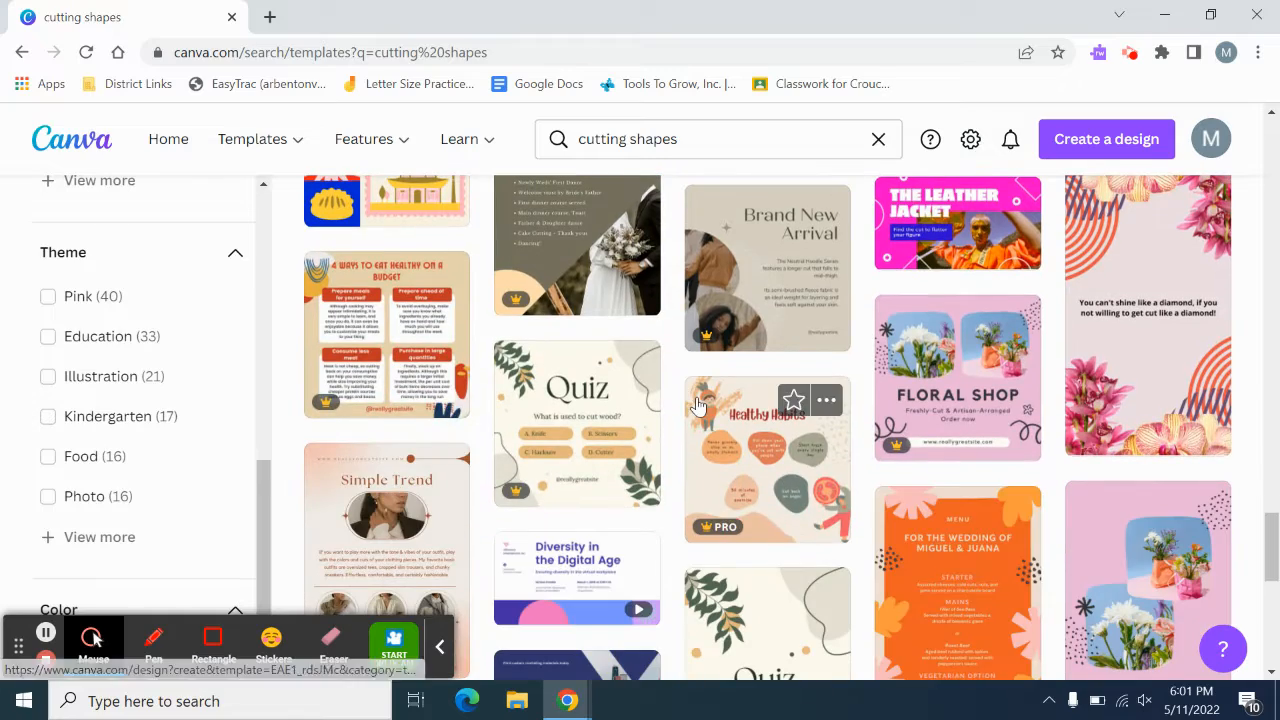
Return to the home page and look through the classroom activities under Recent designs
{"action": "scroll", "coordinate": [487, 430], "scroll_direction": "up", "scroll_amount": 20}
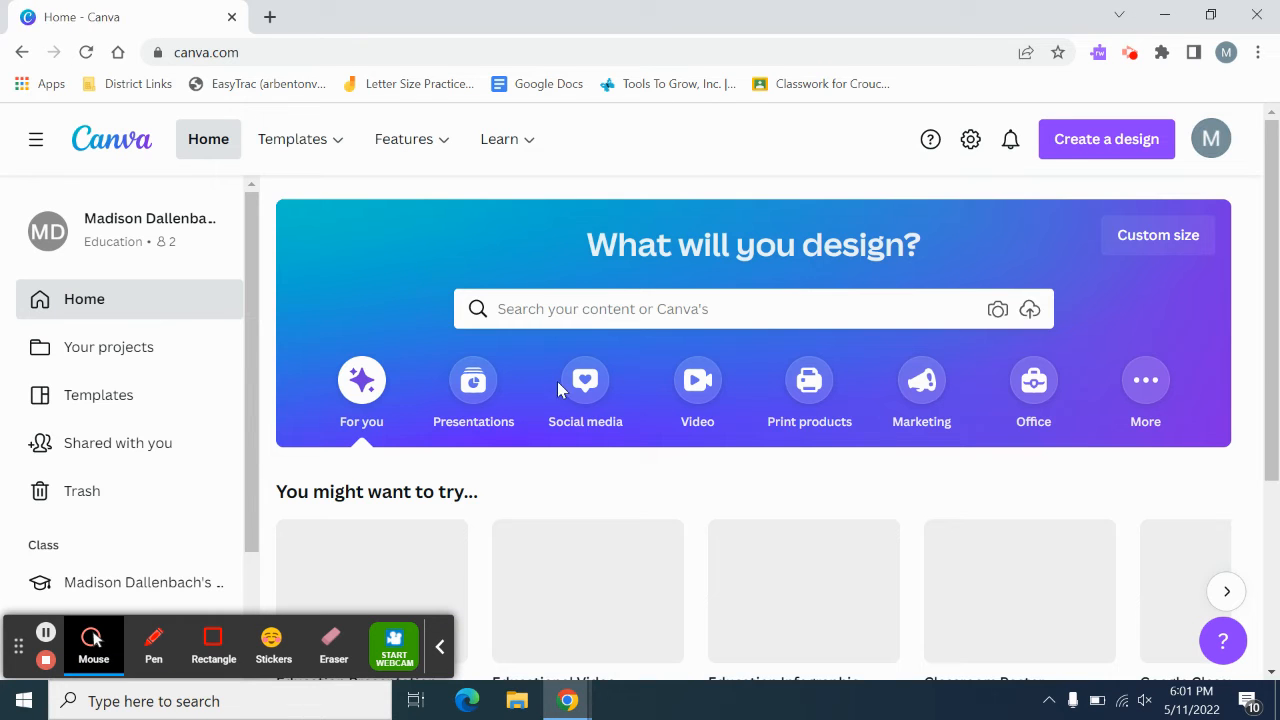
{"action": "scroll", "coordinate": [578, 456], "scroll_direction": "down", "scroll_amount": 5}
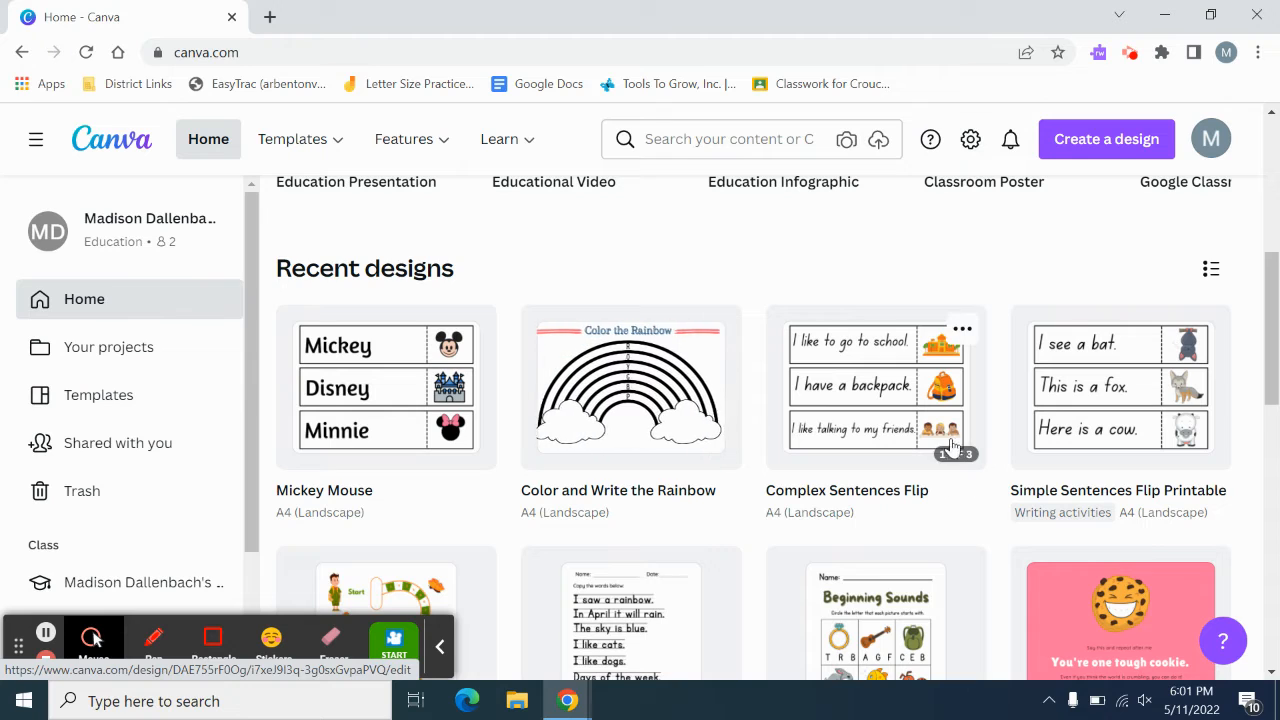
{"action": "scroll", "coordinate": [818, 522], "scroll_direction": "down", "scroll_amount": 1}
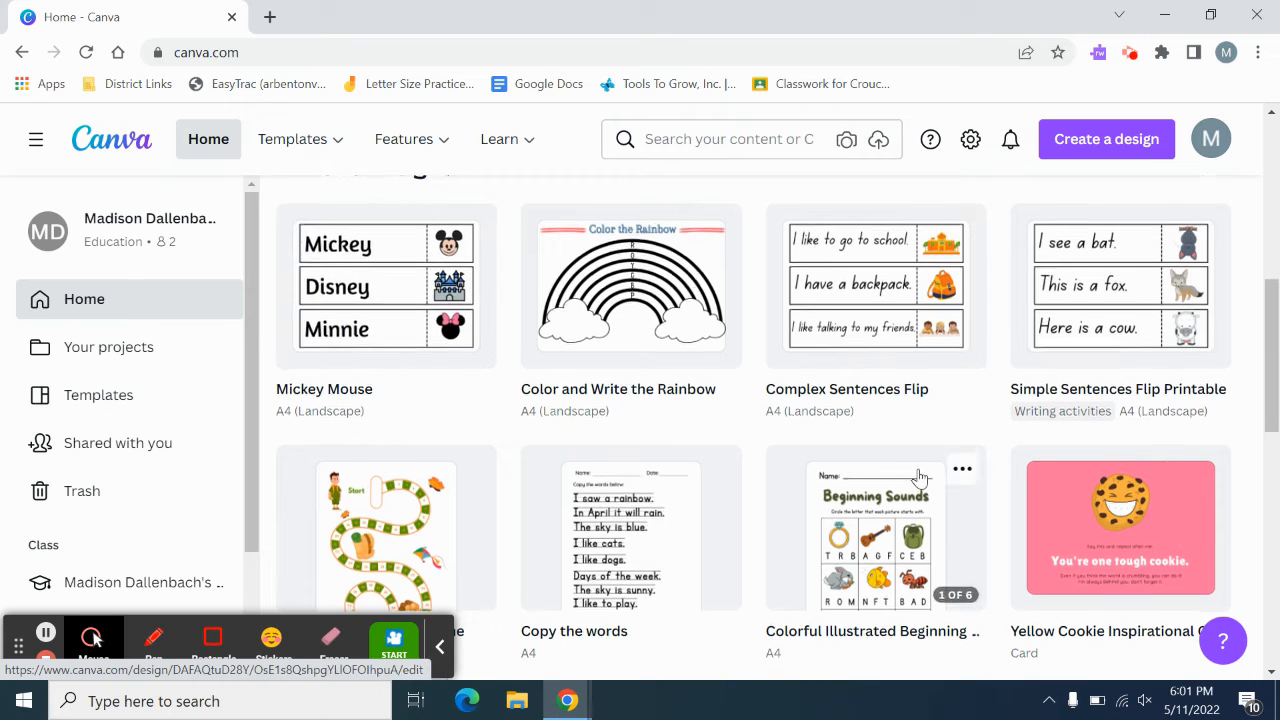
{"action": "scroll", "coordinate": [552, 447], "scroll_direction": "down", "scroll_amount": 2}
{"action": "scroll", "coordinate": [552, 450], "scroll_direction": "down", "scroll_amount": 2}
{"action": "scroll", "coordinate": [900, 390], "scroll_direction": "down", "scroll_amount": 2}
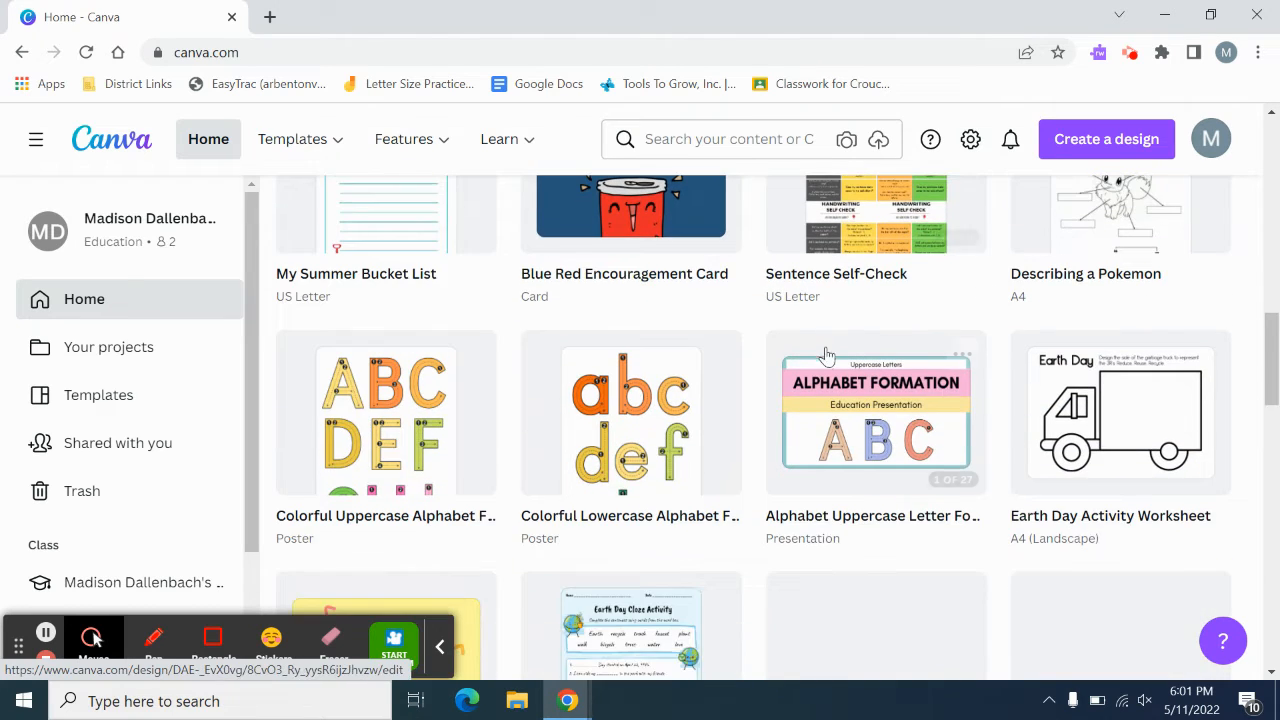
{"action": "scroll", "coordinate": [833, 372], "scroll_direction": "up", "scroll_amount": 2}
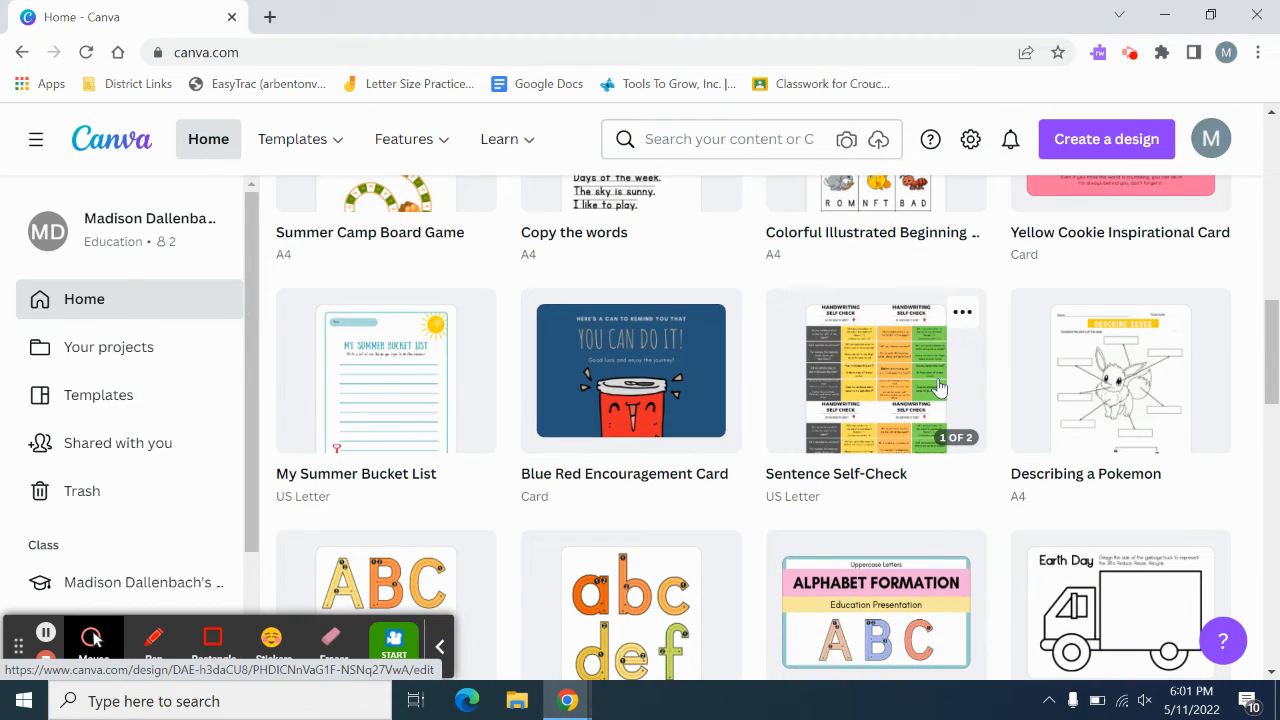
{"action": "scroll", "coordinate": [523, 557], "scroll_direction": "down", "scroll_amount": 3}
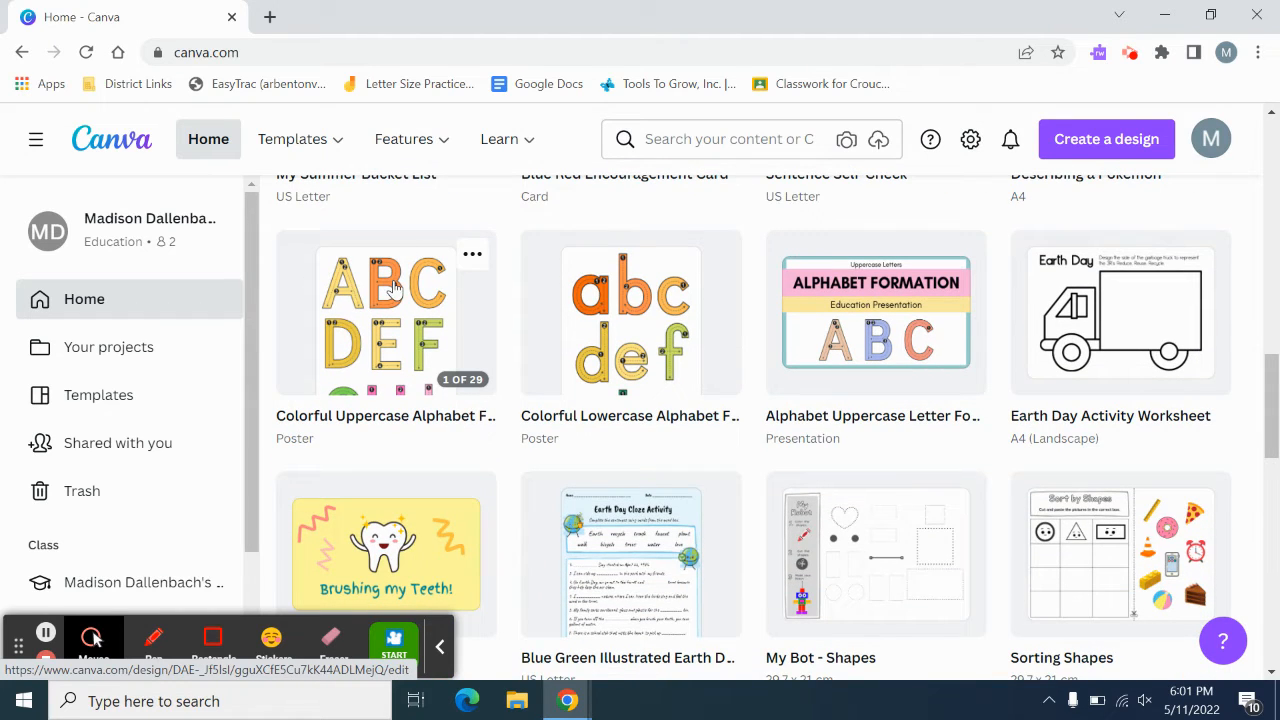
{"action": "scroll", "coordinate": [729, 434], "scroll_direction": "down", "scroll_amount": 8}
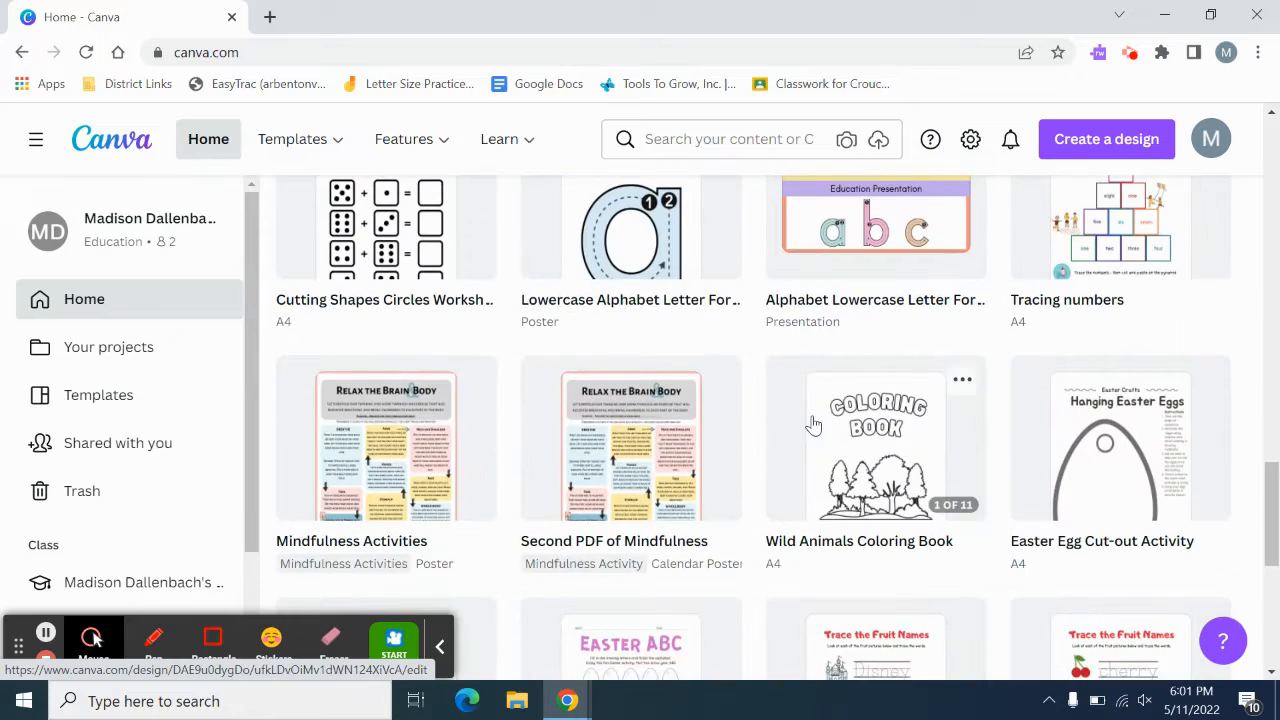
{"action": "scroll", "coordinate": [808, 423], "scroll_direction": "up", "scroll_amount": 5}
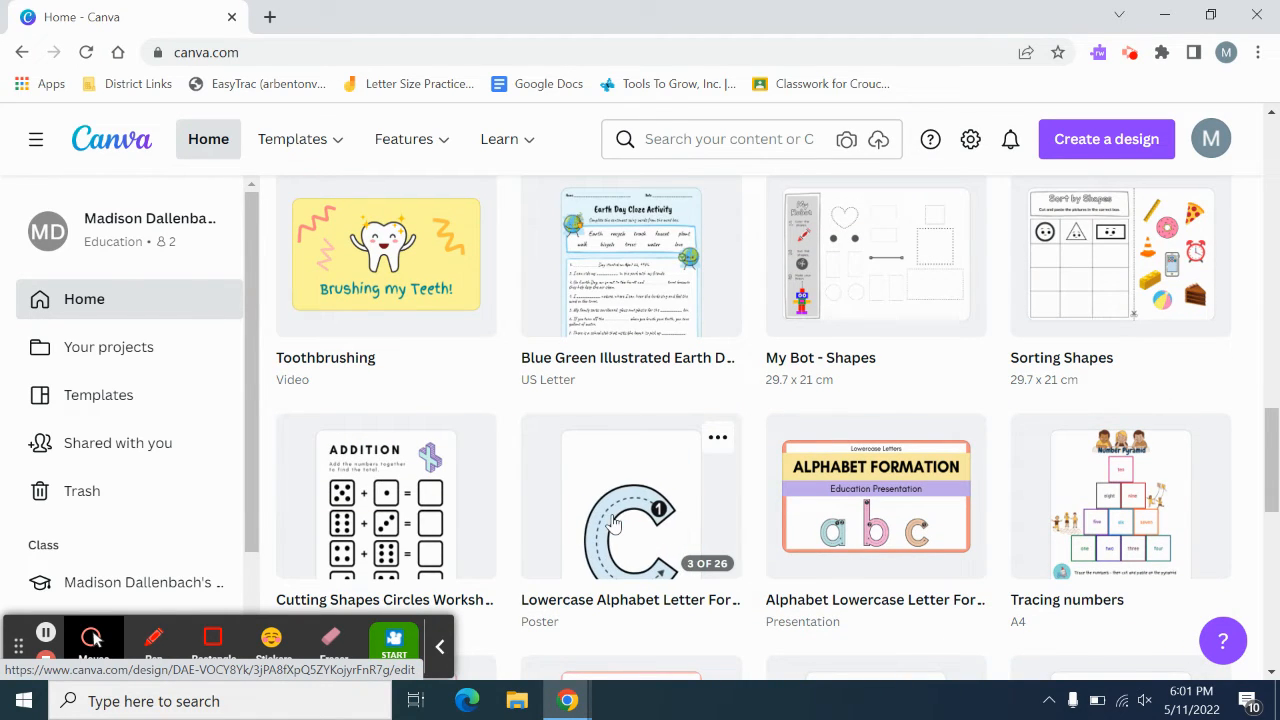
{"action": "scroll", "coordinate": [613, 523], "scroll_direction": "up", "scroll_amount": 6}
{"action": "scroll", "coordinate": [610, 430], "scroll_direction": "down", "scroll_amount": 3}
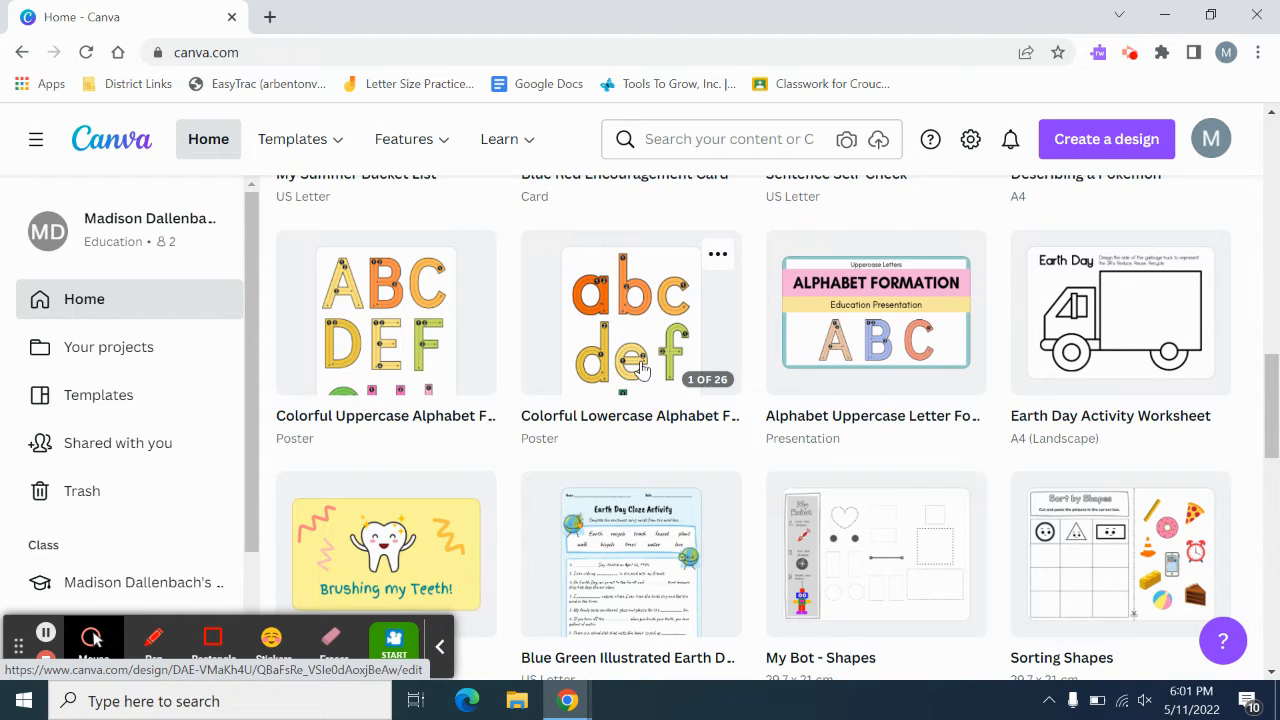
{"action": "scroll", "coordinate": [641, 369], "scroll_direction": "down", "scroll_amount": 1}
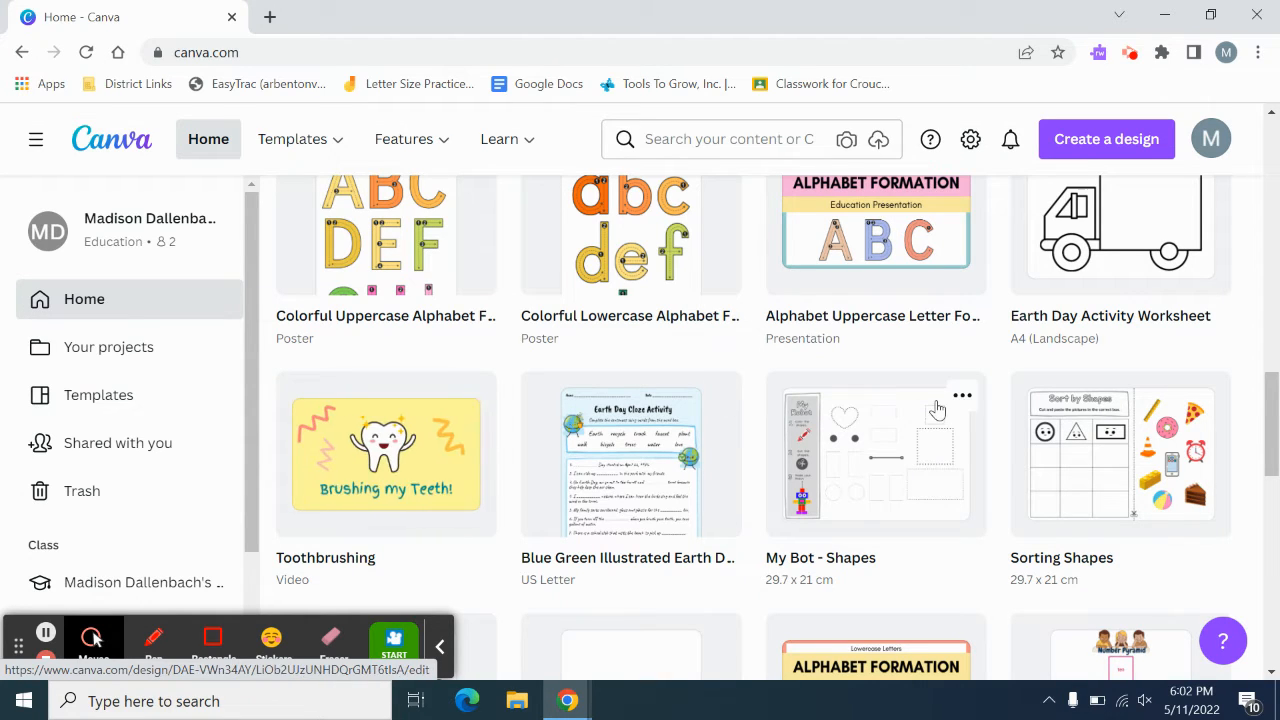
Open the Mickey Mouse A4 landscape design from the recent designs
{"action": "scroll", "coordinate": [459, 477], "scroll_direction": "up", "scroll_amount": 10}
{"action": "scroll", "coordinate": [445, 440], "scroll_direction": "up", "scroll_amount": 2}
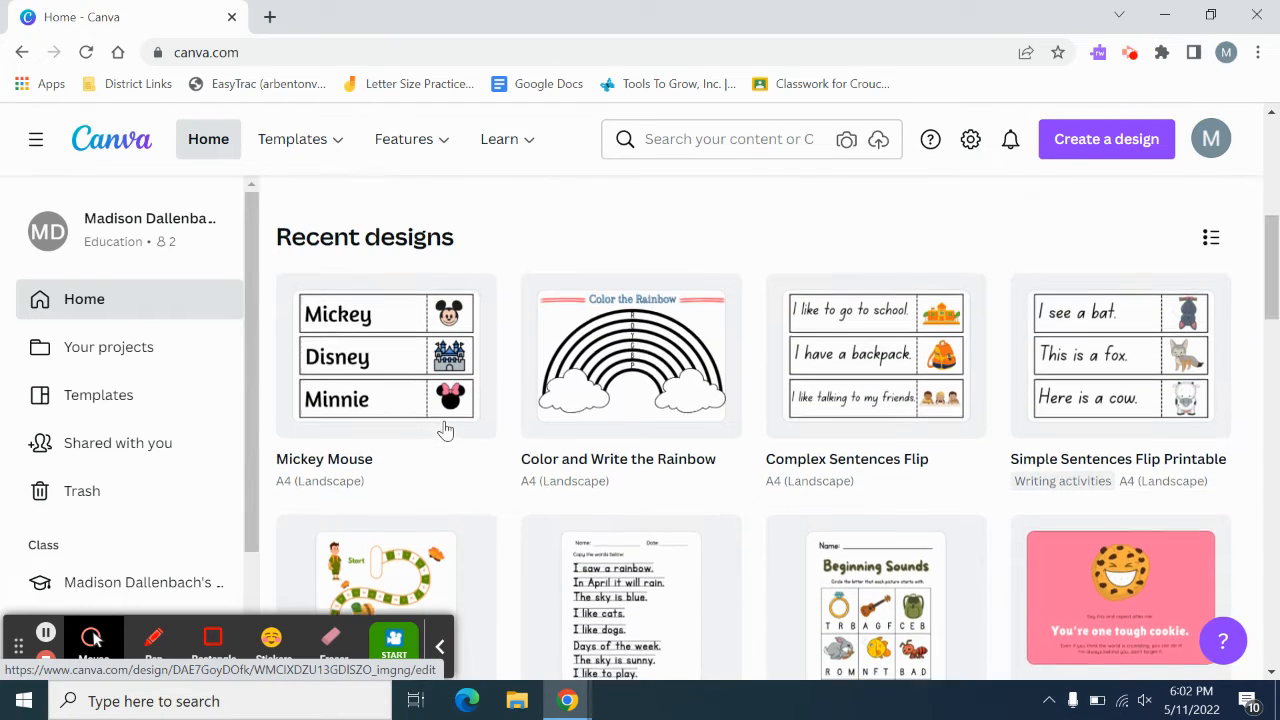
{"action": "left_click", "coordinate": [391, 393]}
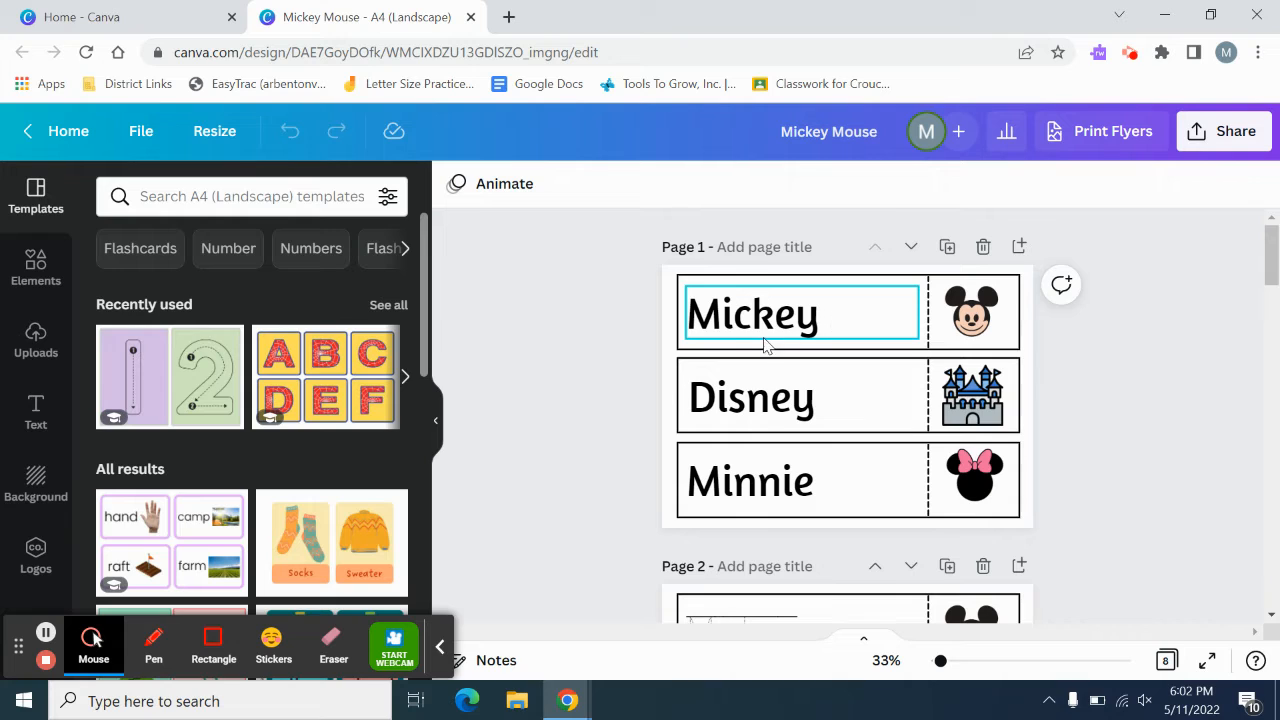
Review the Mickey, Disney and Minnie word cards on pages 1 to 8, comparing solid and tracing versions at 50% zoom
{"action": "left_click", "coordinate": [978, 333]}
{"action": "scroll", "coordinate": [742, 476], "scroll_direction": "down", "scroll_amount": 2}
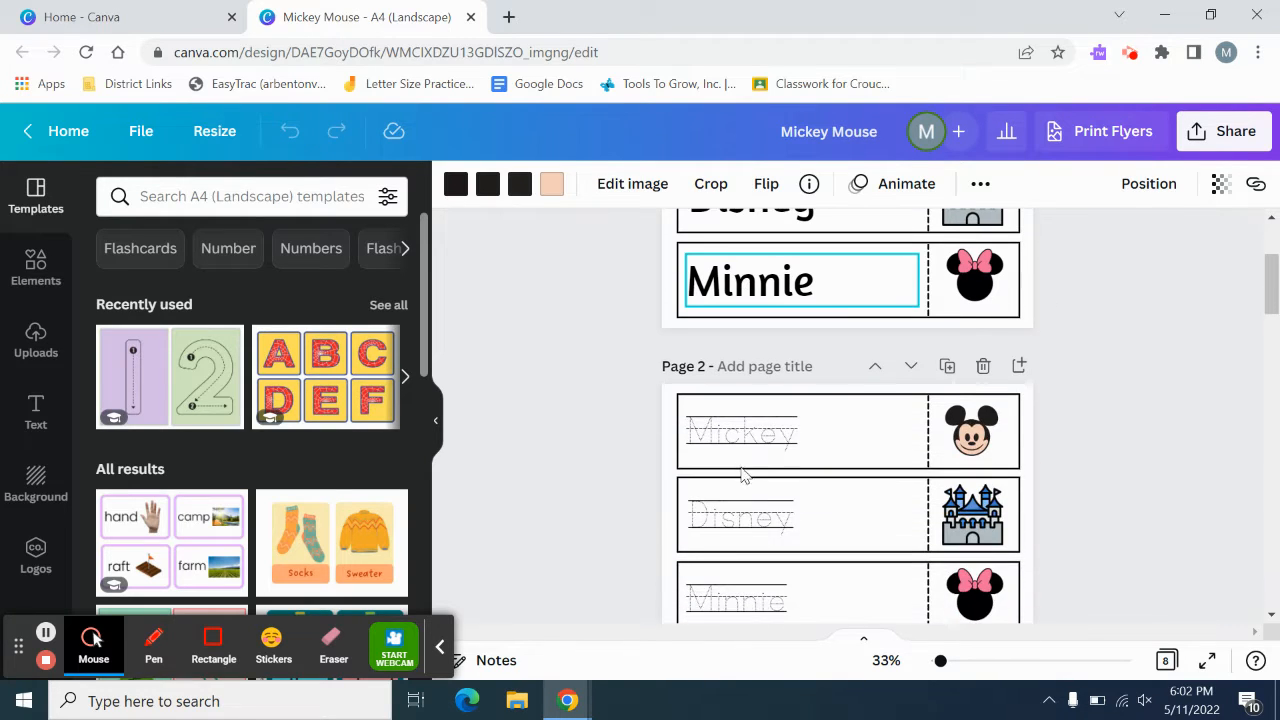
{"action": "scroll", "coordinate": [803, 460], "scroll_direction": "down", "scroll_amount": 1}
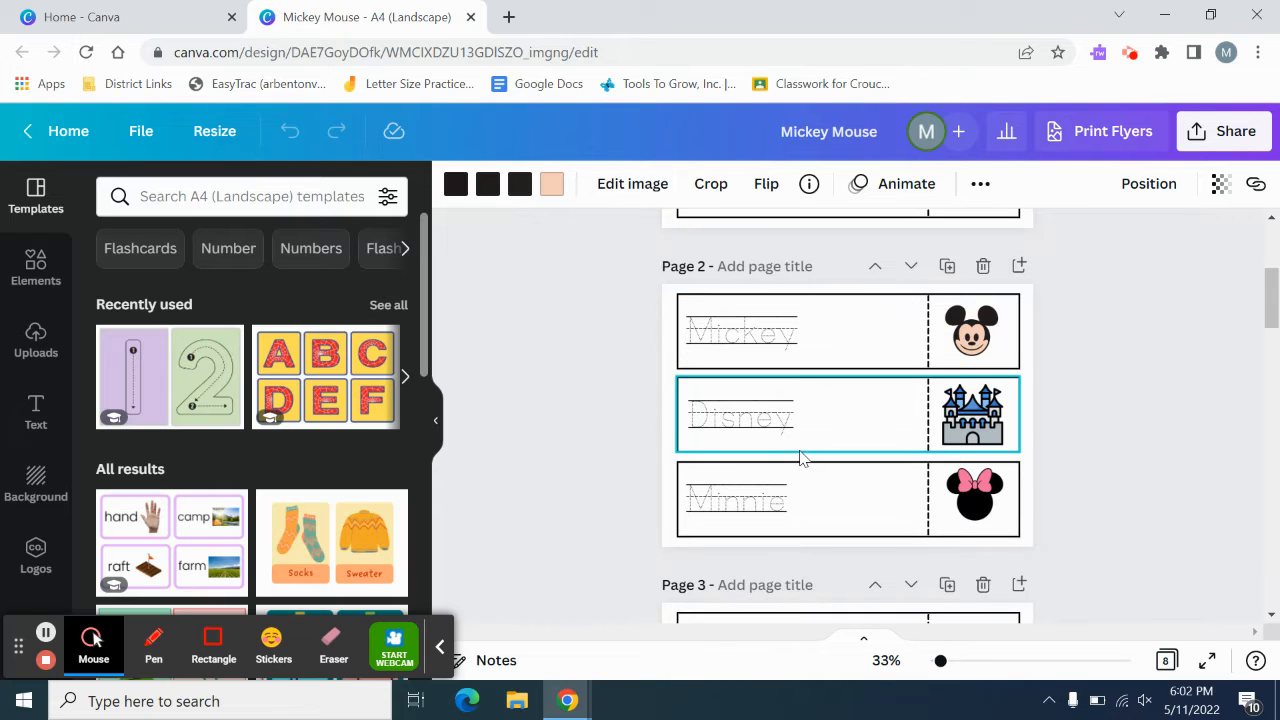
{"action": "scroll", "coordinate": [812, 437], "scroll_direction": "up", "scroll_amount": 3}
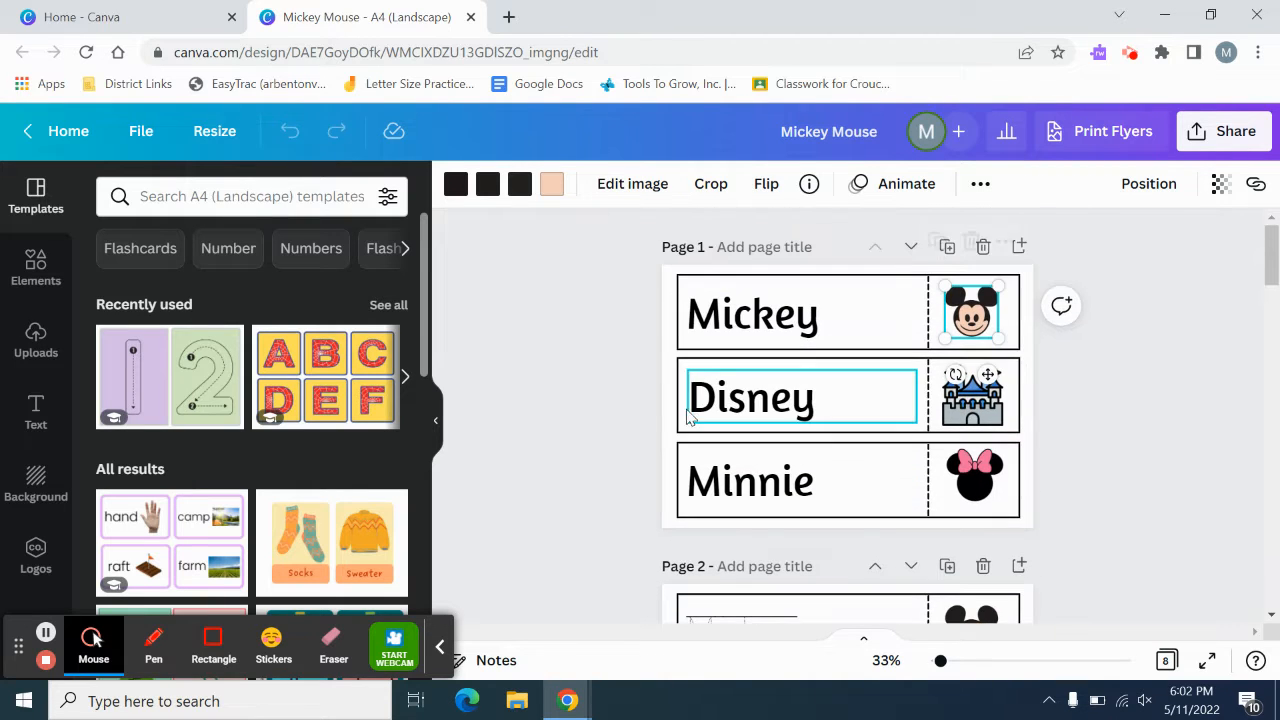
{"action": "scroll", "coordinate": [828, 364], "scroll_direction": "down", "scroll_amount": 2}
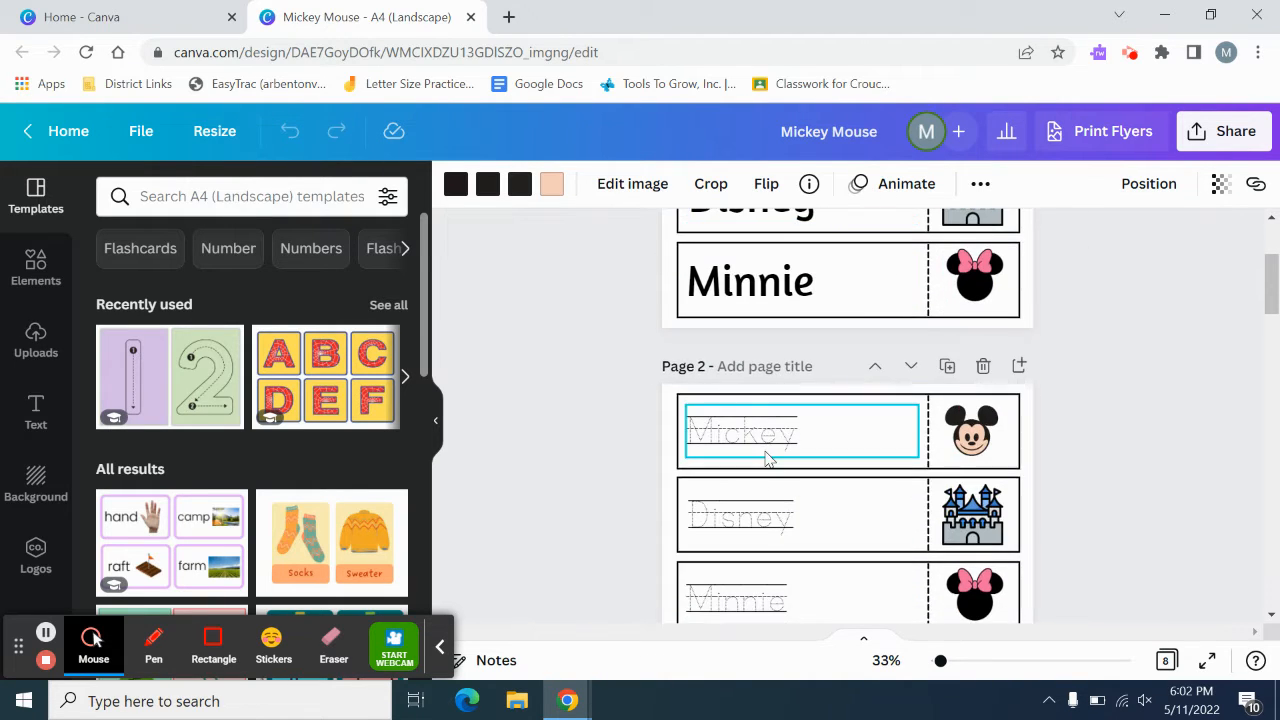
{"action": "scroll", "coordinate": [758, 318], "scroll_direction": "down", "scroll_amount": 1}
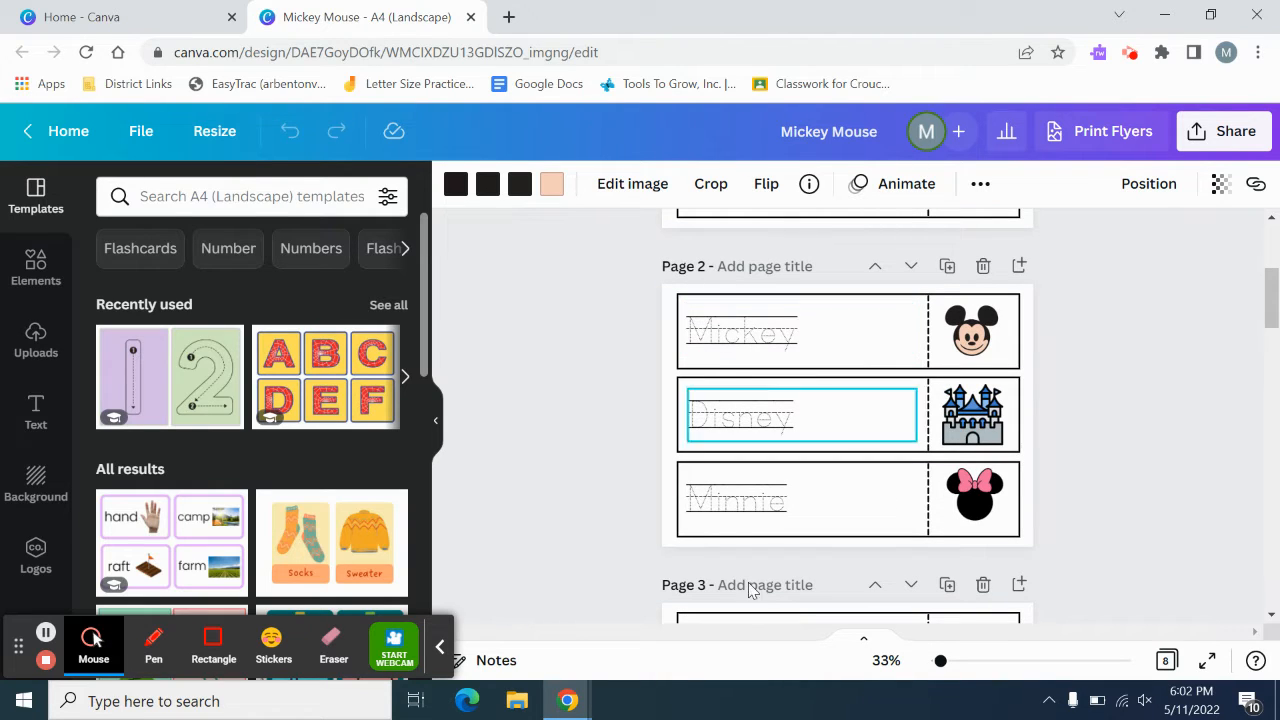
{"action": "left_click_drag", "start_coordinate": [940, 665], "coordinate": [947, 661]}
{"action": "scroll", "coordinate": [772, 445], "scroll_direction": "down", "scroll_amount": 6}
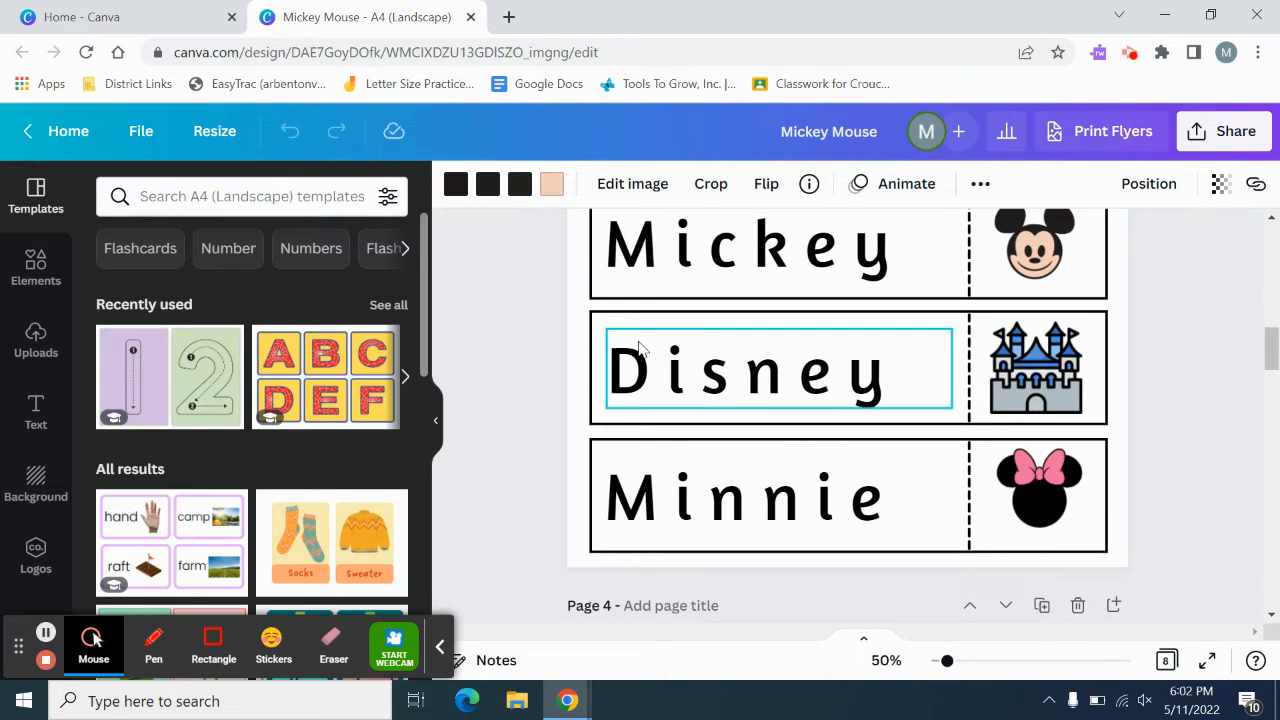
{"action": "scroll", "coordinate": [858, 463], "scroll_direction": "down", "scroll_amount": 5}
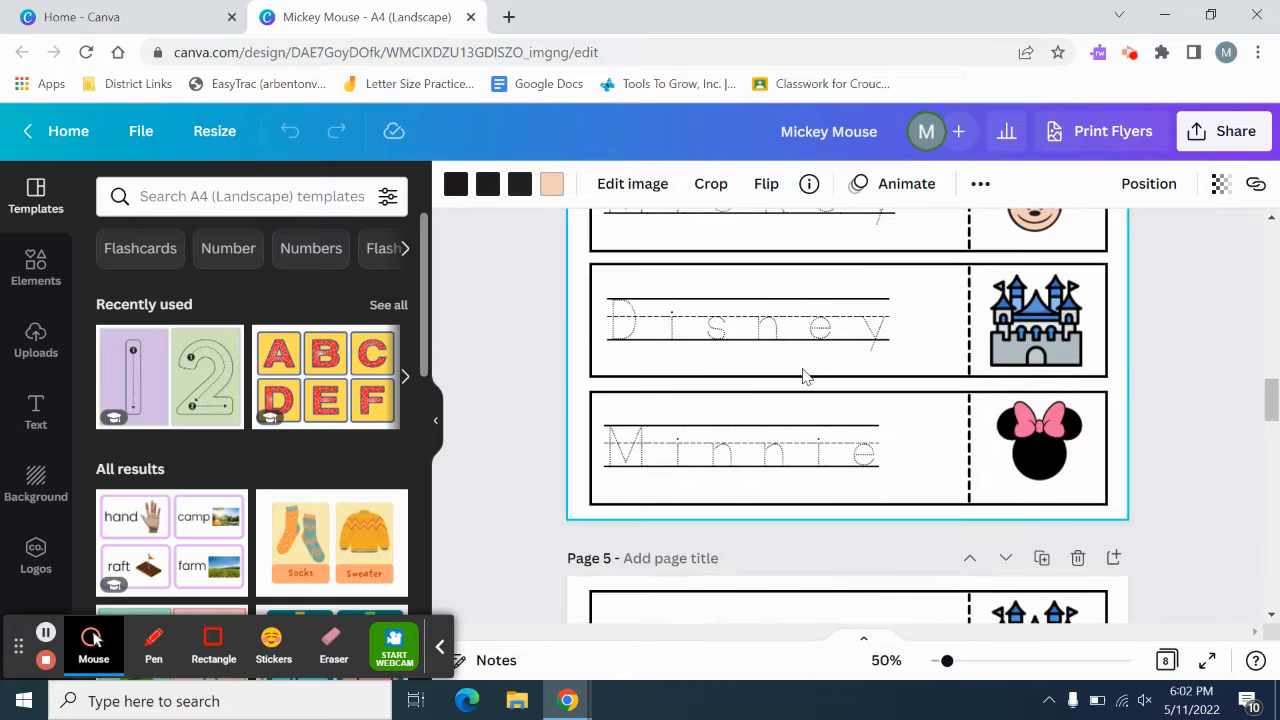
{"action": "scroll", "coordinate": [877, 390], "scroll_direction": "down", "scroll_amount": 5}
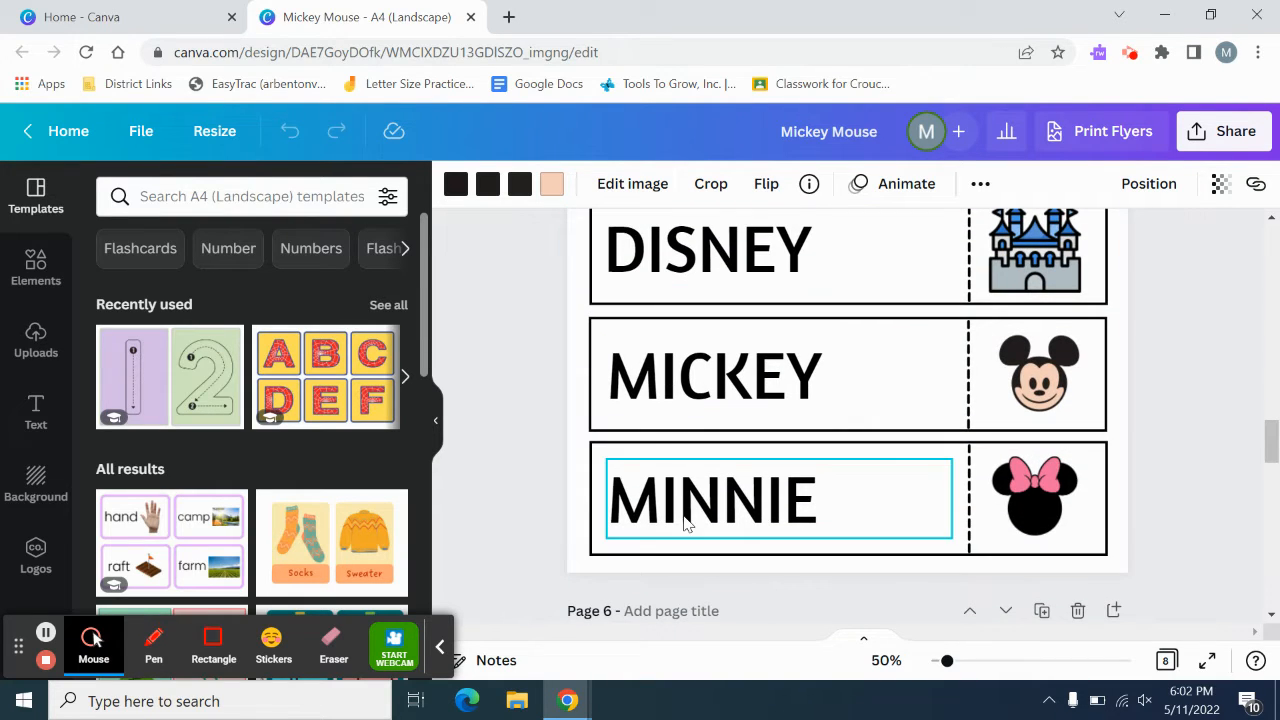
{"action": "scroll", "coordinate": [684, 522], "scroll_direction": "down", "scroll_amount": 1}
{"action": "scroll", "coordinate": [684, 520], "scroll_direction": "down", "scroll_amount": 5}
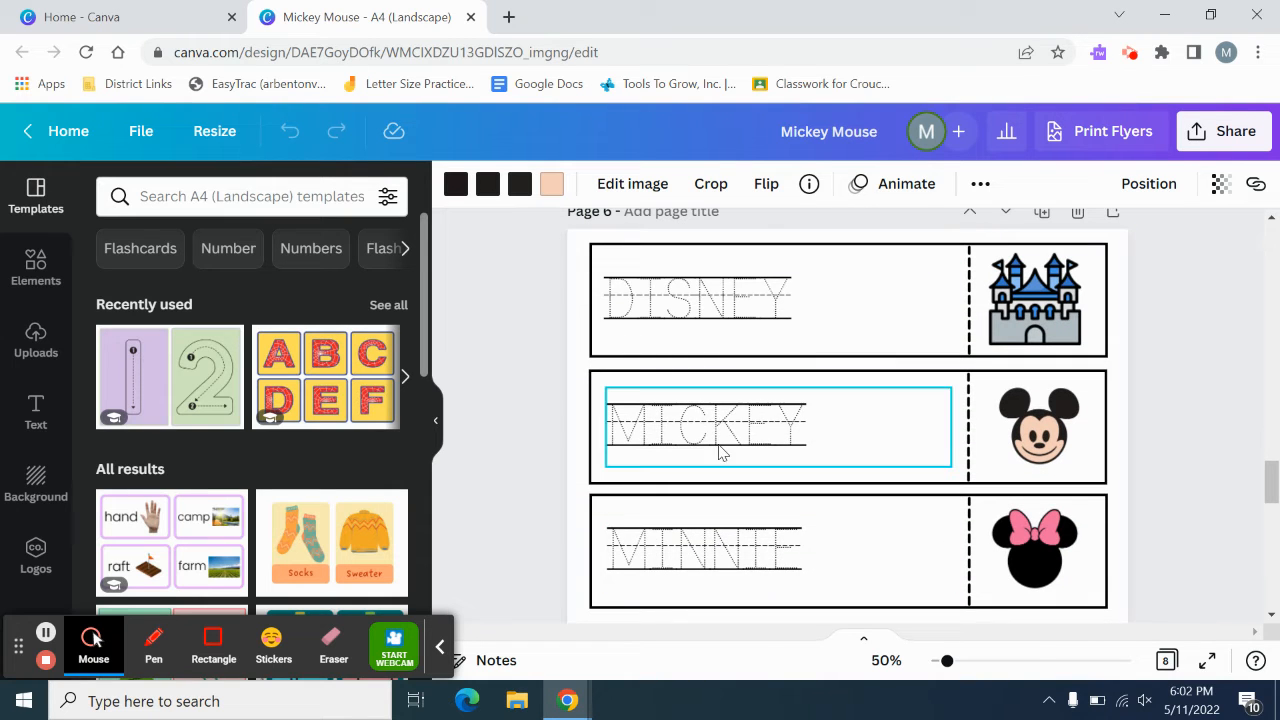
{"action": "scroll", "coordinate": [710, 408], "scroll_direction": "down", "scroll_amount": 10}
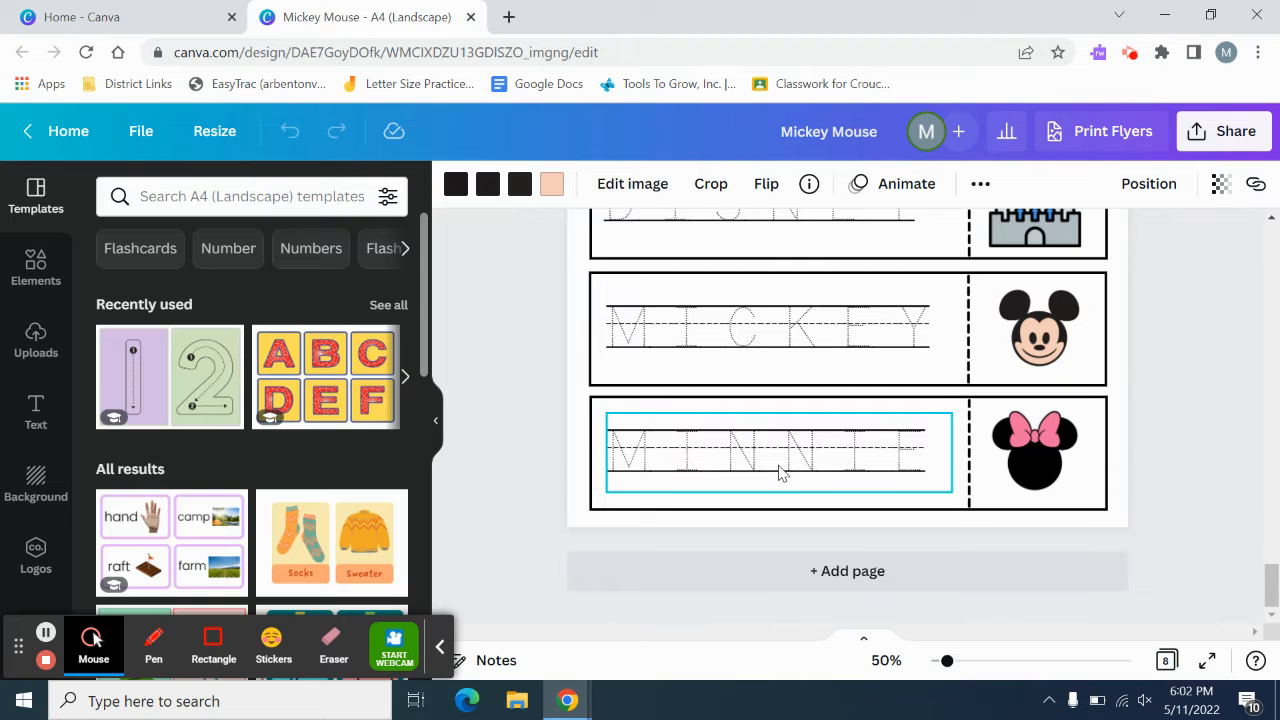
Hide the templates side panel to widen the canvas and return to page 1 of the design
{"action": "left_click", "coordinate": [770, 476]}
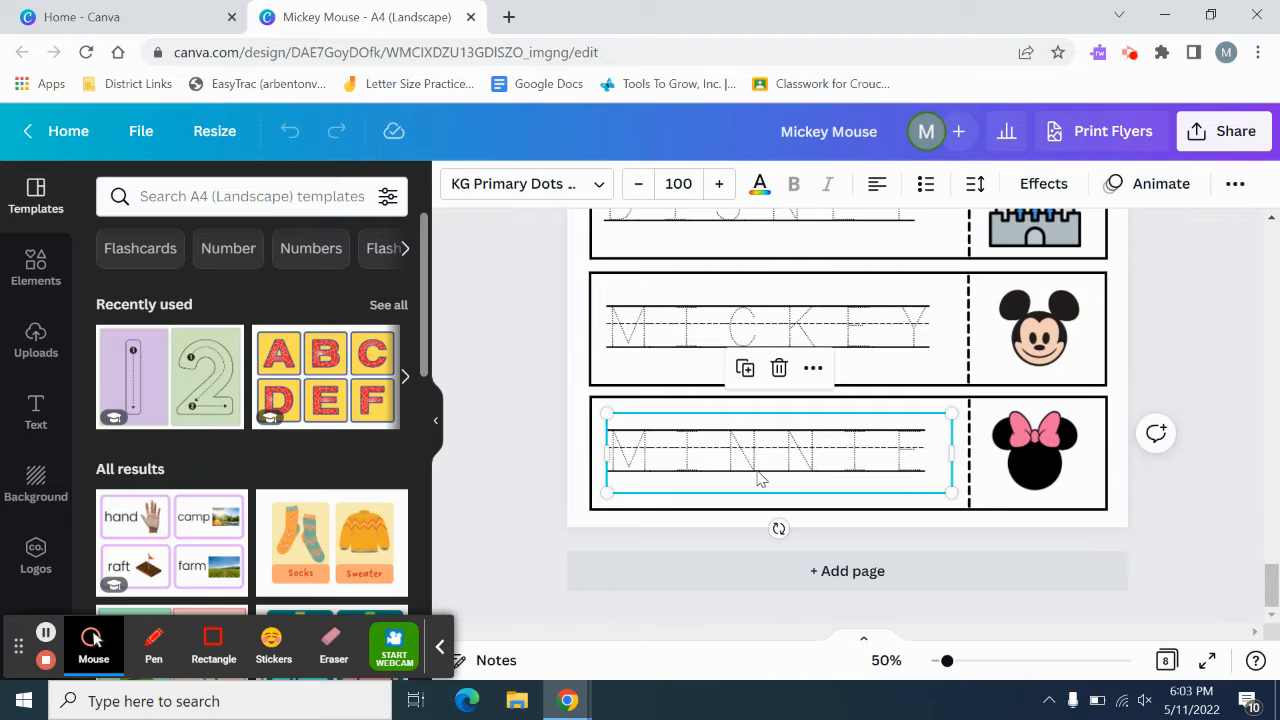
{"action": "left_click", "coordinate": [440, 430]}
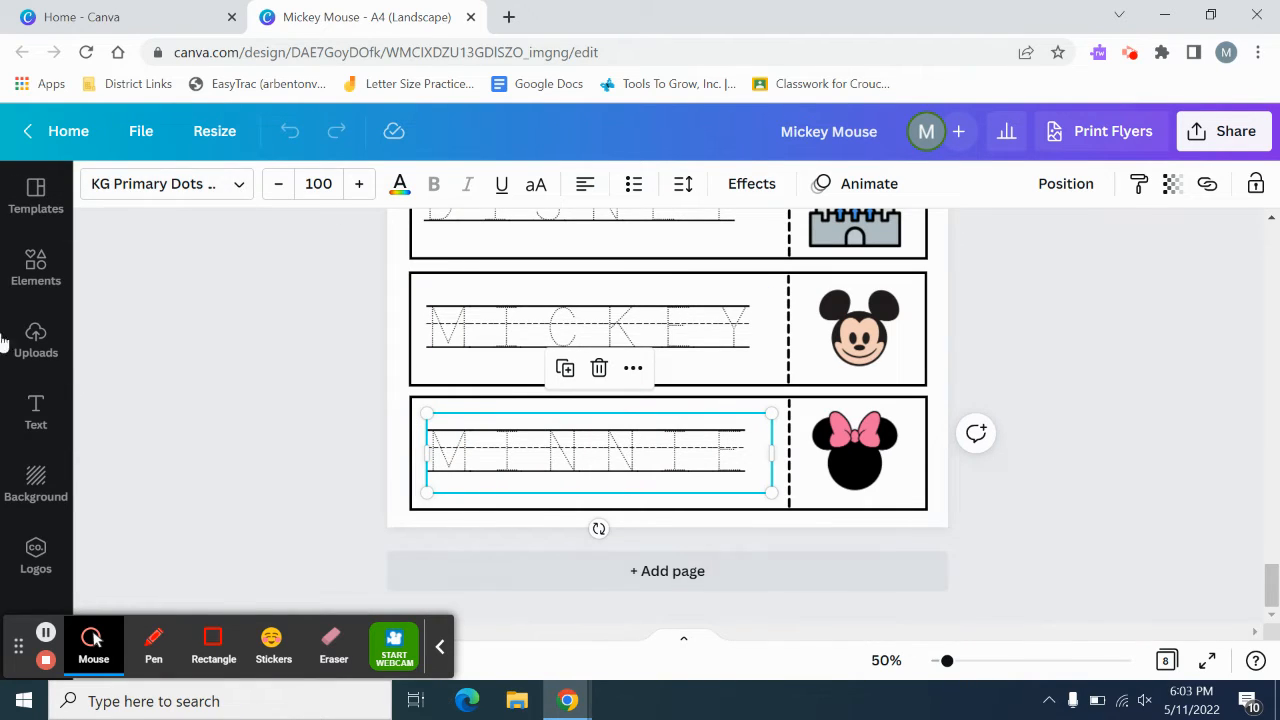
{"action": "scroll", "coordinate": [858, 397], "scroll_direction": "up", "scroll_amount": 5}
{"action": "scroll", "coordinate": [858, 397], "scroll_direction": "up", "scroll_amount": 10}
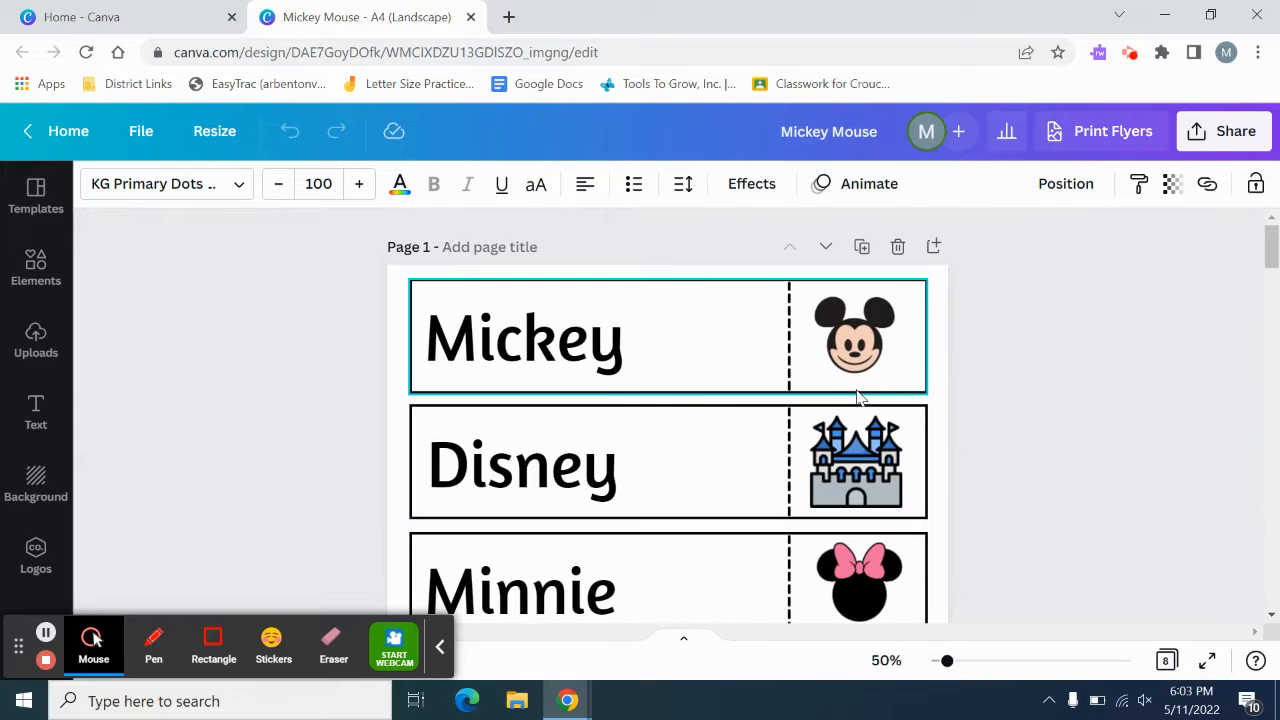
Move page 1 with the Mickey, Disney and Minnie cards down one place, and move it back up to first place
{"action": "scroll", "coordinate": [858, 397], "scroll_direction": "down", "scroll_amount": 2}
{"action": "scroll", "coordinate": [858, 397], "scroll_direction": "up", "scroll_amount": 1}
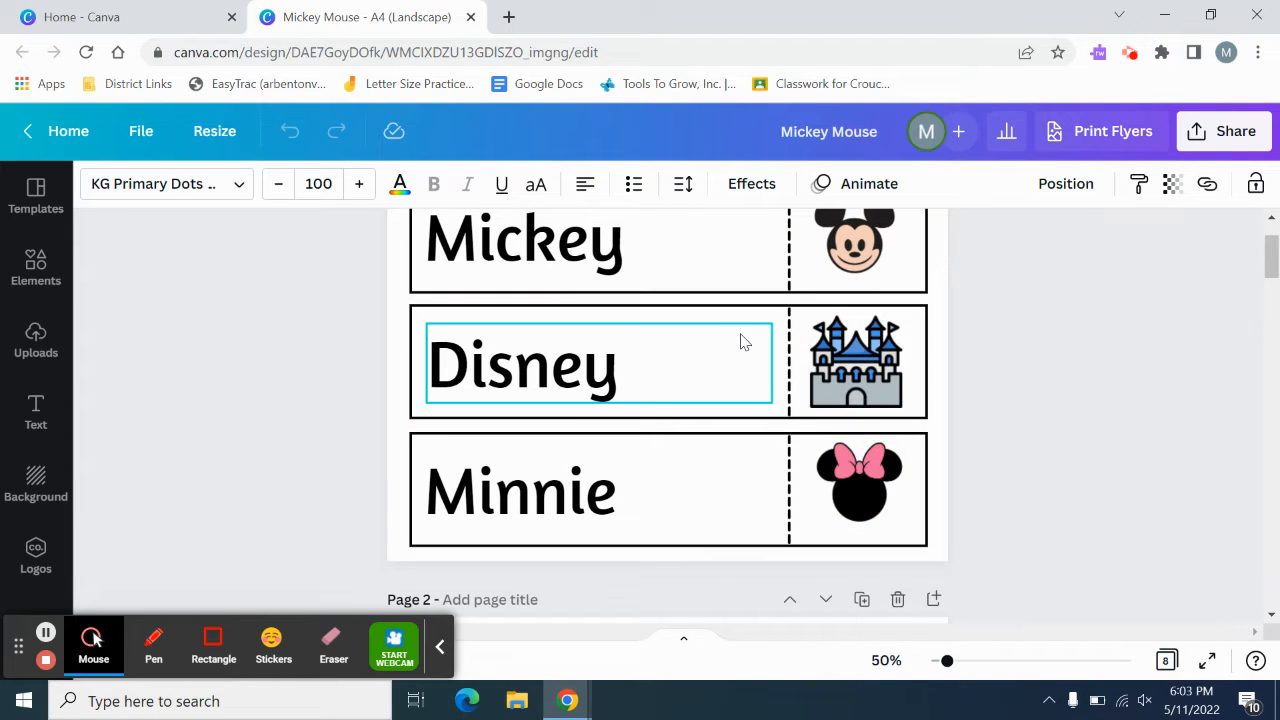
{"action": "scroll", "coordinate": [733, 347], "scroll_direction": "down", "scroll_amount": 2}
{"action": "scroll", "coordinate": [734, 350], "scroll_direction": "up", "scroll_amount": 3}
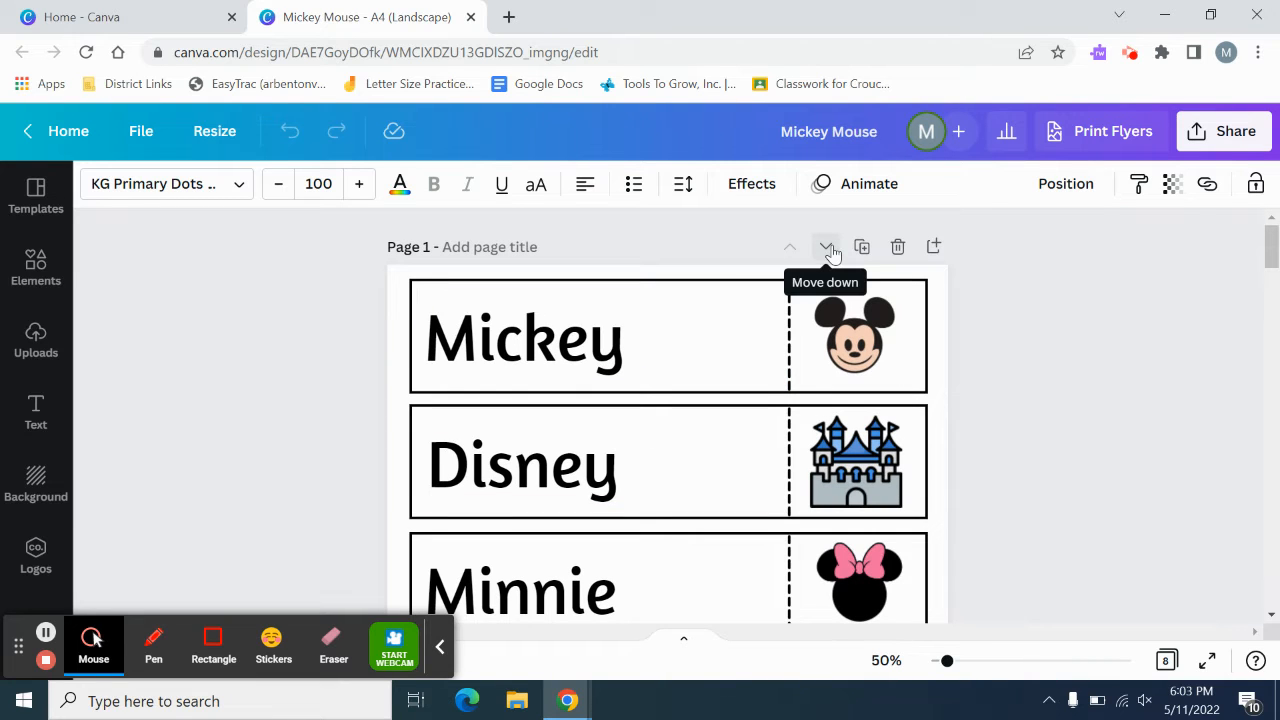
{"action": "left_click", "coordinate": [829, 250]}
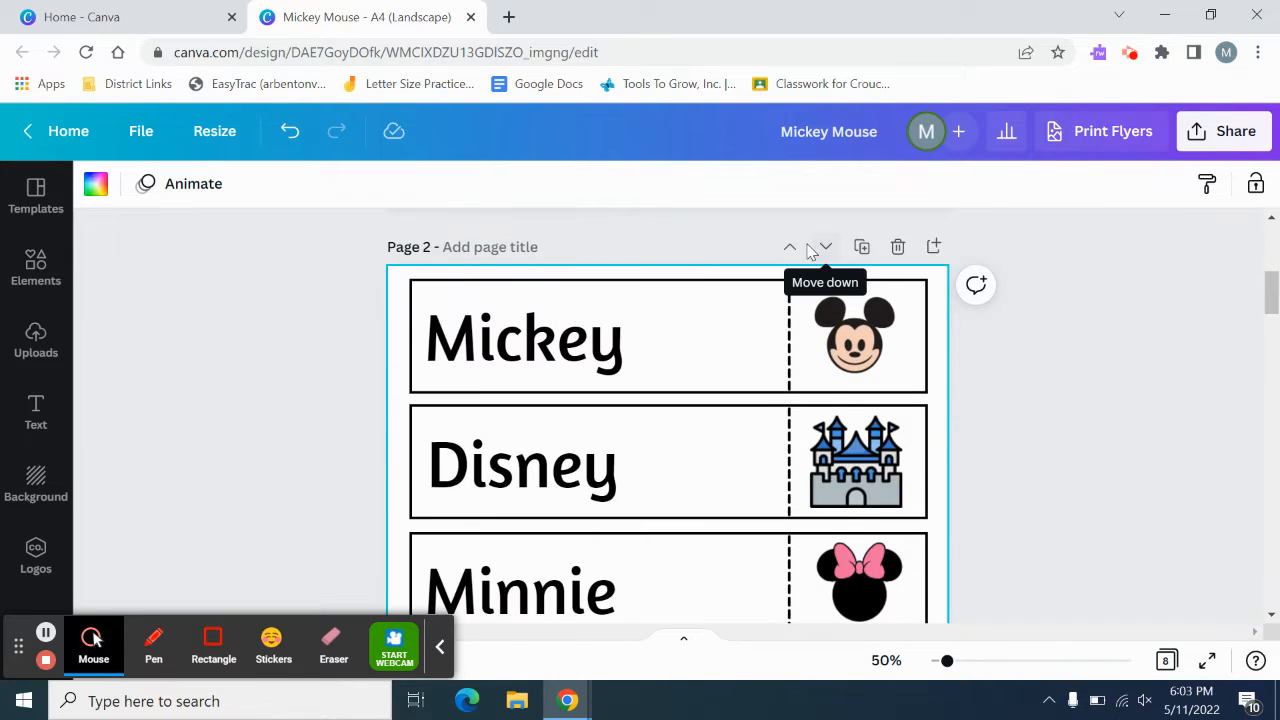
{"action": "left_click", "coordinate": [793, 245]}
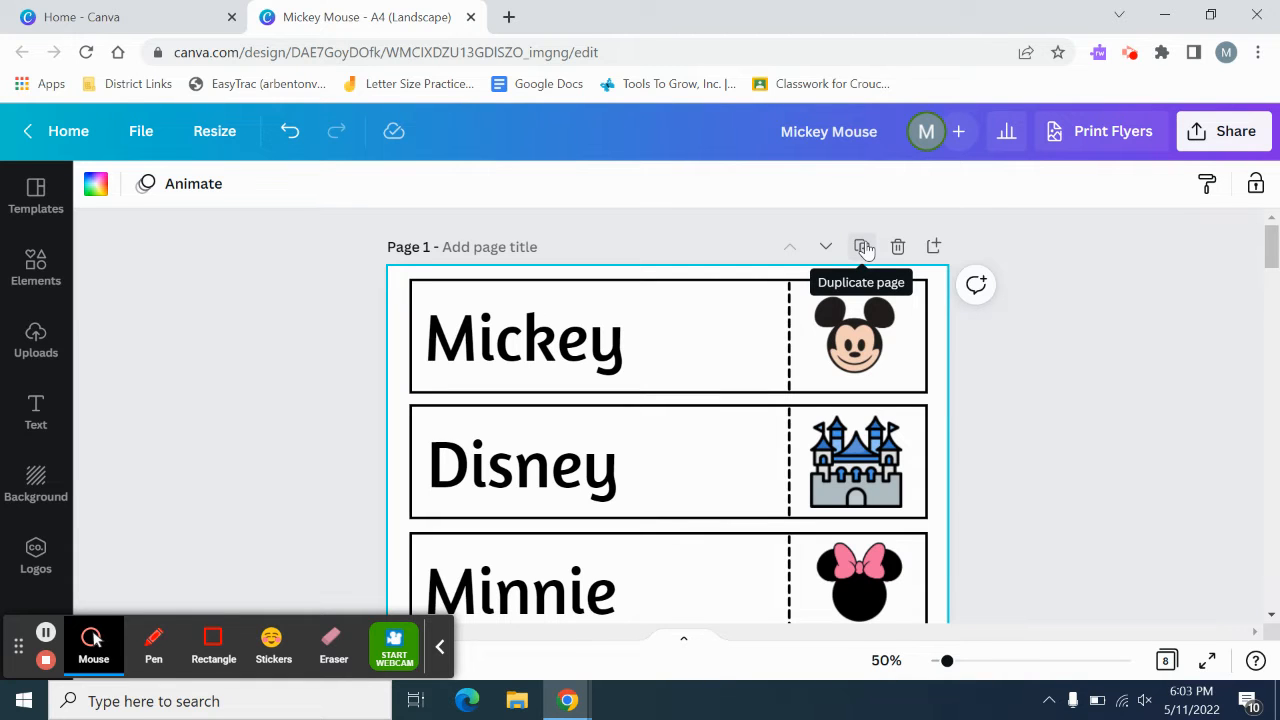
Duplicate page 8 with the uppercase tracing cards, and delete the duplicated page
{"action": "scroll", "coordinate": [826, 369], "scroll_direction": "down", "scroll_amount": 20}
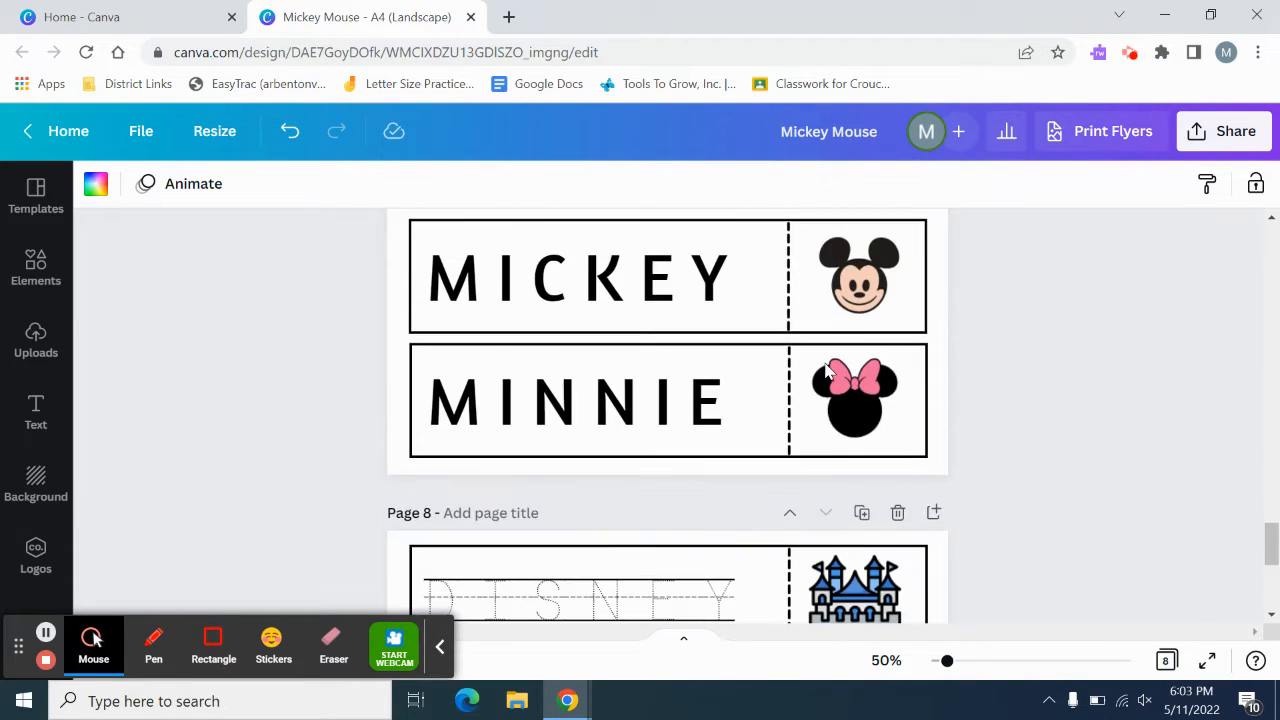
{"action": "scroll", "coordinate": [826, 369], "scroll_direction": "down", "scroll_amount": 1}
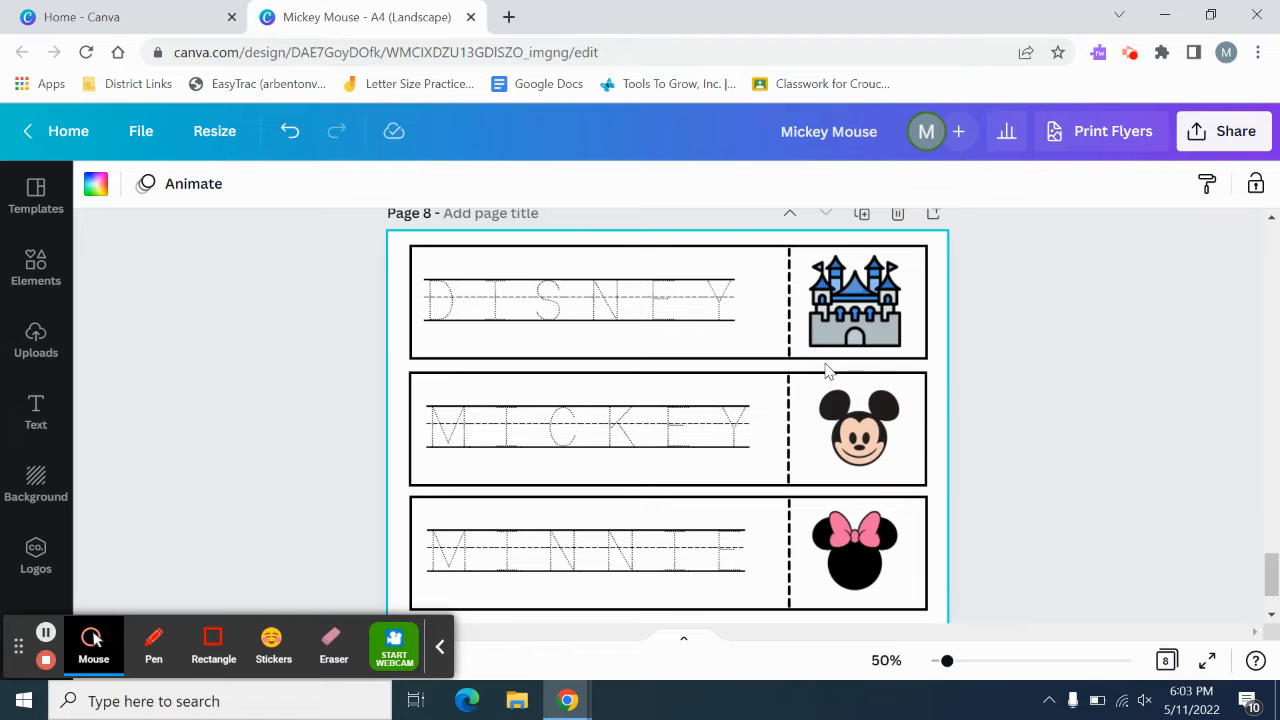
{"action": "left_click", "coordinate": [866, 213]}
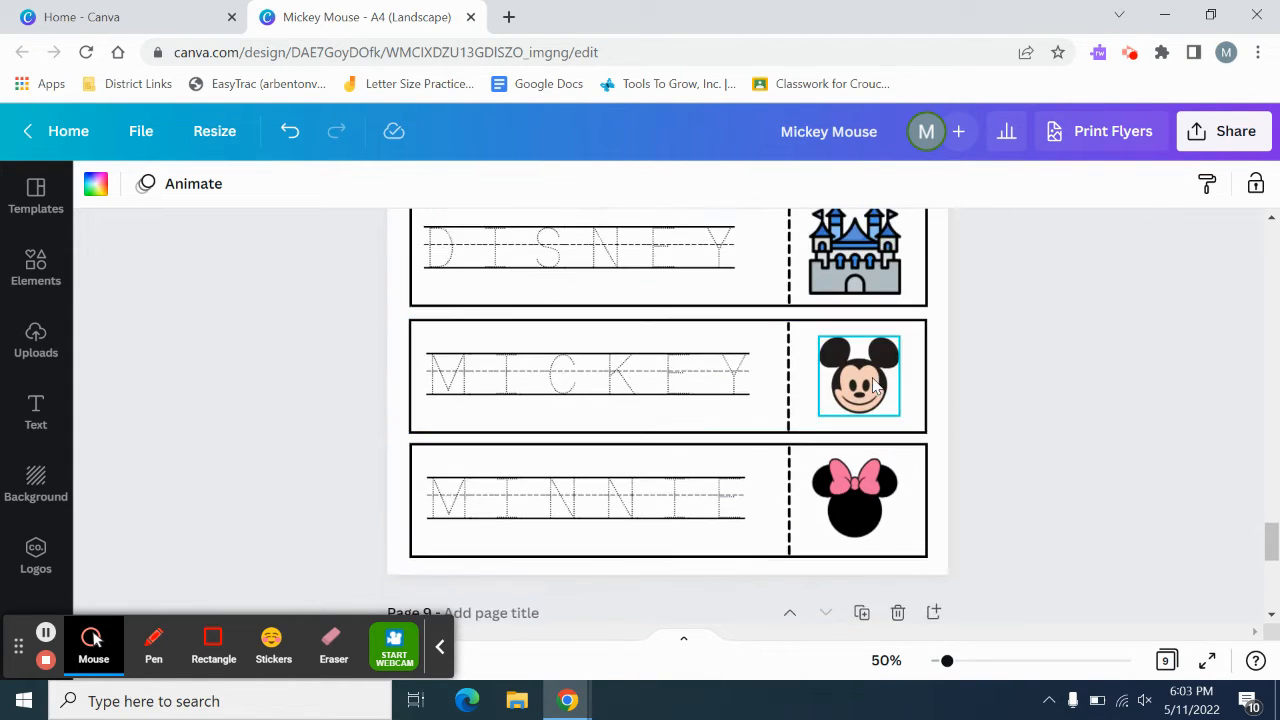
{"action": "scroll", "coordinate": [876, 378], "scroll_direction": "down", "scroll_amount": 4}
{"action": "scroll", "coordinate": [902, 270], "scroll_direction": "up", "scroll_amount": 2}
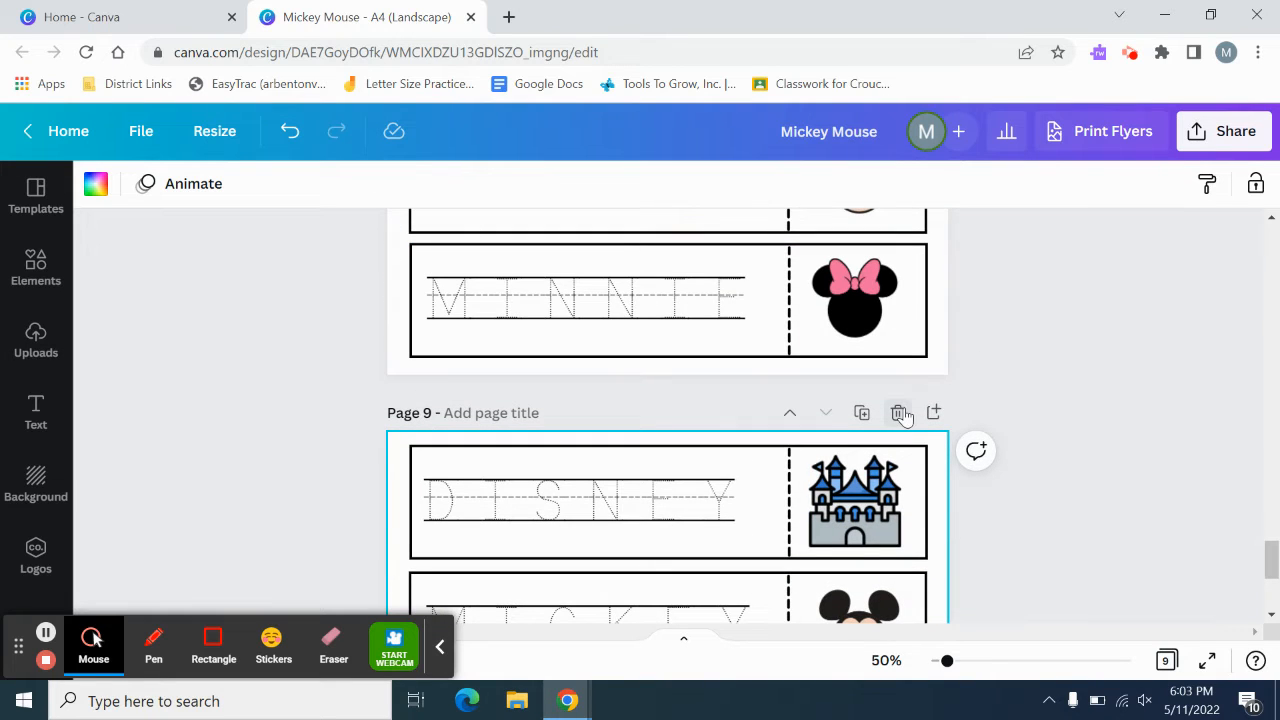
{"action": "left_click", "coordinate": [899, 413]}
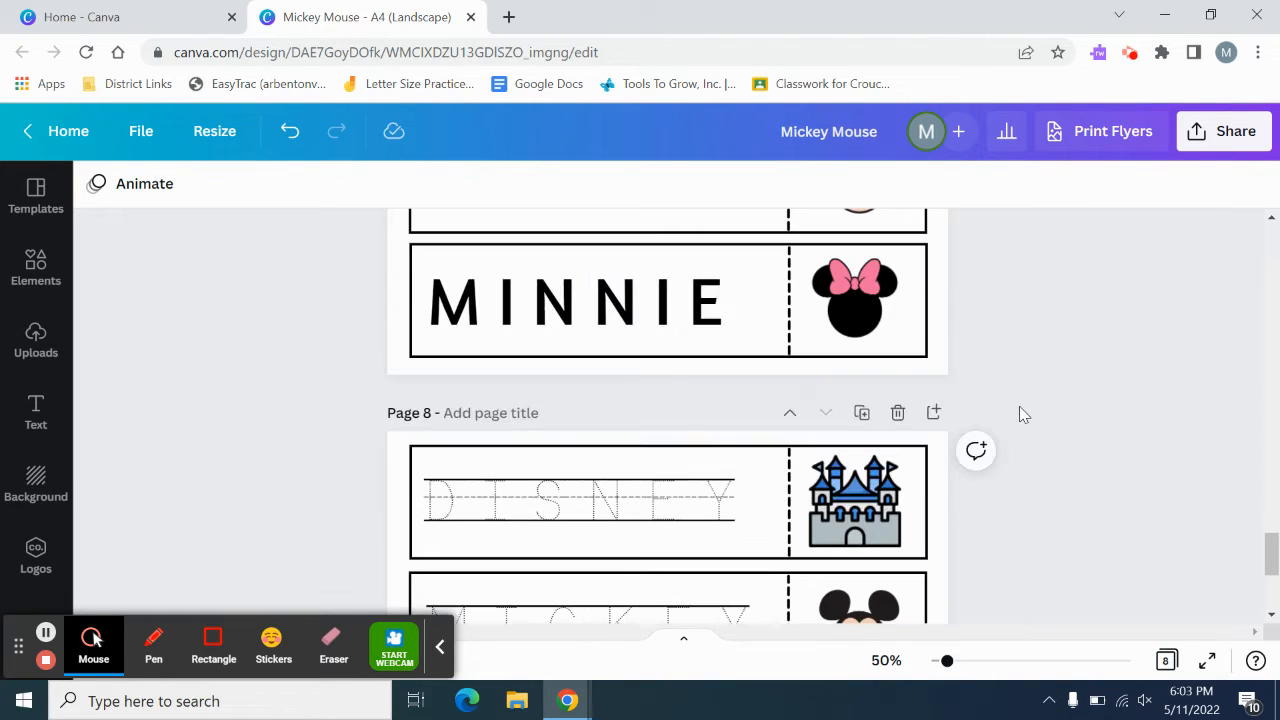
Add a blank page after page 8 and apply the A to H page of the Pastel Playful Alphabet Flashcards template to it
{"action": "left_click", "coordinate": [933, 414]}
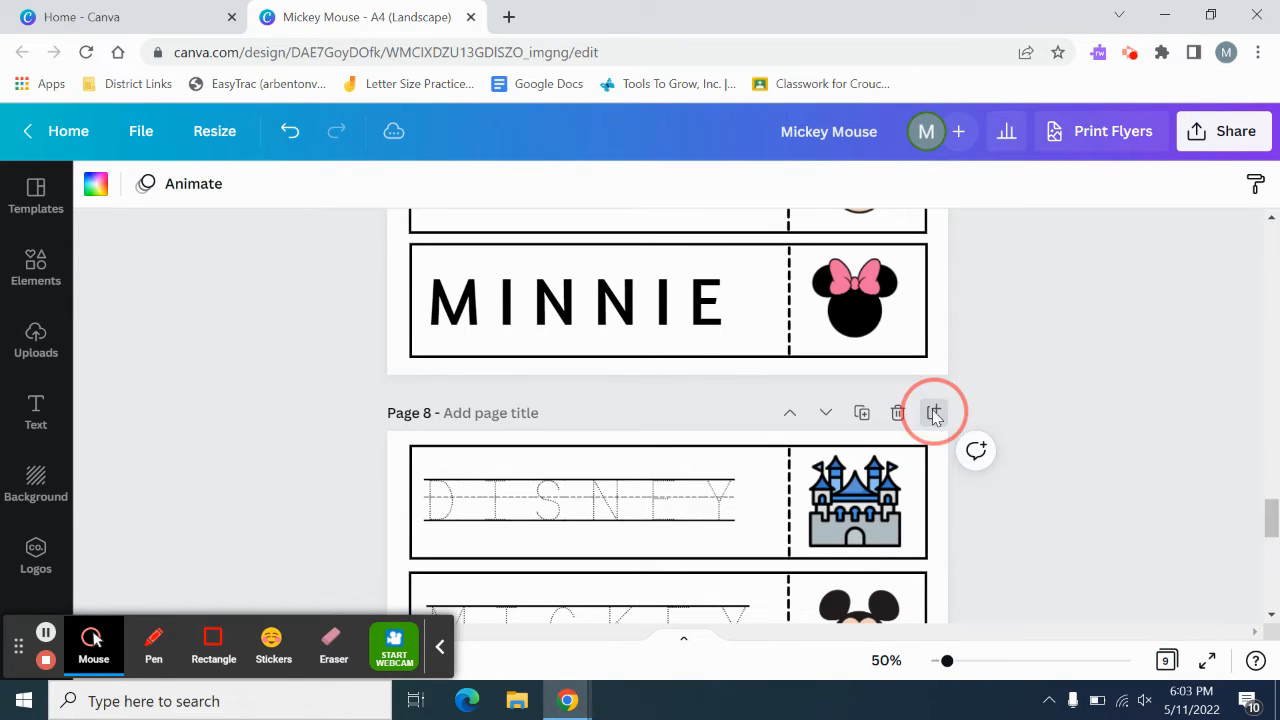
{"action": "left_click", "coordinate": [38, 200]}
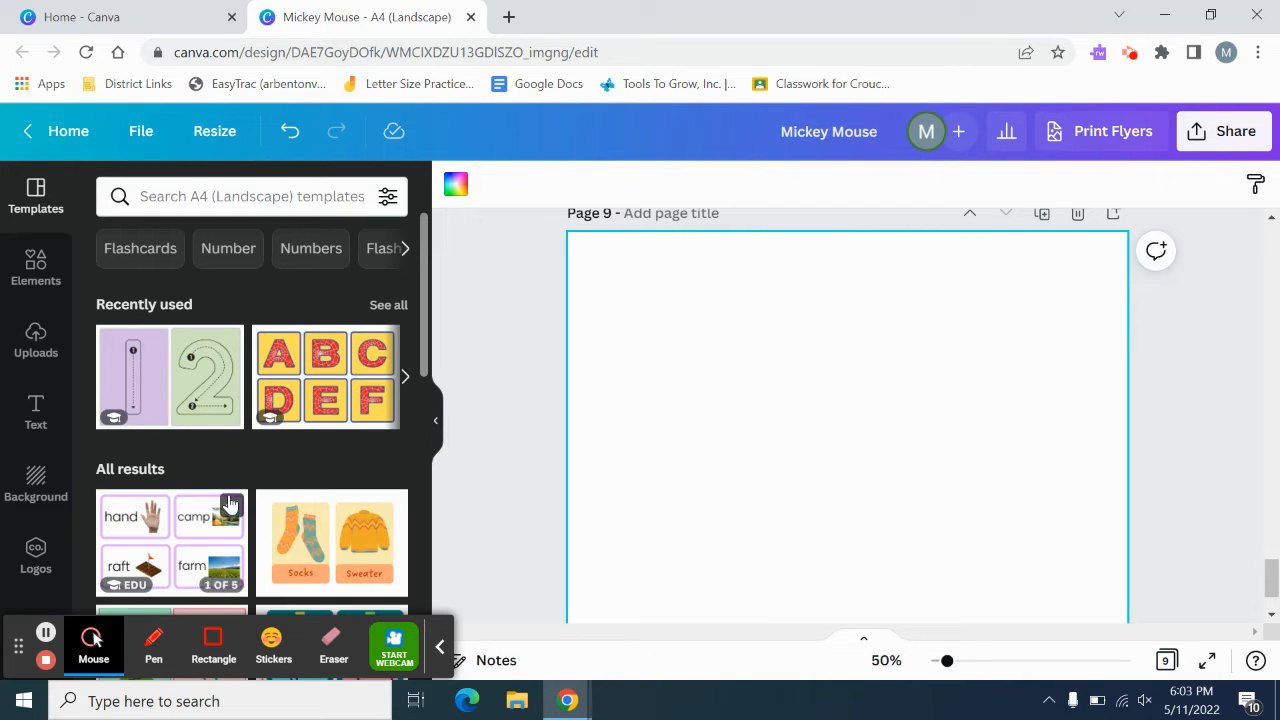
{"action": "scroll", "coordinate": [236, 520], "scroll_direction": "down", "scroll_amount": 2}
{"action": "scroll", "coordinate": [256, 514], "scroll_direction": "down", "scroll_amount": 4}
{"action": "scroll", "coordinate": [270, 450], "scroll_direction": "up", "scroll_amount": 1}
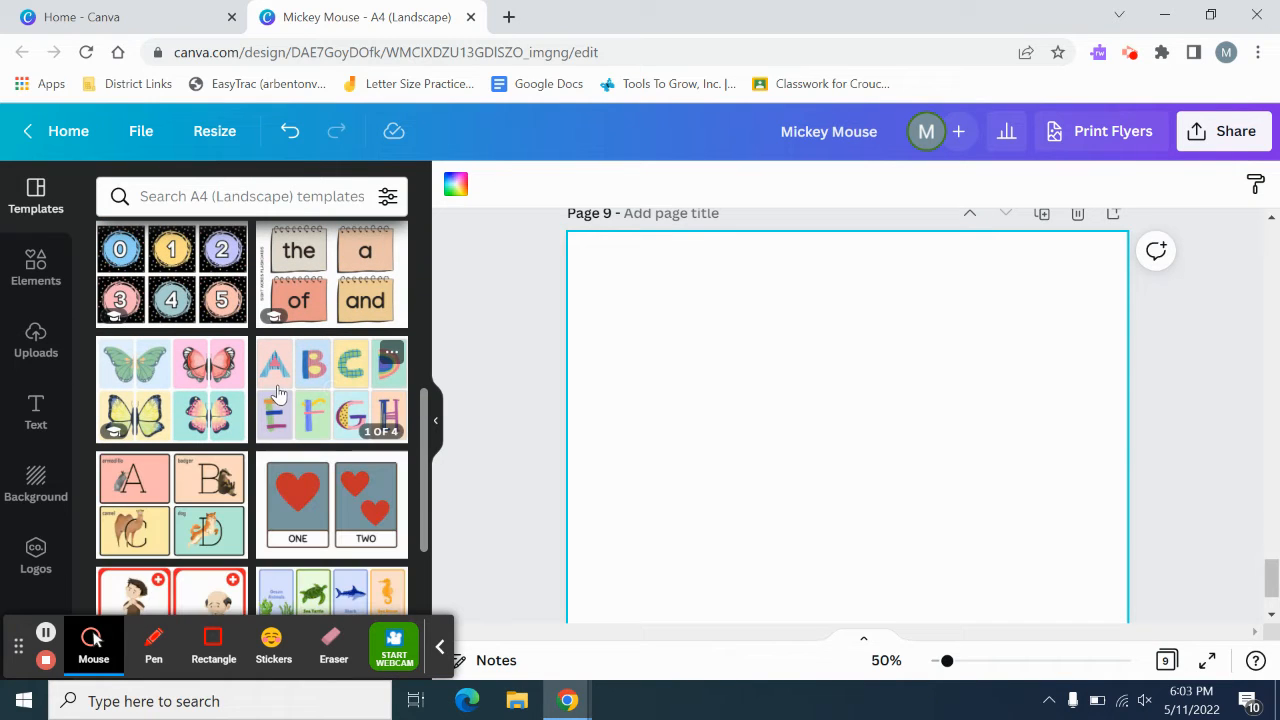
{"action": "left_click", "coordinate": [278, 393]}
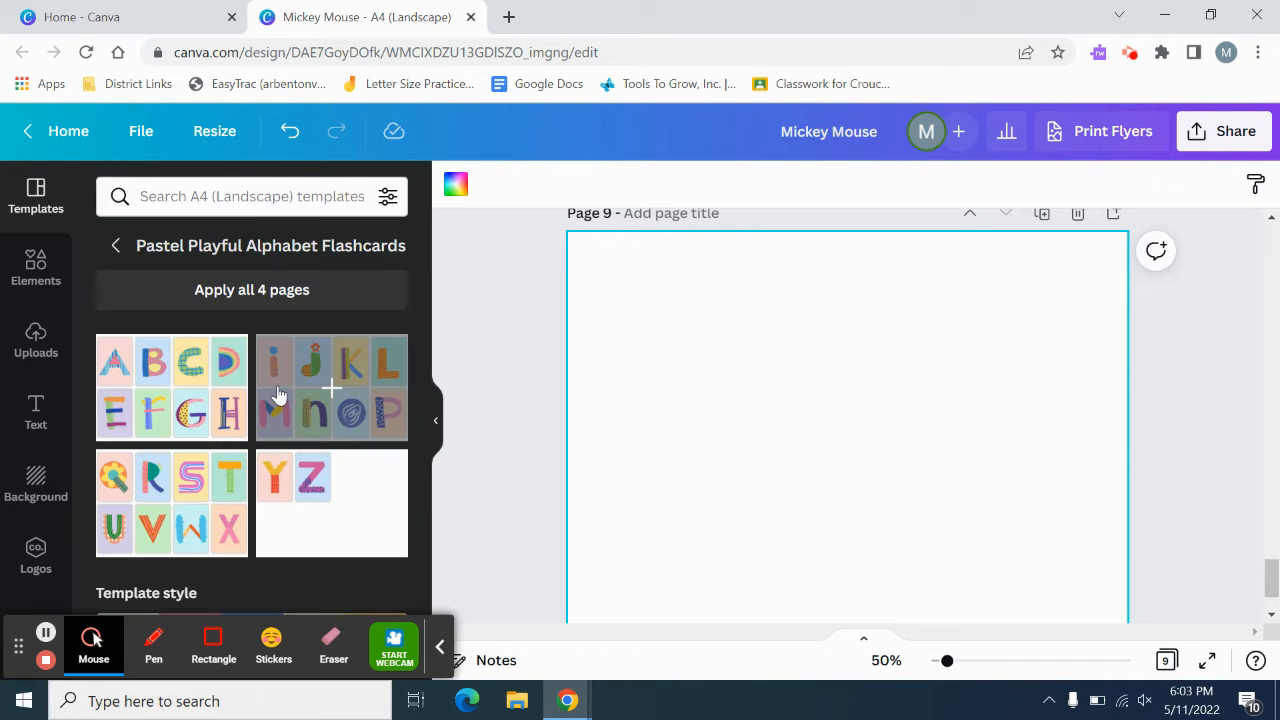
{"action": "left_click", "coordinate": [143, 401]}
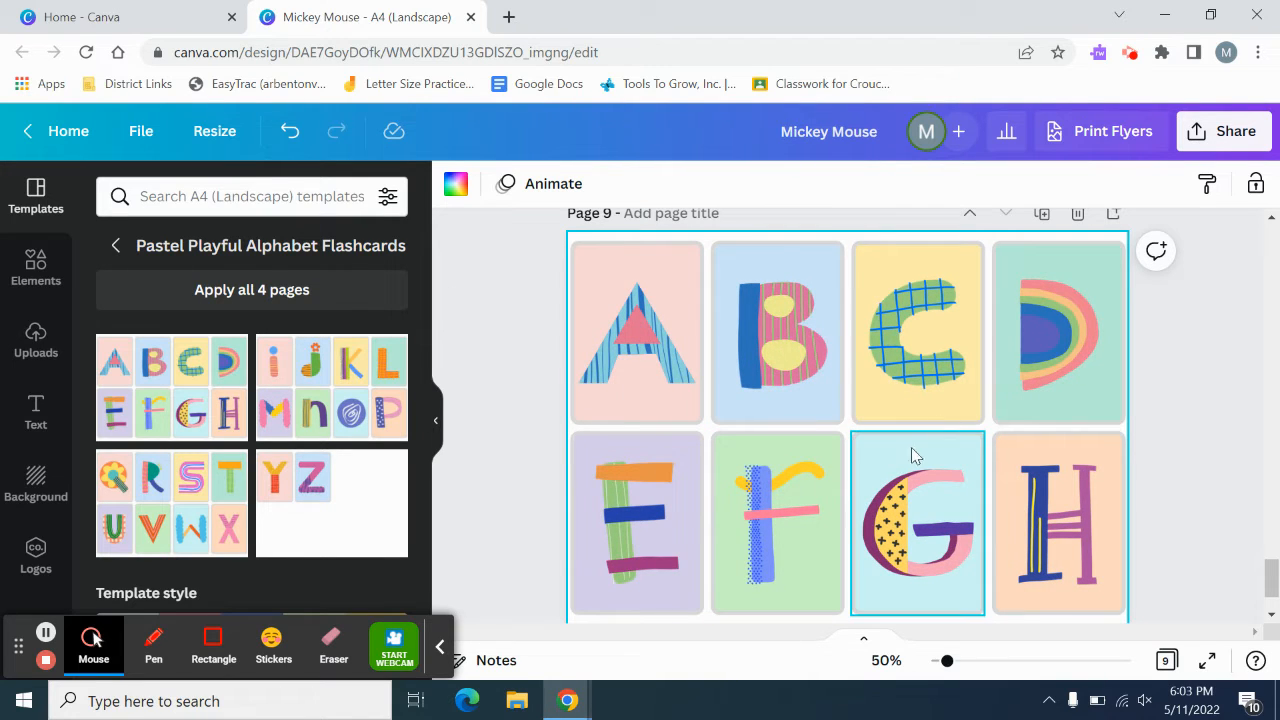
{"action": "scroll", "coordinate": [890, 405], "scroll_direction": "up", "scroll_amount": 5}
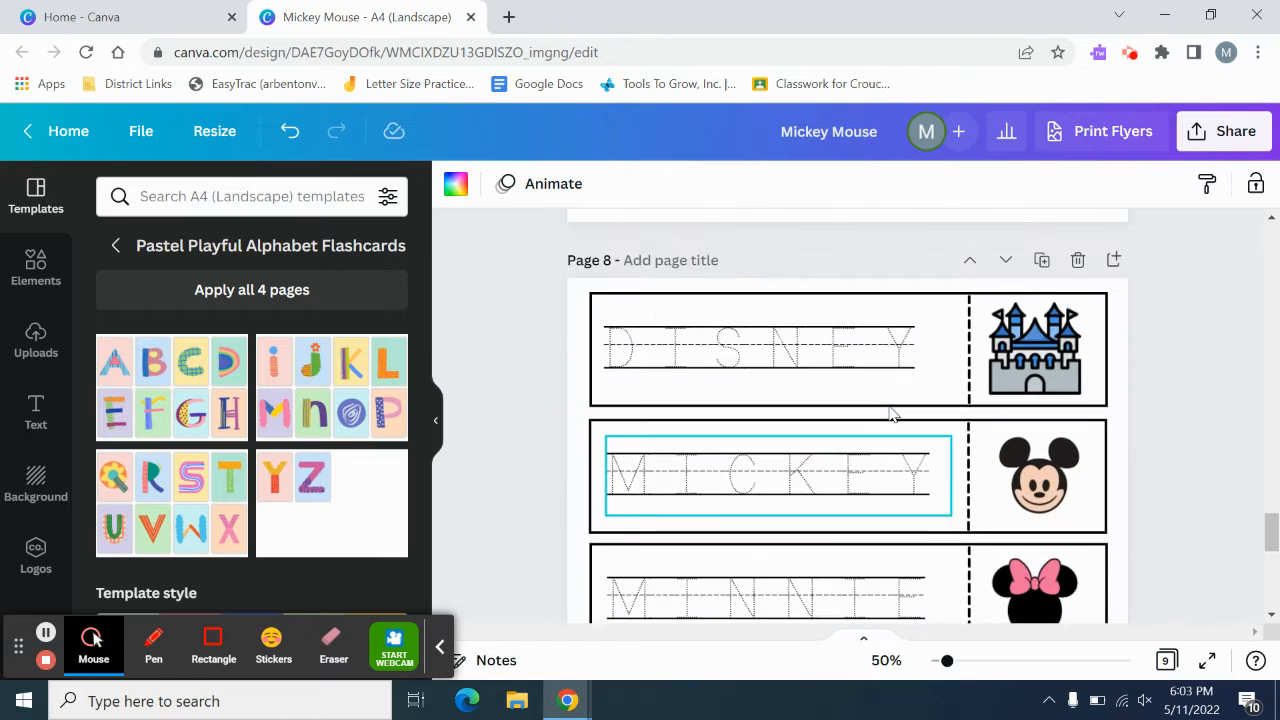
{"action": "scroll", "coordinate": [890, 410], "scroll_direction": "down", "scroll_amount": 6}
{"action": "scroll", "coordinate": [880, 409], "scroll_direction": "up", "scroll_amount": 1}
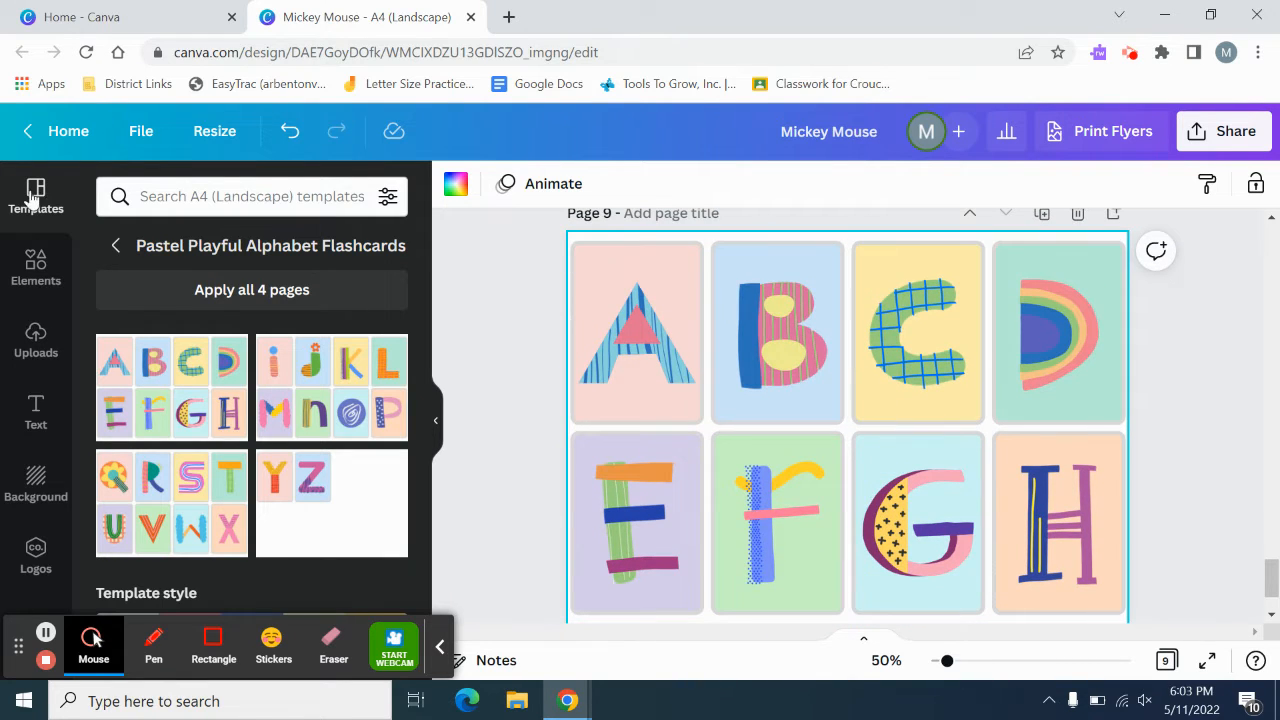
Undo the alphabet flashcards template on page 9 and delete the blank page
{"action": "left_click", "coordinate": [289, 135]}
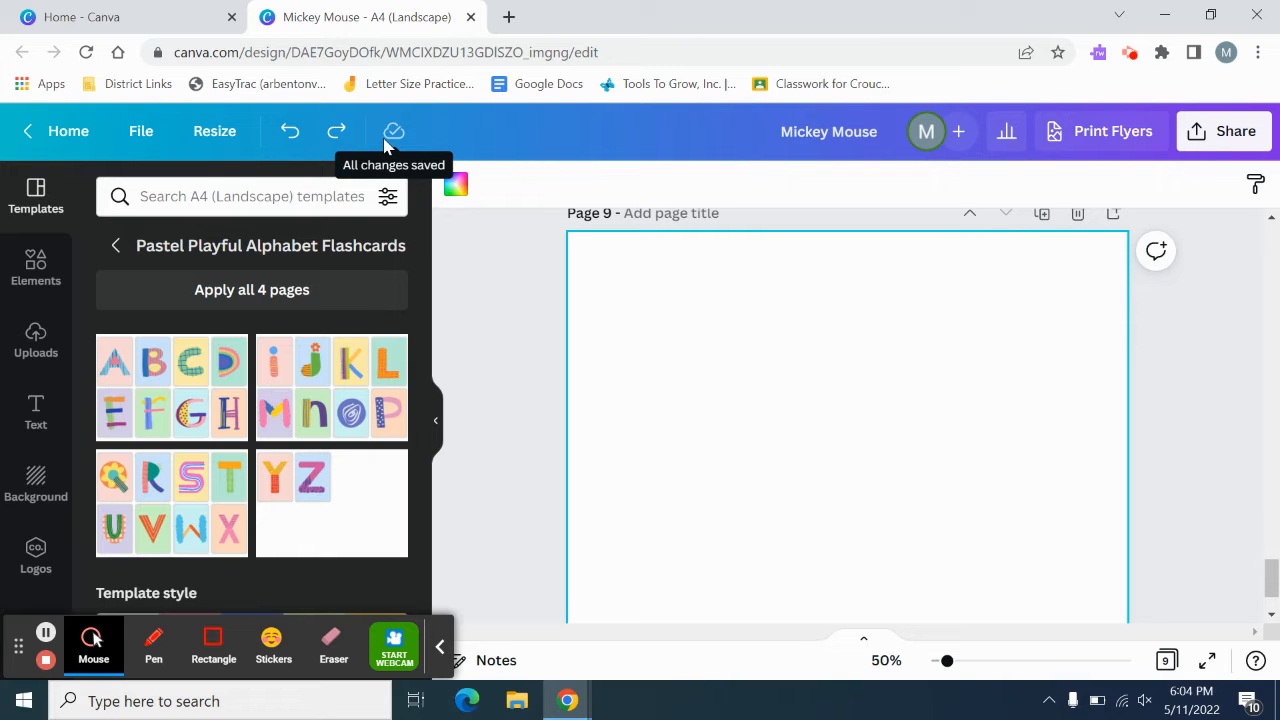
{"action": "left_click", "coordinate": [1078, 216]}
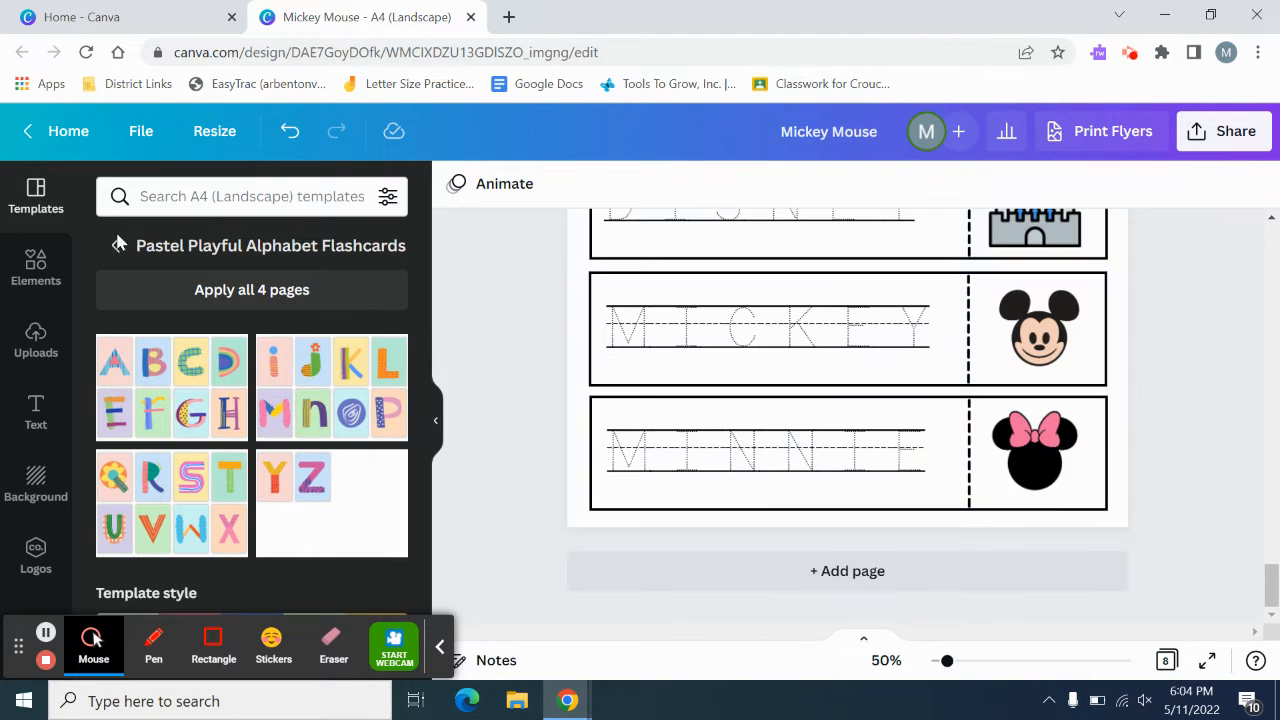
Show the library of lines, shapes and graphics, and add a new blank page at the end of the design
{"action": "left_click", "coordinate": [40, 266]}
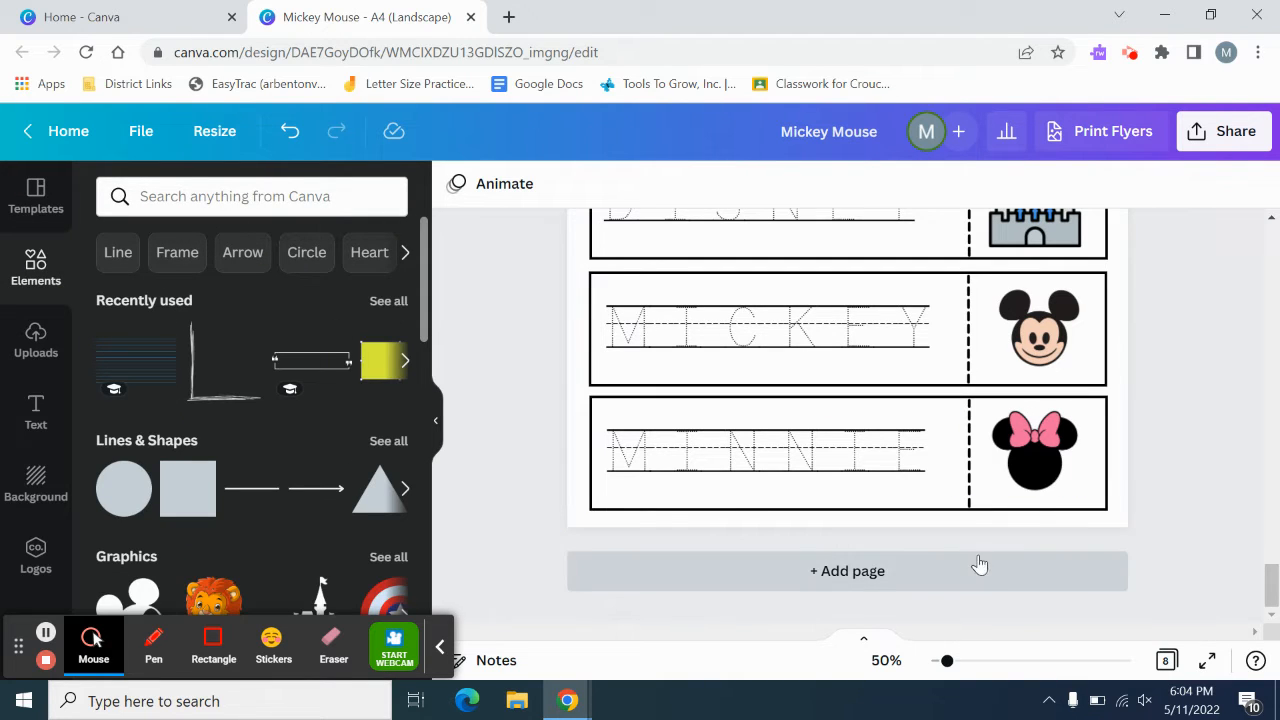
{"action": "left_click", "coordinate": [833, 580]}
{"action": "scroll", "coordinate": [788, 508], "scroll_direction": "up", "scroll_amount": 2}
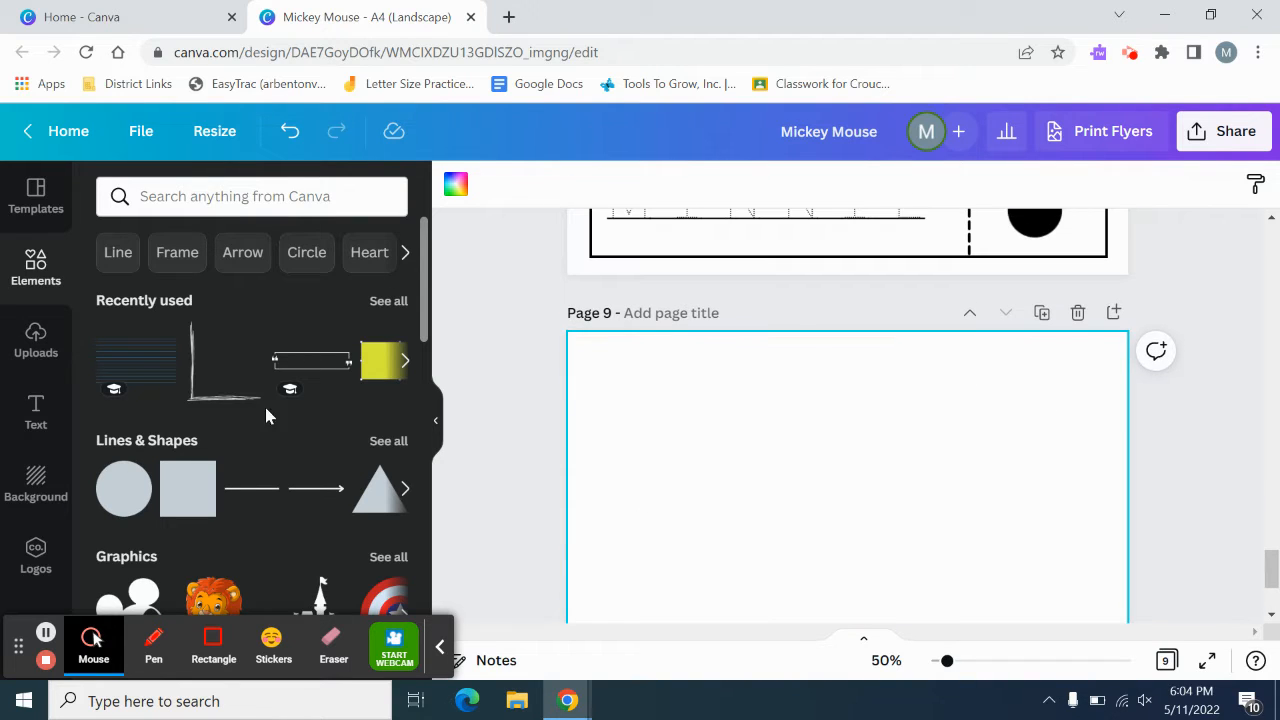
Place the animated line-drawn face sticker on page 9, and delete it from the page
{"action": "left_click", "coordinate": [404, 364]}
{"action": "scroll", "coordinate": [398, 380], "scroll_direction": "down", "scroll_amount": 2}
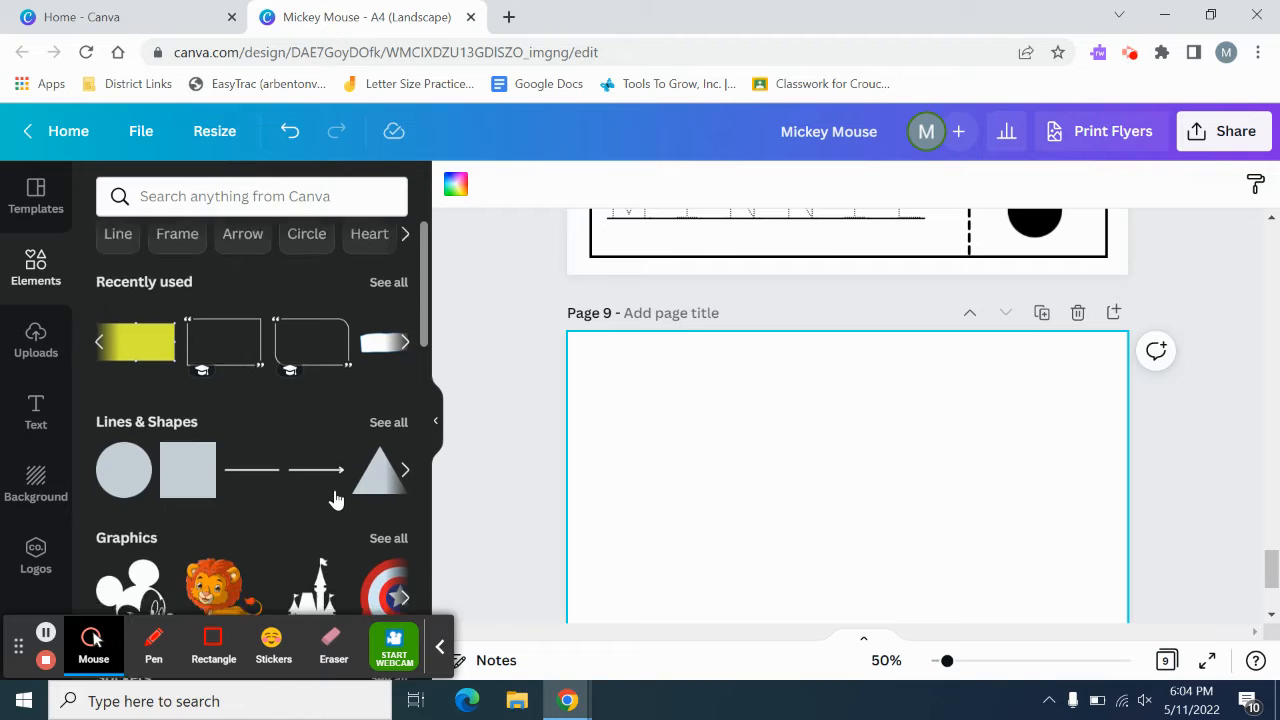
{"action": "scroll", "coordinate": [405, 467], "scroll_direction": "down", "scroll_amount": 2}
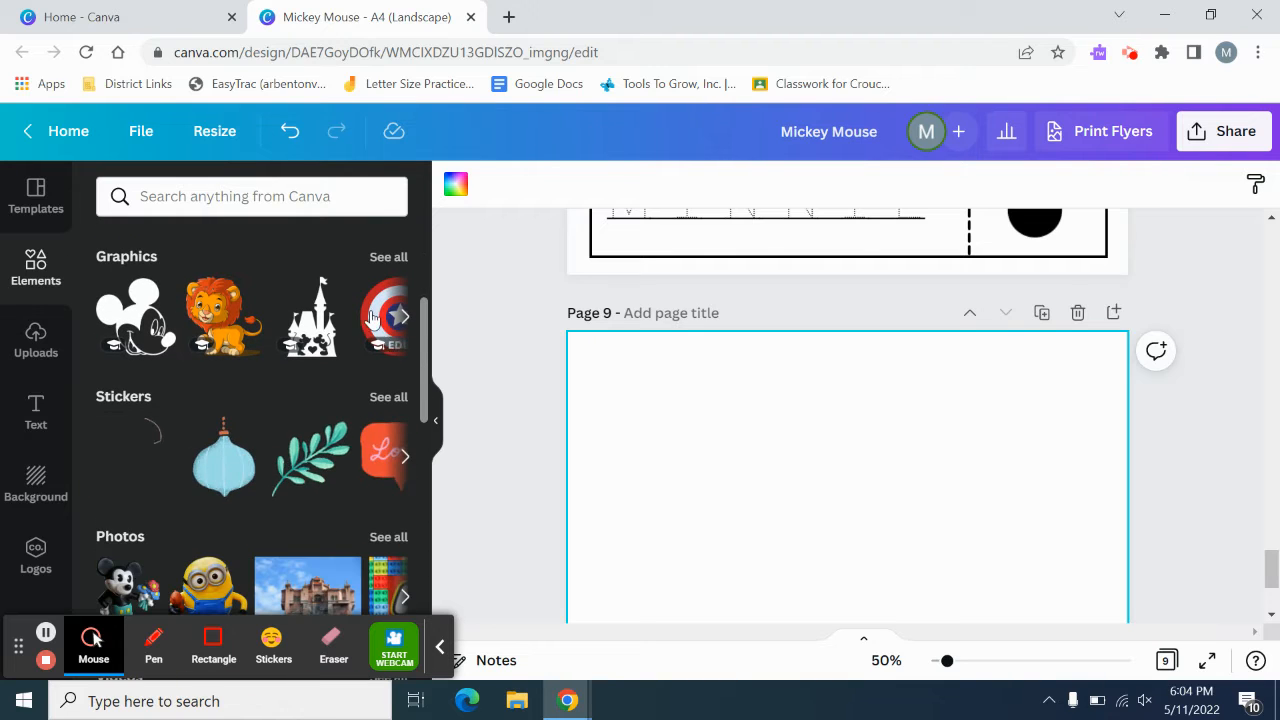
{"action": "scroll", "coordinate": [376, 457], "scroll_direction": "down", "scroll_amount": 1}
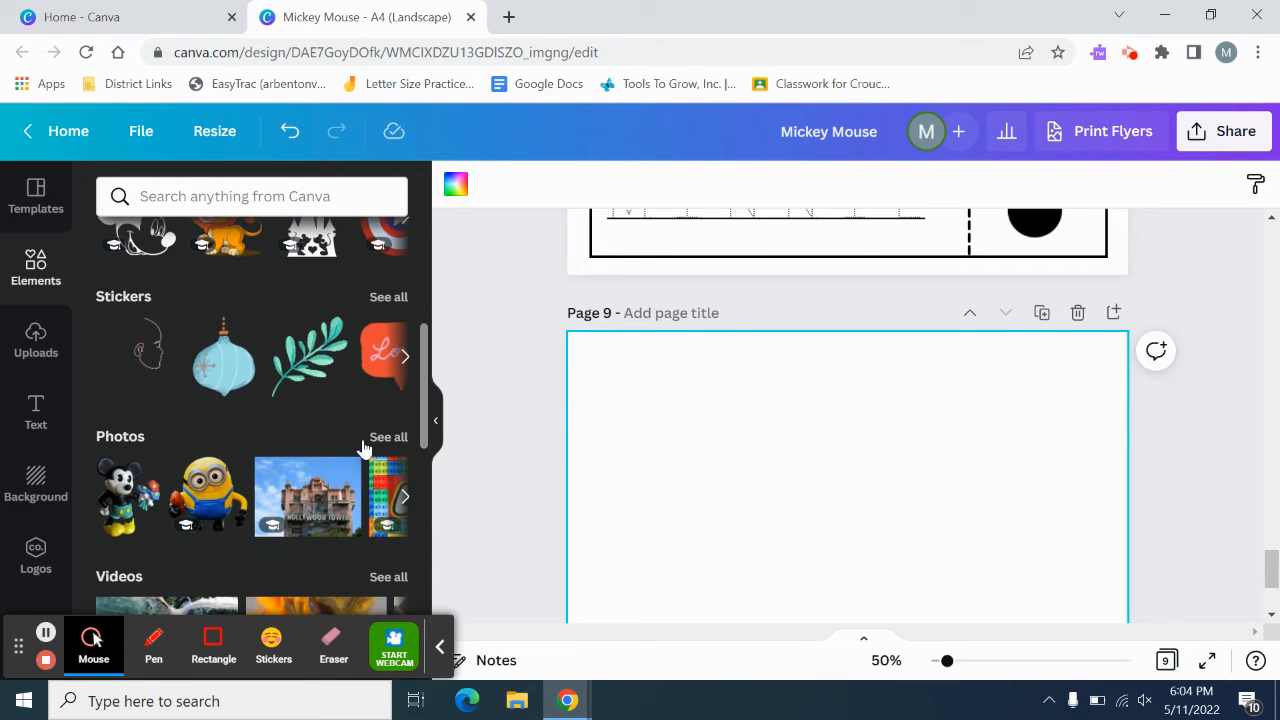
{"action": "left_click", "coordinate": [140, 370]}
{"action": "scroll", "coordinate": [1083, 534], "scroll_direction": "down", "scroll_amount": 2}
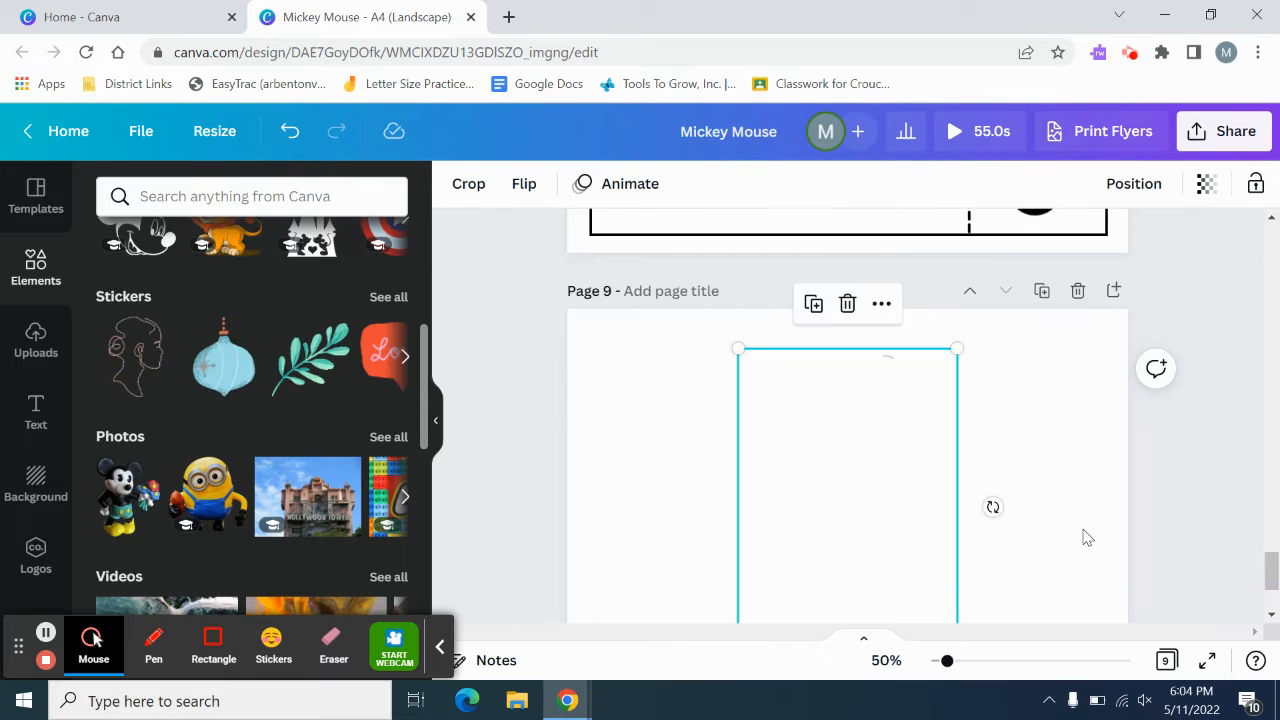
{"action": "scroll", "coordinate": [1080, 530], "scroll_direction": "up", "scroll_amount": 1}
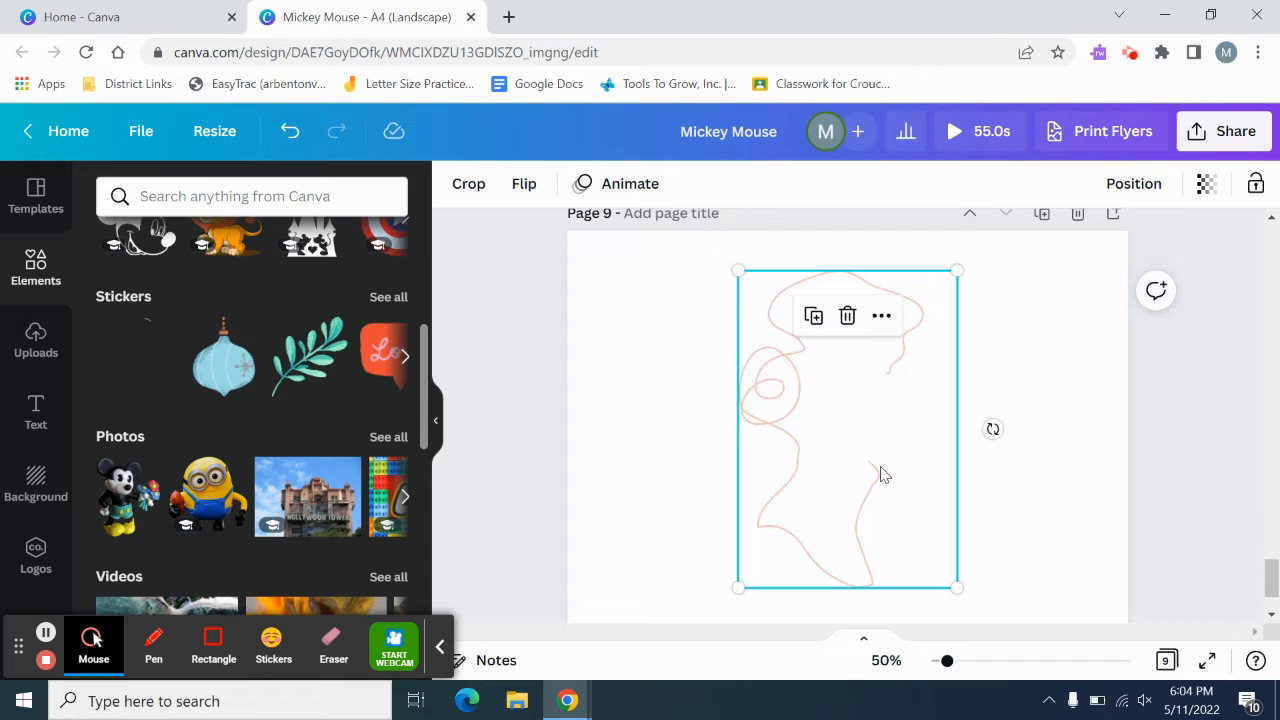
{"action": "left_click", "coordinate": [847, 318]}
Place a progress ring chart on page 9, and delete it from the page
{"action": "scroll", "coordinate": [285, 430], "scroll_direction": "down", "scroll_amount": 3}
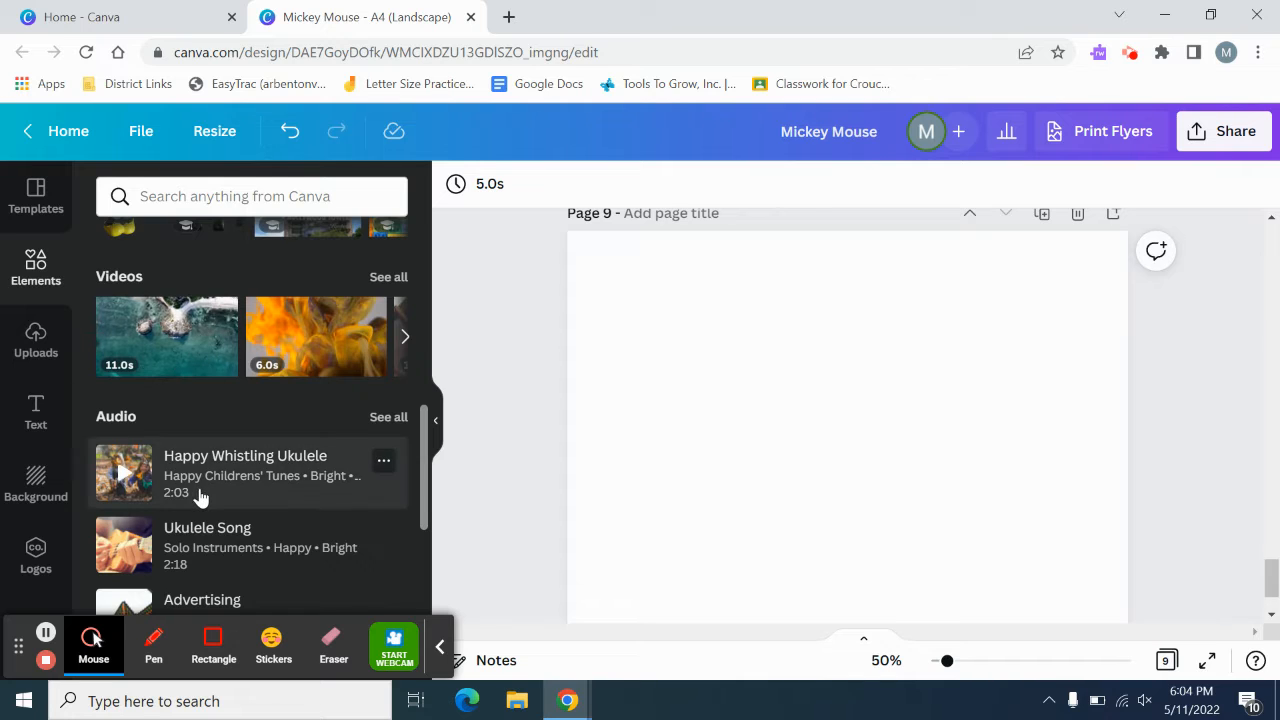
{"action": "scroll", "coordinate": [217, 472], "scroll_direction": "down", "scroll_amount": 5}
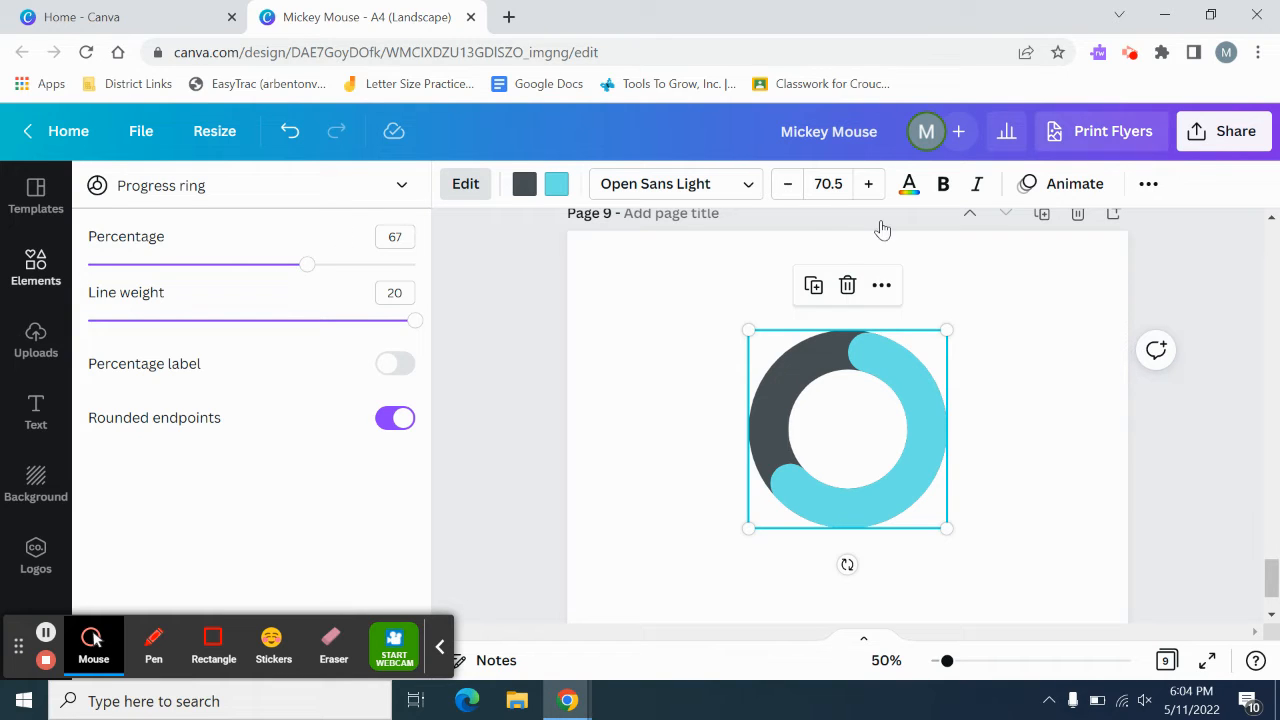
{"action": "left_click", "coordinate": [848, 286]}
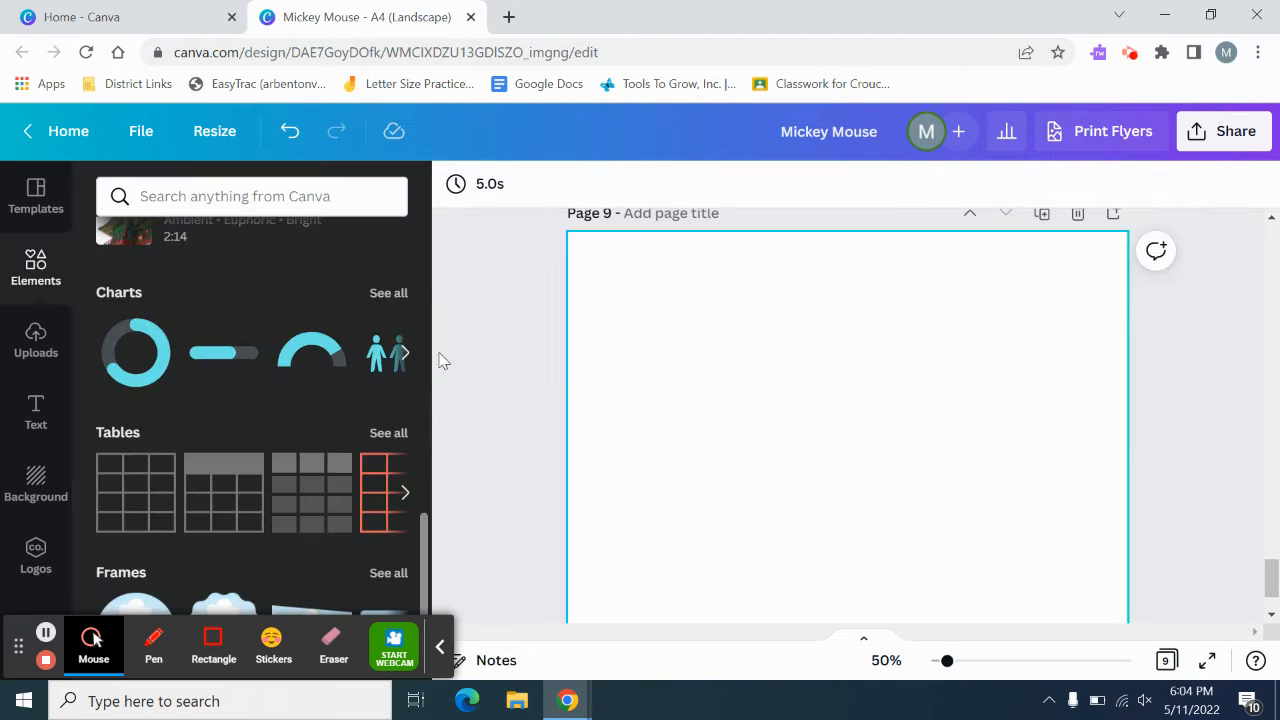
{"action": "scroll", "coordinate": [300, 505], "scroll_direction": "down", "scroll_amount": 3}
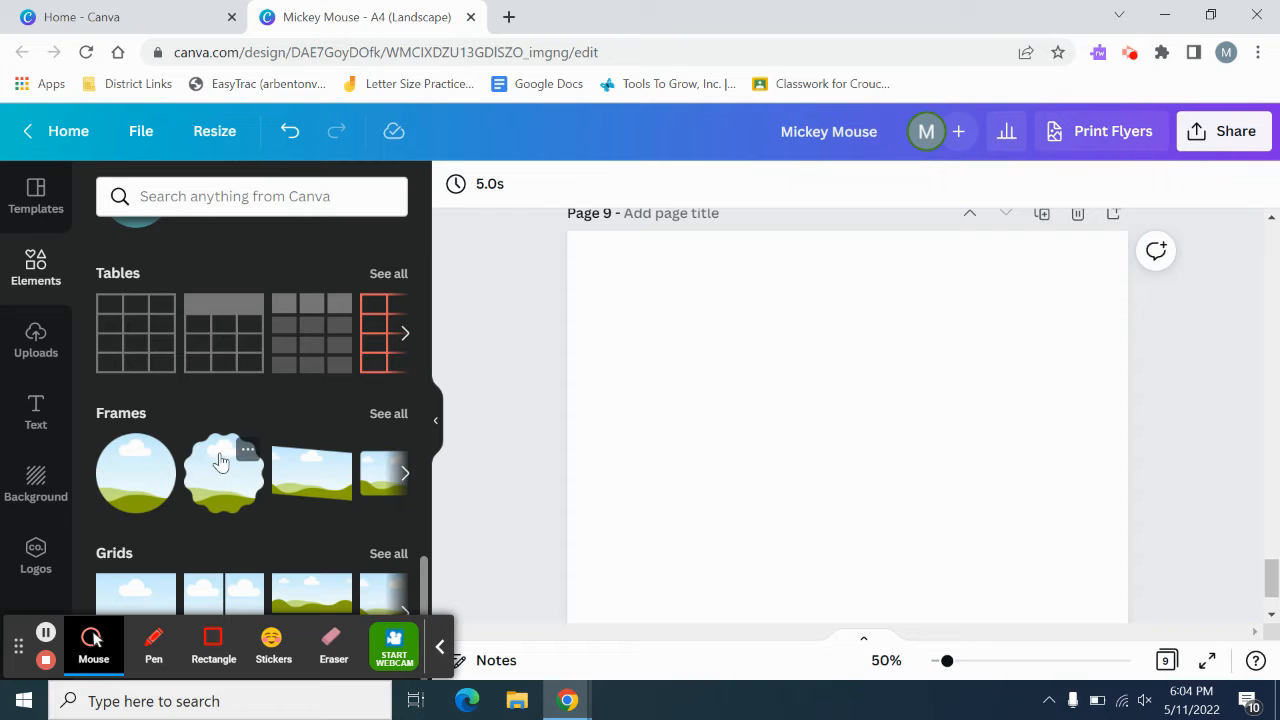
Review the uploaded images, and open the media upload file picker without choosing a file
{"action": "left_click", "coordinate": [47, 350]}
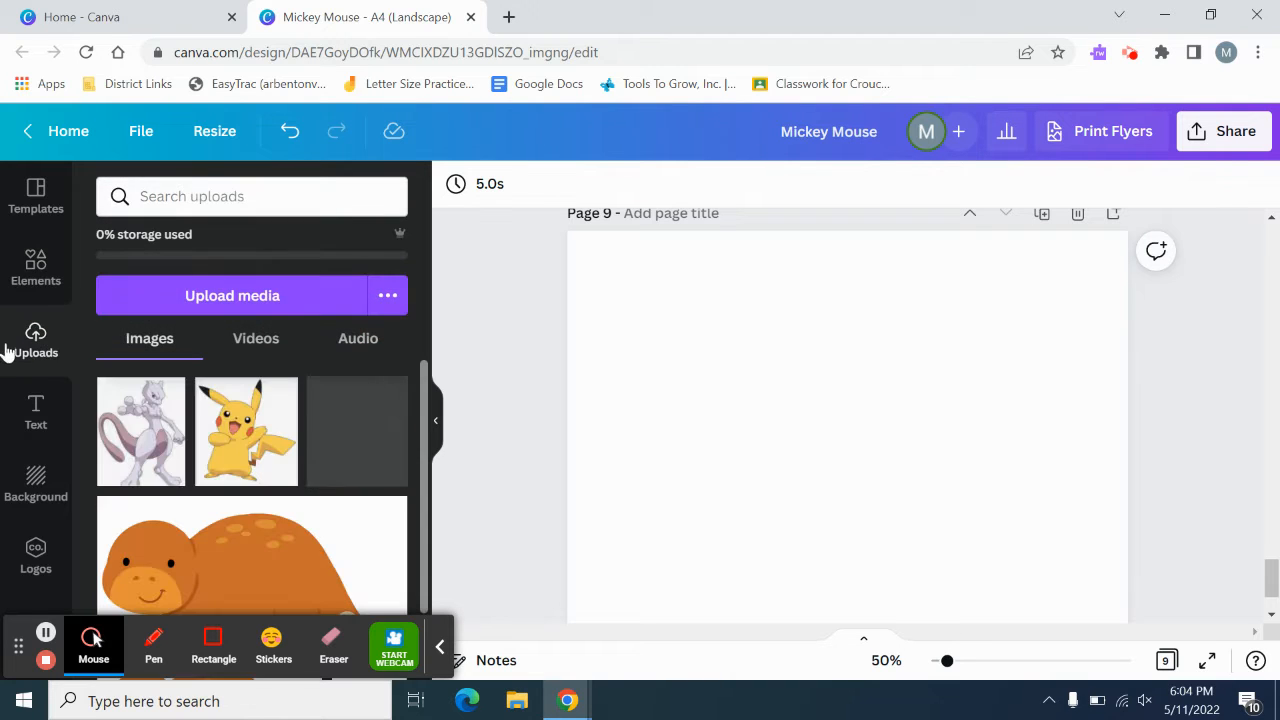
{"action": "scroll", "coordinate": [275, 510], "scroll_direction": "down", "scroll_amount": 2}
{"action": "scroll", "coordinate": [280, 538], "scroll_direction": "up", "scroll_amount": 2}
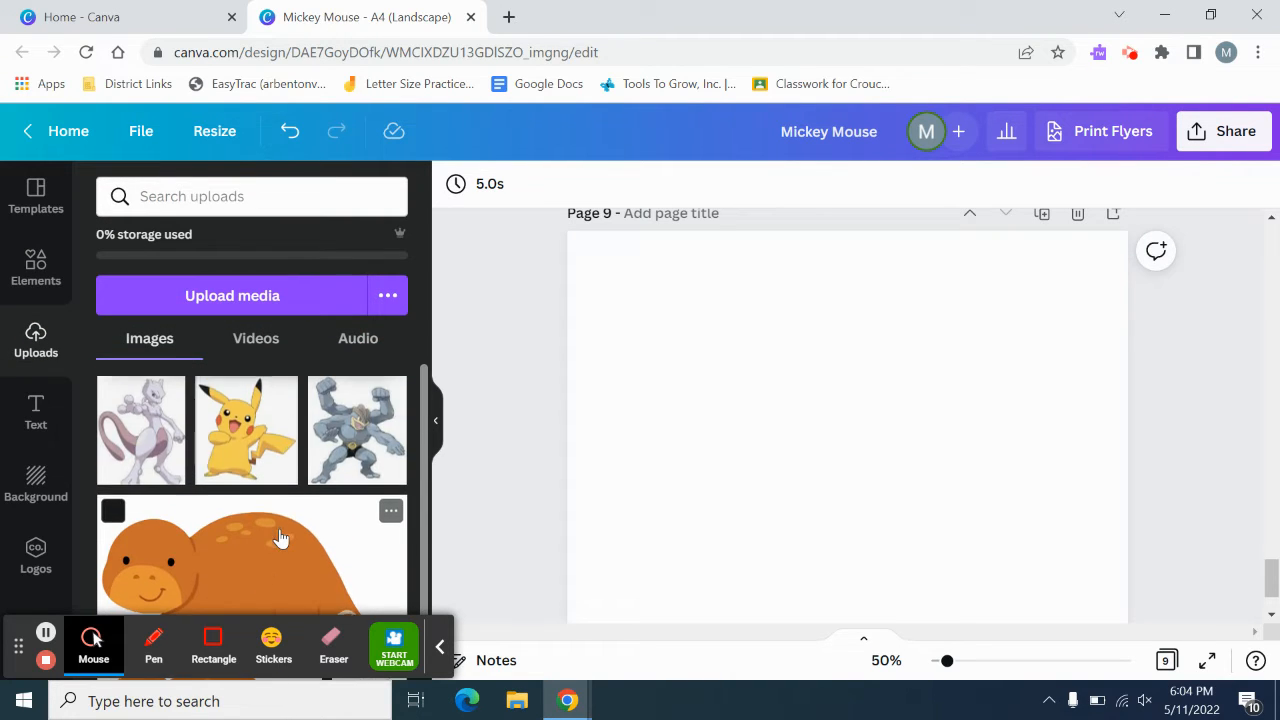
{"action": "scroll", "coordinate": [234, 557], "scroll_direction": "down", "scroll_amount": 2}
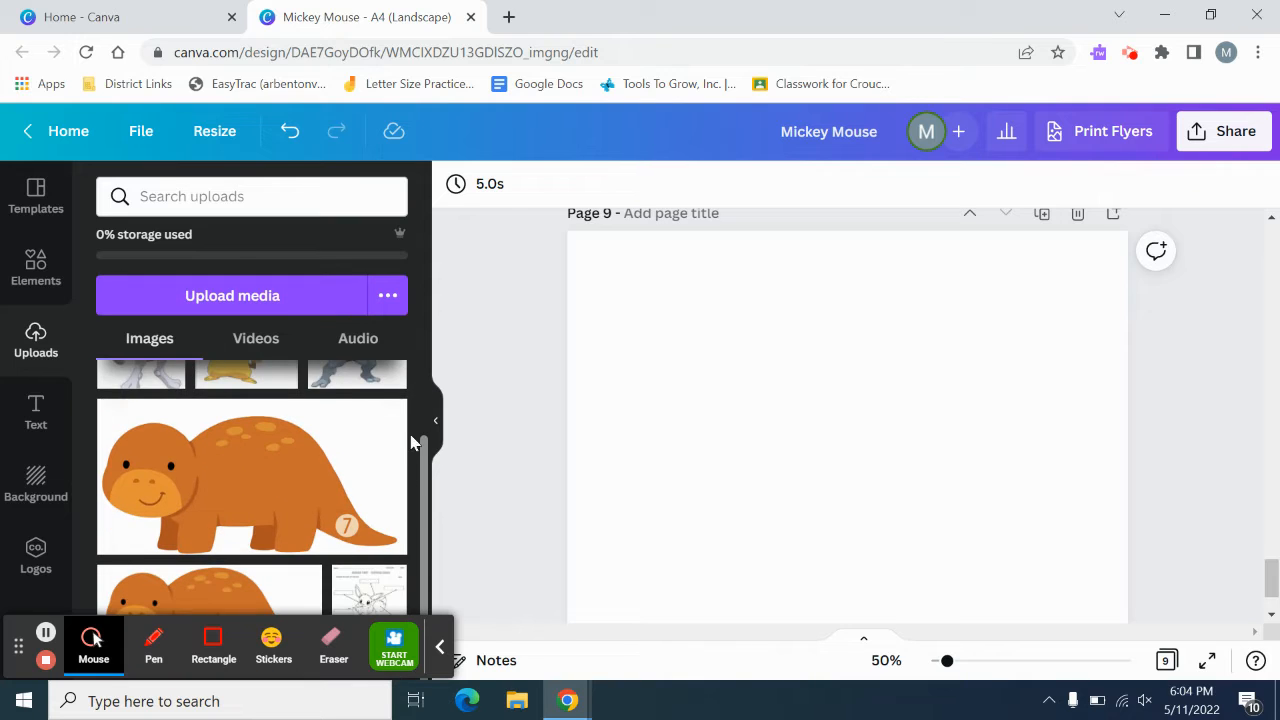
{"action": "left_click", "coordinate": [205, 300]}
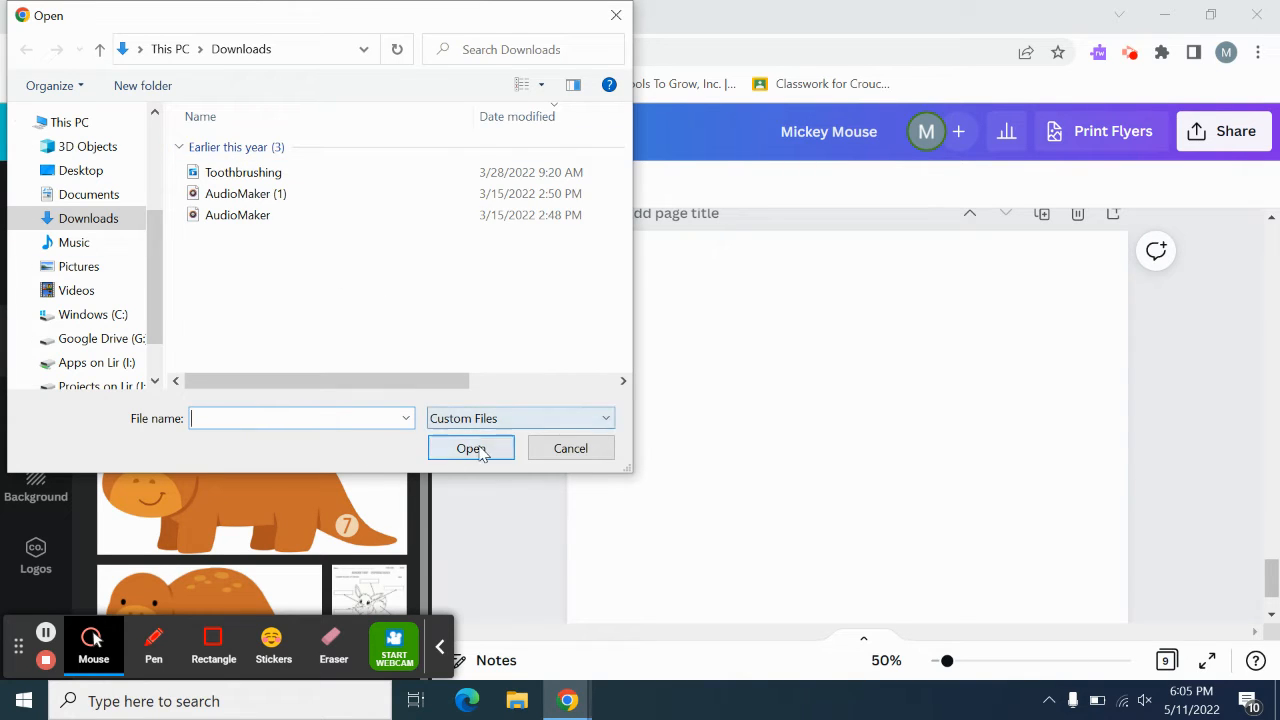
{"action": "left_click", "coordinate": [570, 448]}
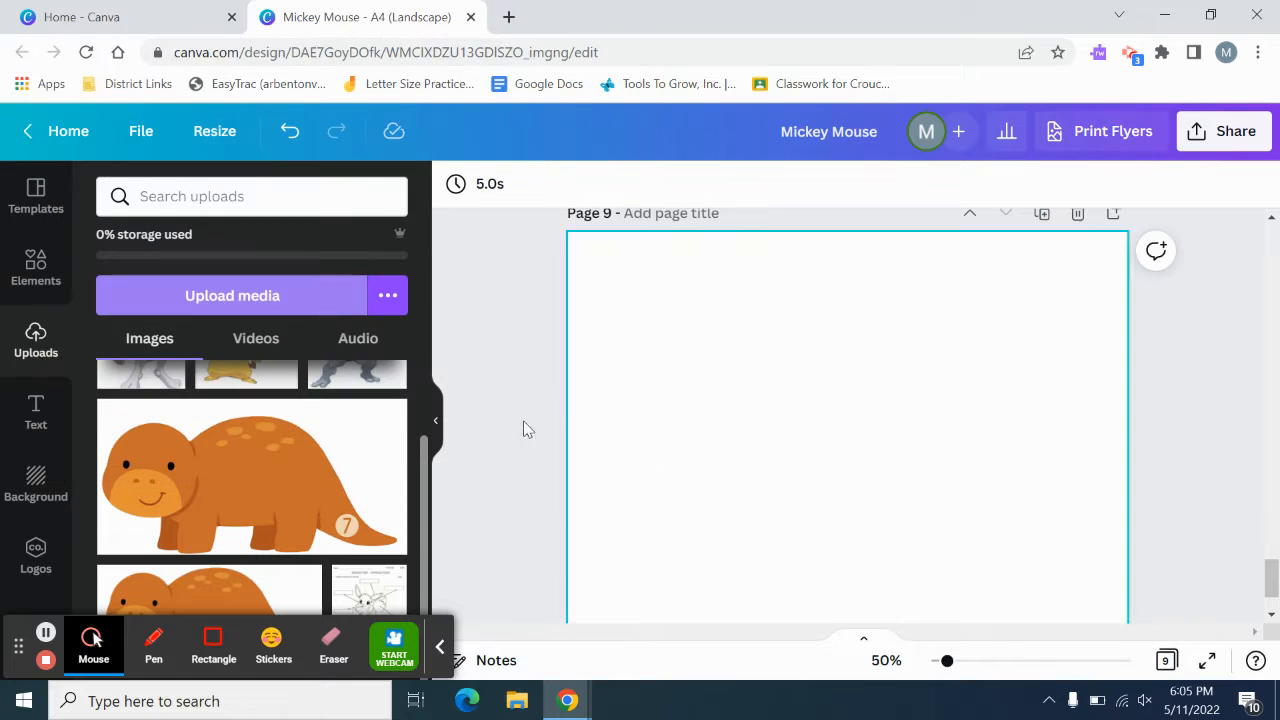
Place the uploaded picture of the grey and purple Pokémon on page 9, and delete it
{"action": "scroll", "coordinate": [316, 410], "scroll_direction": "up", "scroll_amount": 2}
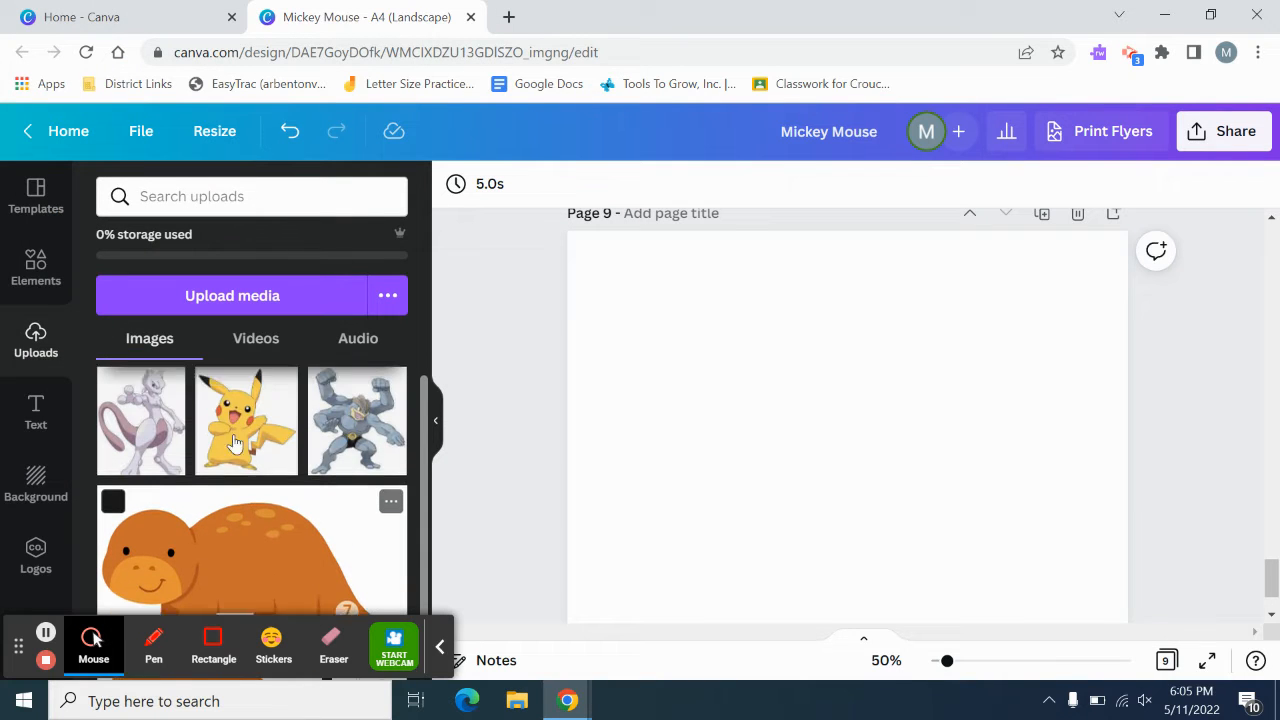
{"action": "left_click", "coordinate": [141, 430]}
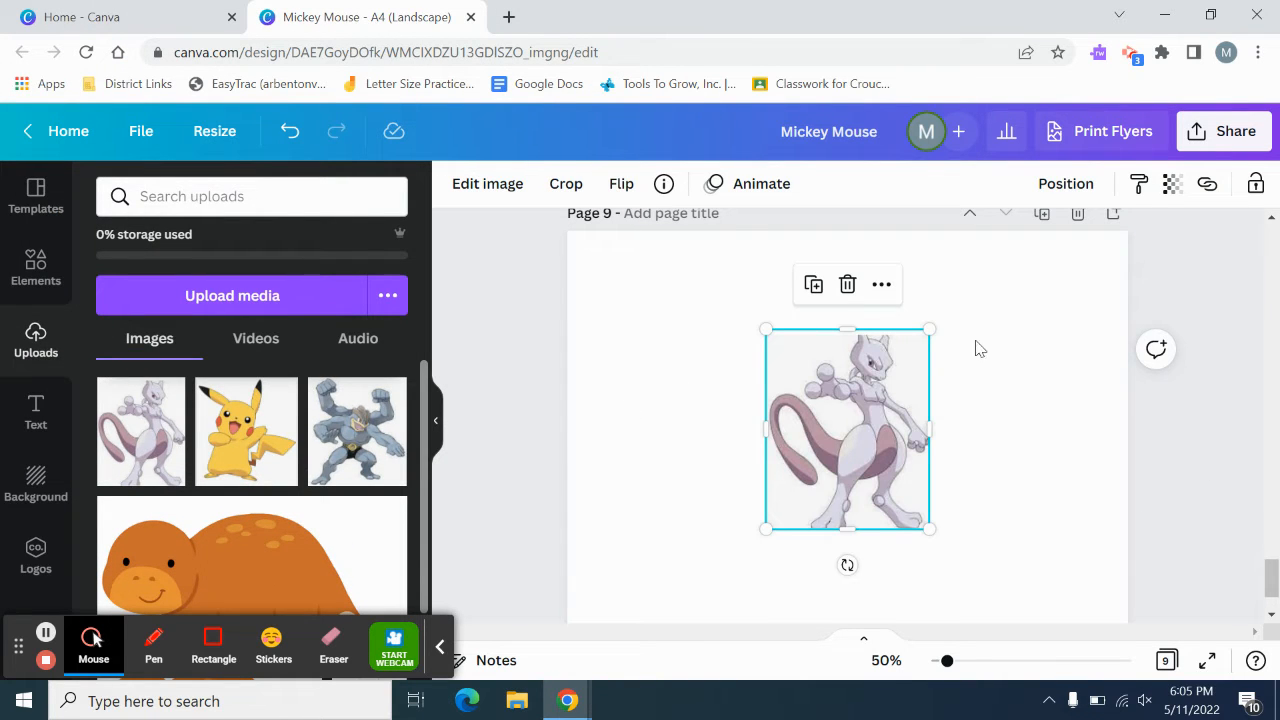
{"action": "left_click", "coordinate": [847, 284]}
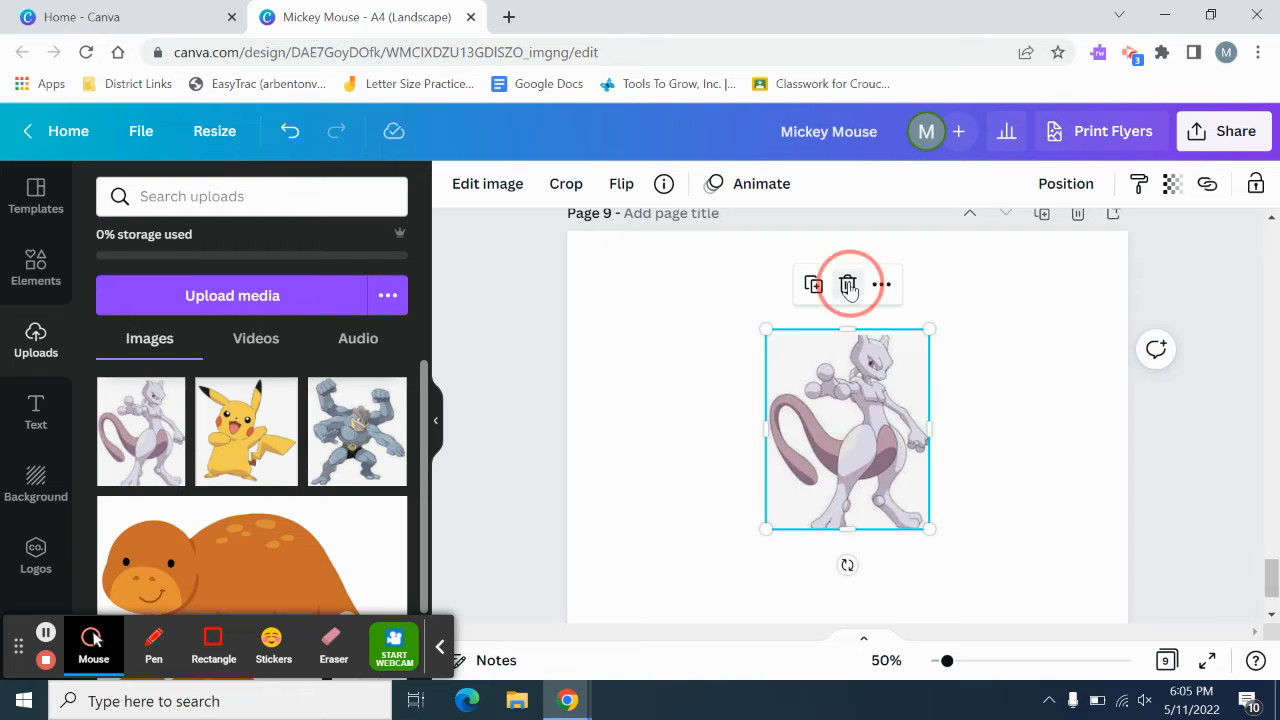
Add the Pool Party font combination to blank page 9
{"action": "left_click", "coordinate": [14, 430]}
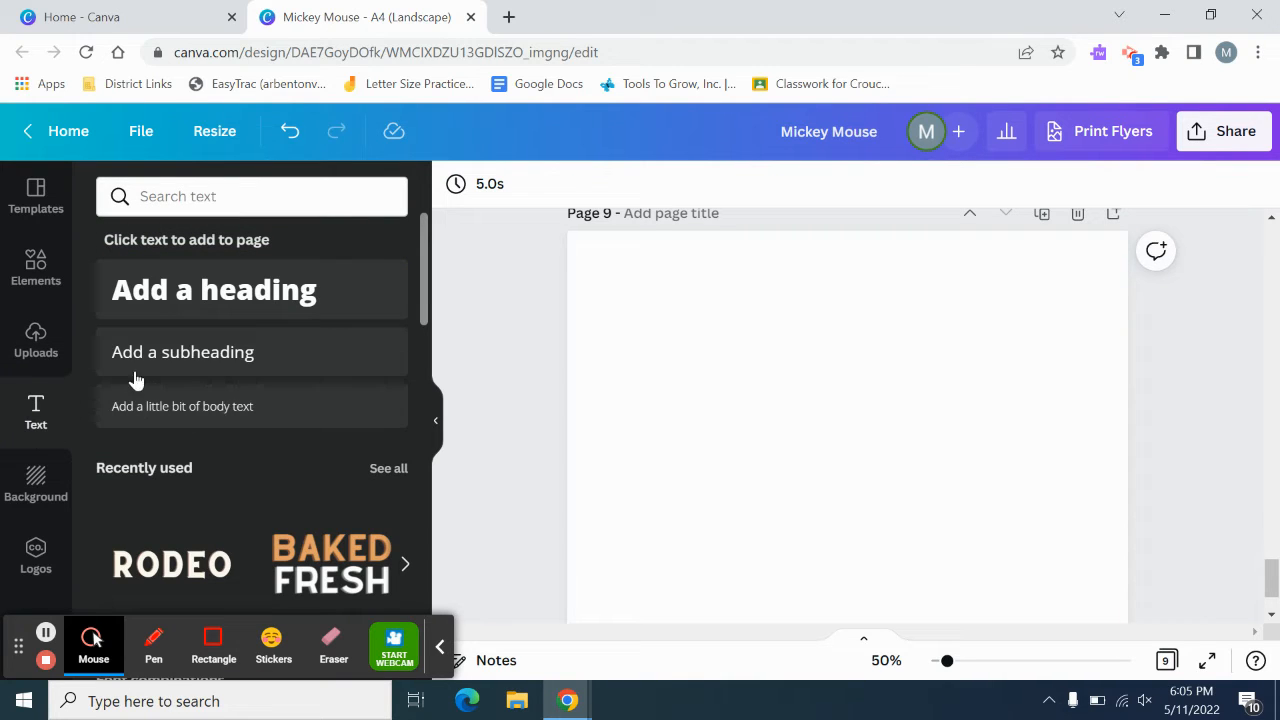
{"action": "scroll", "coordinate": [343, 517], "scroll_direction": "down", "scroll_amount": 4}
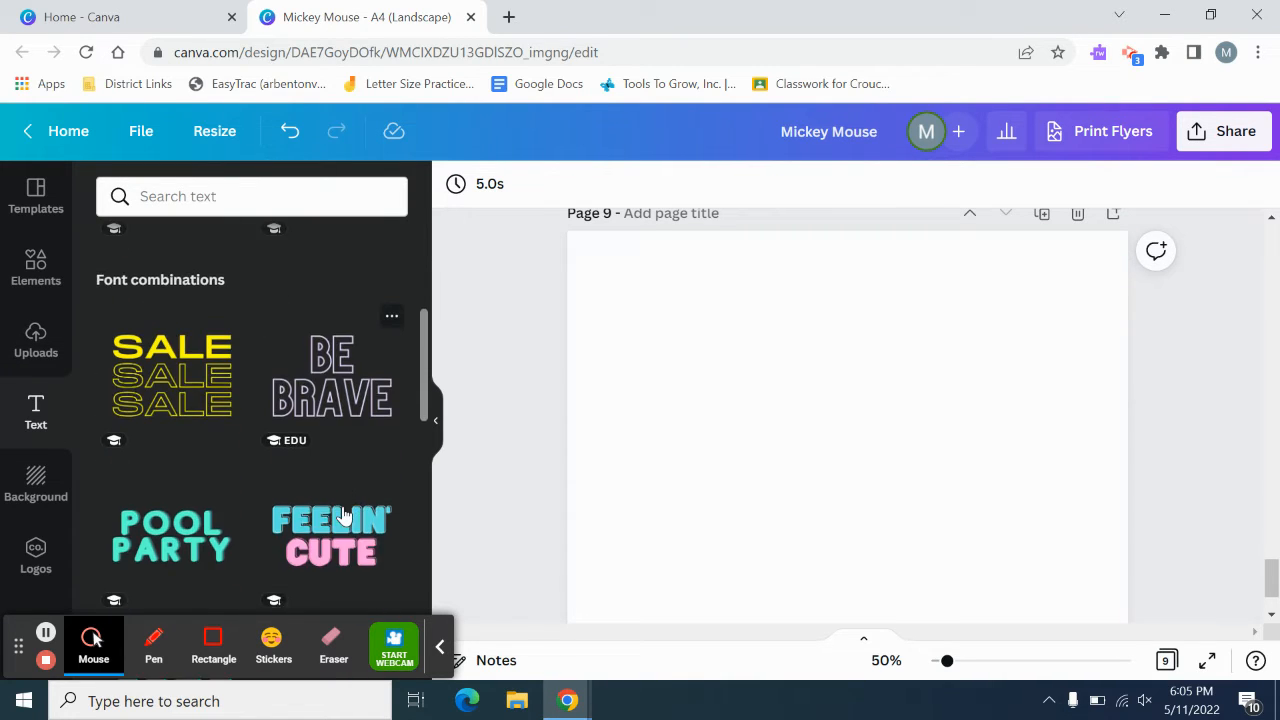
{"action": "scroll", "coordinate": [343, 513], "scroll_direction": "down", "scroll_amount": 6}
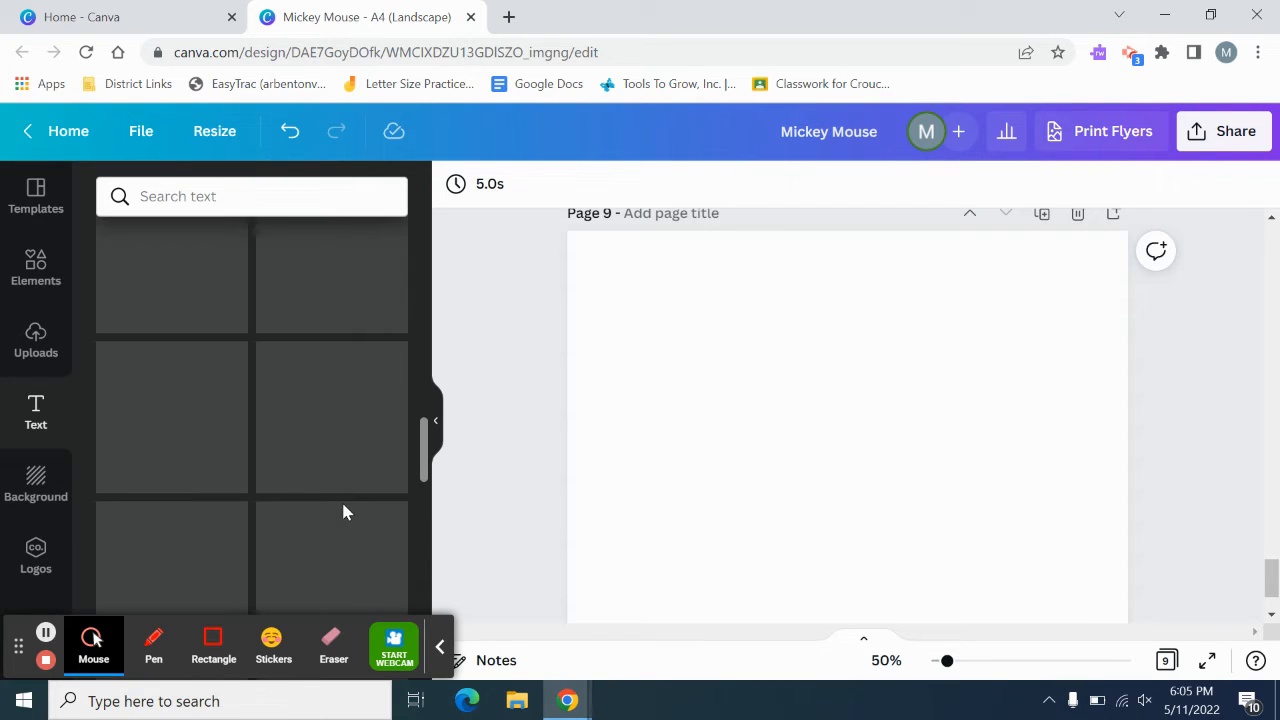
{"action": "scroll", "coordinate": [343, 512], "scroll_direction": "up", "scroll_amount": 5}
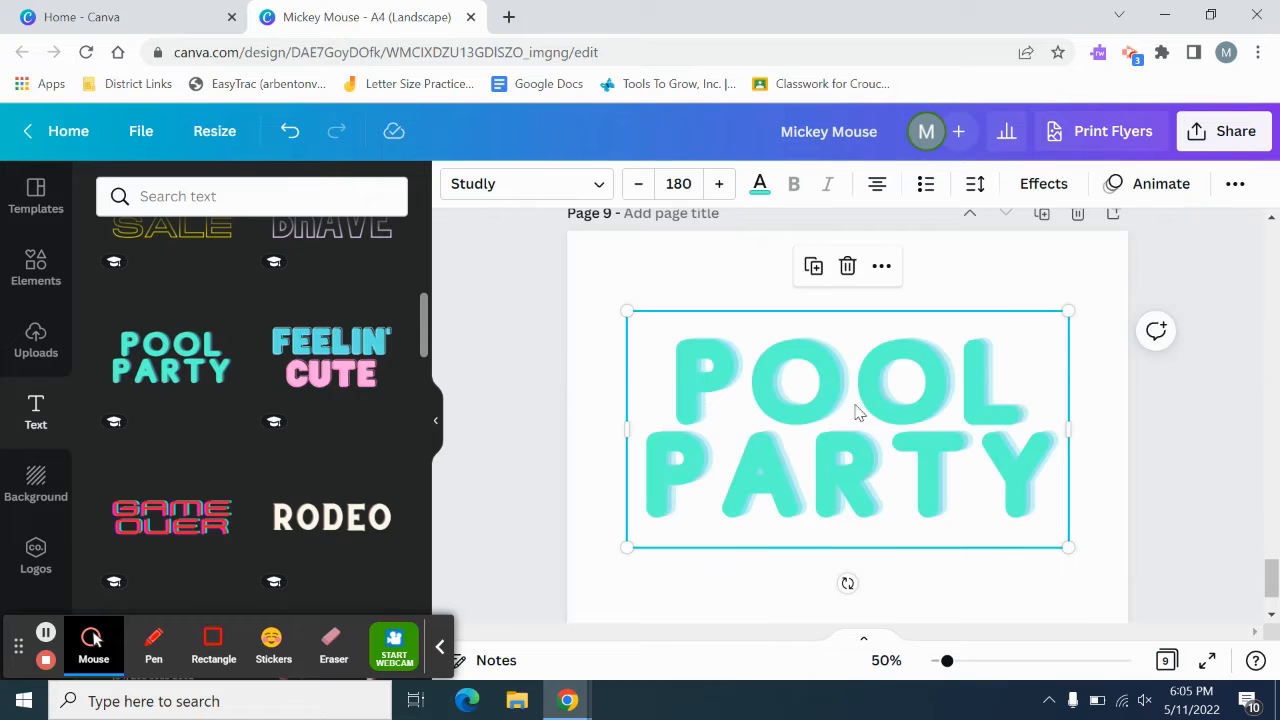
Select the word PARTY in the Pool Party text and set its font to Sunborn
{"action": "left_click", "coordinate": [963, 452]}
{"action": "left_click", "coordinate": [1044, 487]}
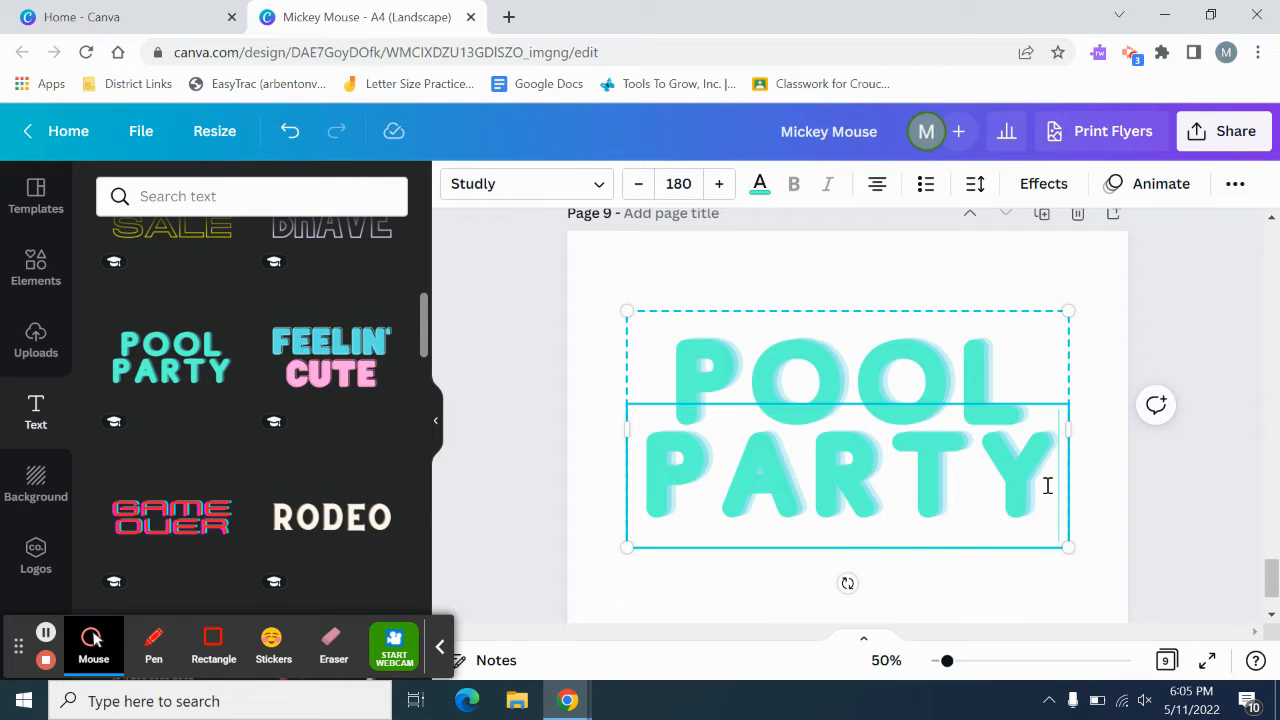
{"action": "left_click_drag", "start_coordinate": [1046, 486], "coordinate": [597, 432]}
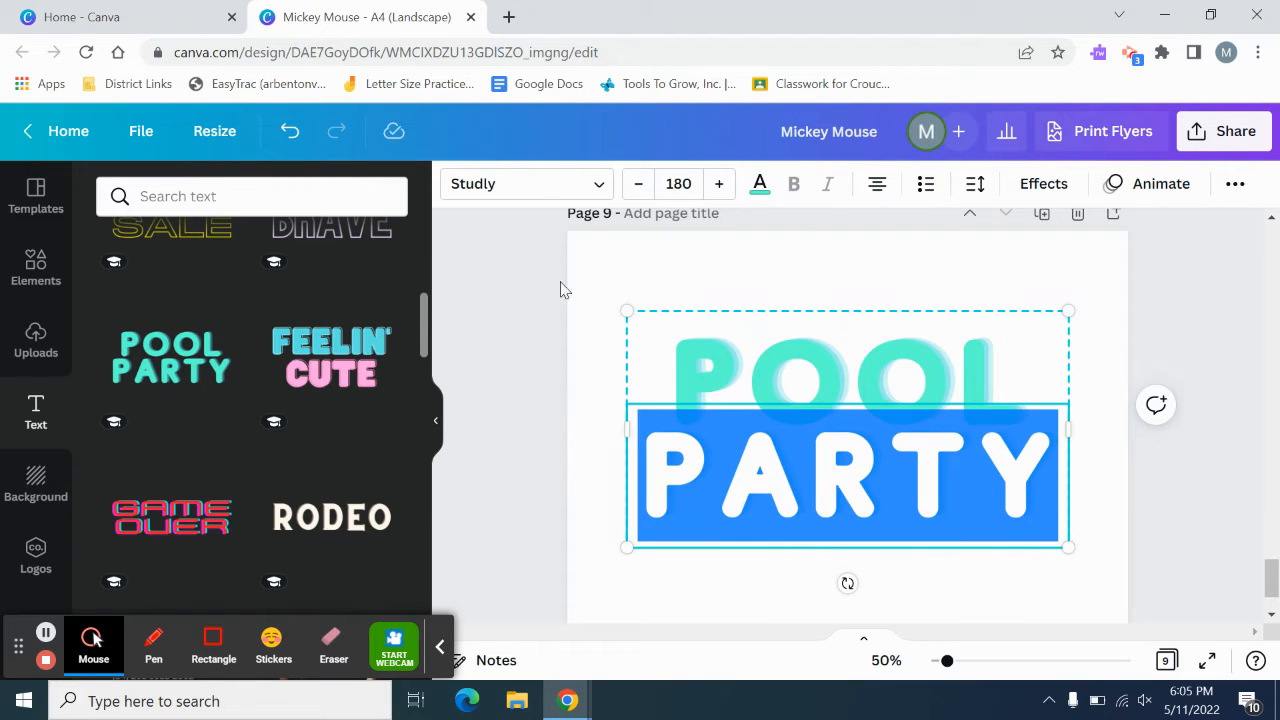
{"action": "left_click", "coordinate": [544, 190]}
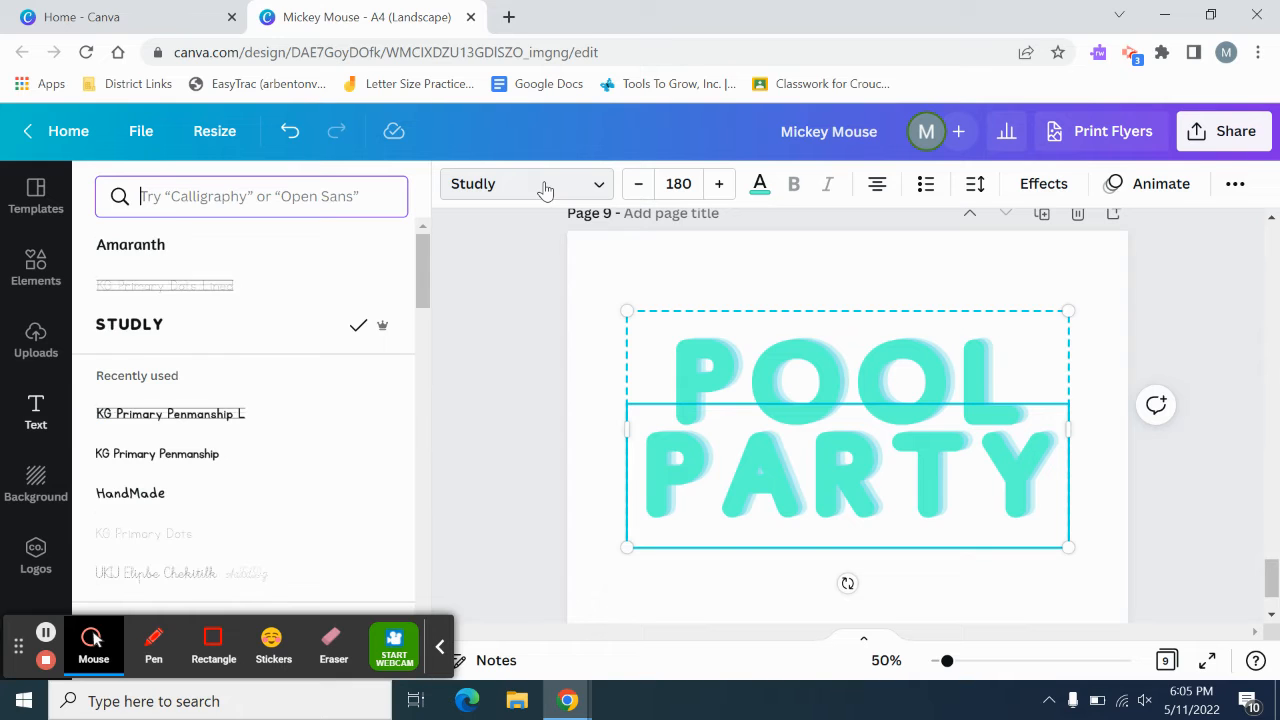
{"action": "scroll", "coordinate": [234, 375], "scroll_direction": "down", "scroll_amount": 5}
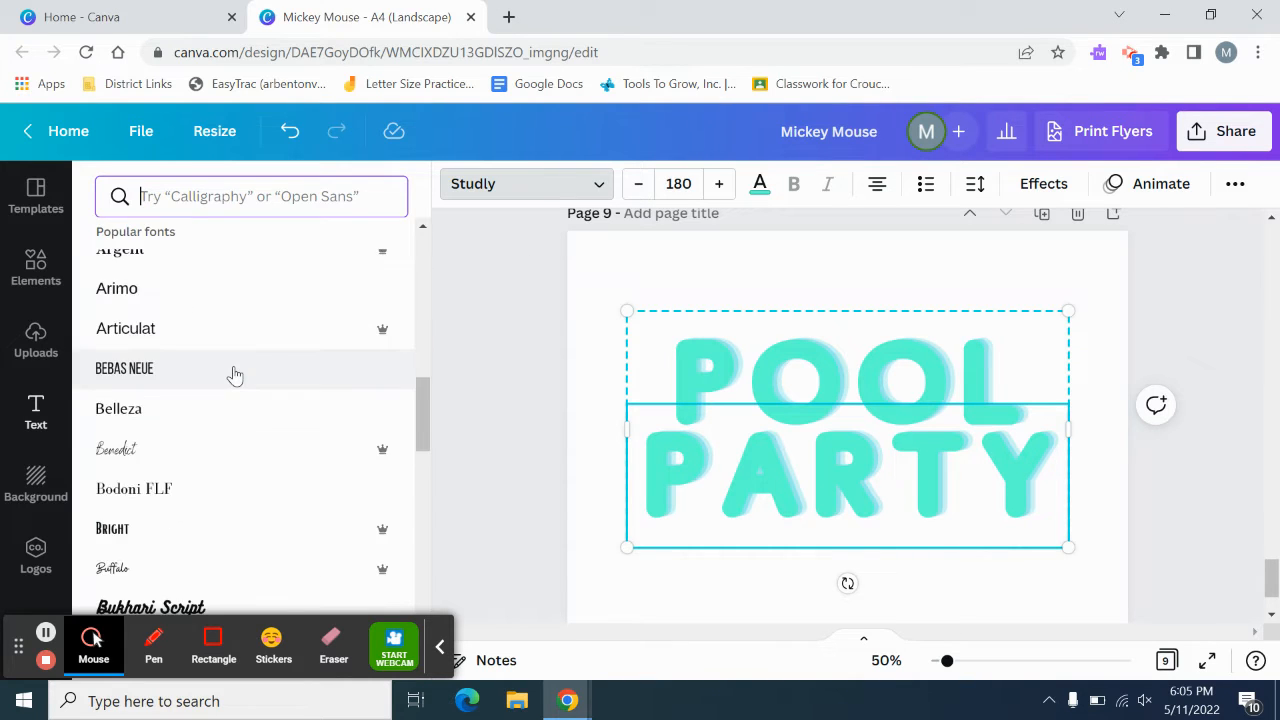
{"action": "scroll", "coordinate": [234, 375], "scroll_direction": "down", "scroll_amount": 15}
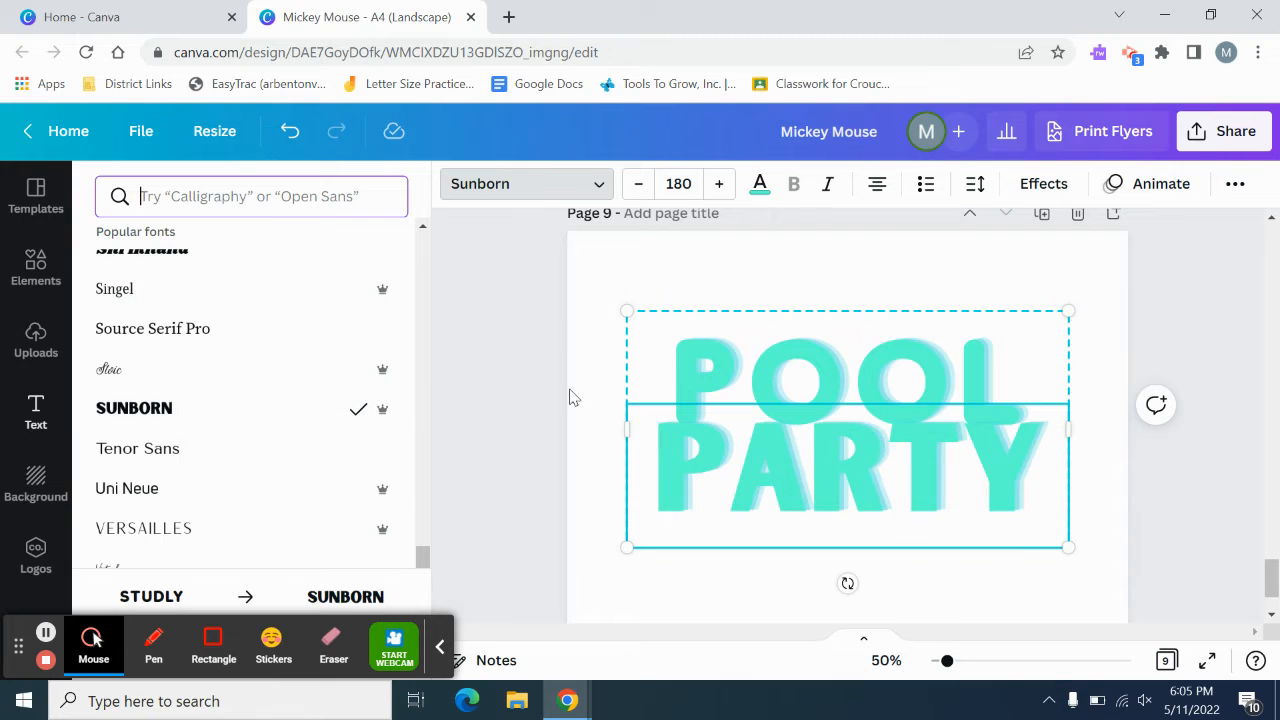
Try the Versailles font and the Abiah Light font on the word PARTY
{"action": "scroll", "coordinate": [200, 470], "scroll_direction": "down", "scroll_amount": 1}
{"action": "left_click", "coordinate": [229, 428]}
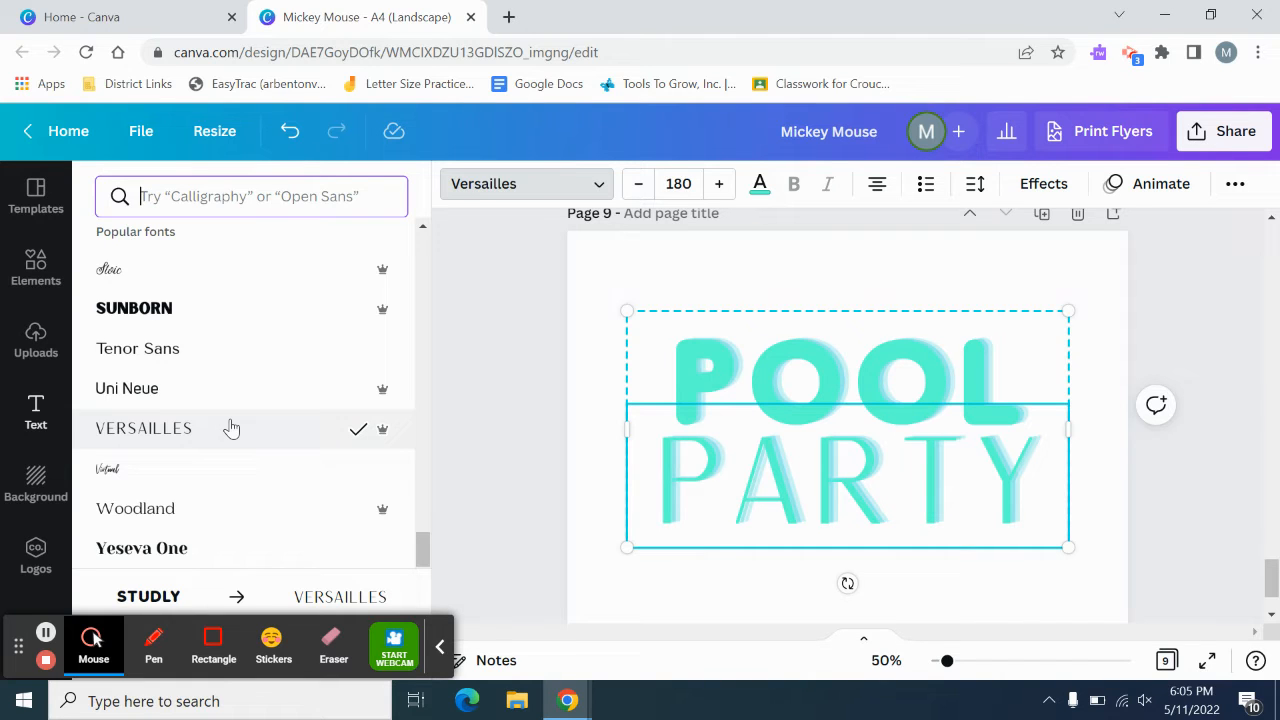
{"action": "scroll", "coordinate": [240, 434], "scroll_direction": "down", "scroll_amount": 1}
{"action": "scroll", "coordinate": [212, 481], "scroll_direction": "down", "scroll_amount": 2}
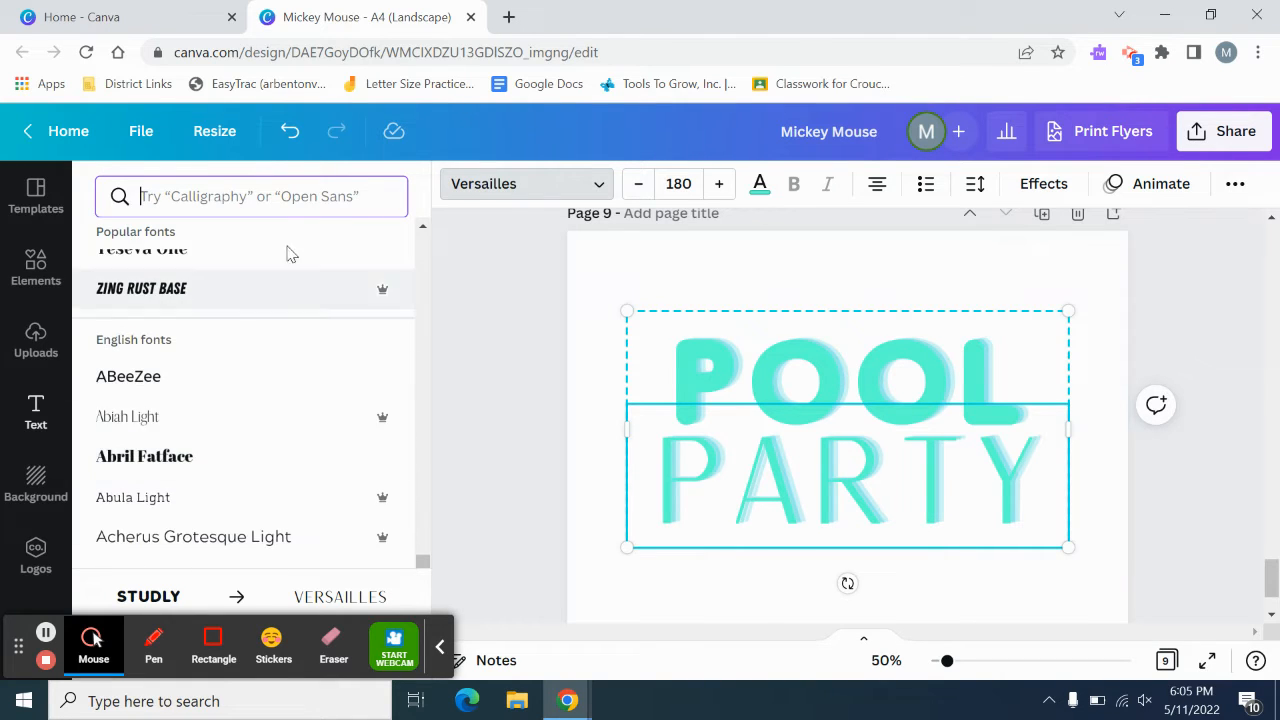
{"action": "left_click", "coordinate": [248, 425]}
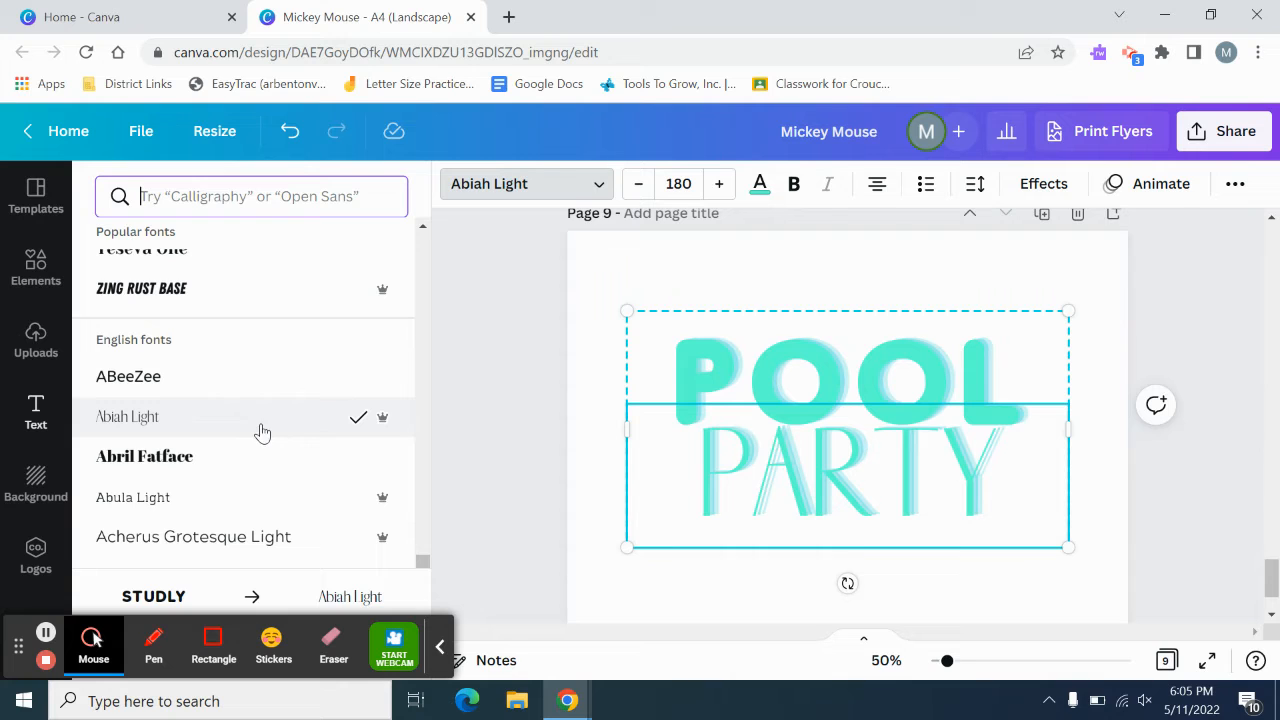
Undo the font changes on PARTY and the addition of the Pool Party text
{"action": "left_click", "coordinate": [290, 131]}
{"action": "left_click", "coordinate": [290, 131]}
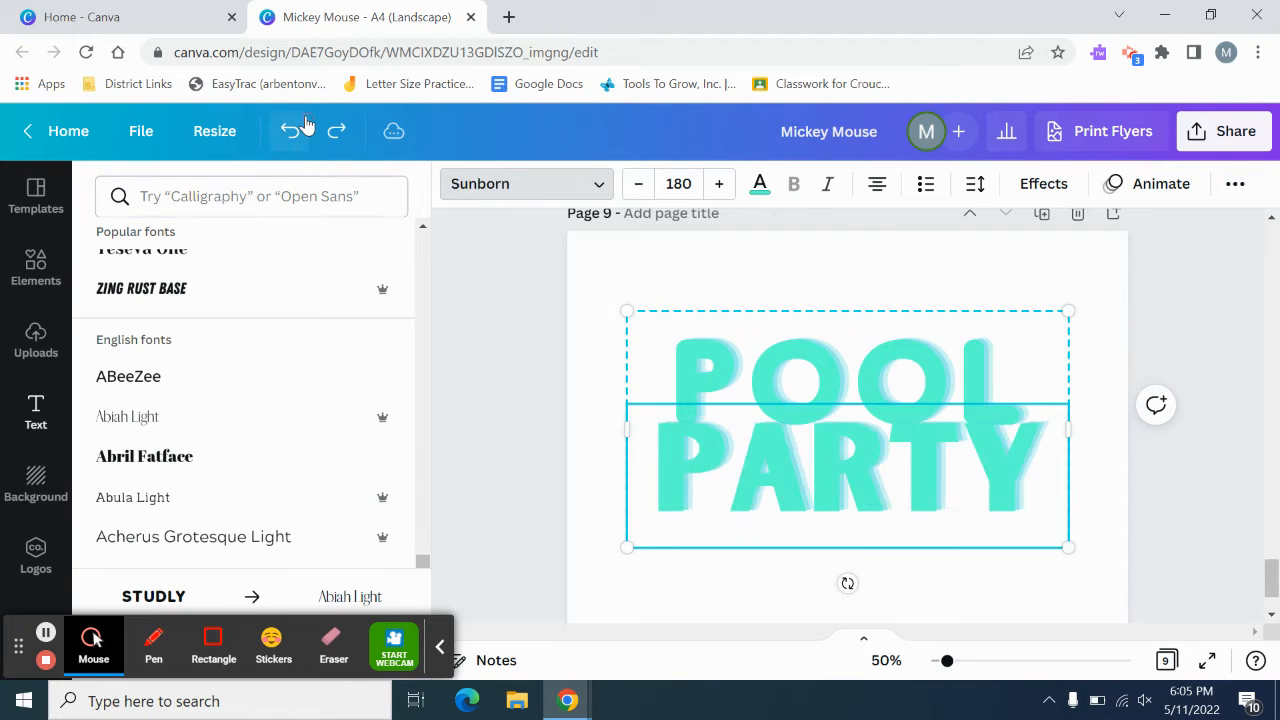
{"action": "left_click", "coordinate": [296, 128]}
{"action": "left_click", "coordinate": [296, 128]}
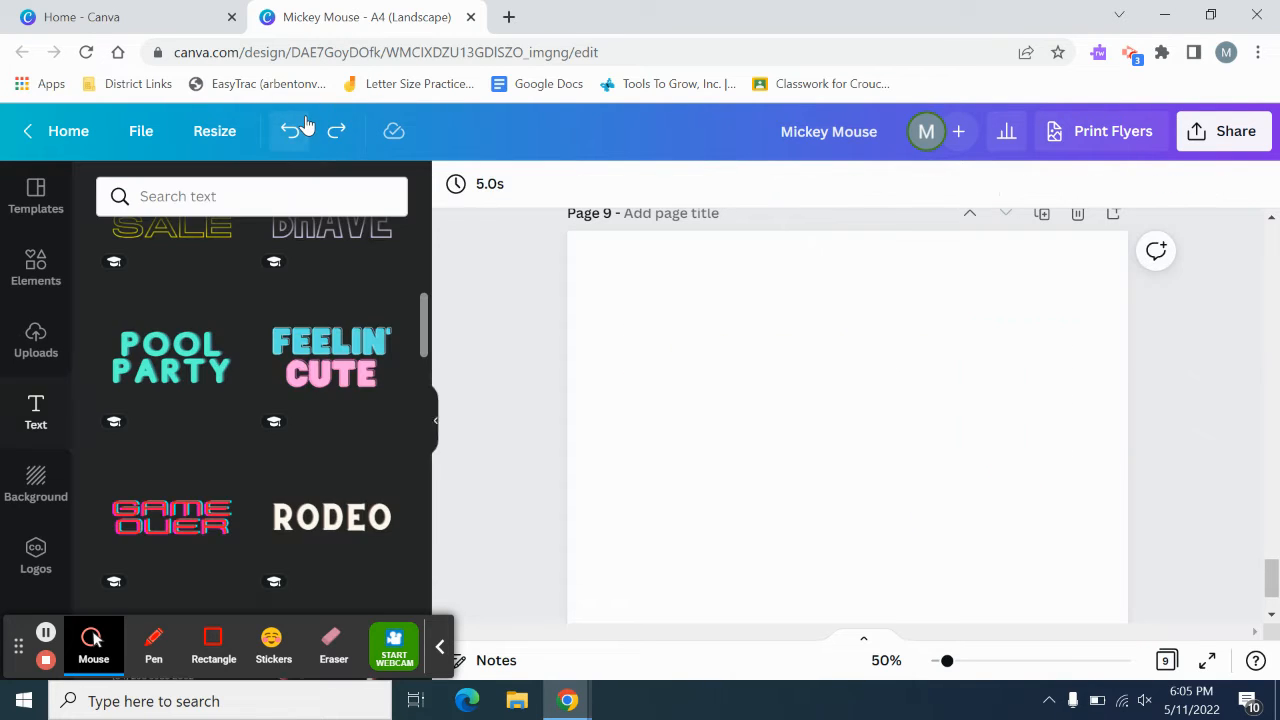
Apply the recently used desert landscape photo as the background of page 9
{"action": "left_click", "coordinate": [40, 505]}
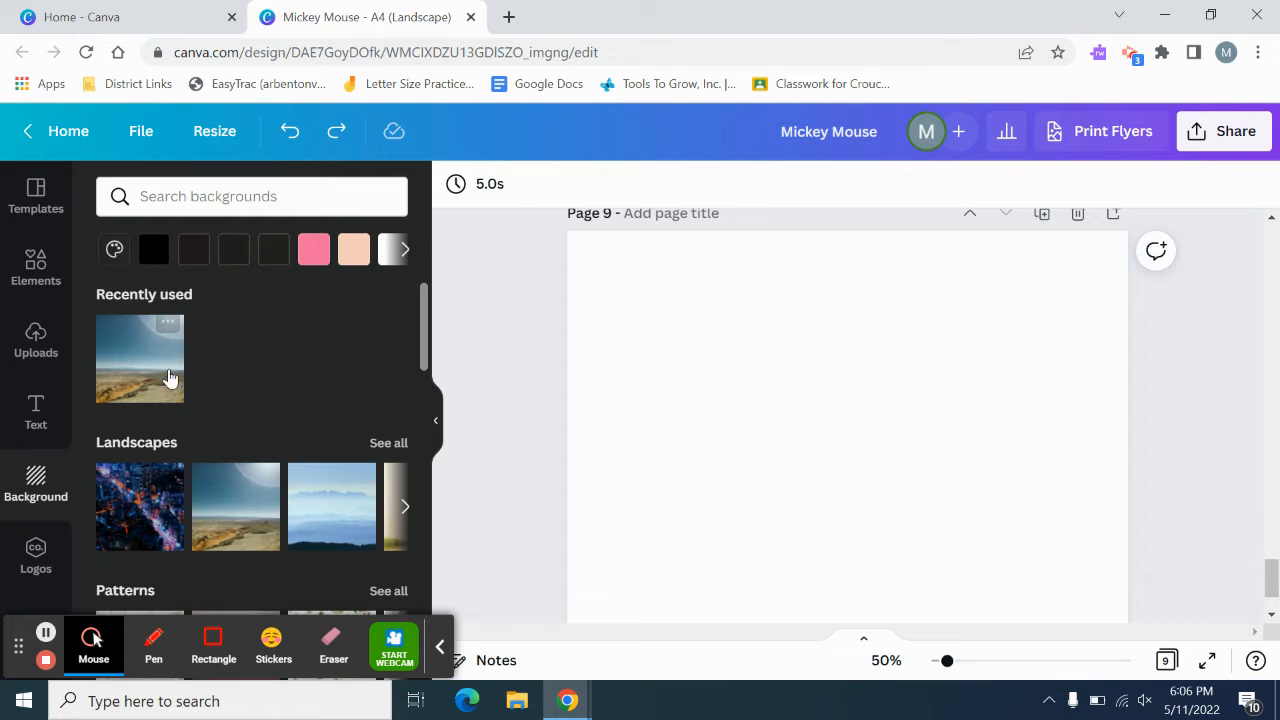
{"action": "left_click_drag", "start_coordinate": [156, 365], "coordinate": [826, 383]}
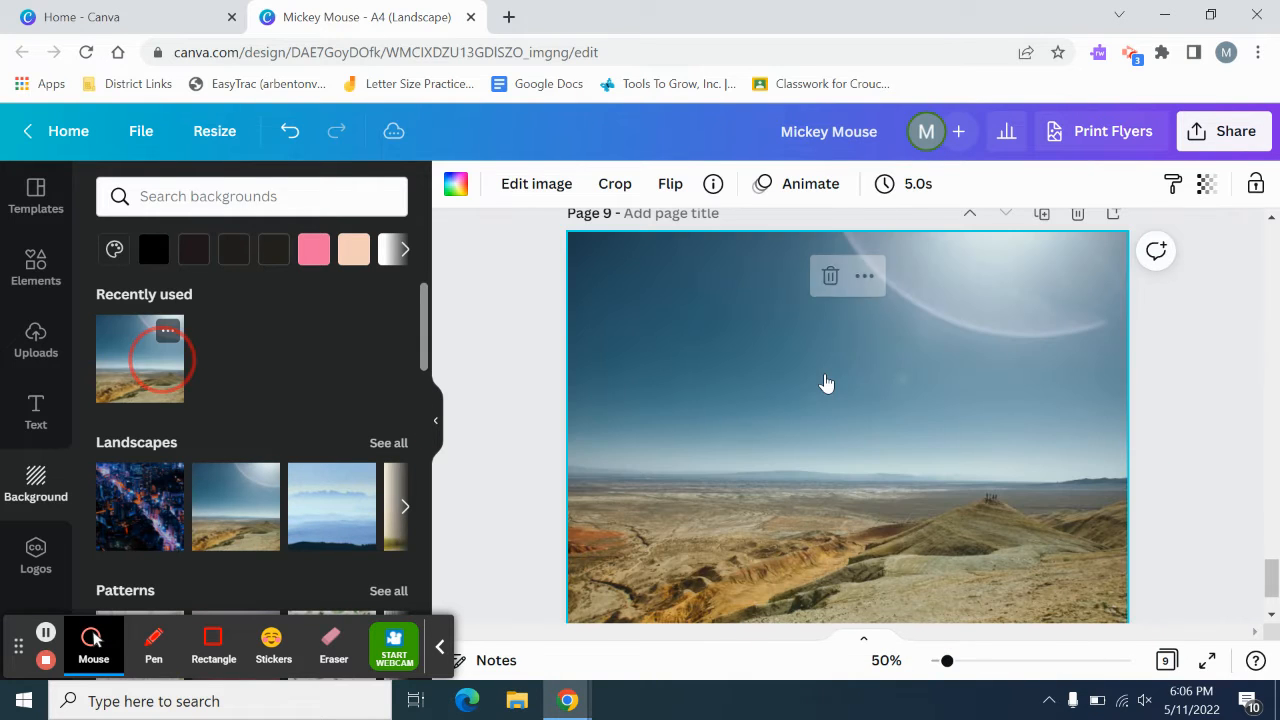
{"action": "left_click", "coordinate": [702, 411]}
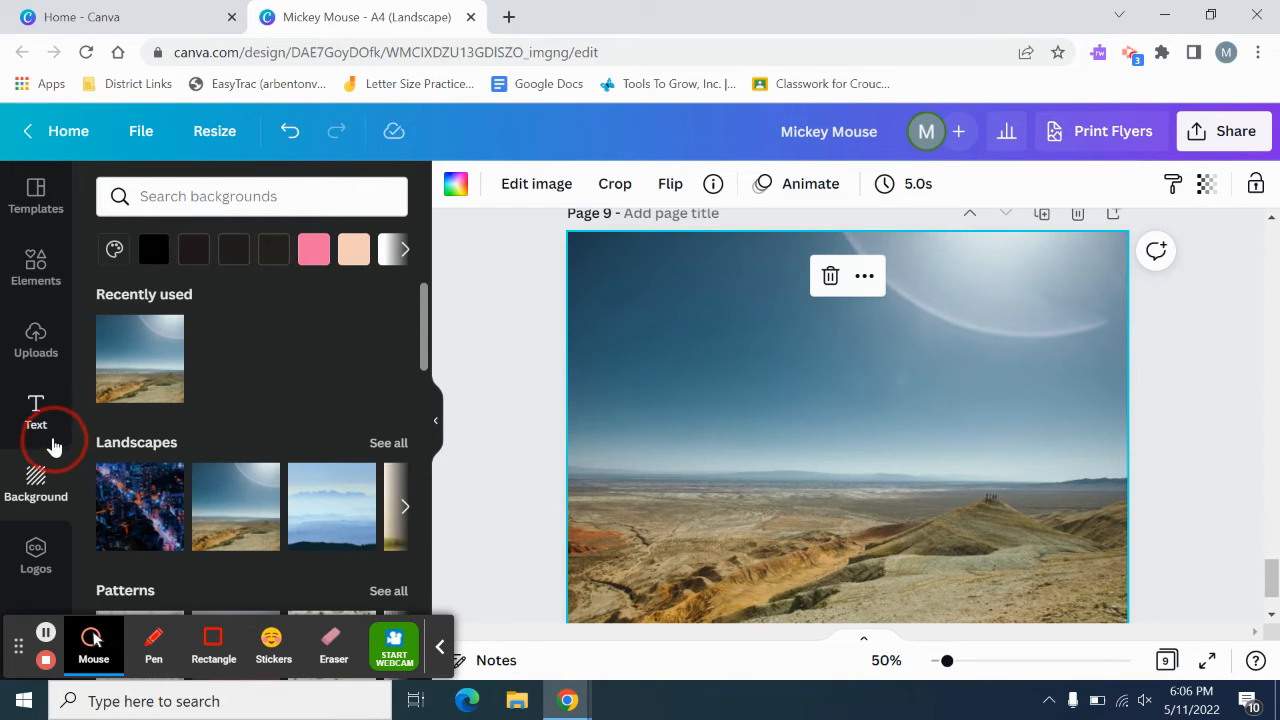
Try the RODEO text style on page 9, and undo it together with the desert background
{"action": "left_click", "coordinate": [40, 425]}
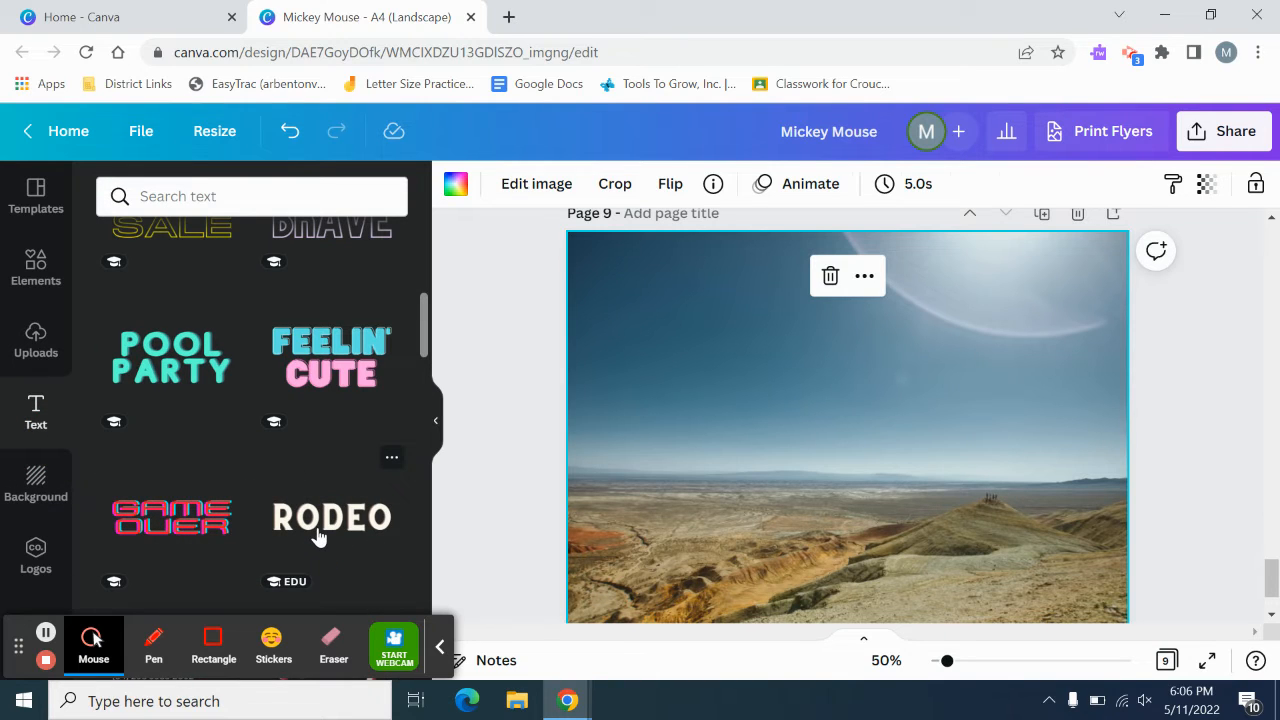
{"action": "left_click", "coordinate": [318, 538]}
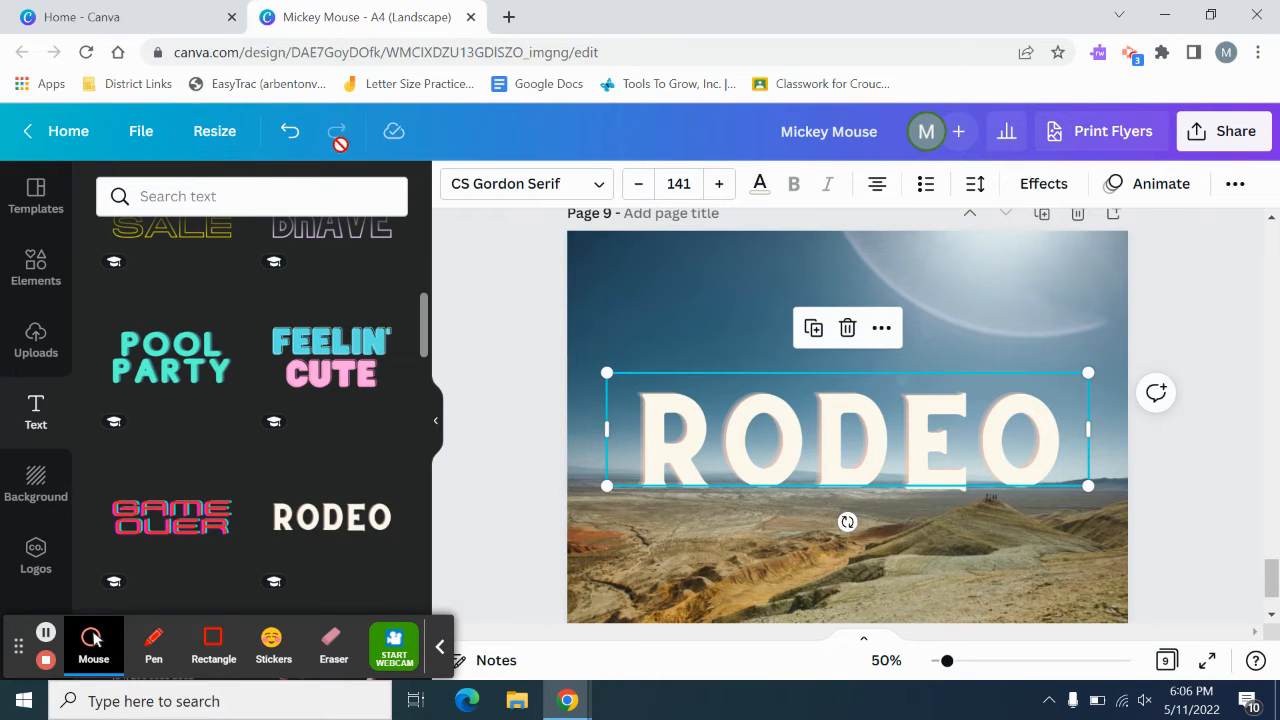
{"action": "left_click", "coordinate": [291, 133]}
{"action": "left_click", "coordinate": [292, 135]}
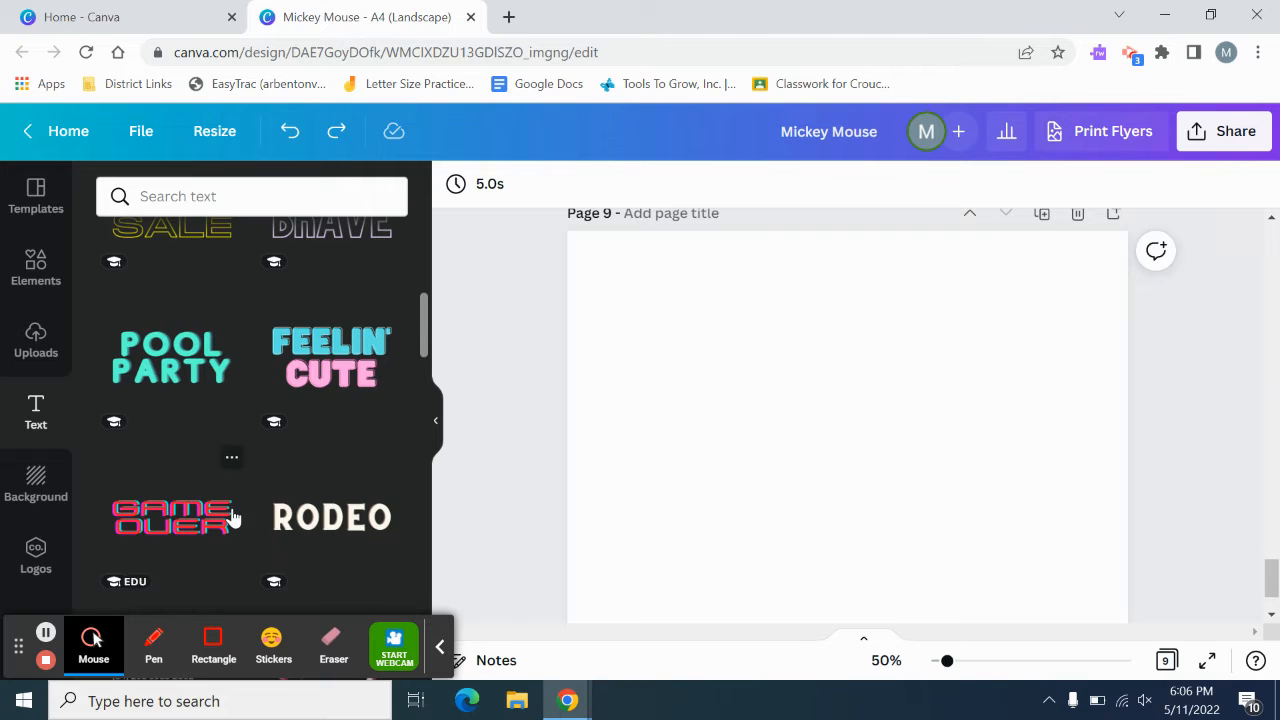
Look through the text styles, the background library, the logo upload area and the uploaded images
{"action": "scroll", "coordinate": [117, 535], "scroll_direction": "down", "scroll_amount": 4}
{"action": "left_click", "coordinate": [31, 493]}
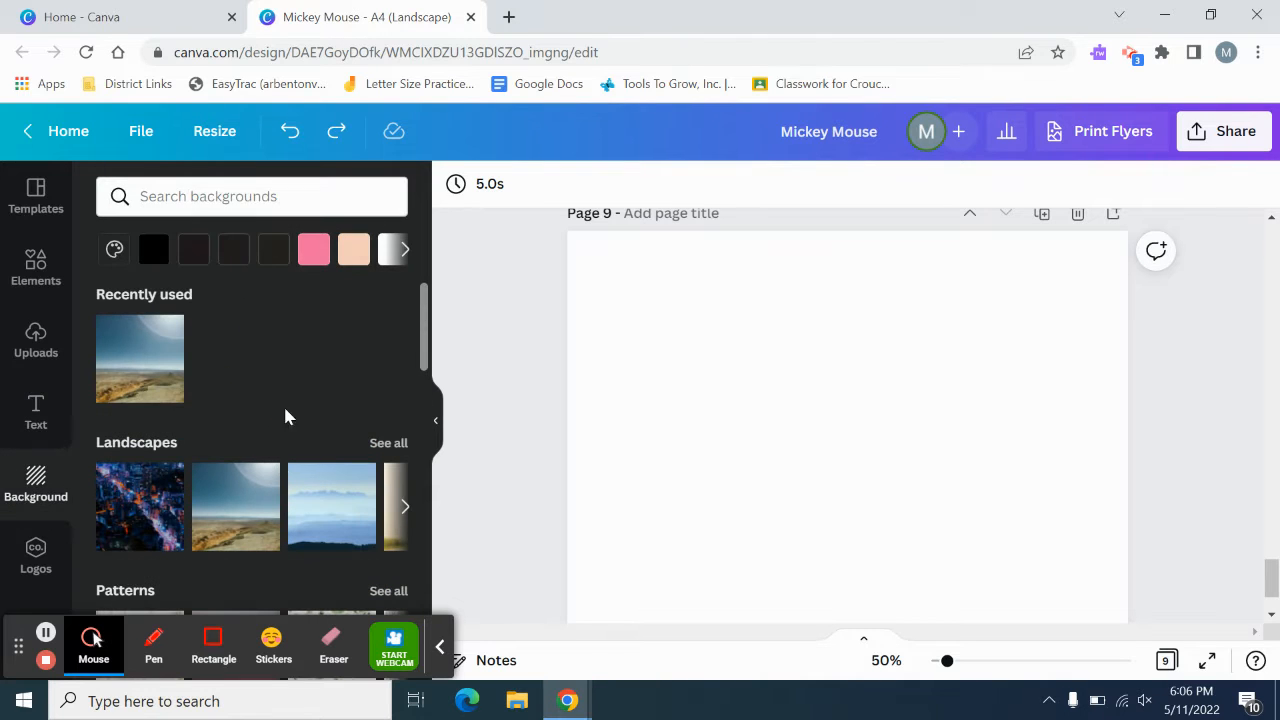
{"action": "scroll", "coordinate": [261, 346], "scroll_direction": "down", "scroll_amount": 8}
{"action": "scroll", "coordinate": [262, 368], "scroll_direction": "down", "scroll_amount": 10}
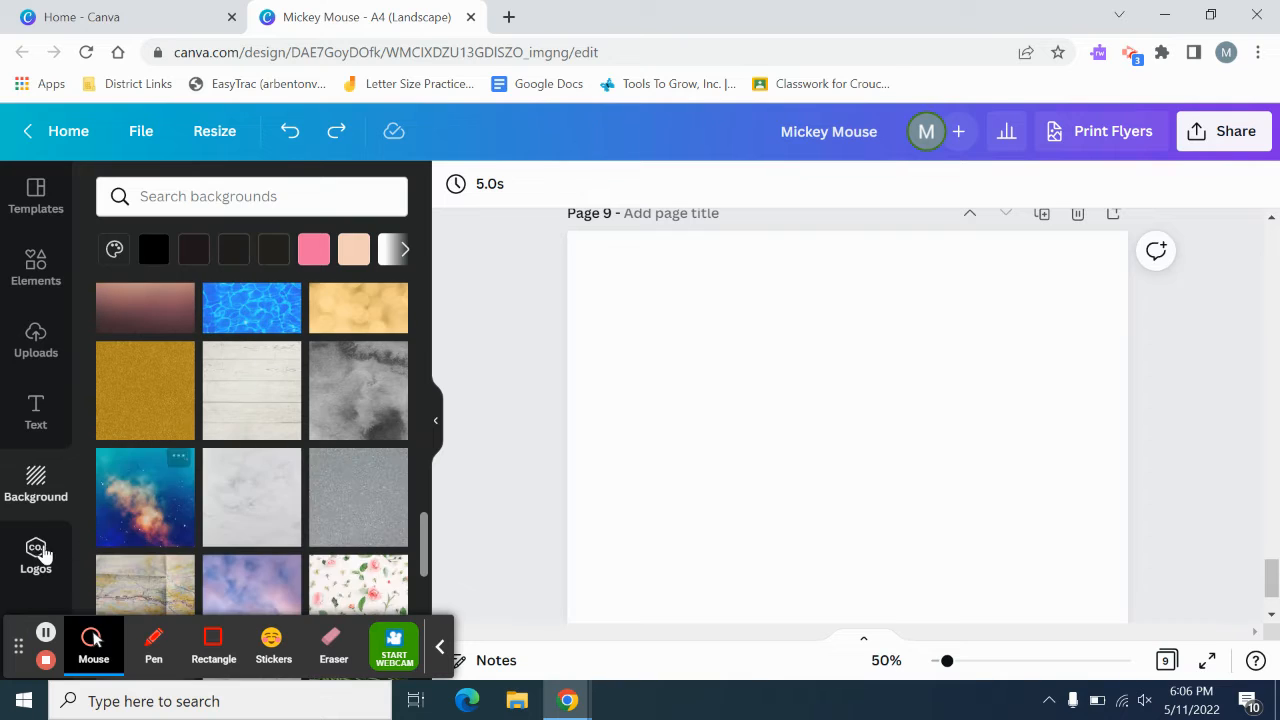
{"action": "left_click", "coordinate": [35, 550]}
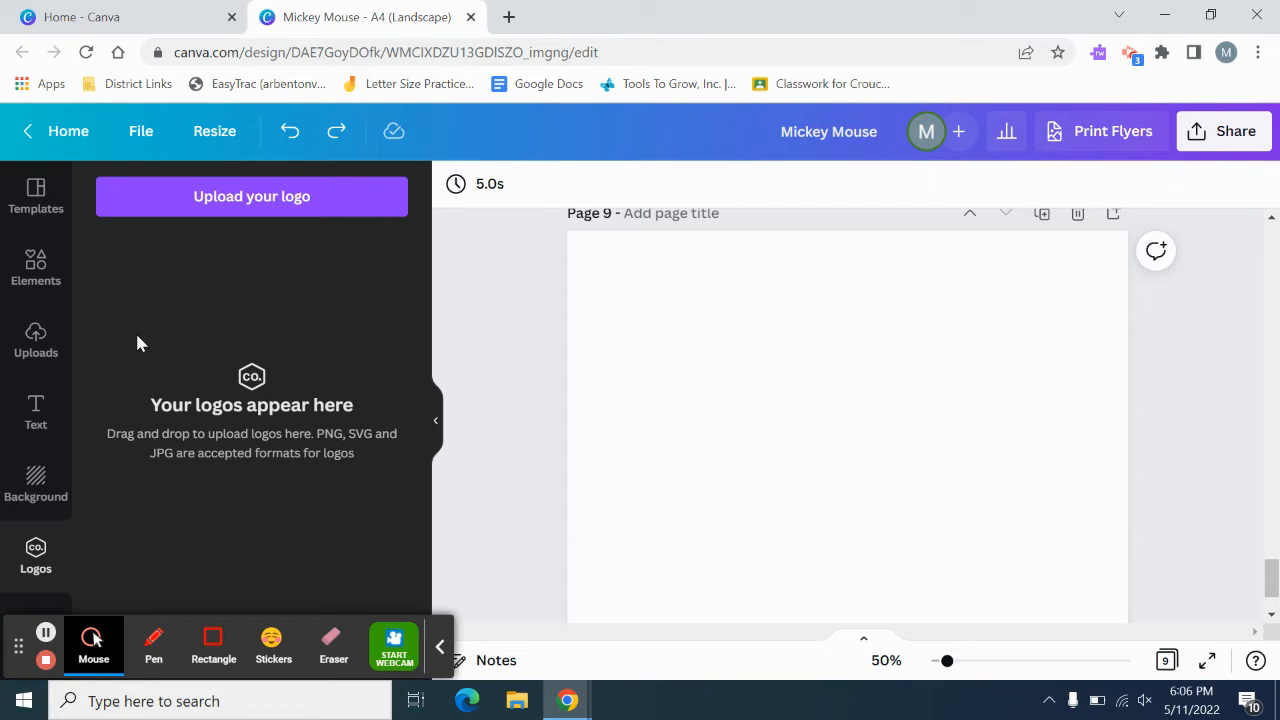
{"action": "left_click", "coordinate": [42, 510]}
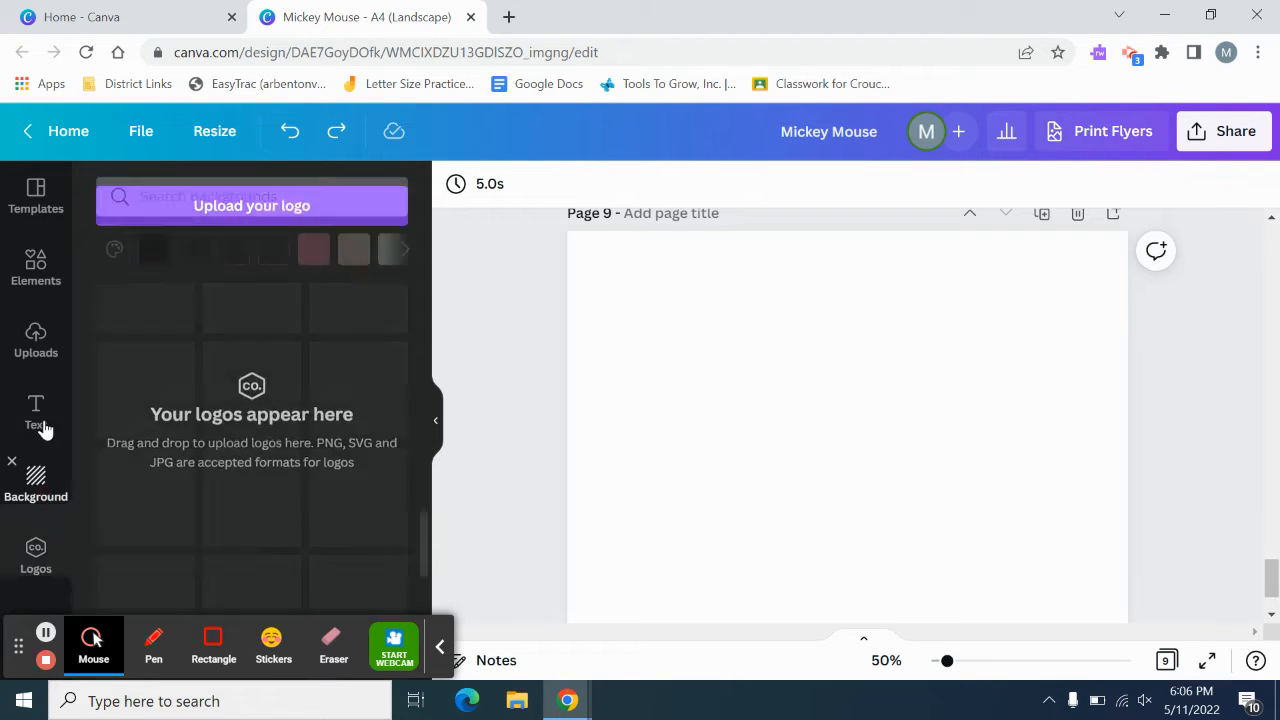
{"action": "left_click", "coordinate": [45, 418]}
{"action": "left_click", "coordinate": [44, 324]}
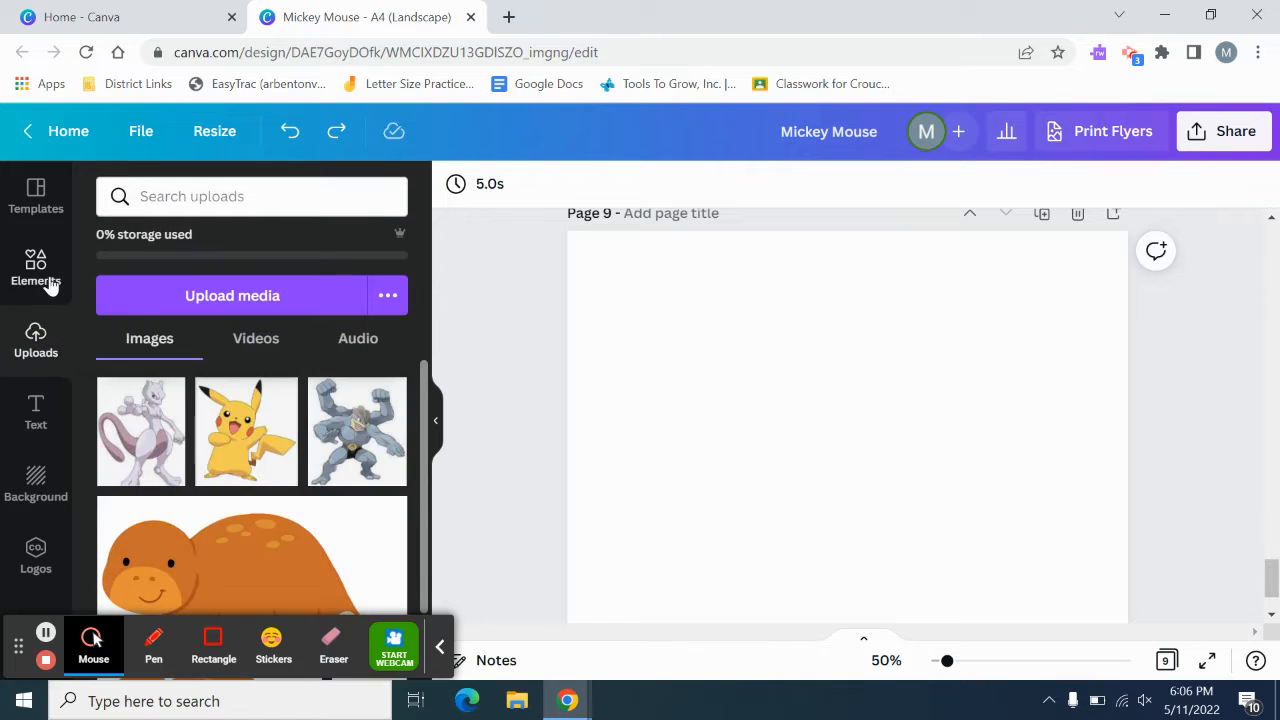
Add the scalloped circle frame from the Frames elements to page 9
{"action": "left_click", "coordinate": [44, 276]}
{"action": "scroll", "coordinate": [282, 412], "scroll_direction": "up", "scroll_amount": 10}
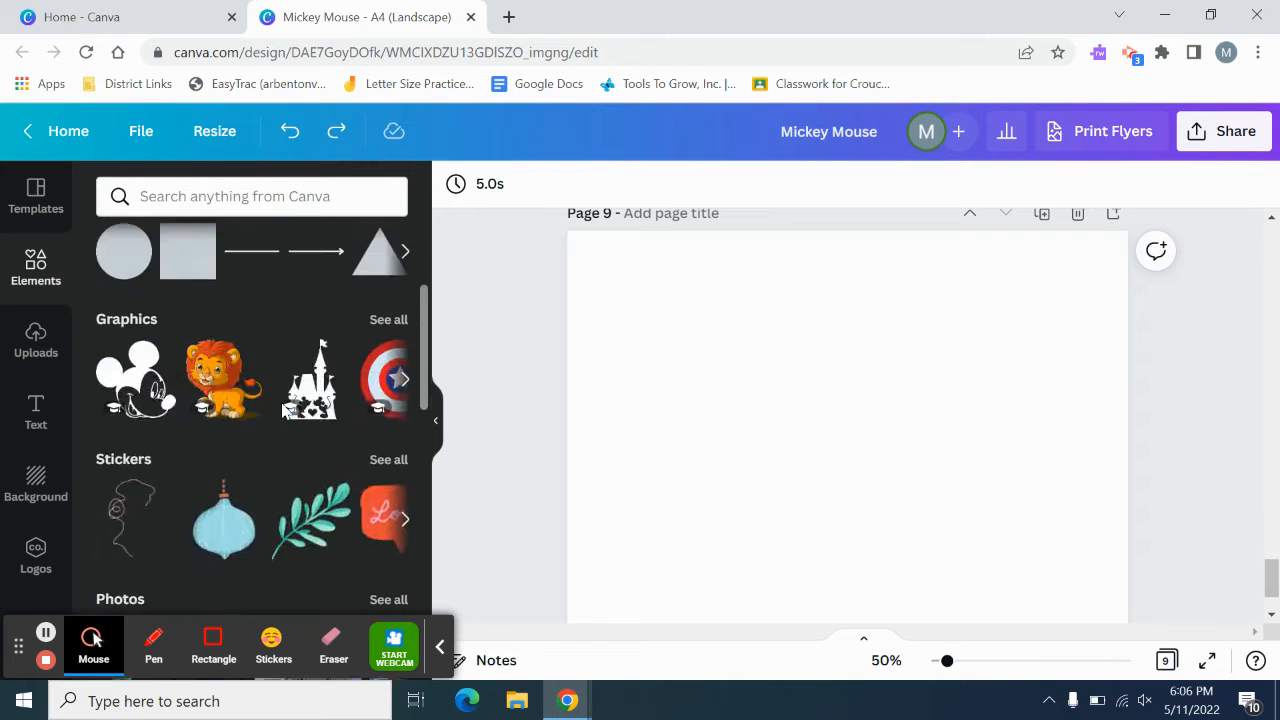
{"action": "scroll", "coordinate": [282, 412], "scroll_direction": "down", "scroll_amount": 8}
{"action": "scroll", "coordinate": [306, 500], "scroll_direction": "down", "scroll_amount": 5}
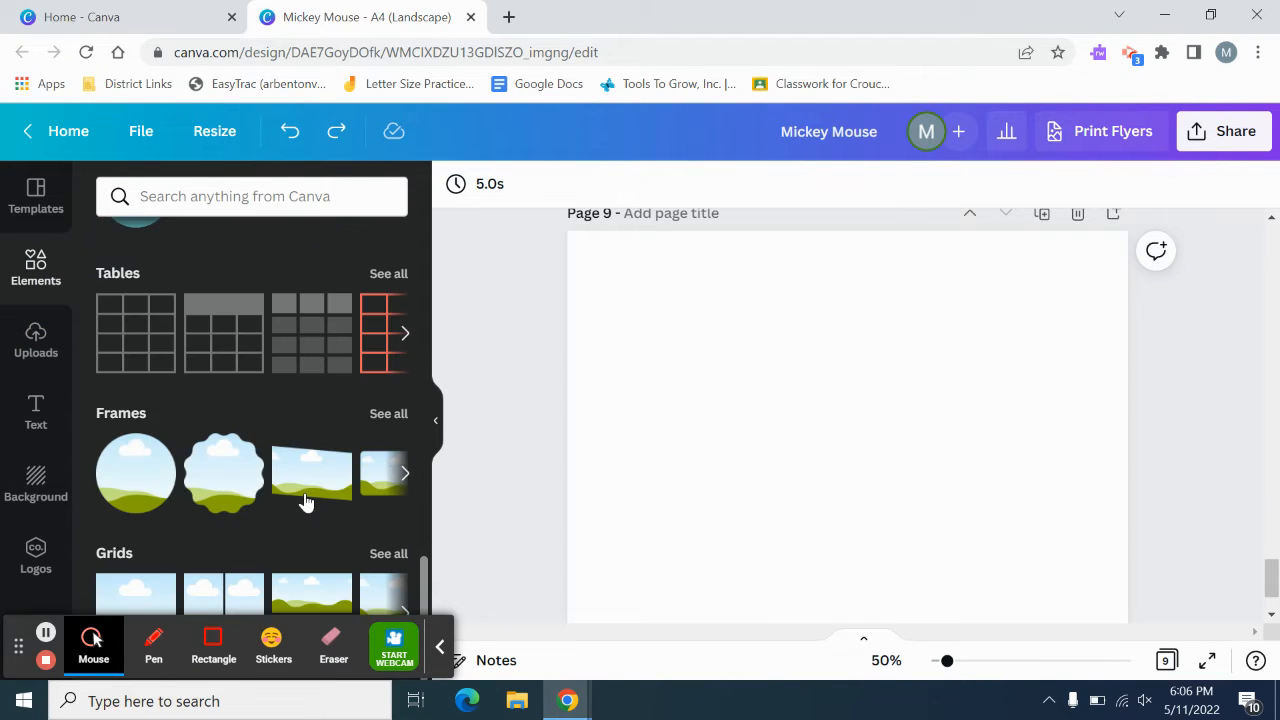
{"action": "left_click", "coordinate": [229, 486]}
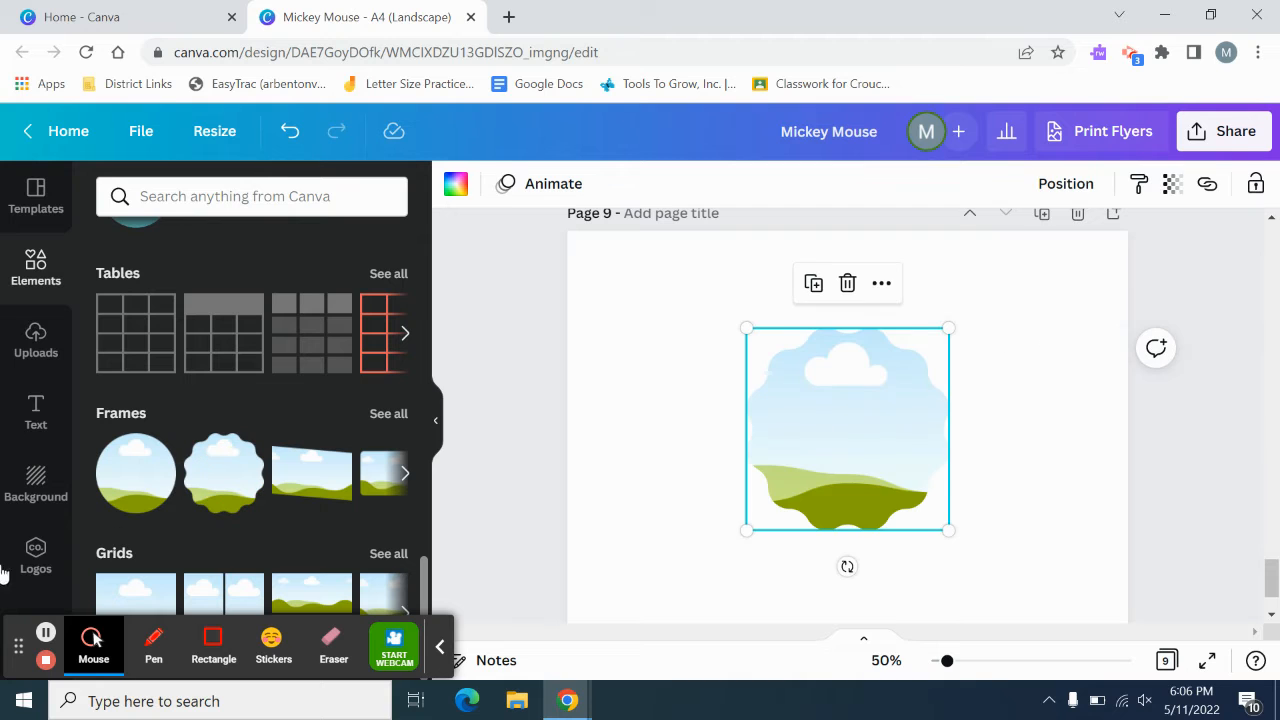
Fill the scalloped frame on page 9 with the uploaded Pikachu image
{"action": "left_click", "coordinate": [30, 488]}
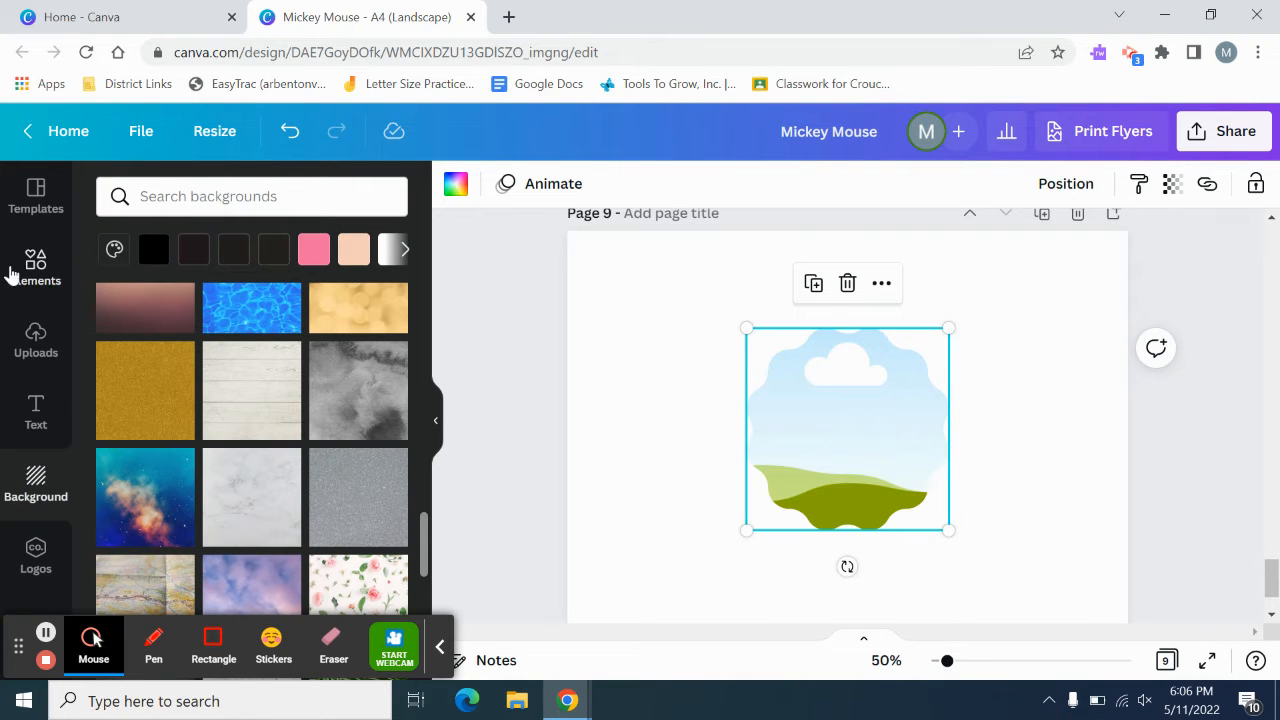
{"action": "left_click", "coordinate": [32, 345]}
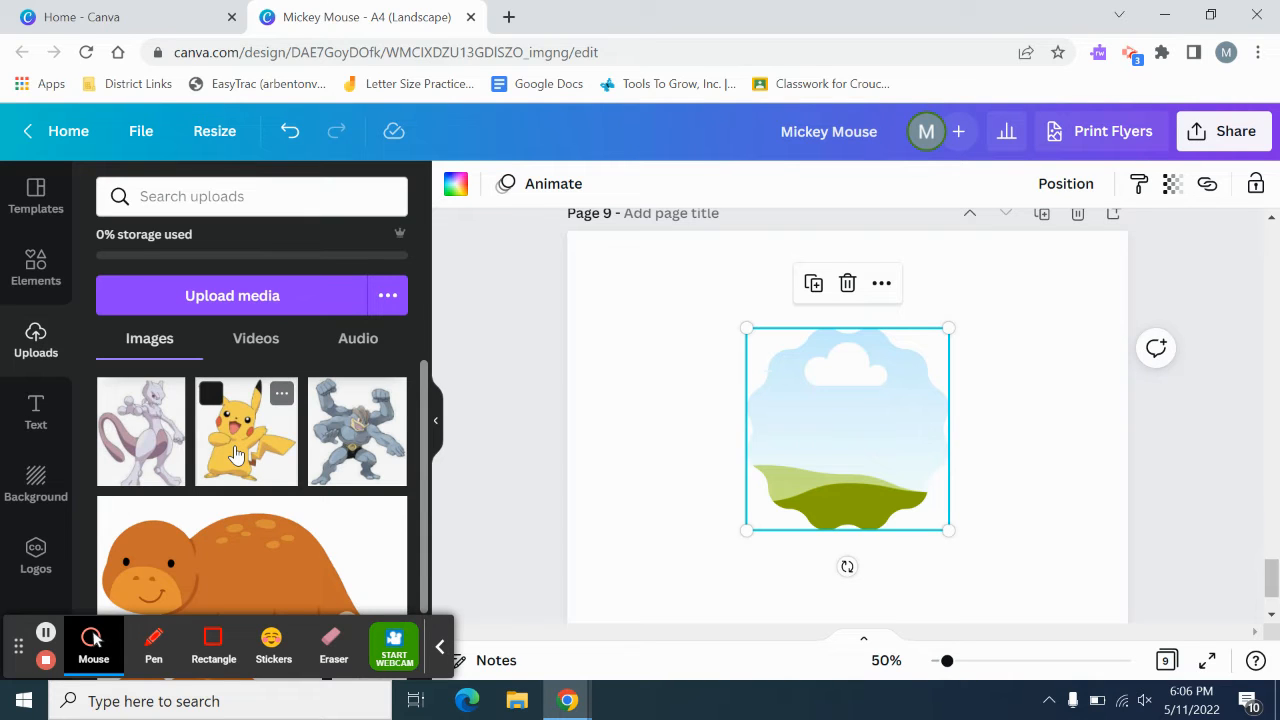
{"action": "left_click_drag", "start_coordinate": [235, 455], "coordinate": [868, 426]}
{"action": "left_click", "coordinate": [545, 555]}
{"action": "left_click", "coordinate": [920, 492]}
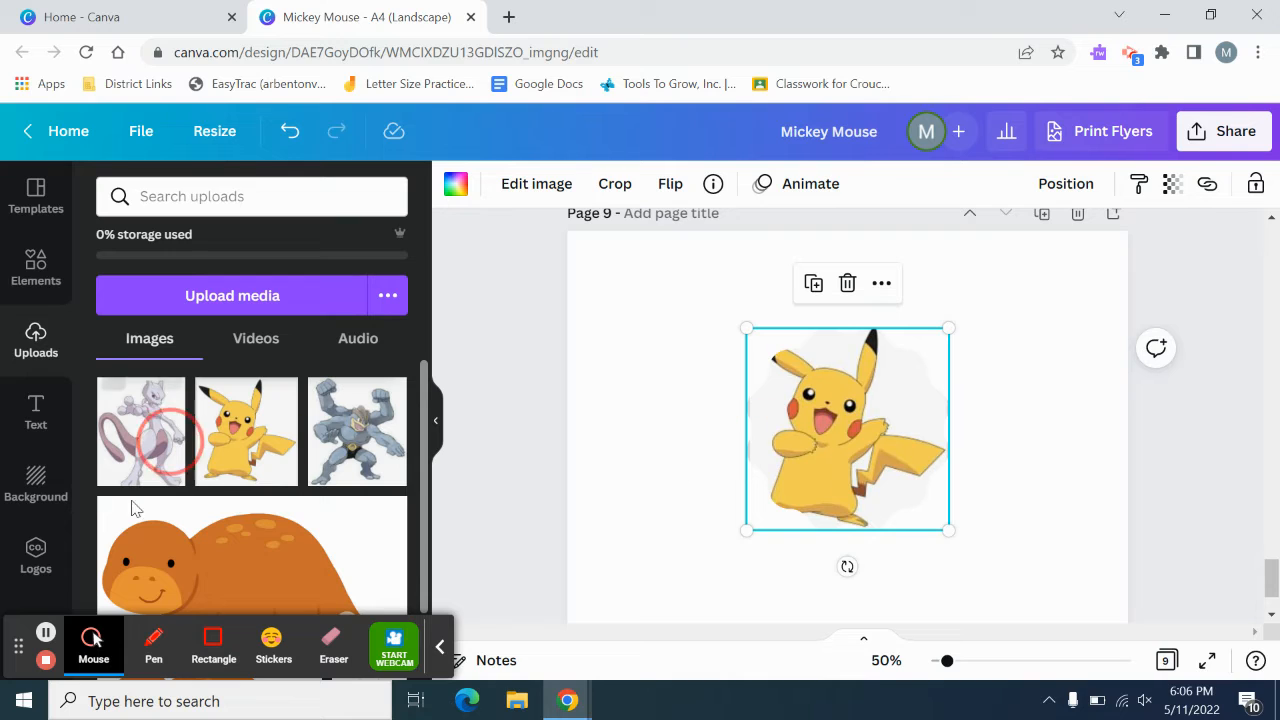
Fill the scalloped frame with the uploaded orange dinosaur image and check its crop
{"action": "left_click_drag", "start_coordinate": [258, 555], "coordinate": [860, 435]}
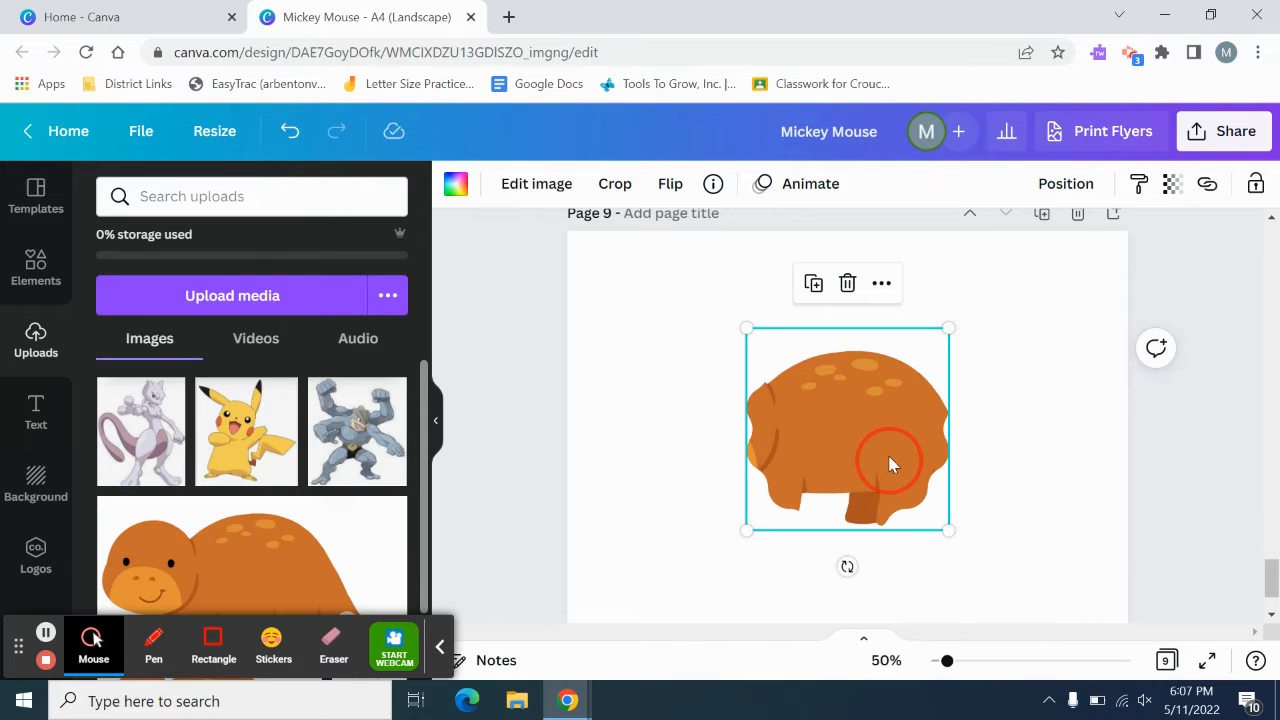
{"action": "double_click", "coordinate": [879, 445]}
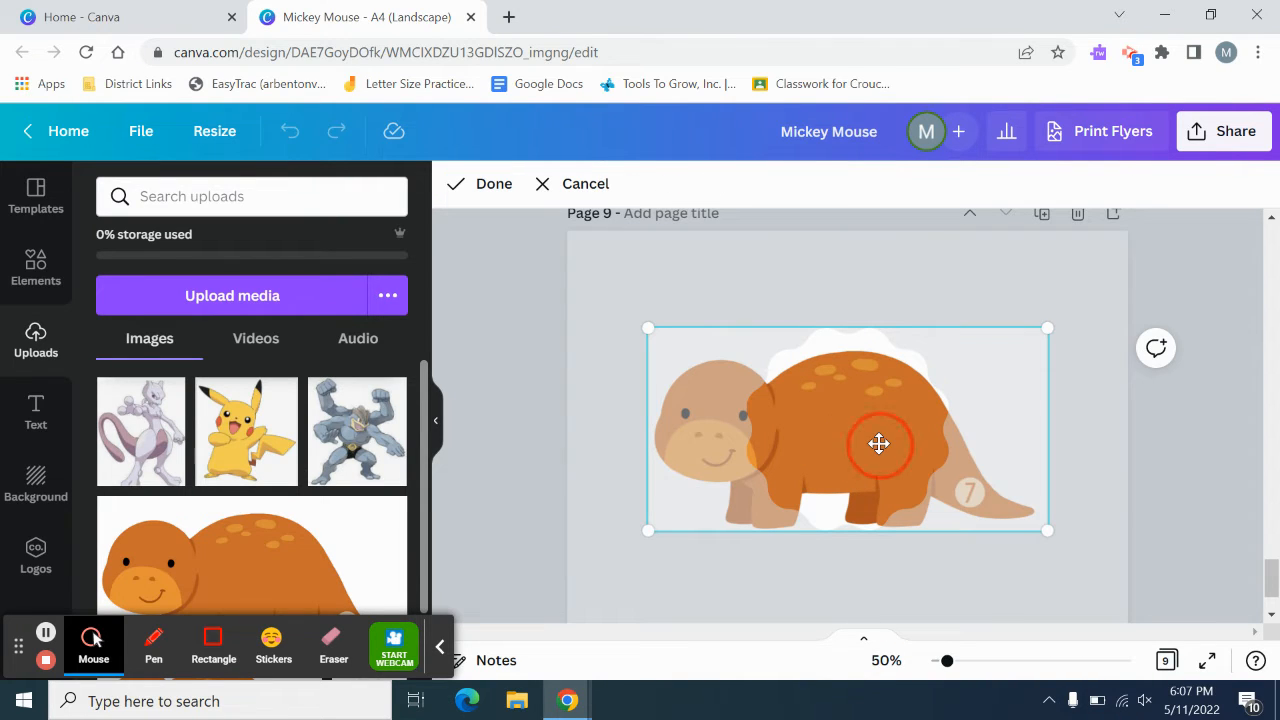
{"action": "left_click", "coordinate": [795, 603]}
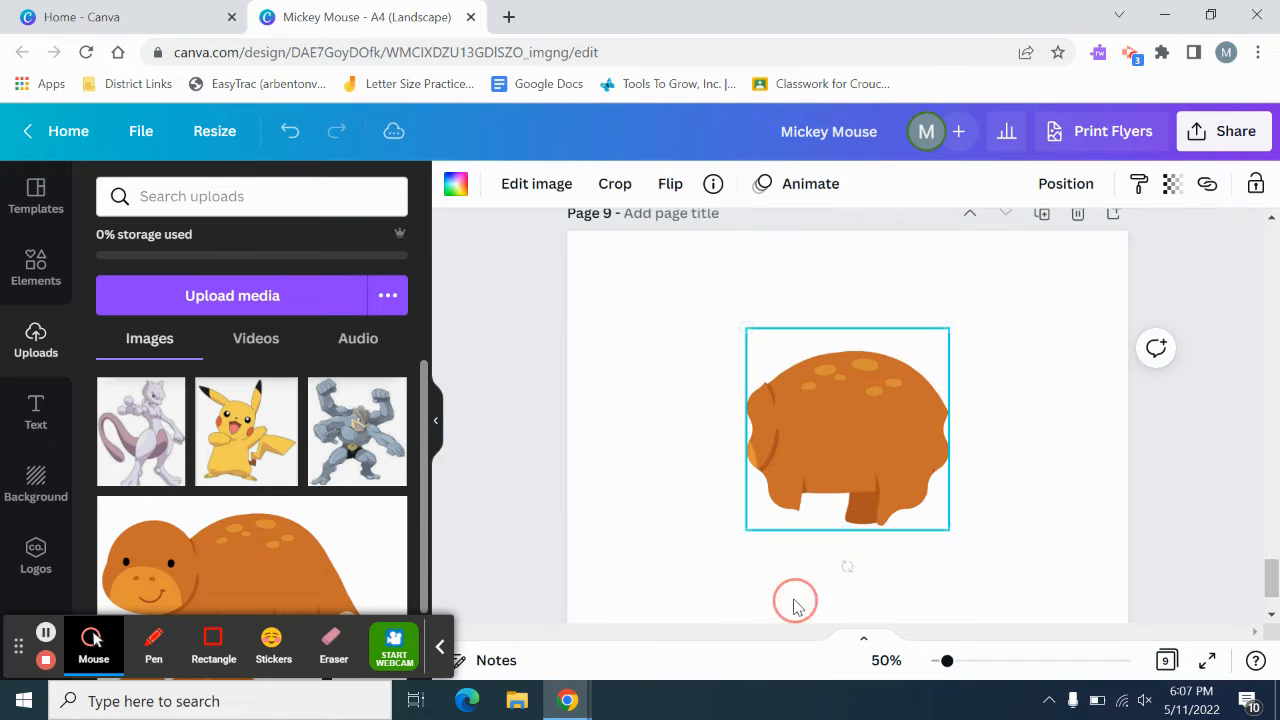
Reposition the dinosaur image inside the scalloped frame so its head and front legs show, and apply the crop
{"action": "double_click", "coordinate": [816, 472]}
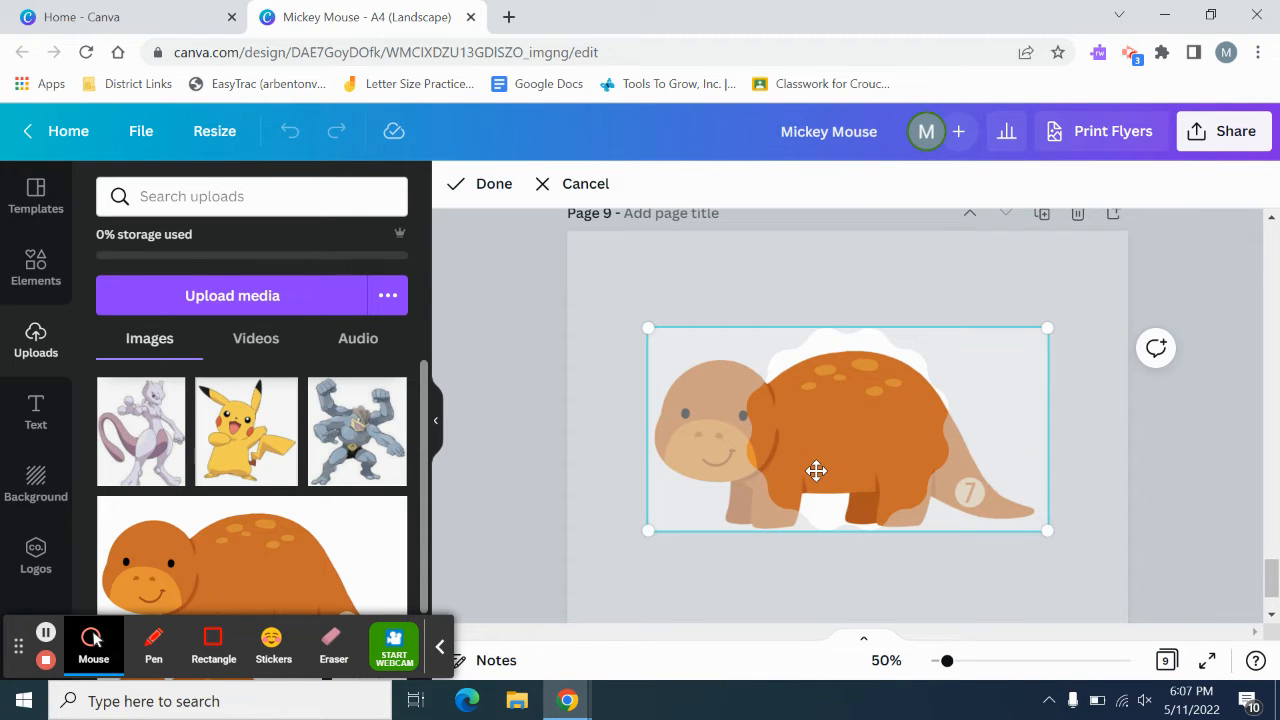
{"action": "left_click_drag", "start_coordinate": [804, 449], "coordinate": [927, 435]}
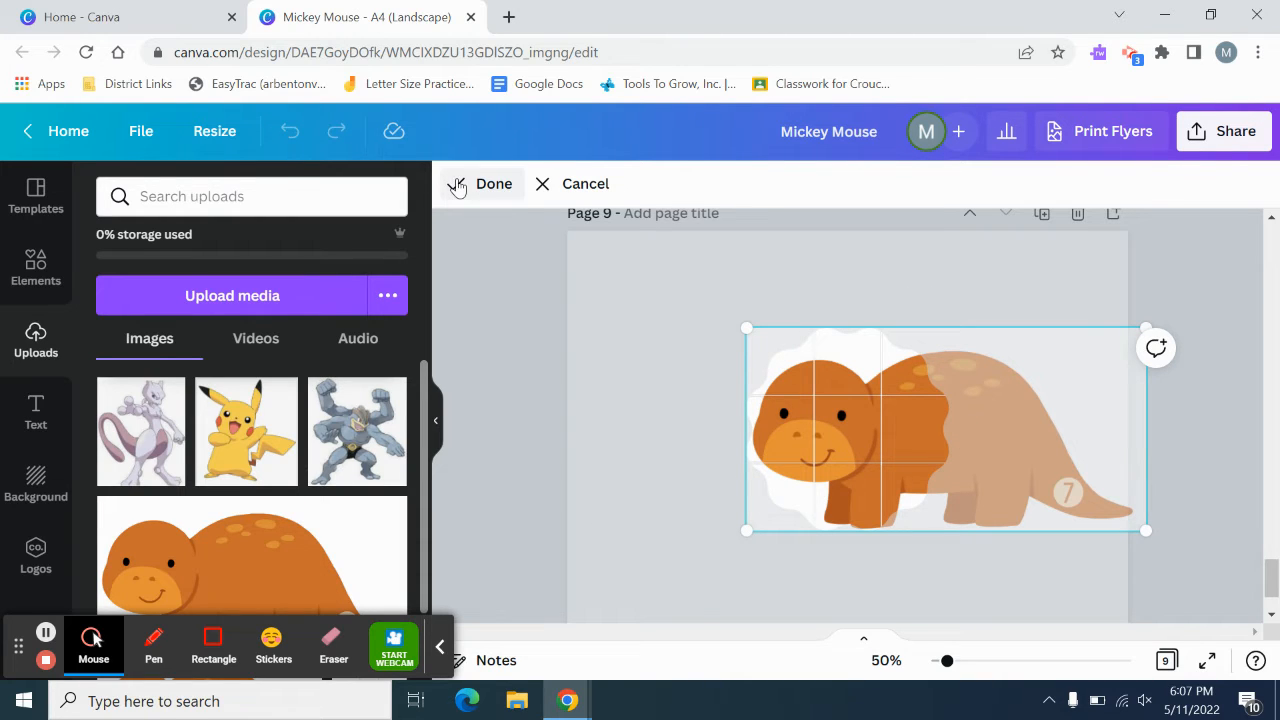
{"action": "left_click", "coordinate": [457, 187]}
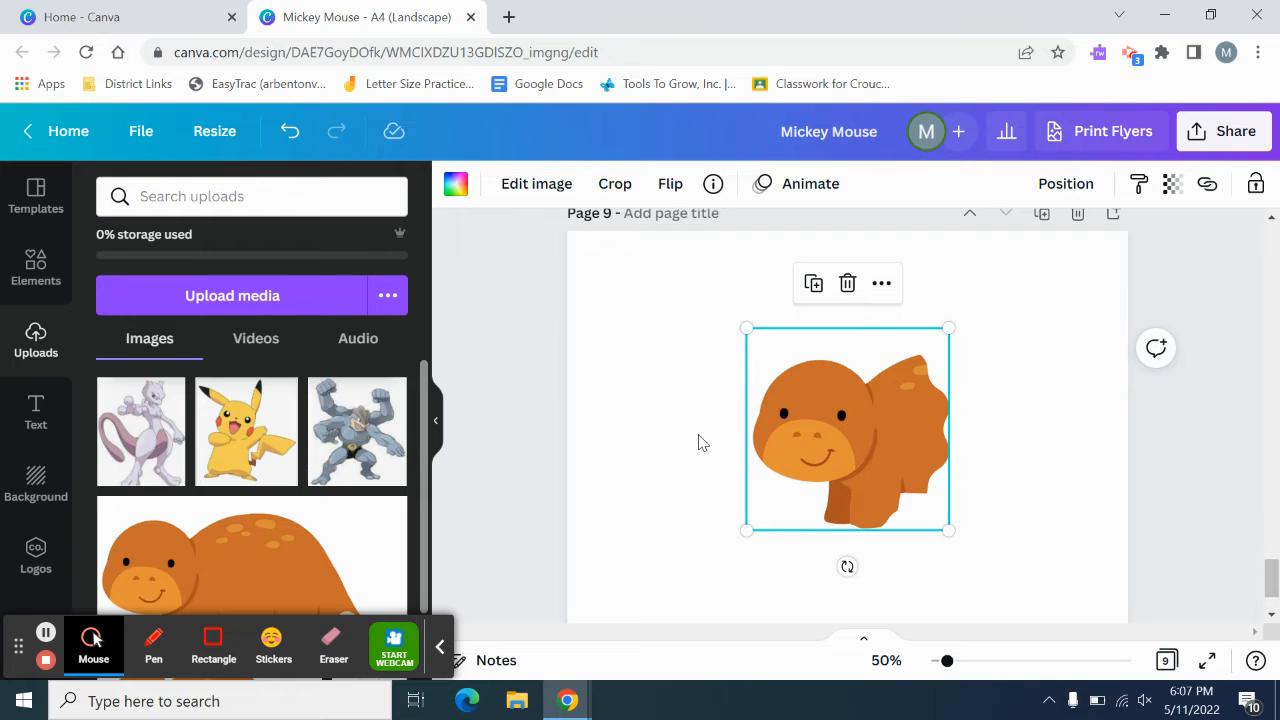
{"action": "left_click", "coordinate": [681, 344]}
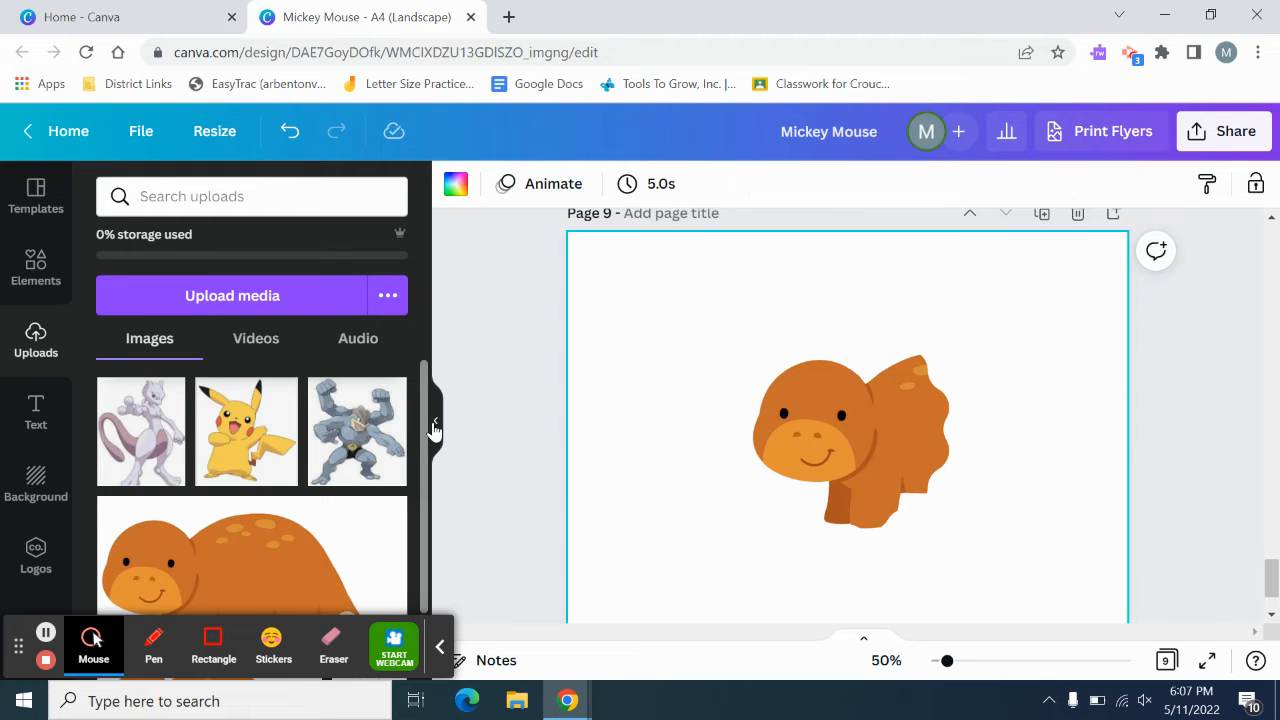
Look through the page animations for page 9, from Basic and Scale to Photo Movement and Slide in & out
{"action": "left_click", "coordinate": [436, 421]}
{"action": "left_click", "coordinate": [173, 183]}
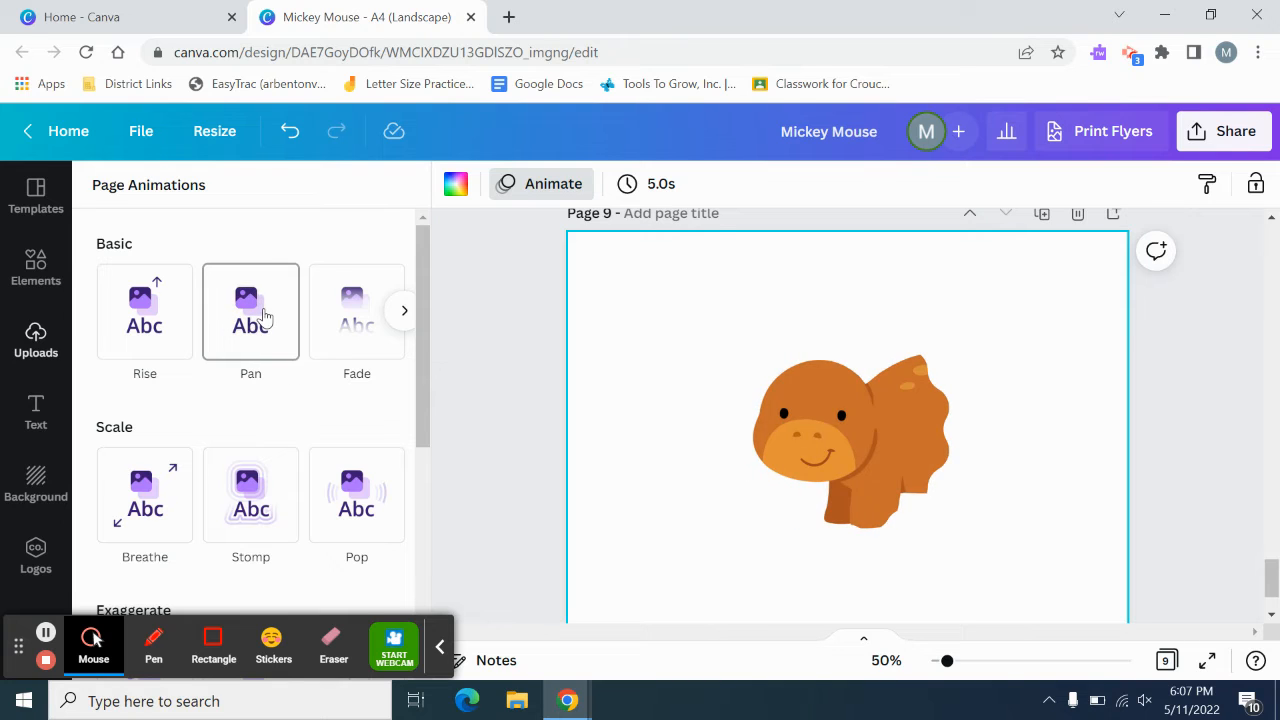
{"action": "left_click", "coordinate": [403, 315]}
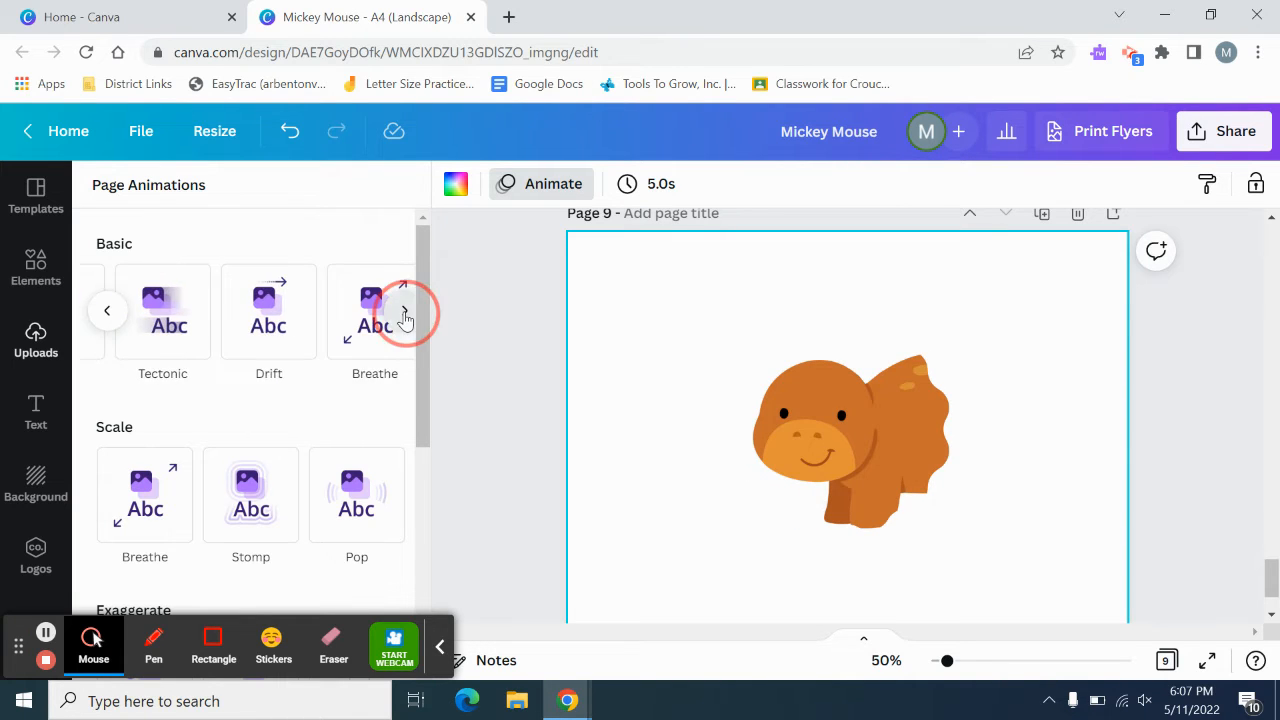
{"action": "scroll", "coordinate": [177, 286], "scroll_direction": "down", "scroll_amount": 3}
{"action": "scroll", "coordinate": [150, 400], "scroll_direction": "up", "scroll_amount": 2}
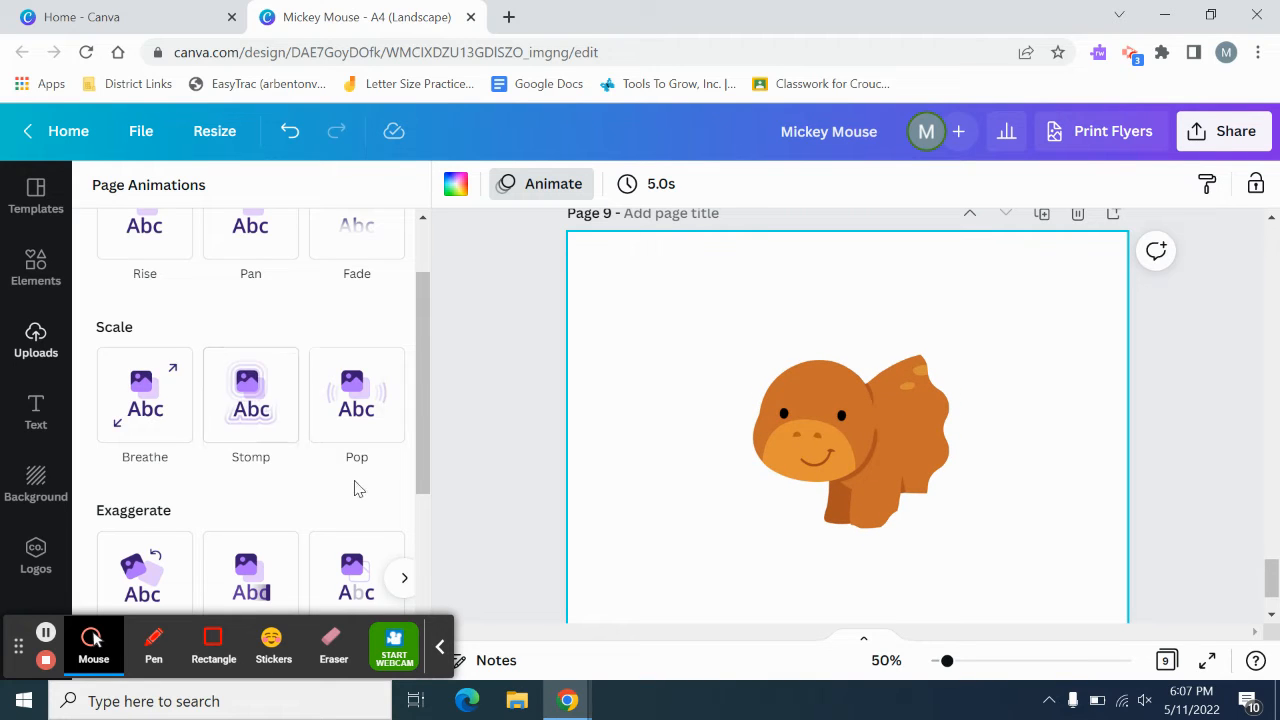
{"action": "scroll", "coordinate": [330, 460], "scroll_direction": "down", "scroll_amount": 3}
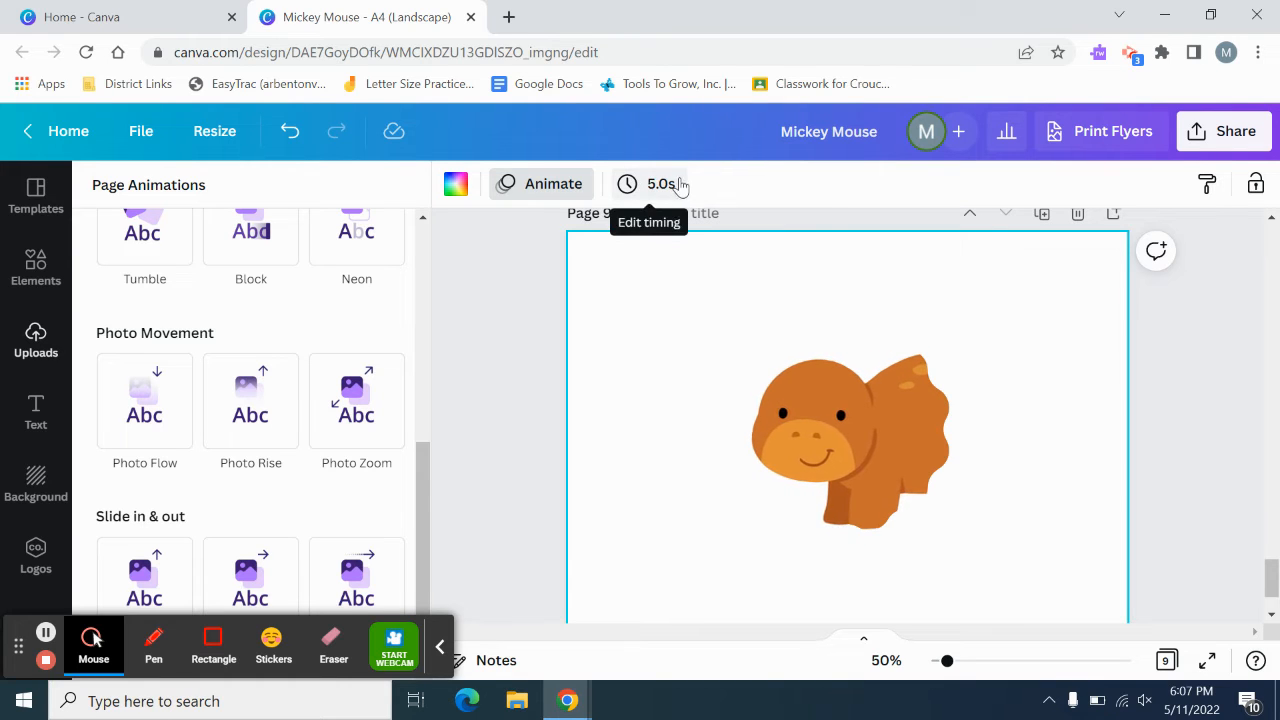
{"action": "scroll", "coordinate": [741, 343], "scroll_direction": "up", "scroll_amount": 1}
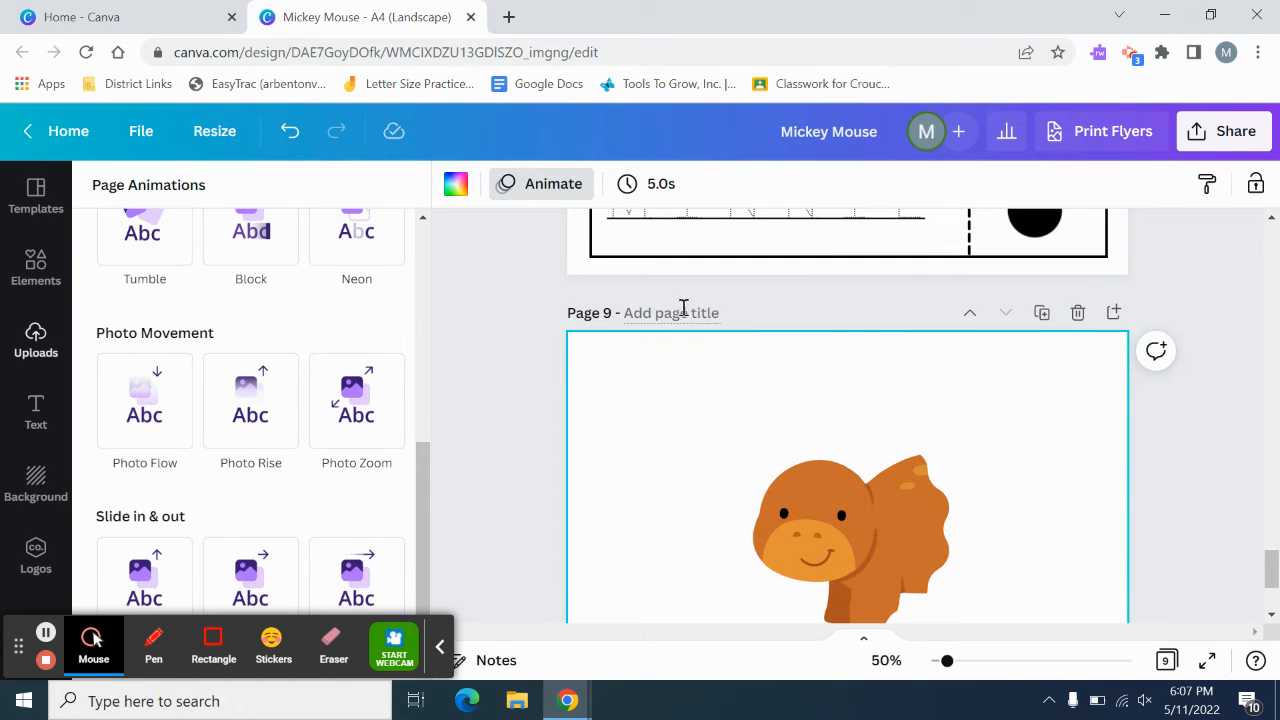
{"action": "scroll", "coordinate": [734, 406], "scroll_direction": "up", "scroll_amount": 4}
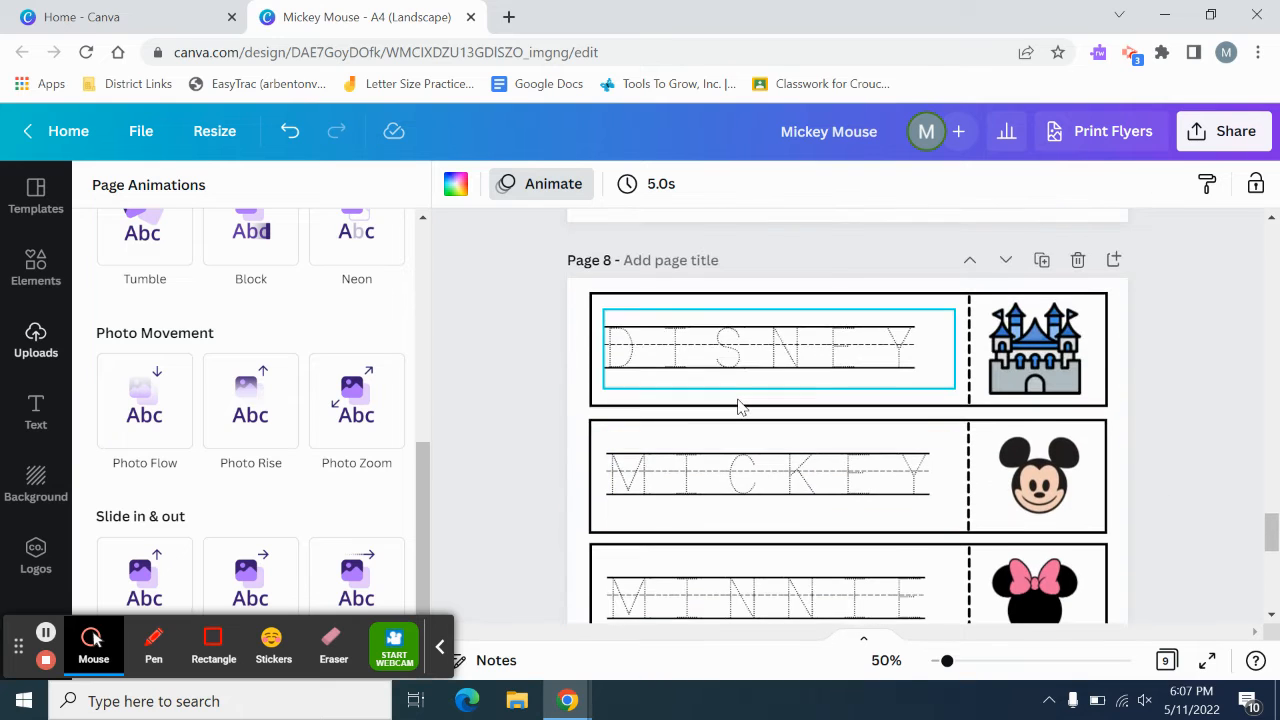
{"action": "scroll", "coordinate": [741, 407], "scroll_direction": "down", "scroll_amount": 5}
{"action": "scroll", "coordinate": [737, 408], "scroll_direction": "down", "scroll_amount": 2}
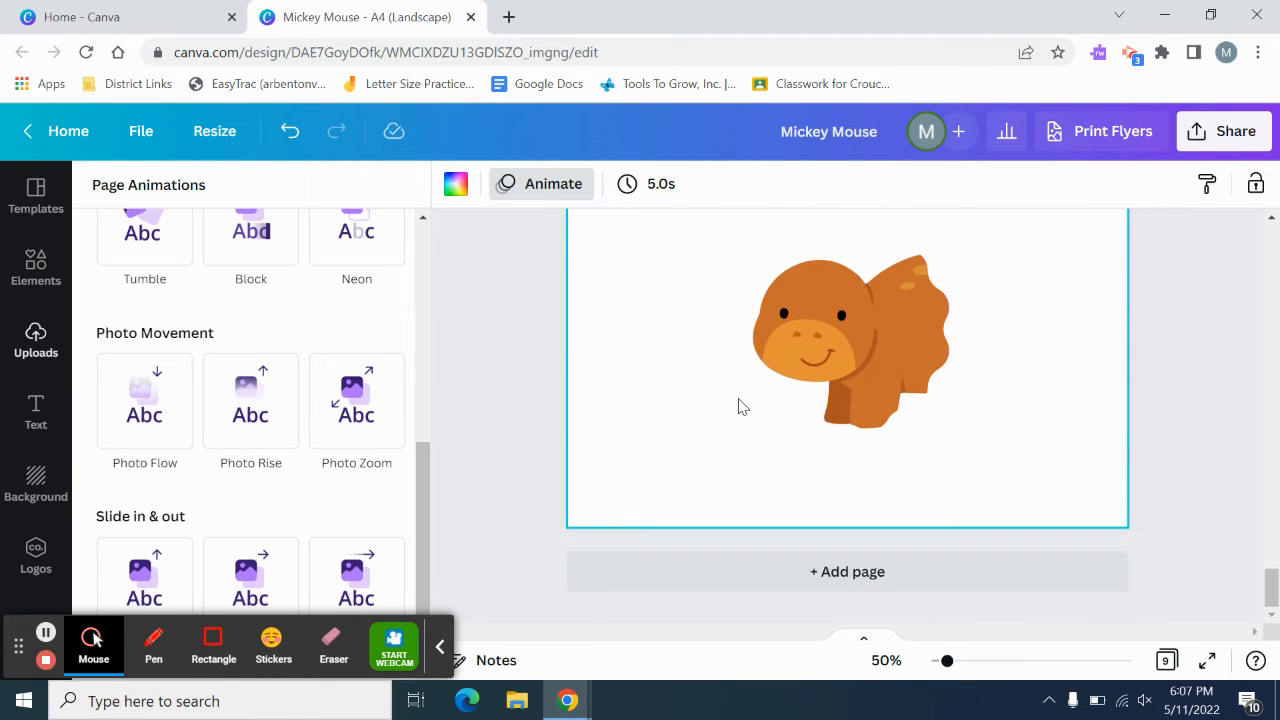
{"action": "scroll", "coordinate": [737, 408], "scroll_direction": "up", "scroll_amount": 1}
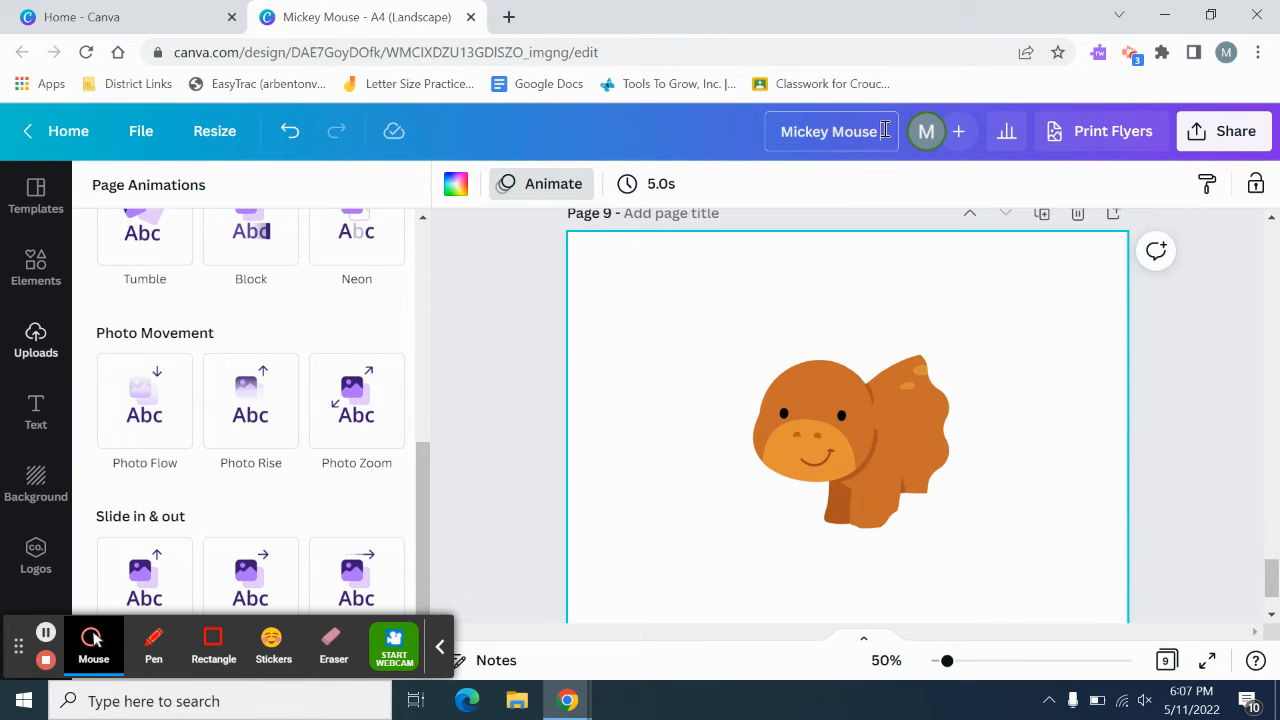
Open the design's title for editing and leave the title field
{"action": "left_click", "coordinate": [809, 132]}
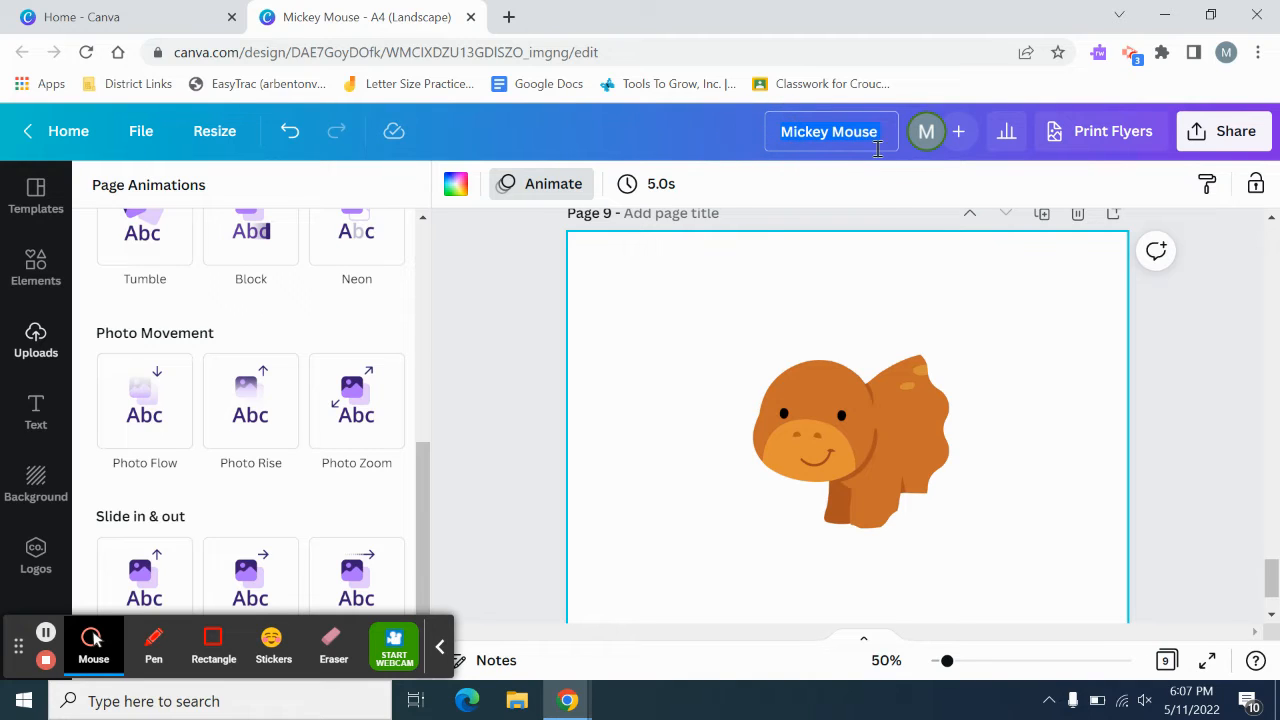
{"action": "left_click", "coordinate": [795, 132]}
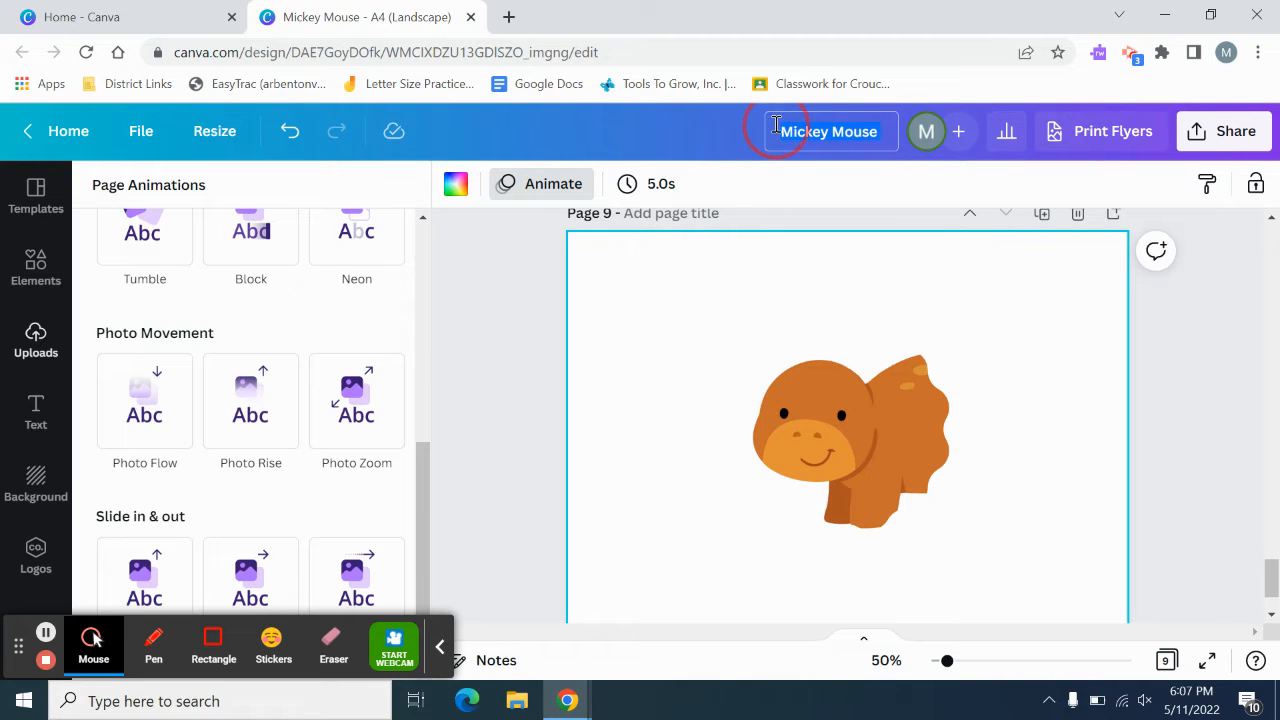
{"action": "left_click", "coordinate": [677, 403]}
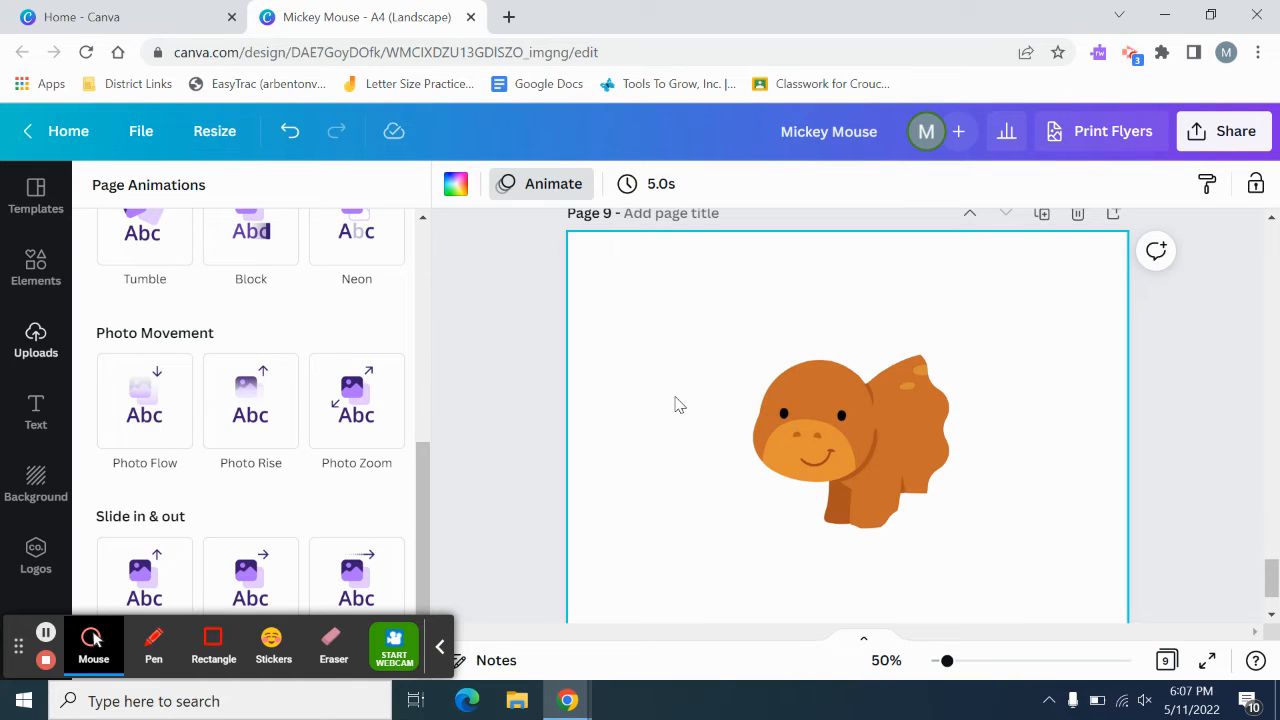
Set the design's link sharing to Anyone with the link and open its permission choices
{"action": "left_click", "coordinate": [957, 131]}
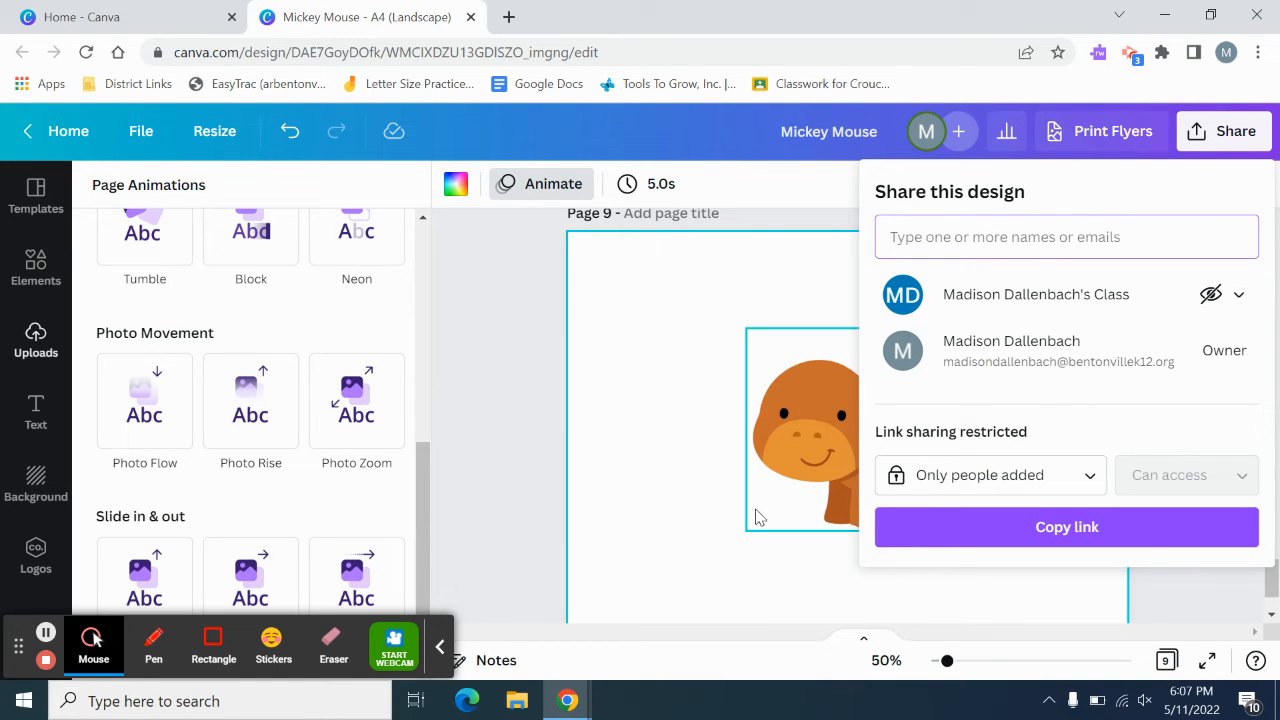
{"action": "left_click", "coordinate": [1097, 486]}
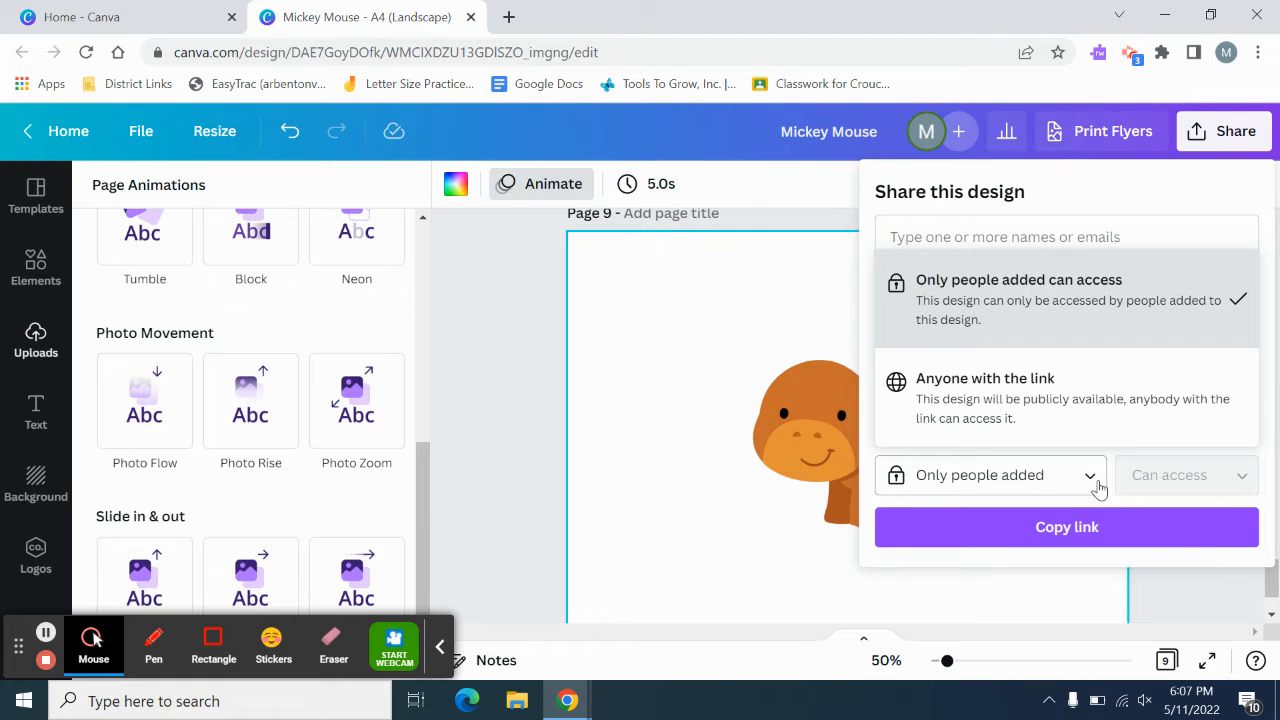
{"action": "left_click", "coordinate": [1084, 398]}
{"action": "left_click", "coordinate": [1187, 486]}
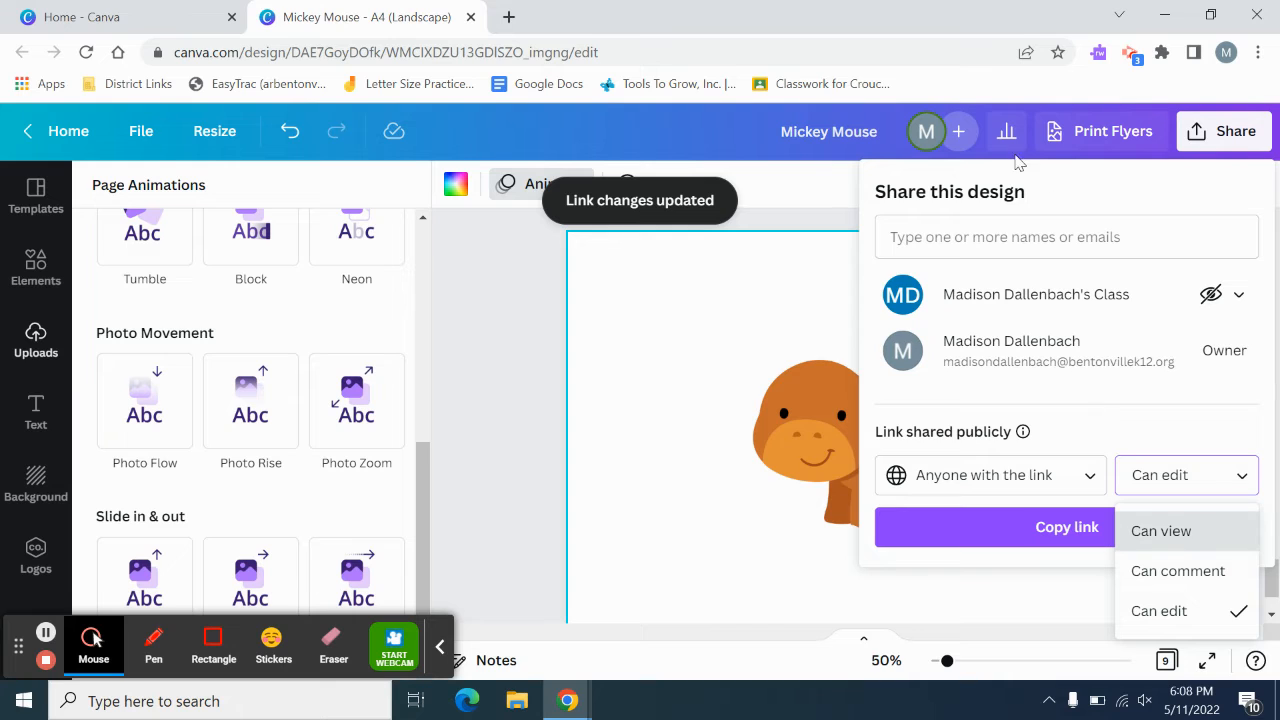
Leave the link permission choices, view the option to print the design as a flyer, and close it
{"action": "left_click", "coordinate": [749, 414]}
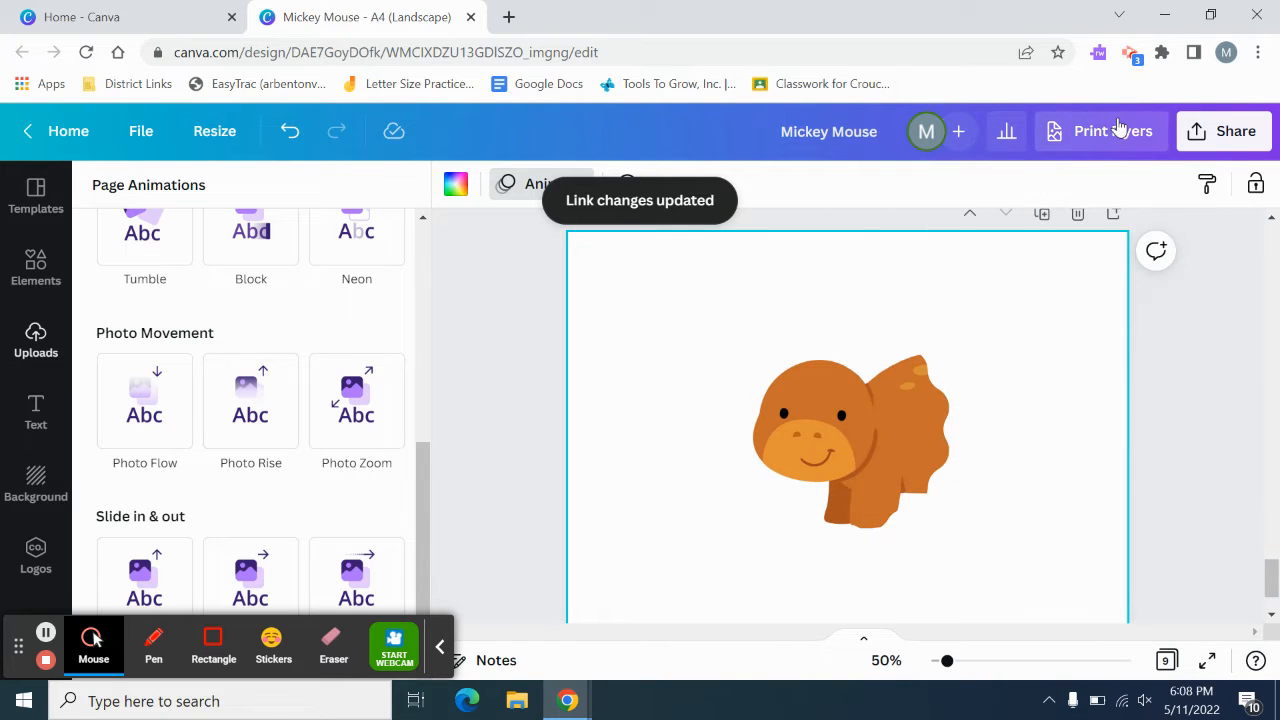
{"action": "left_click", "coordinate": [1113, 135]}
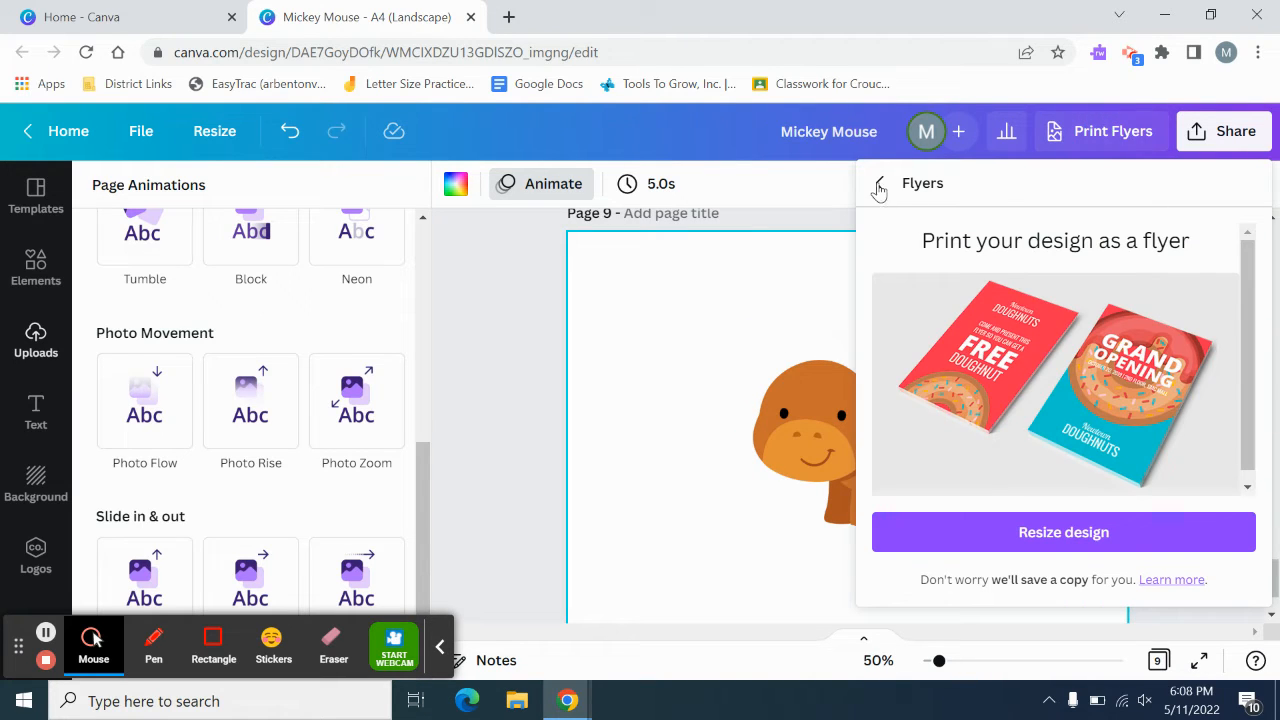
{"action": "left_click", "coordinate": [873, 184]}
Open the design's share options and look through them from Assignment and Google Classroom to Download and Print your design
{"action": "left_click", "coordinate": [1226, 136]}
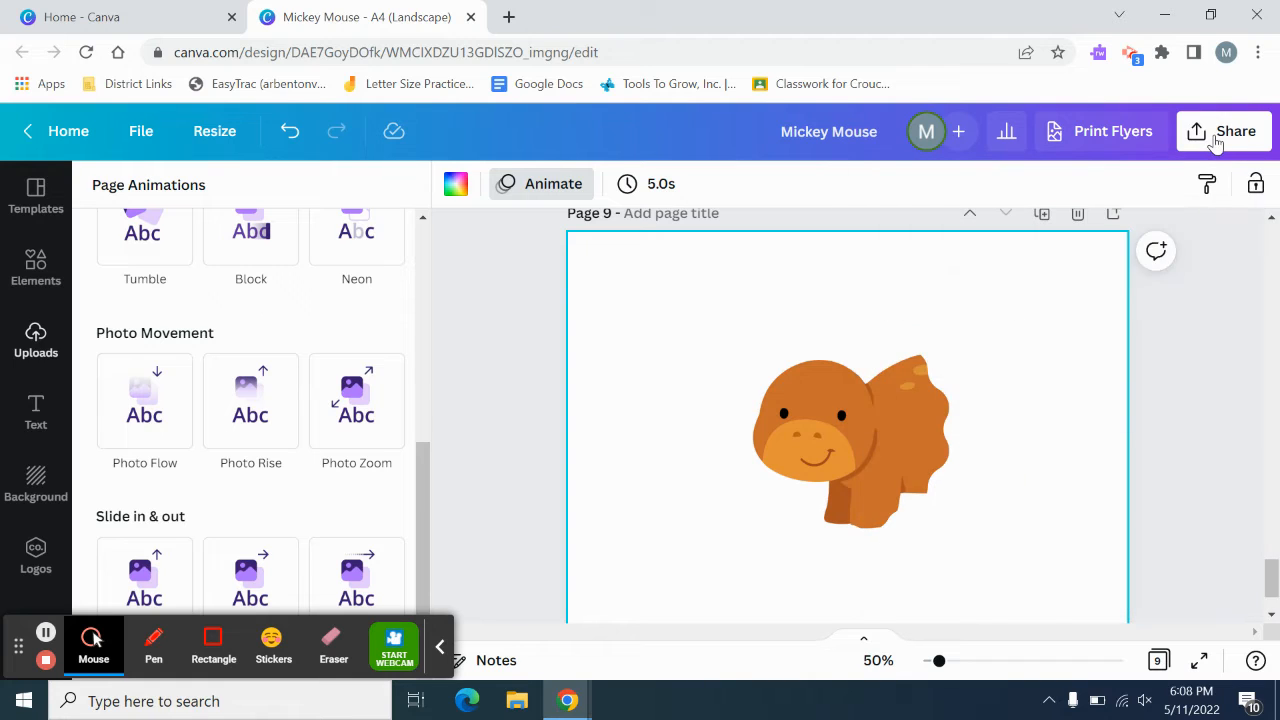
{"action": "left_click", "coordinate": [1215, 143]}
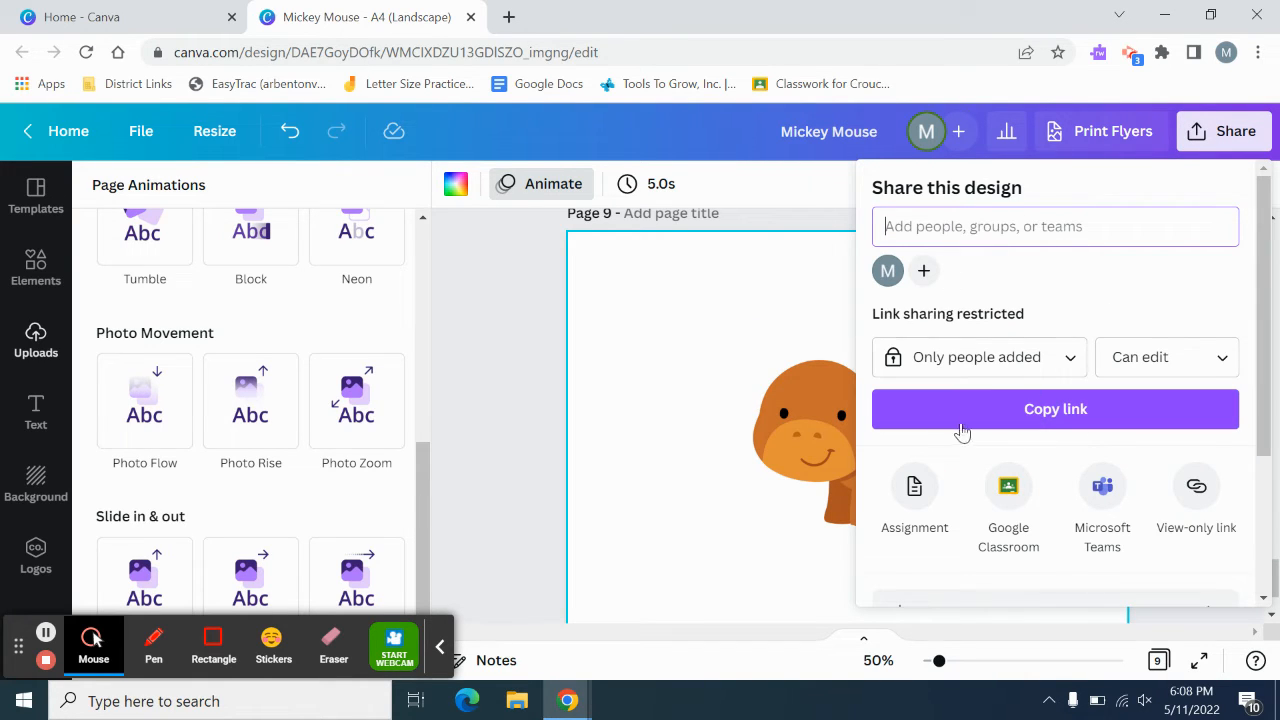
{"action": "scroll", "coordinate": [963, 440], "scroll_direction": "down", "scroll_amount": 2}
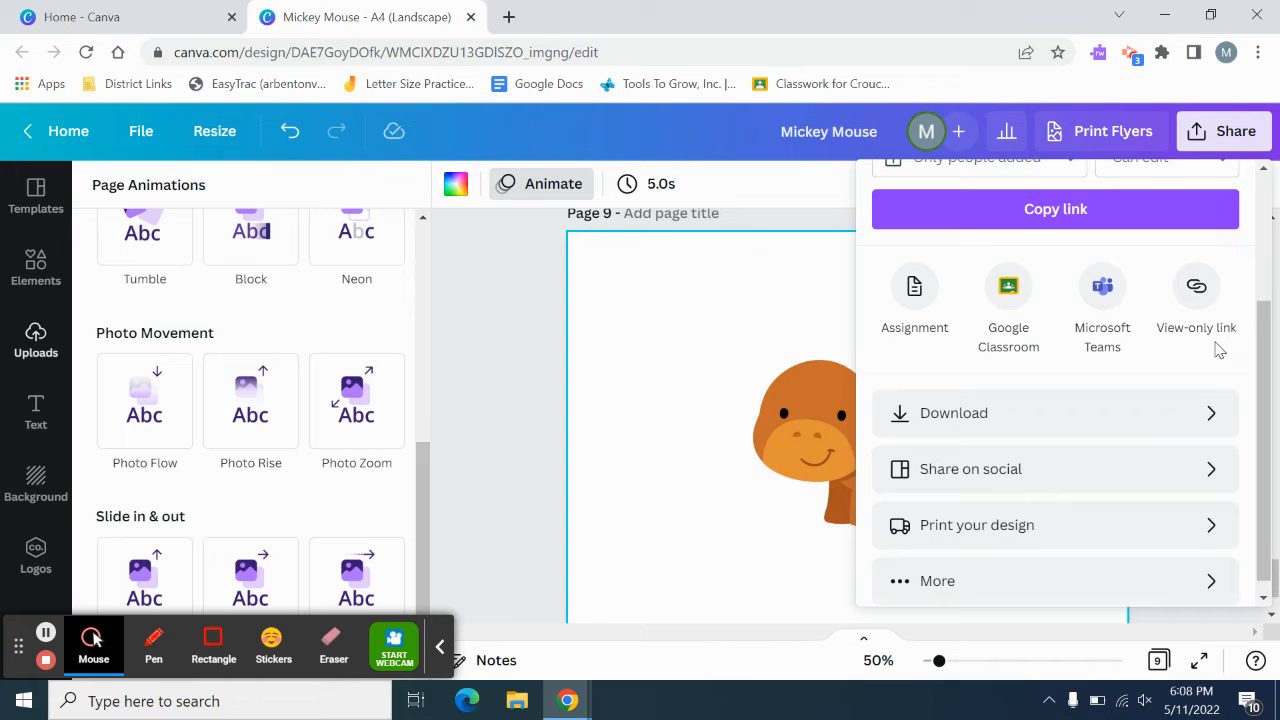
{"action": "scroll", "coordinate": [968, 472], "scroll_direction": "down", "scroll_amount": 1}
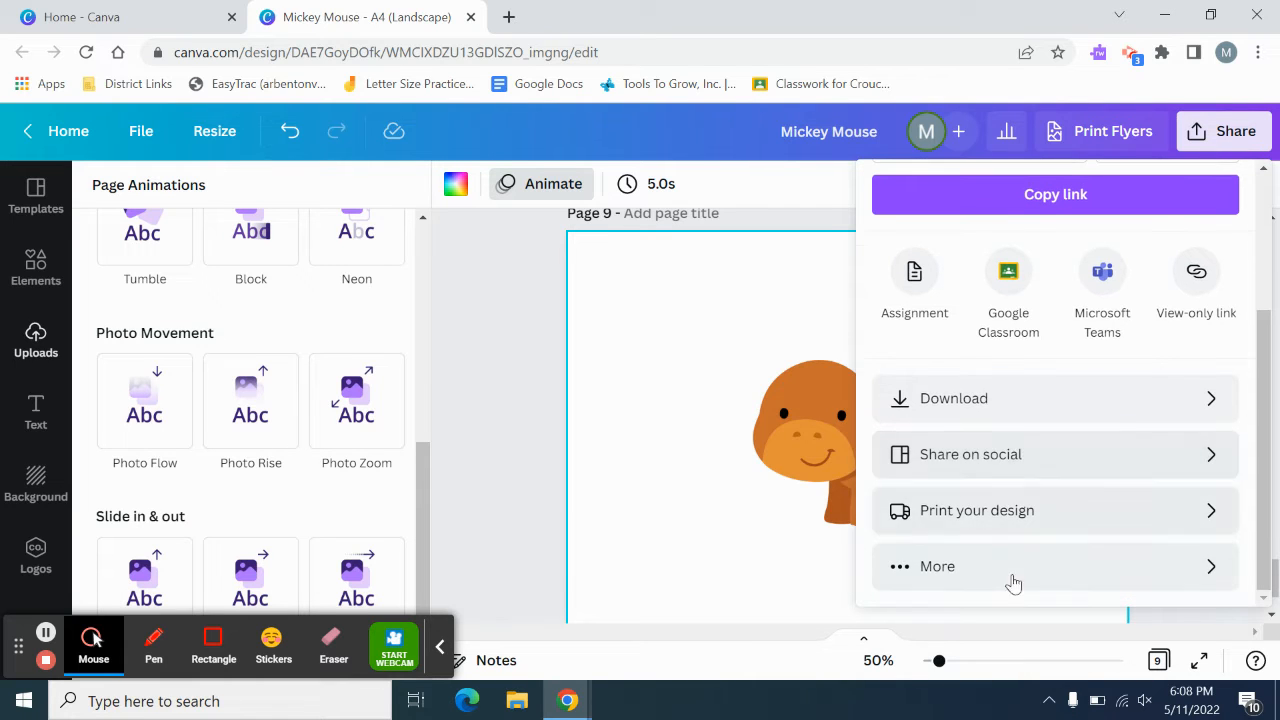
Examine the file types offered for downloading the design and return to the share options
{"action": "left_click", "coordinate": [957, 400]}
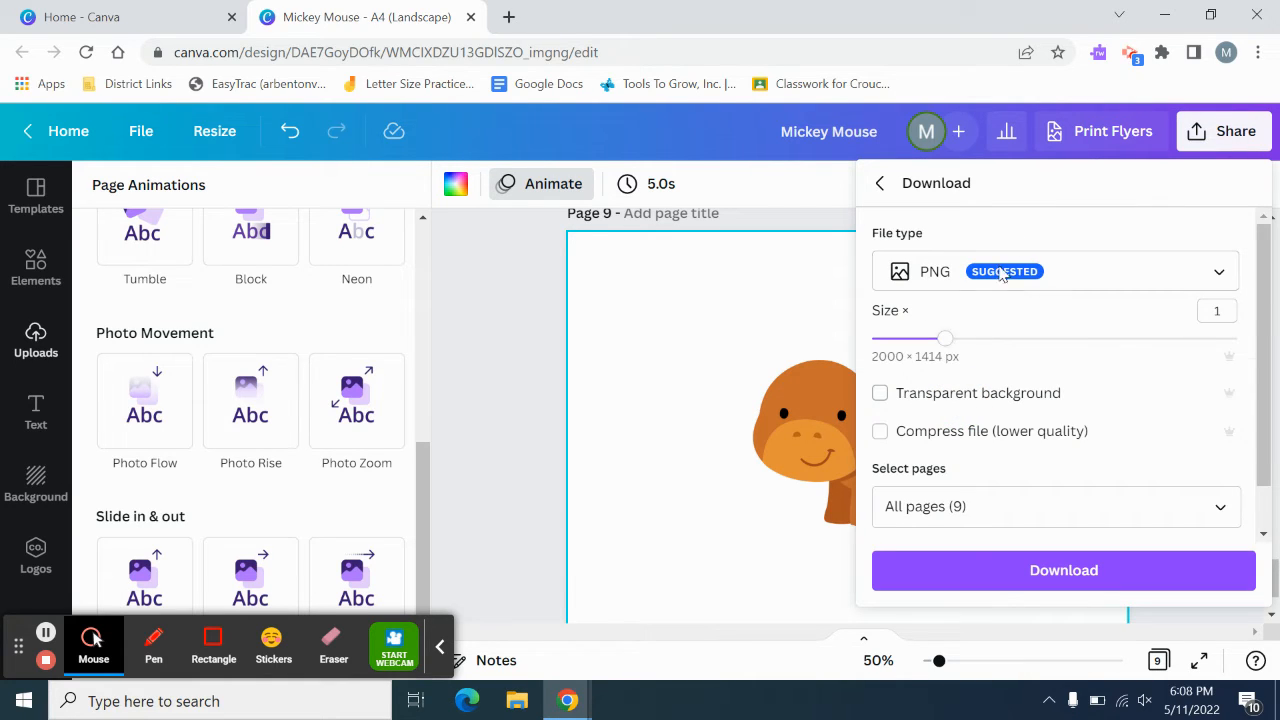
{"action": "left_click", "coordinate": [1113, 279]}
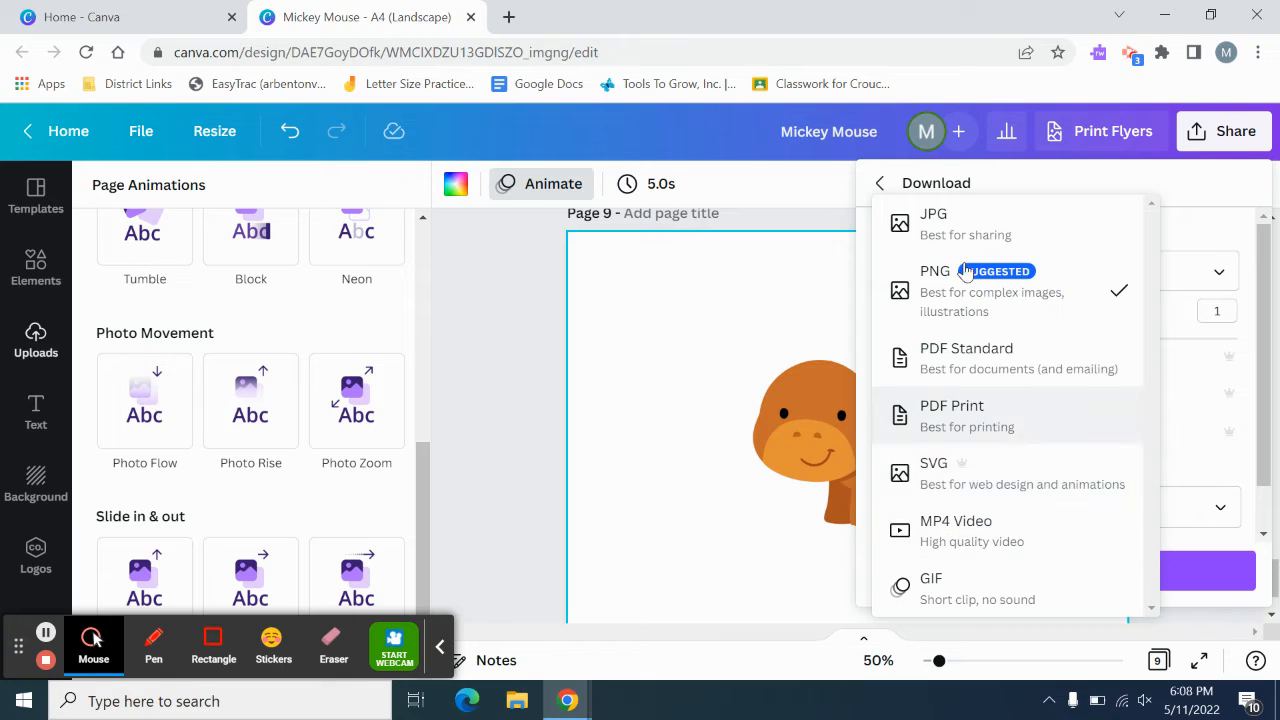
{"action": "left_click", "coordinate": [907, 188]}
{"action": "left_click", "coordinate": [889, 186]}
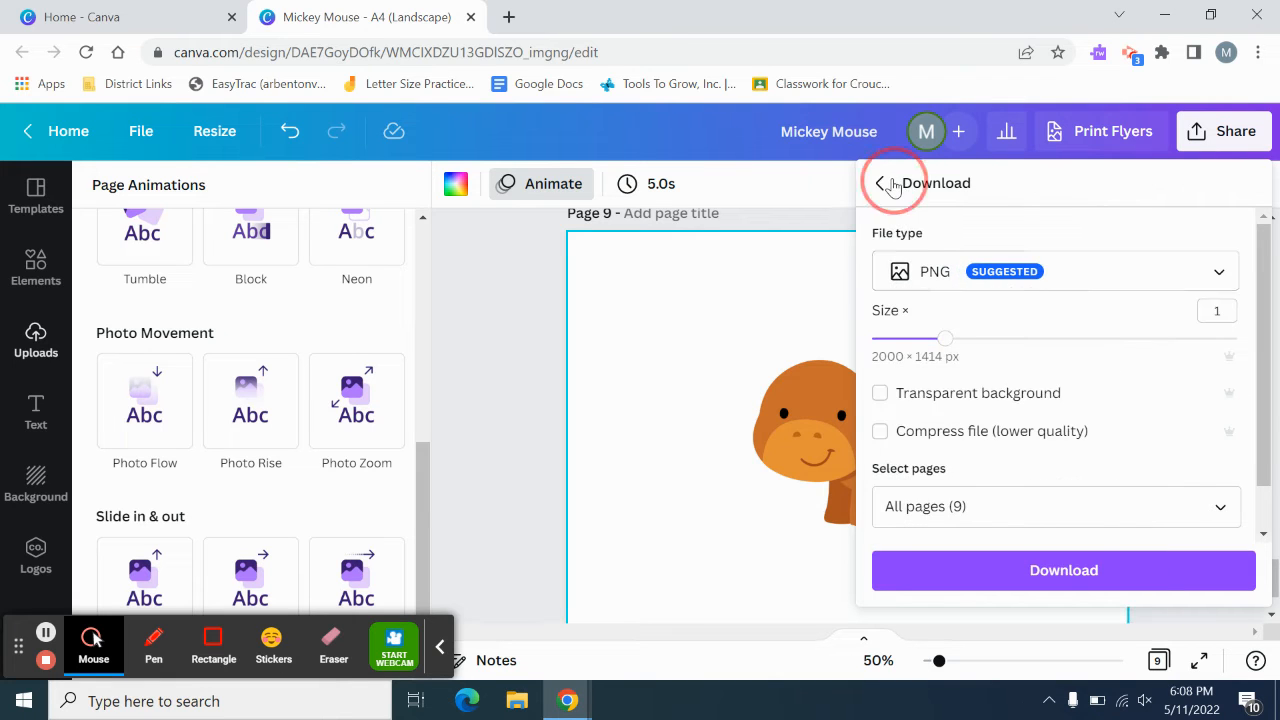
{"action": "scroll", "coordinate": [1075, 494], "scroll_direction": "down", "scroll_amount": 3}
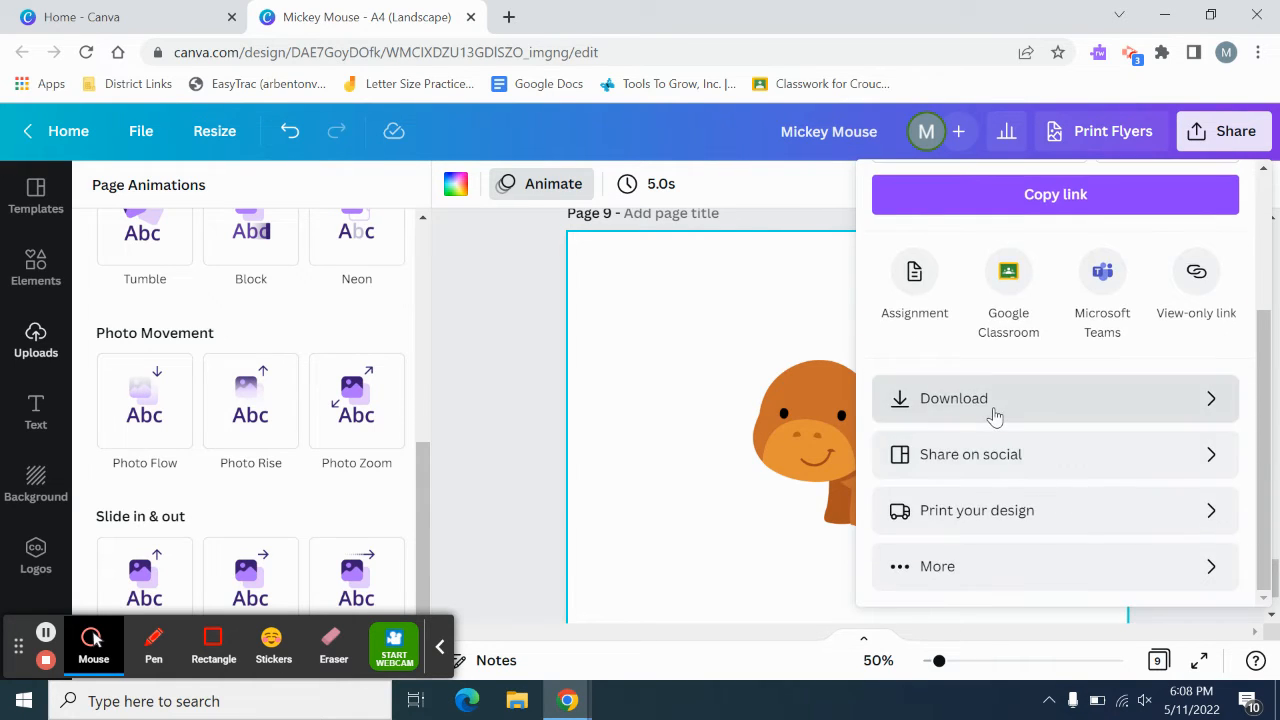
Reopen the download settings and set the file type to PDF Print
{"action": "left_click", "coordinate": [991, 410]}
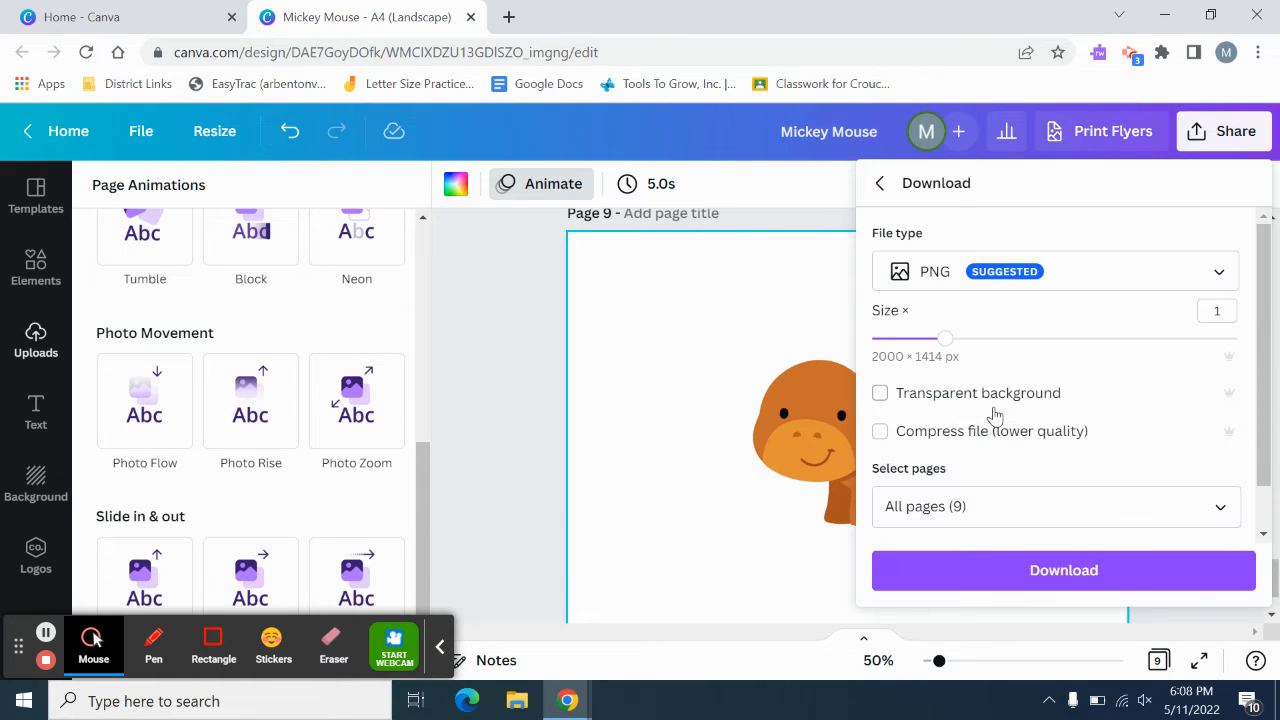
{"action": "left_click", "coordinate": [1069, 275]}
{"action": "left_click", "coordinate": [970, 432]}
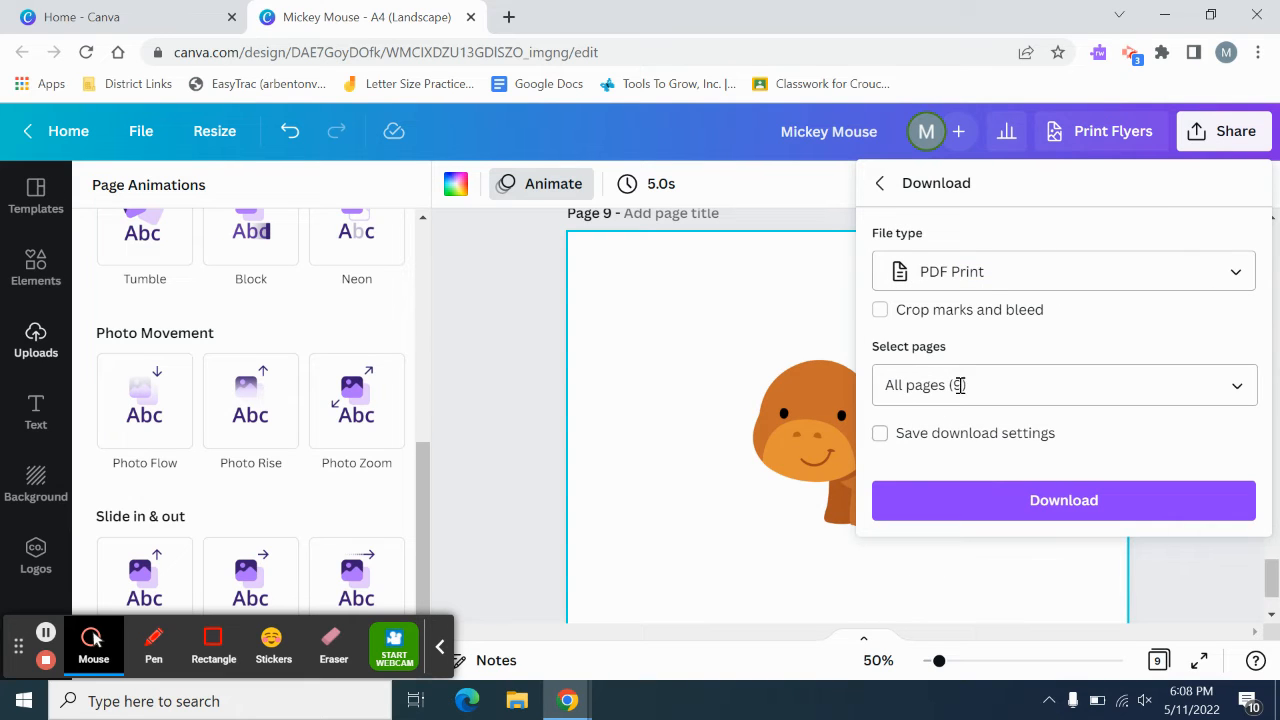
Try choosing pages 1 and 2 and all pages for the download, clear the selection, and close the download settings
{"action": "left_click", "coordinate": [1240, 388]}
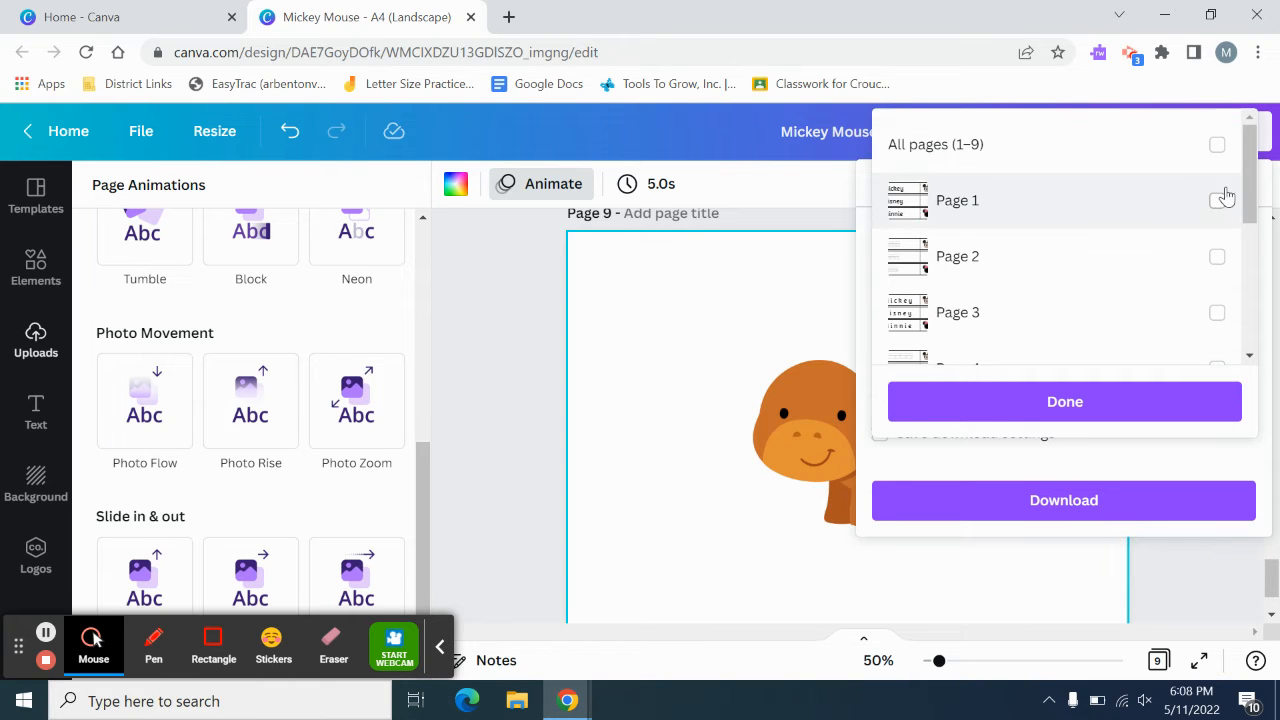
{"action": "left_click", "coordinate": [1218, 203]}
{"action": "left_click", "coordinate": [1219, 255]}
{"action": "left_click", "coordinate": [1218, 202]}
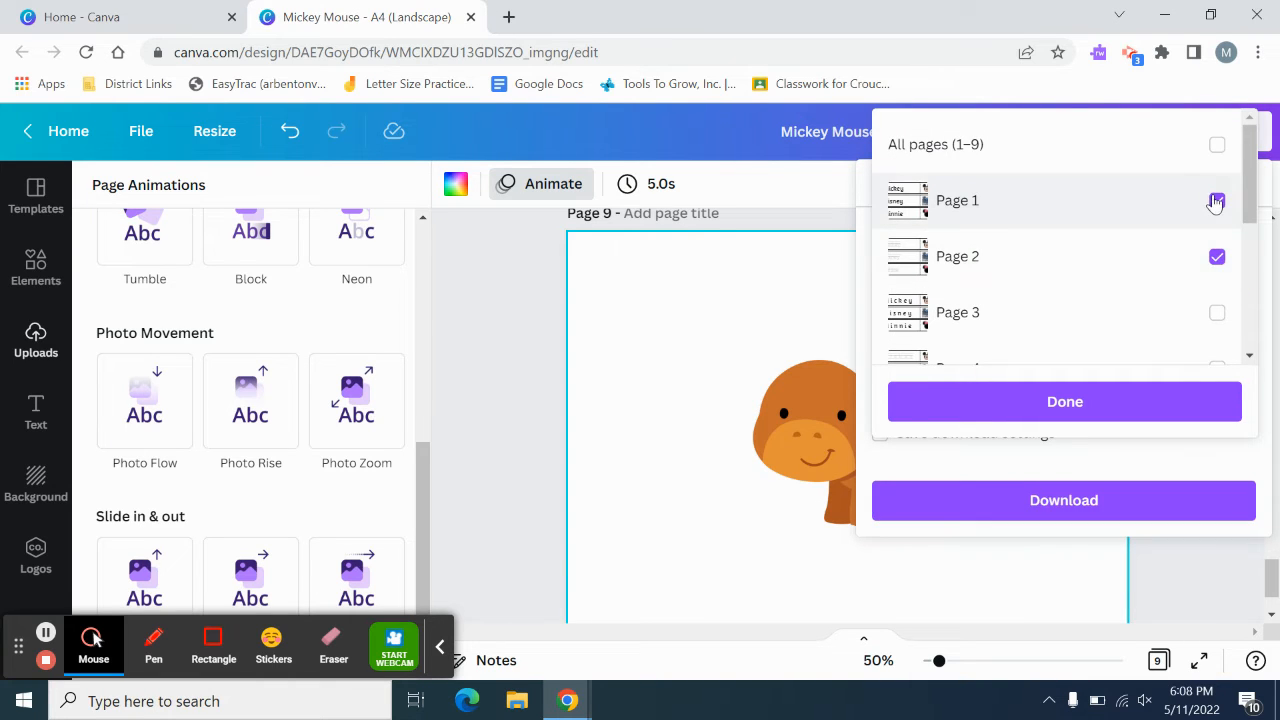
{"action": "left_click", "coordinate": [1218, 256]}
{"action": "left_click", "coordinate": [1217, 145]}
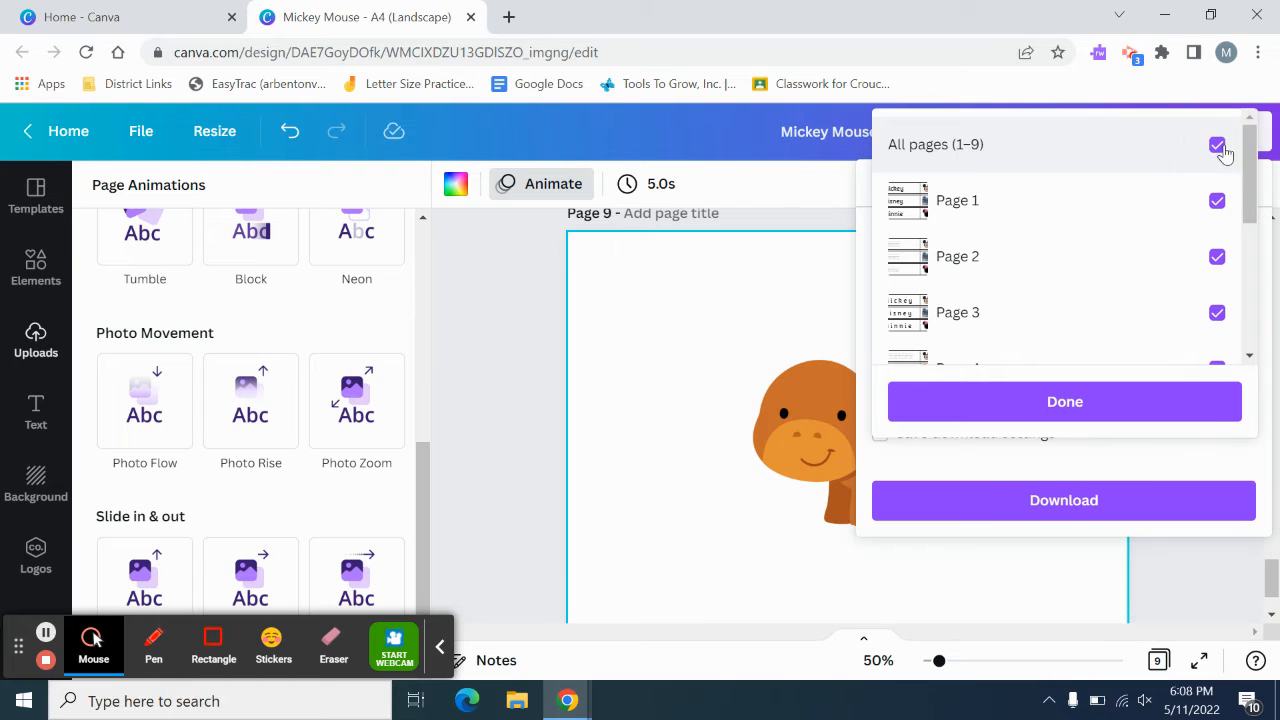
{"action": "left_click", "coordinate": [1217, 145]}
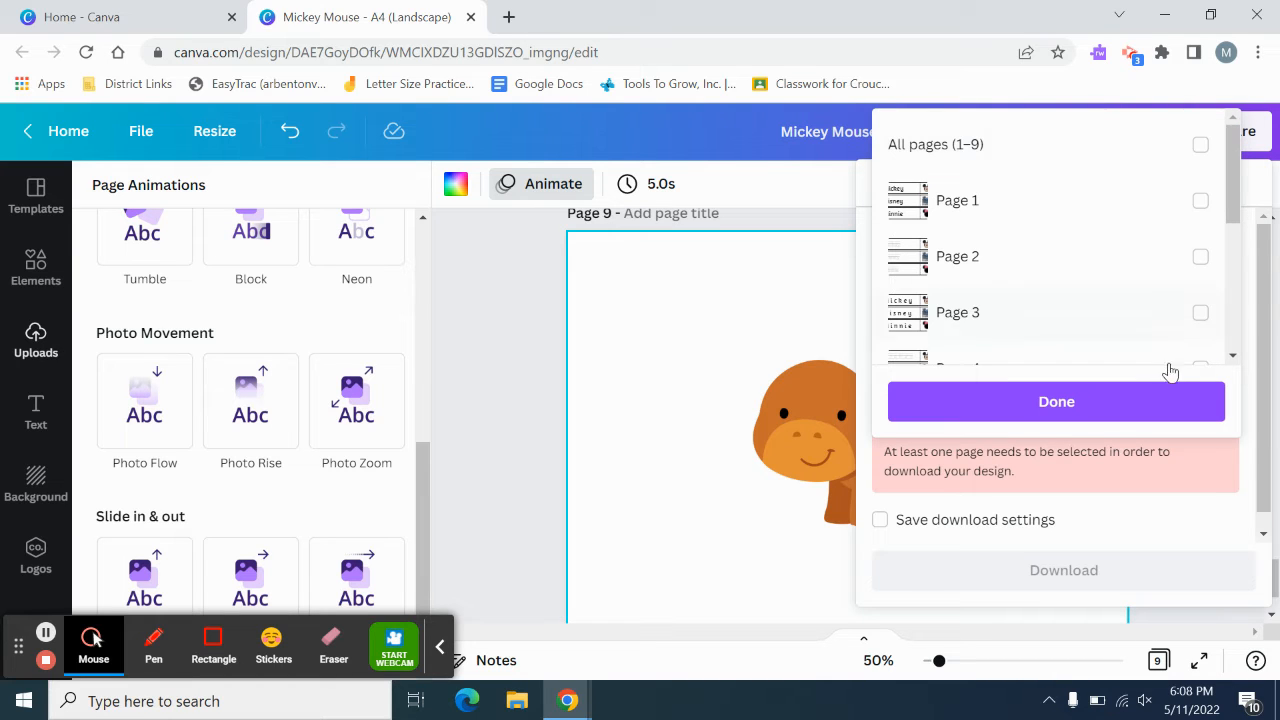
{"action": "left_click", "coordinate": [1142, 513]}
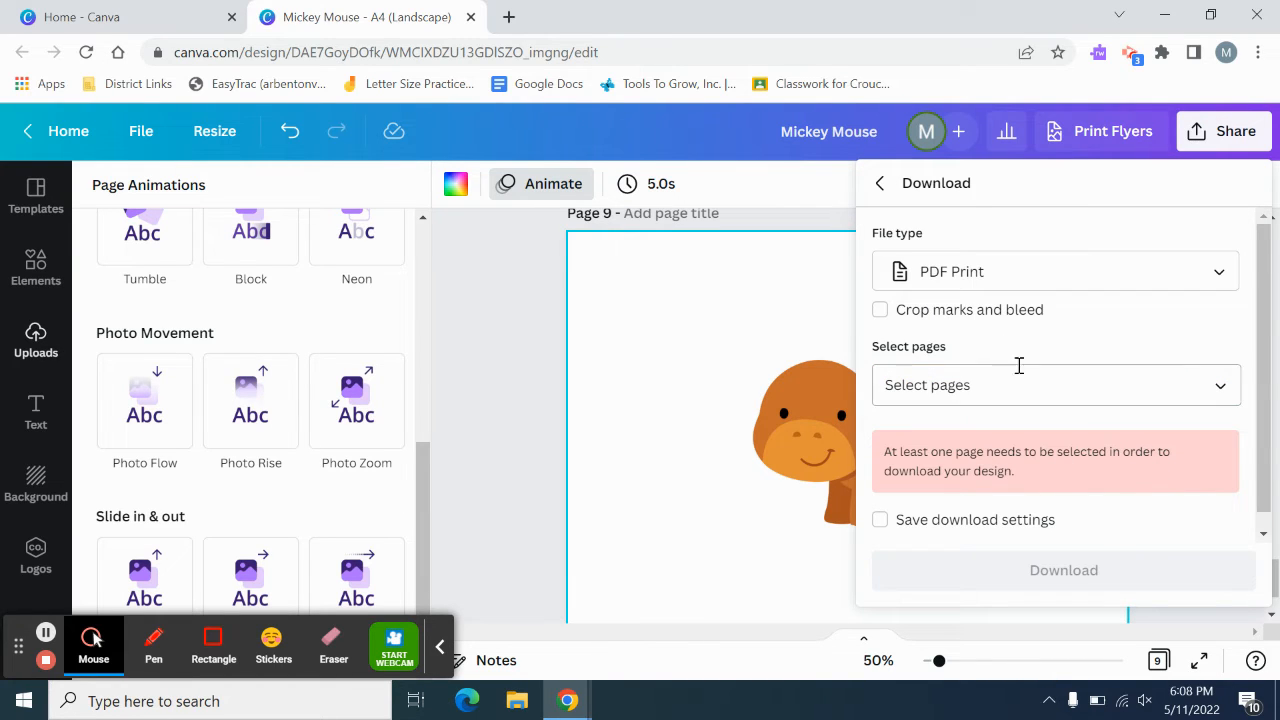
{"action": "left_click", "coordinate": [575, 355]}
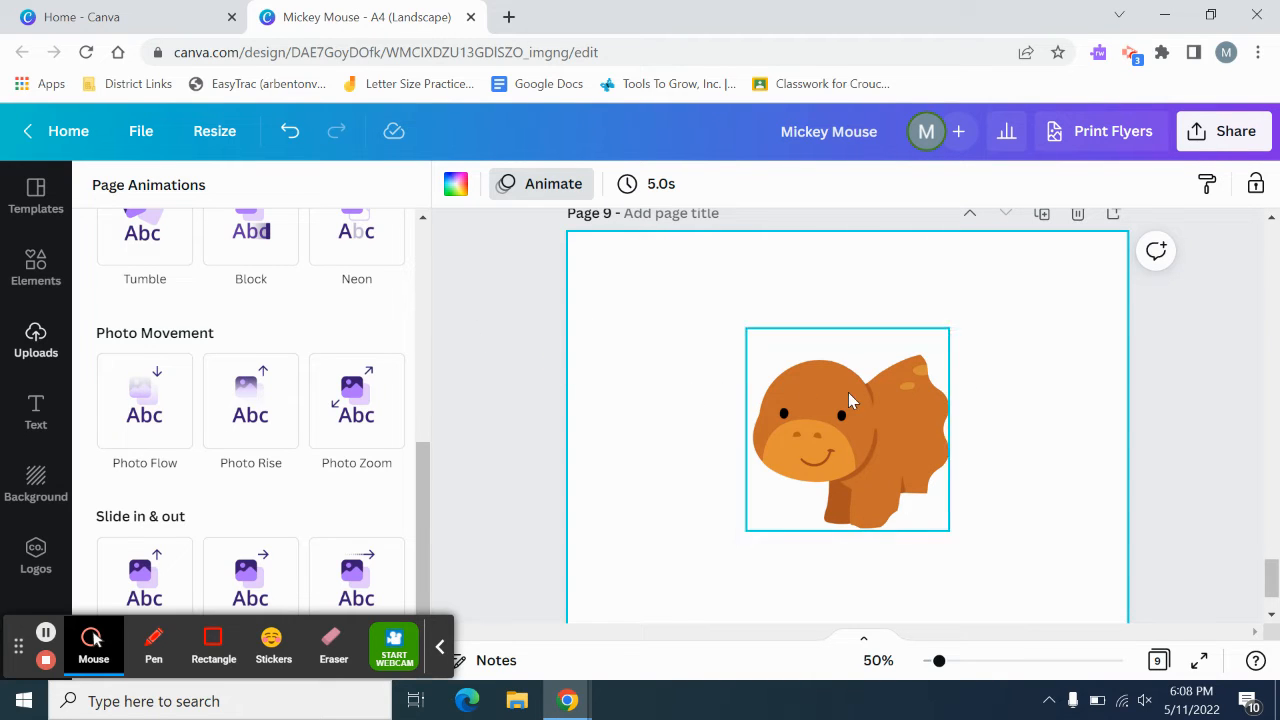
Copy the dotted DISNEY tracing text from page 8 and paste it onto page 9
{"action": "scroll", "coordinate": [820, 370], "scroll_direction": "up", "scroll_amount": 5}
{"action": "right_click", "coordinate": [800, 350]}
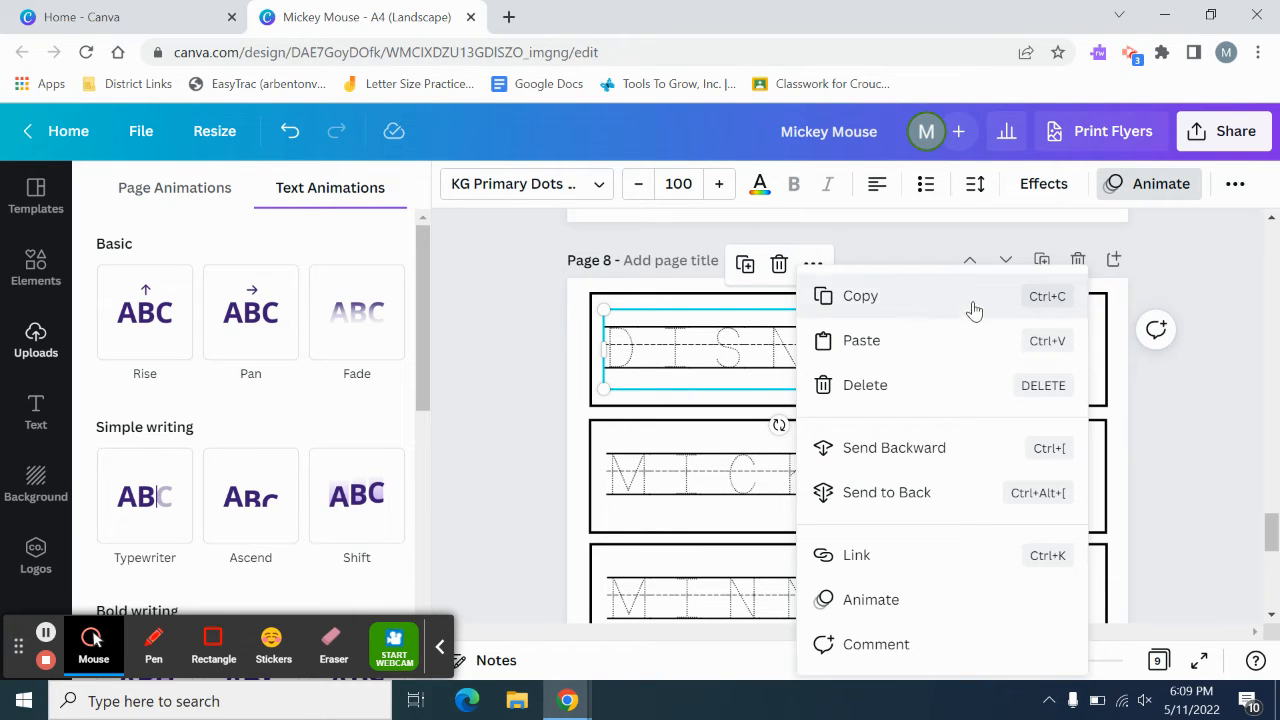
{"action": "left_click", "coordinate": [878, 304]}
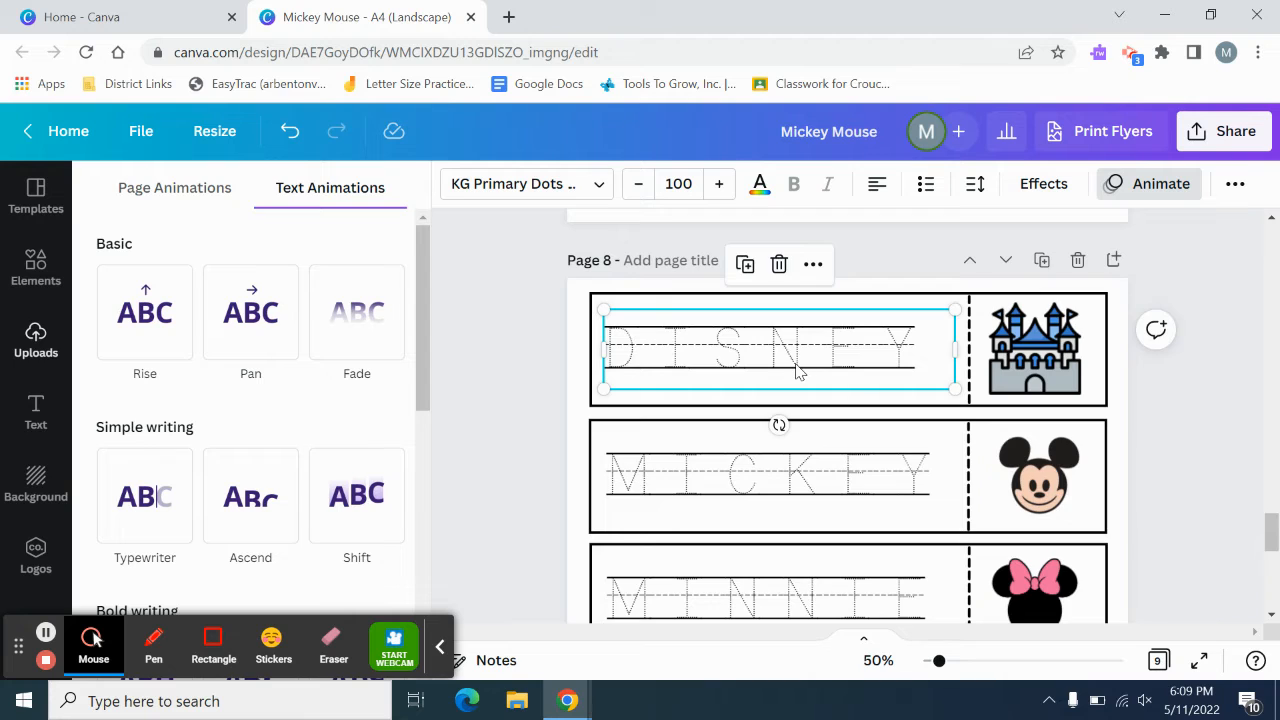
{"action": "scroll", "coordinate": [797, 370], "scroll_direction": "down", "scroll_amount": 6}
{"action": "scroll", "coordinate": [697, 346], "scroll_direction": "up", "scroll_amount": 1}
{"action": "right_click", "coordinate": [652, 272]}
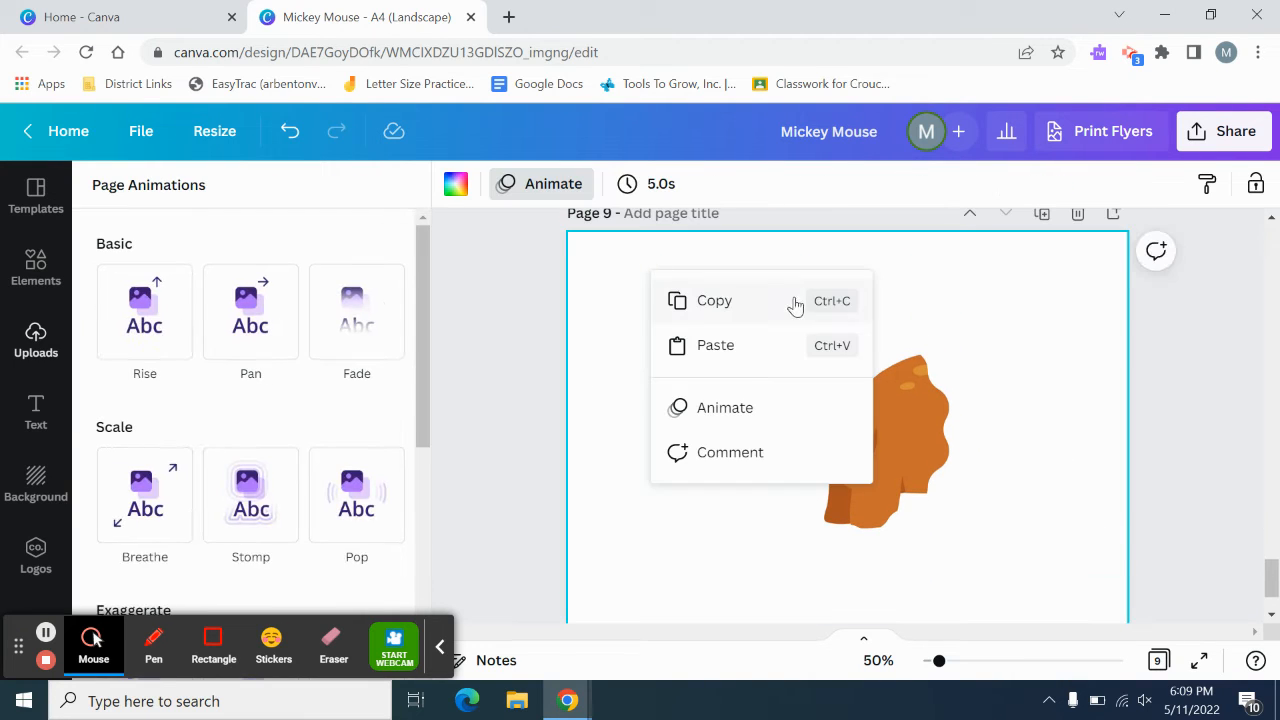
{"action": "left_click", "coordinate": [714, 347]}
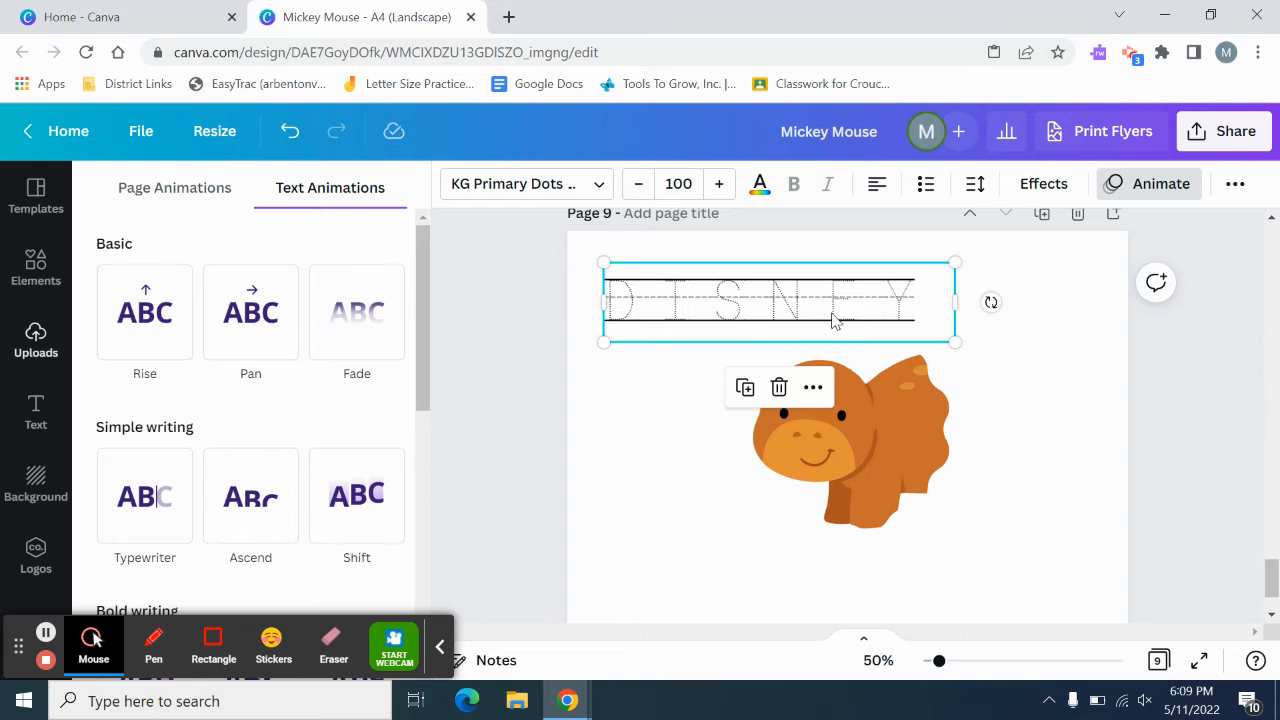
Try a bulleted and a numbered list on the DISNEY text and undo both list changes
{"action": "left_click", "coordinate": [500, 423]}
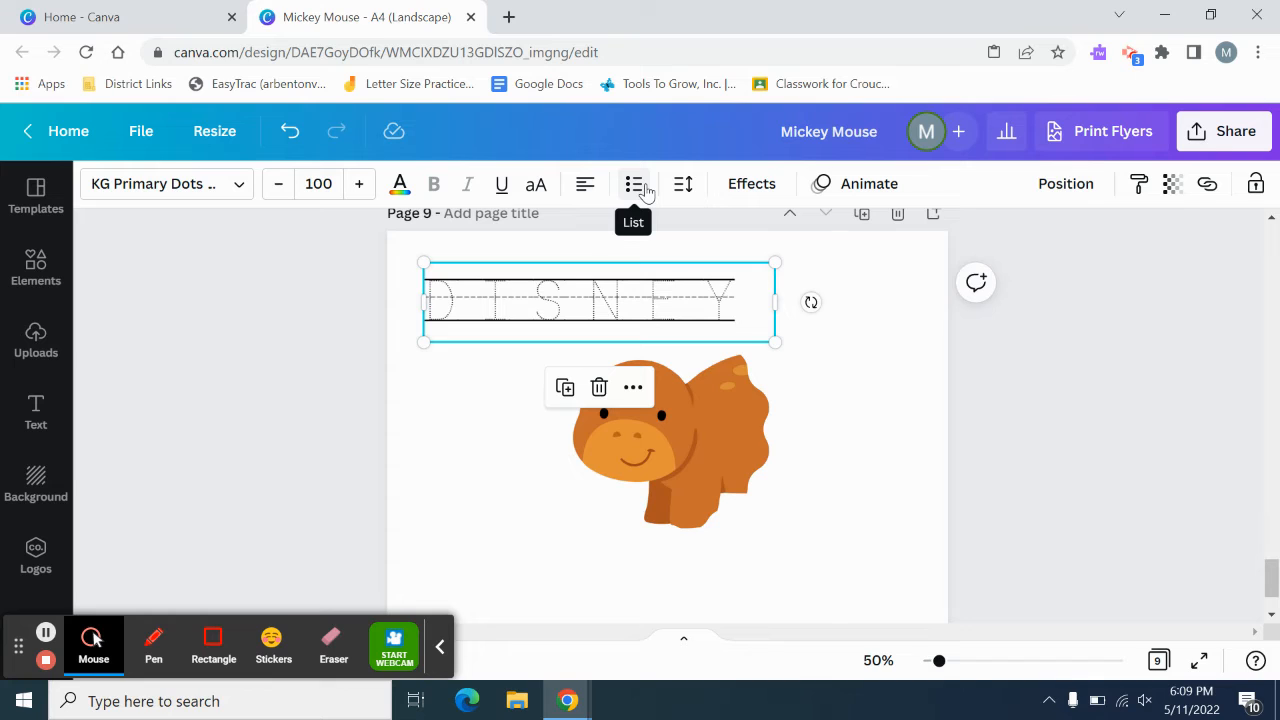
{"action": "left_click", "coordinate": [636, 185]}
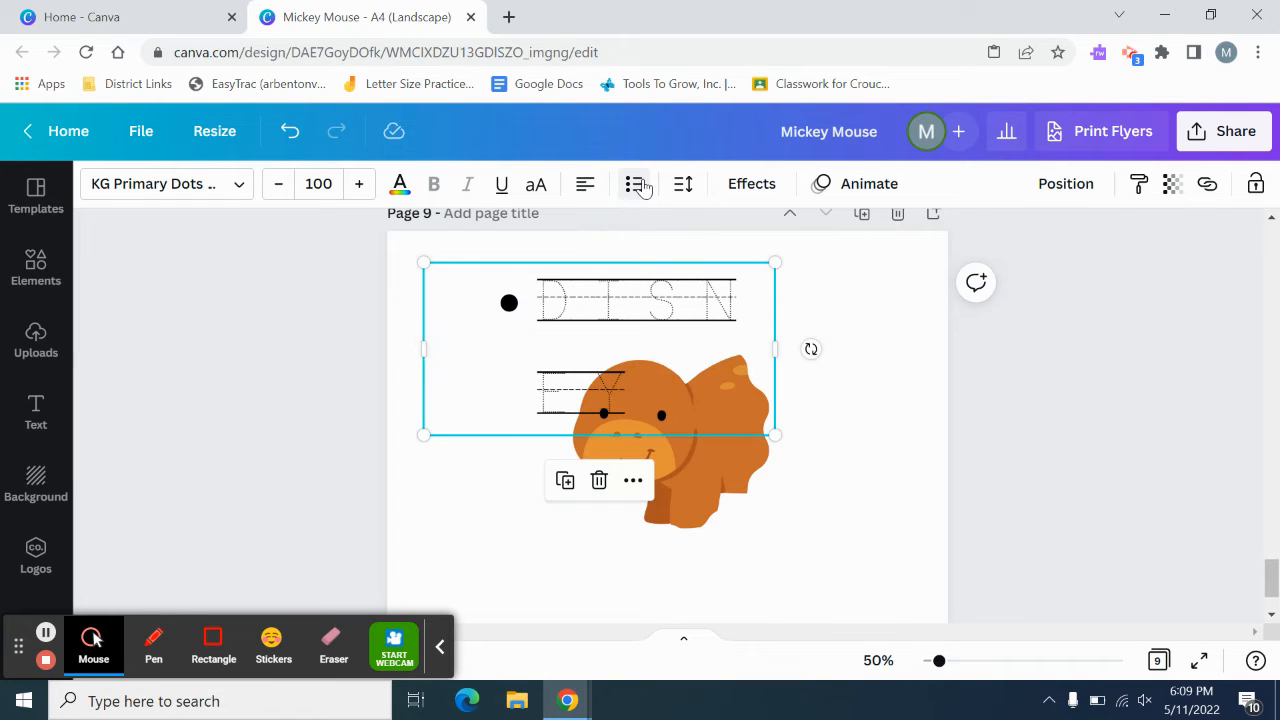
{"action": "left_click", "coordinate": [640, 185]}
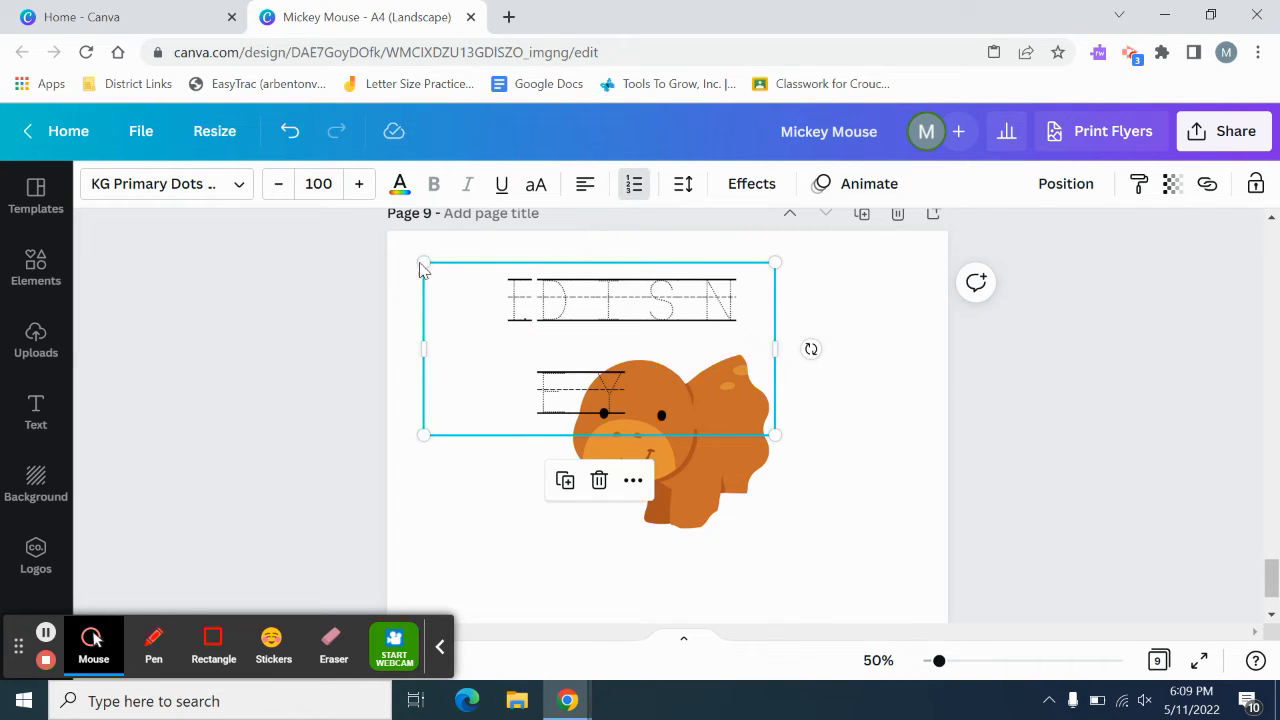
{"action": "left_click", "coordinate": [291, 131]}
{"action": "left_click", "coordinate": [291, 131]}
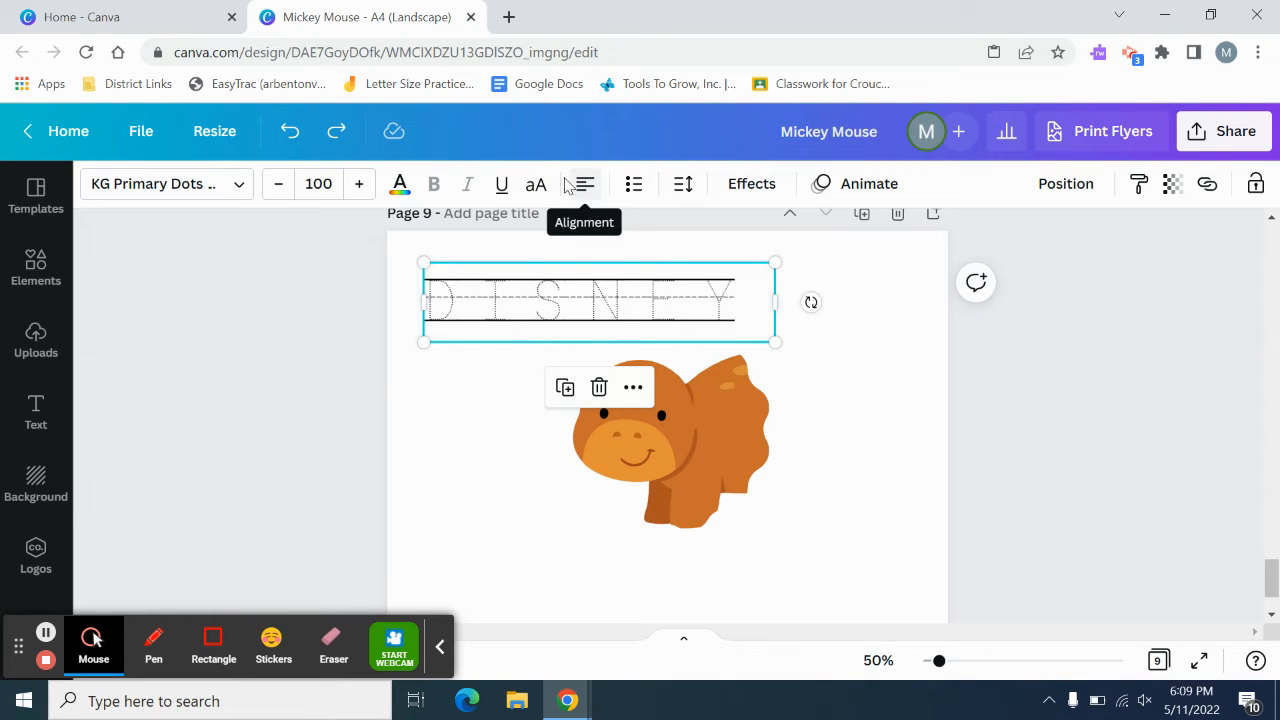
Turn on uppercase for the DISNEY text, try pink as its color, and set the color back to black
{"action": "left_click", "coordinate": [537, 188]}
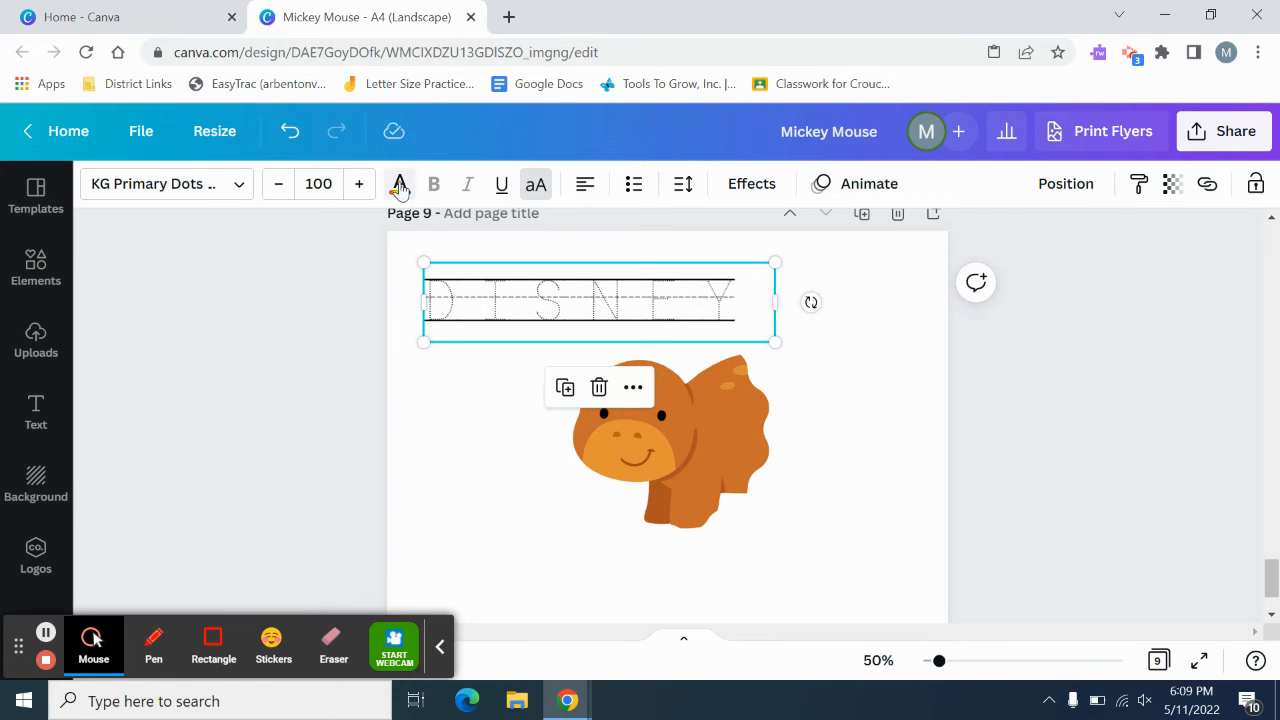
{"action": "left_click", "coordinate": [400, 183]}
{"action": "left_click", "coordinate": [386, 290]}
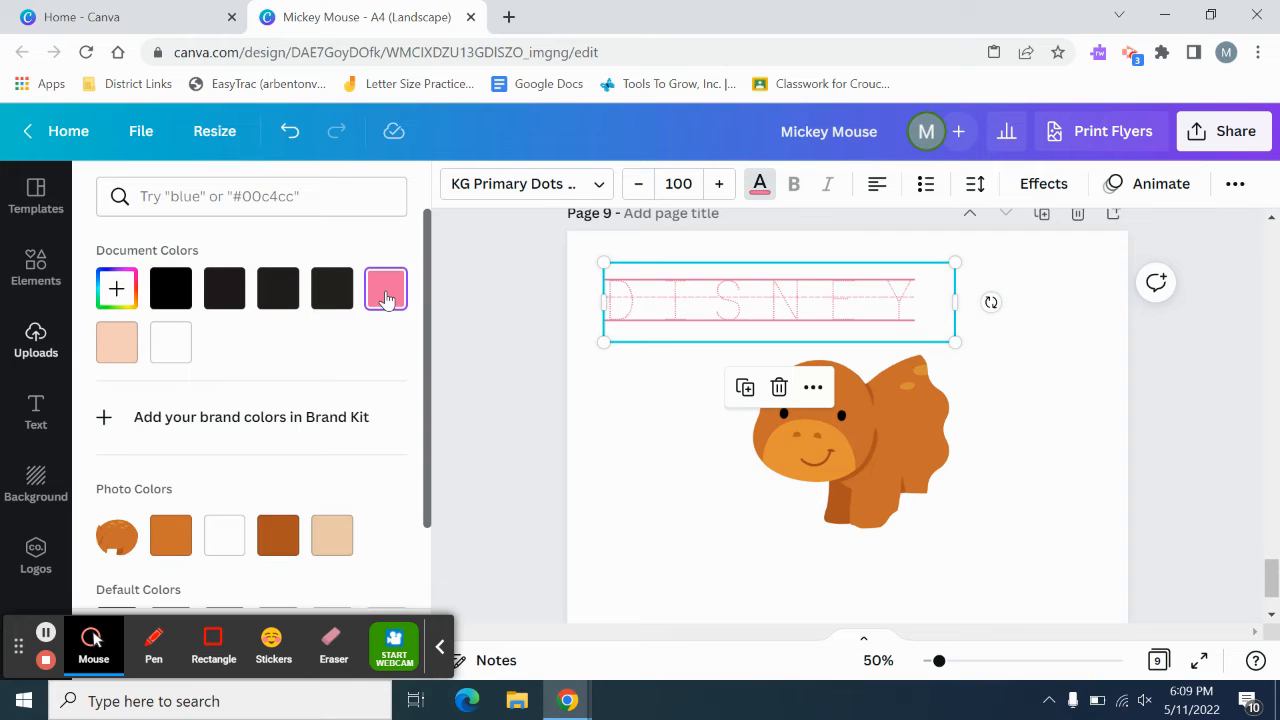
{"action": "left_click", "coordinate": [173, 300]}
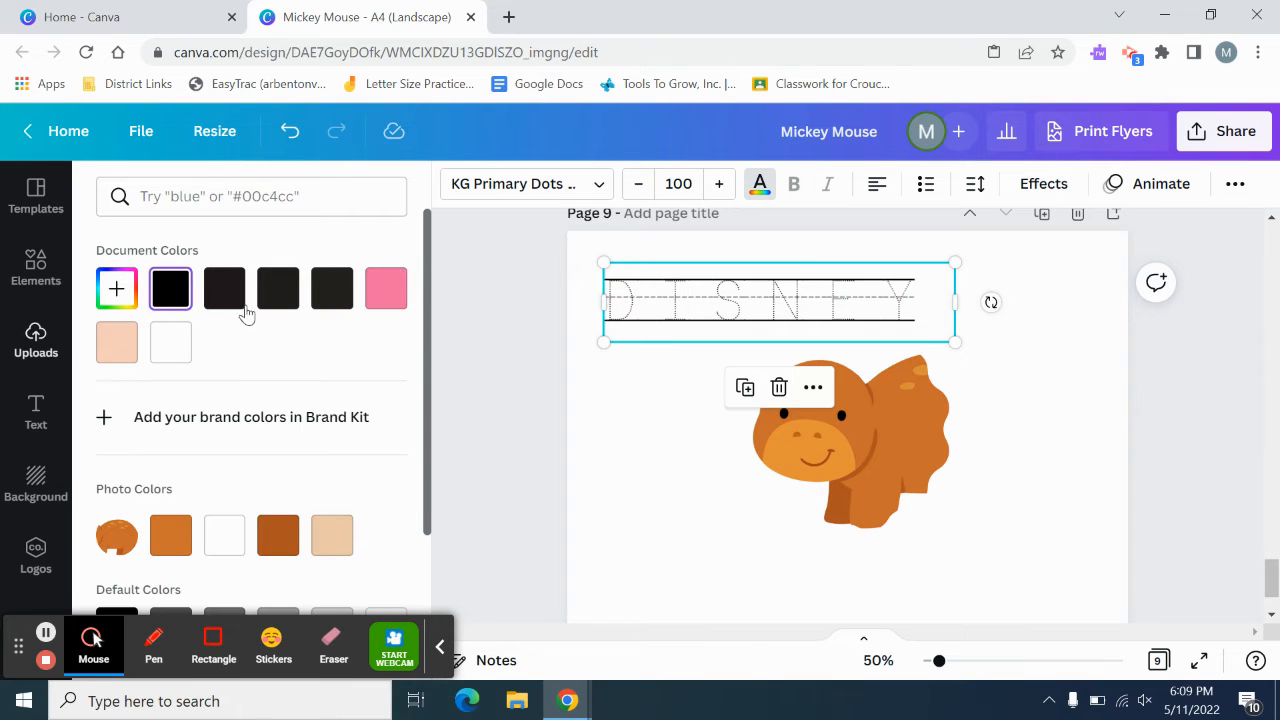
{"action": "left_click", "coordinate": [522, 364]}
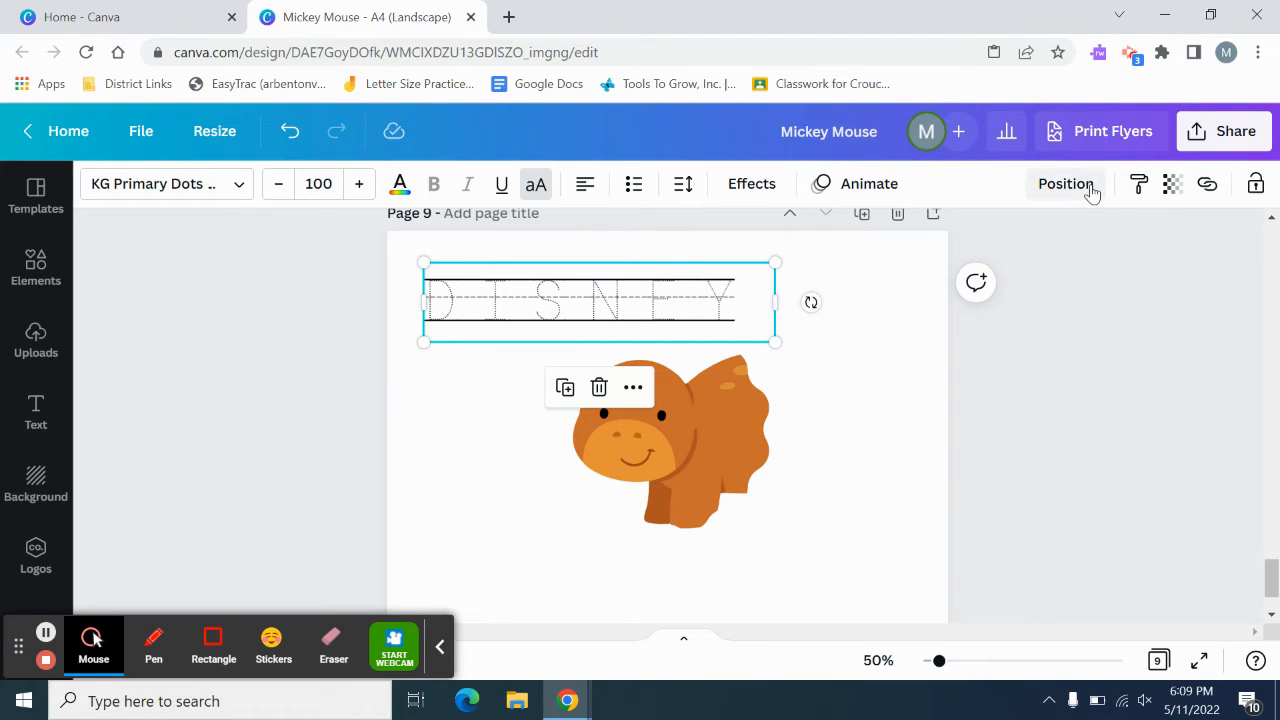
Try aligning the DISNEY text to the left, center and right of page 9
{"action": "left_click", "coordinate": [1089, 191]}
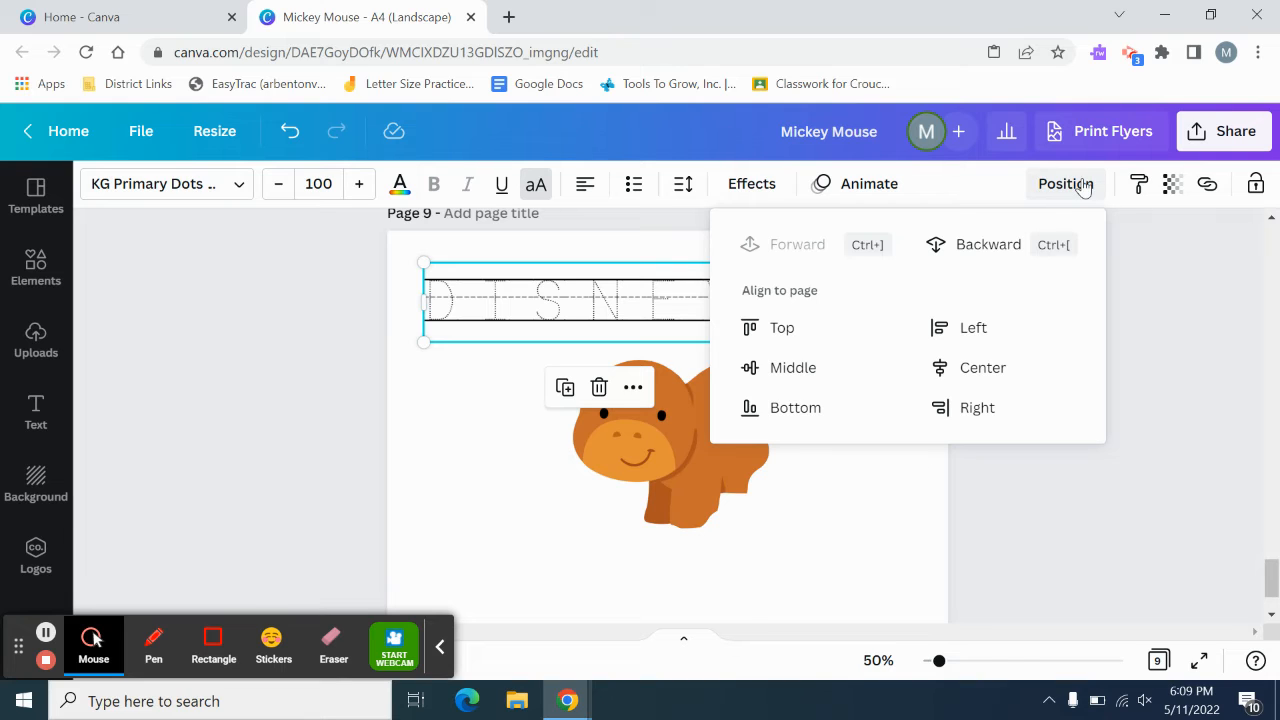
{"action": "left_click", "coordinate": [960, 326]}
{"action": "left_click", "coordinate": [981, 375]}
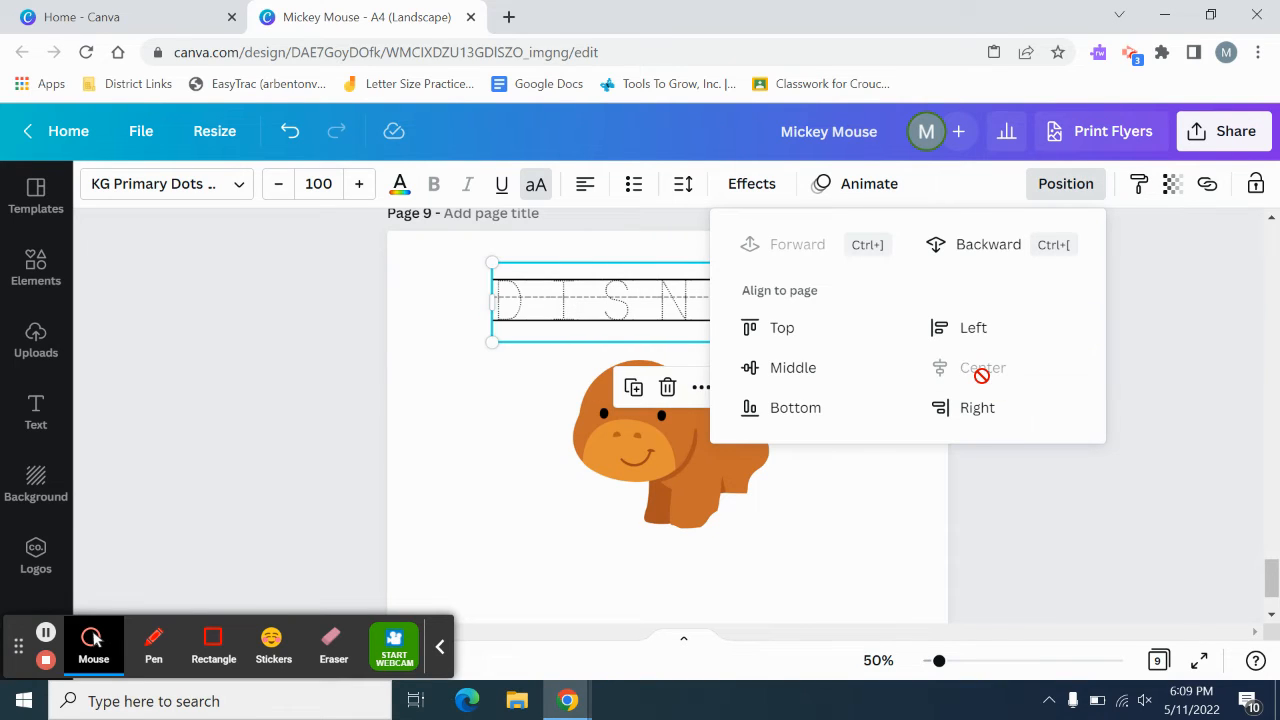
{"action": "left_click", "coordinate": [962, 409]}
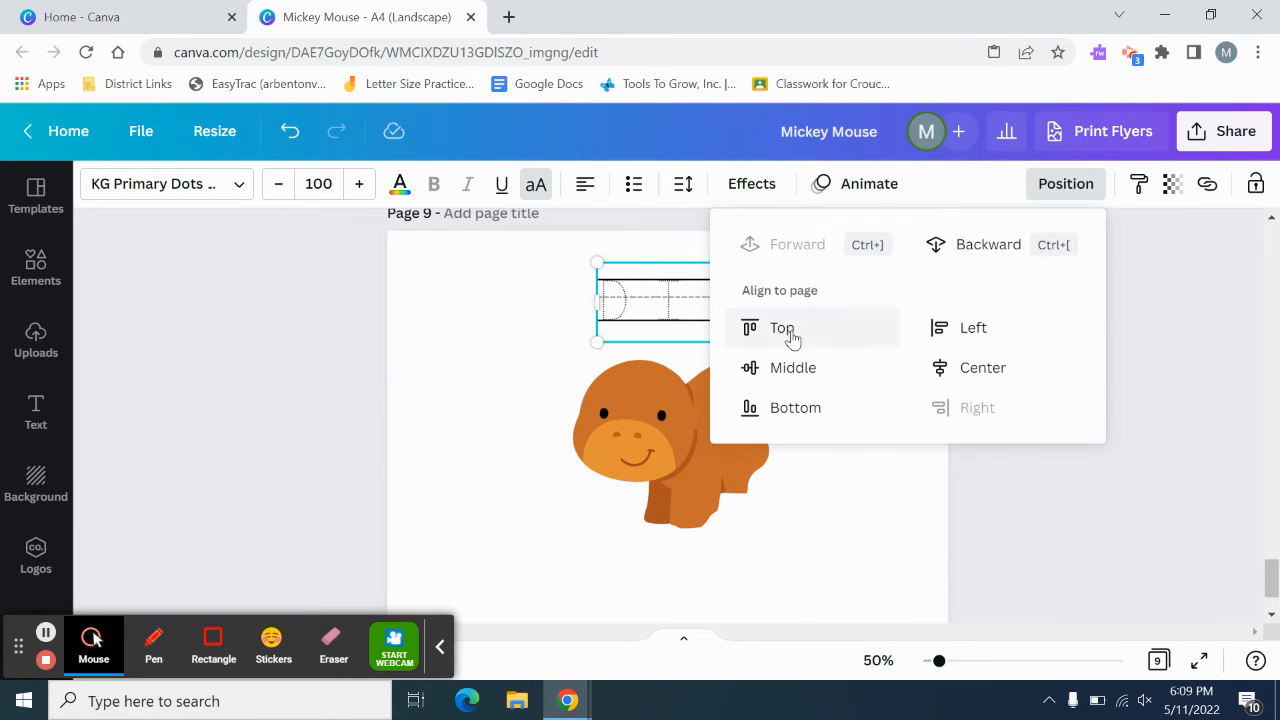
Reposition the DISNEY text on page 9 so it sits roughly centered above the dinosaur
{"action": "left_click", "coordinate": [943, 244]}
{"action": "left_click", "coordinate": [676, 285]}
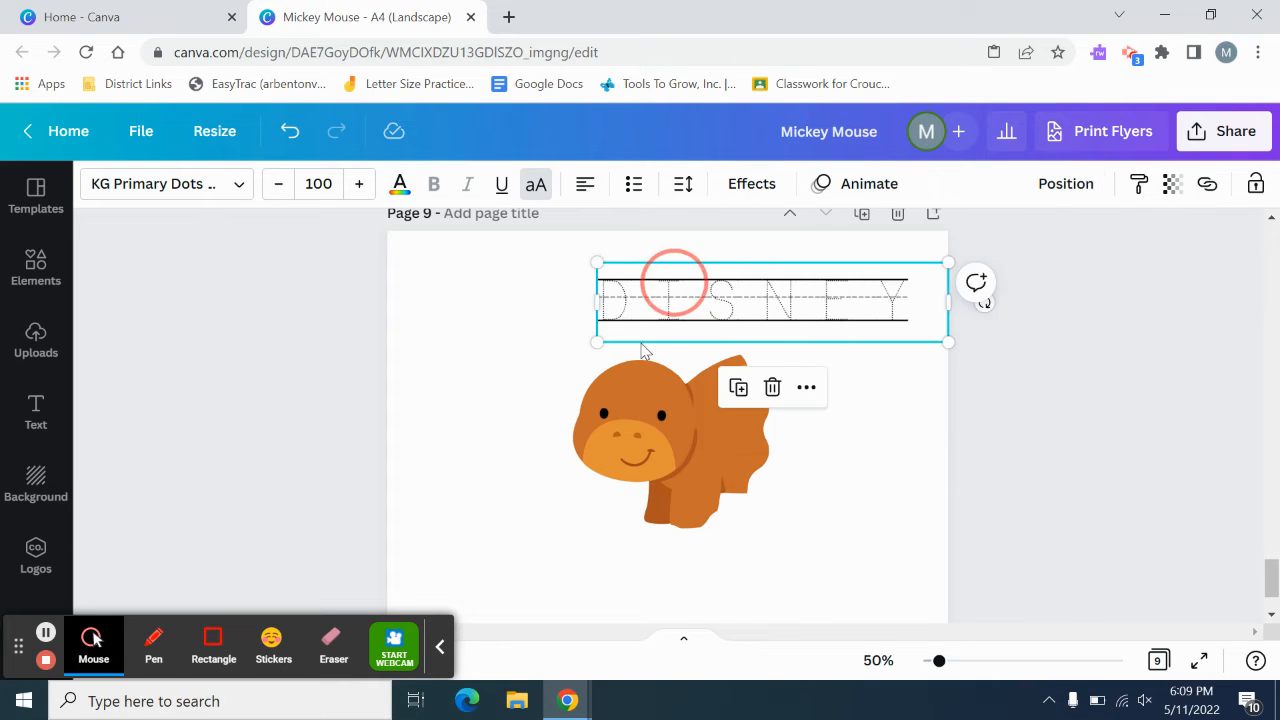
{"action": "left_click_drag", "start_coordinate": [675, 280], "coordinate": [583, 274]}
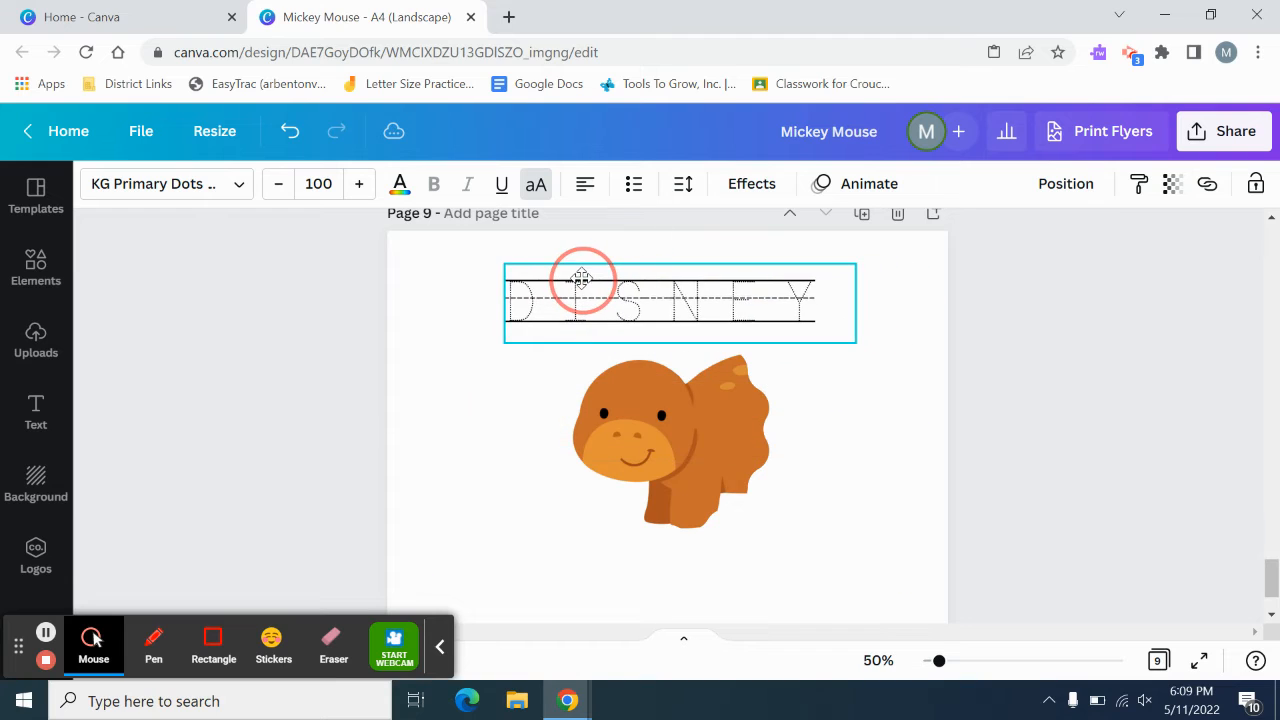
Try the transparency and copy style options on the DISNEY text, keeping transparency at 100, and undo the last change
{"action": "left_click", "coordinate": [1172, 186]}
{"action": "mouse_move", "coordinate": [1166, 264]}
{"action": "left_mouse_down"}
{"action": "mouse_move", "coordinate": [969, 267]}
{"action": "mouse_move", "coordinate": [1180, 265]}
{"action": "left_mouse_up"}
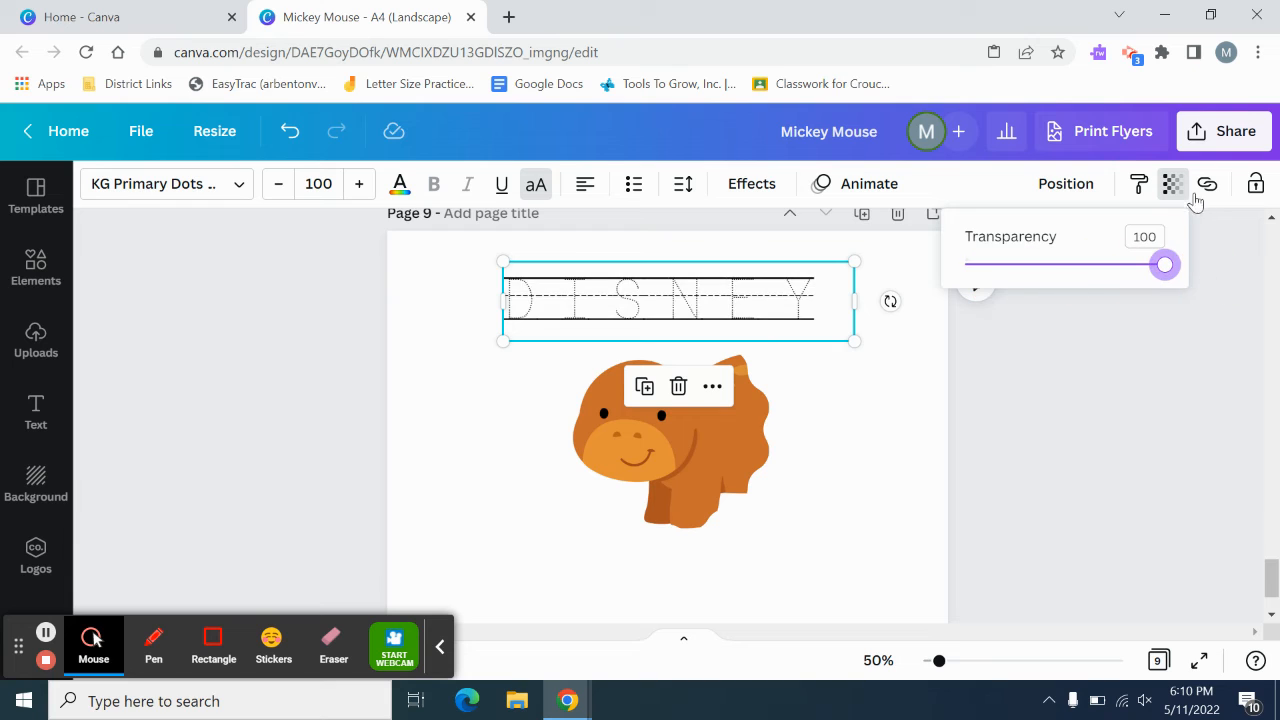
{"action": "left_click", "coordinate": [1139, 183]}
{"action": "left_click", "coordinate": [851, 449]}
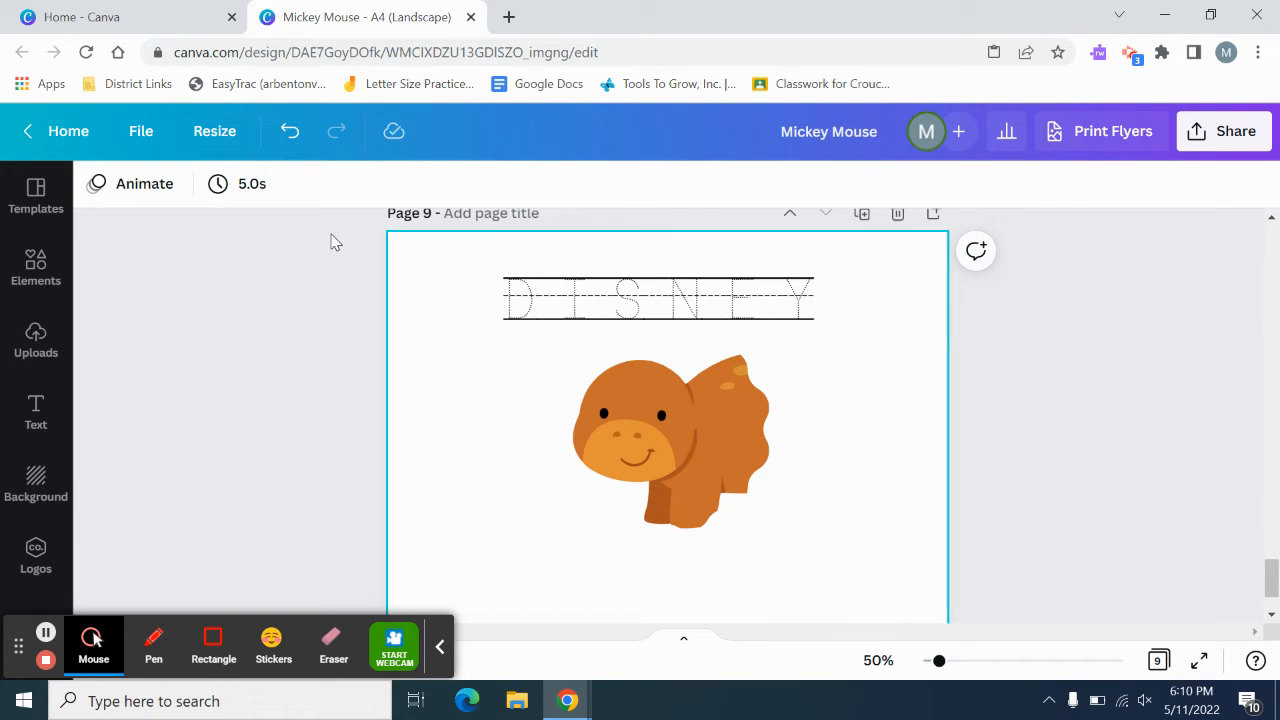
{"action": "left_click", "coordinate": [289, 131]}
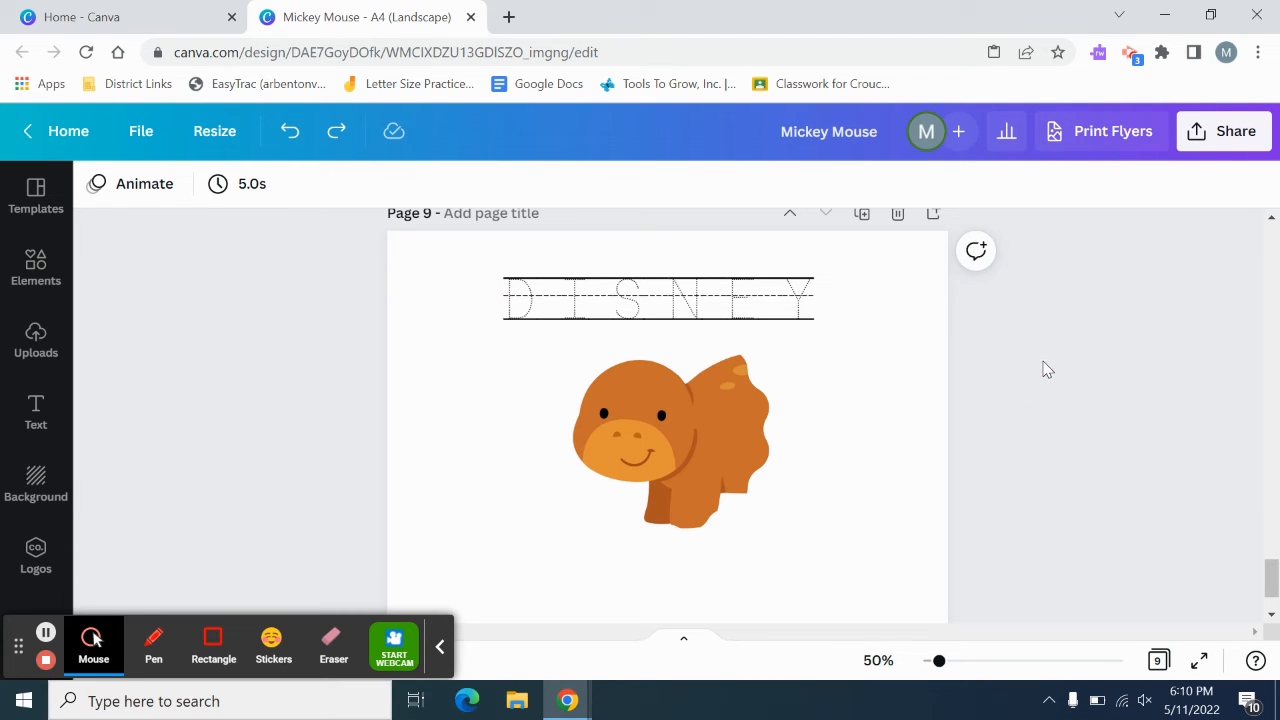
Check the formatting options for the DISNEY text alone and for the text selected together with the dinosaur
{"action": "left_click", "coordinate": [772, 292]}
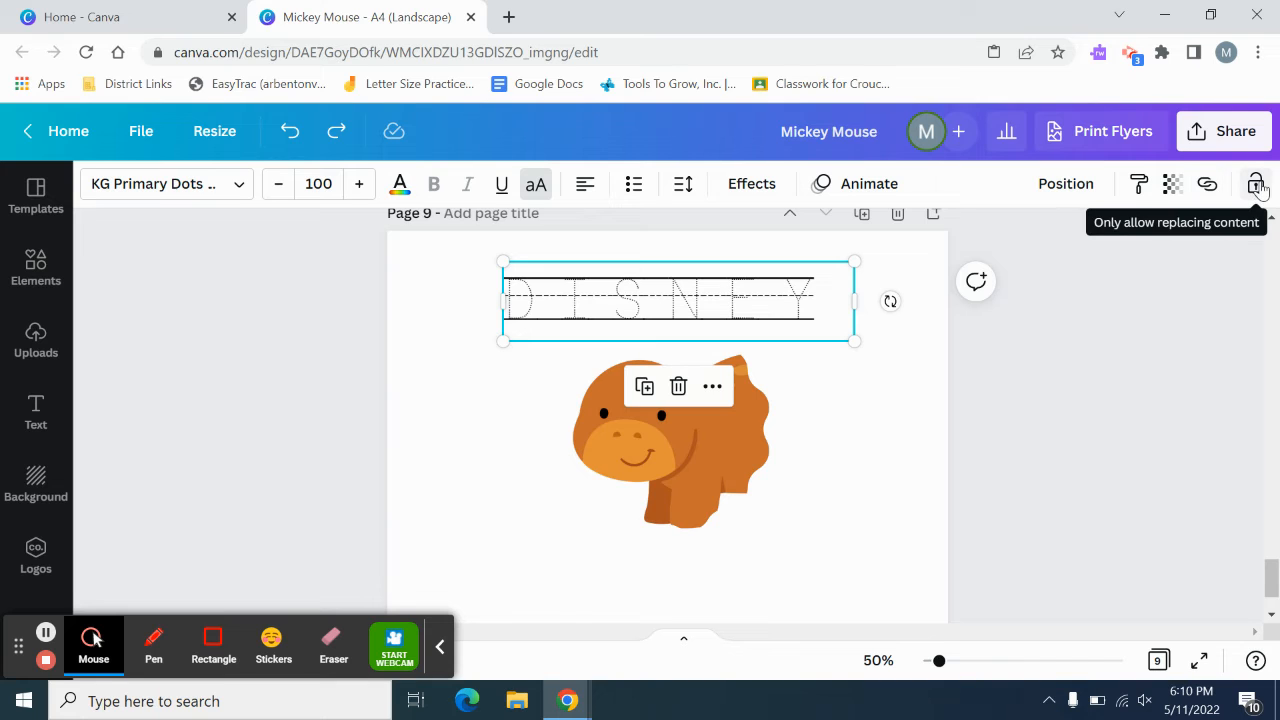
{"action": "left_click", "coordinate": [860, 394]}
{"action": "left_click_drag", "start_coordinate": [855, 356], "coordinate": [466, 245]}
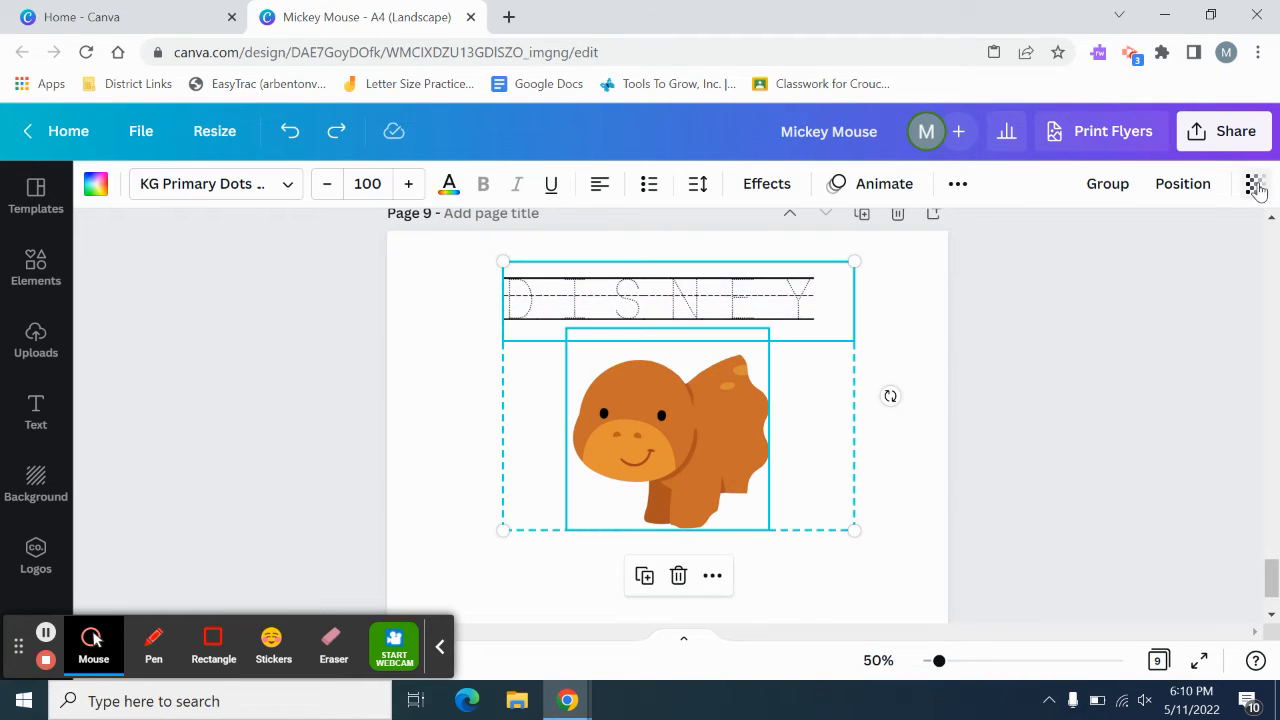
{"action": "left_click", "coordinate": [1057, 386]}
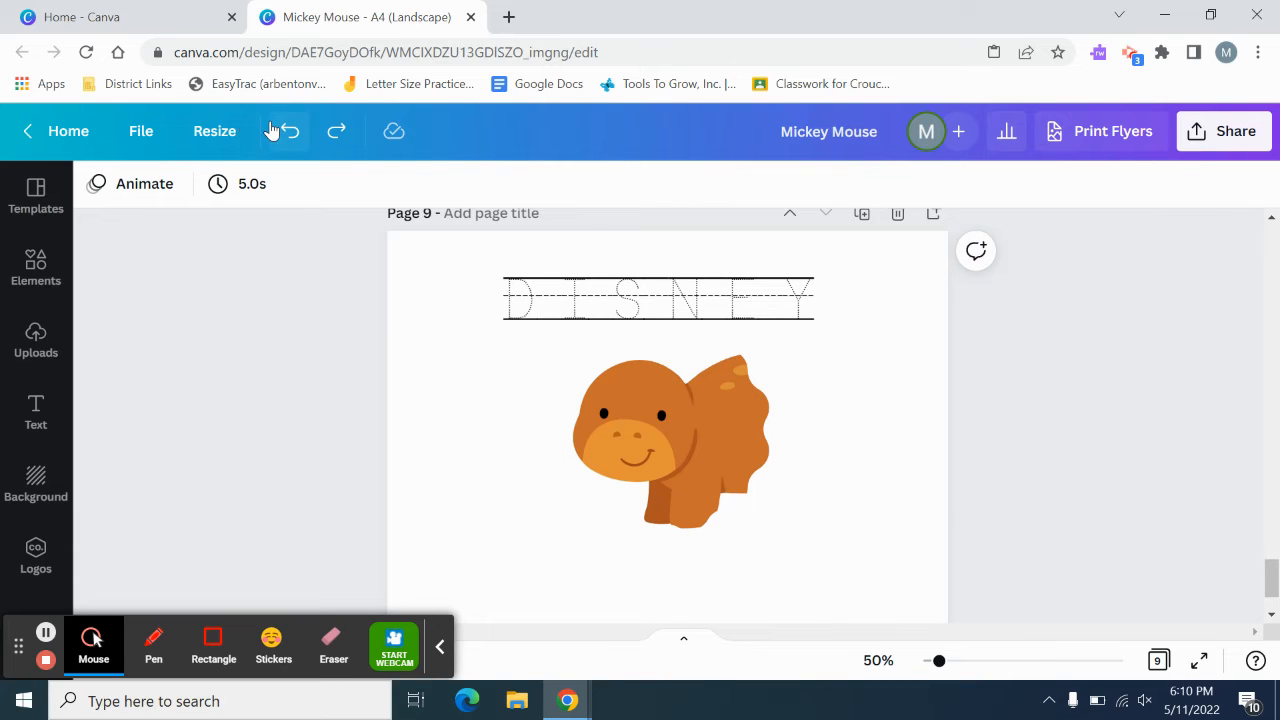
Undo the recent position, color and uppercase changes to the DISNEY text on page 9
{"action": "left_click", "coordinate": [285, 131]}
{"action": "left_click", "coordinate": [285, 131]}
{"action": "left_click", "coordinate": [285, 131]}
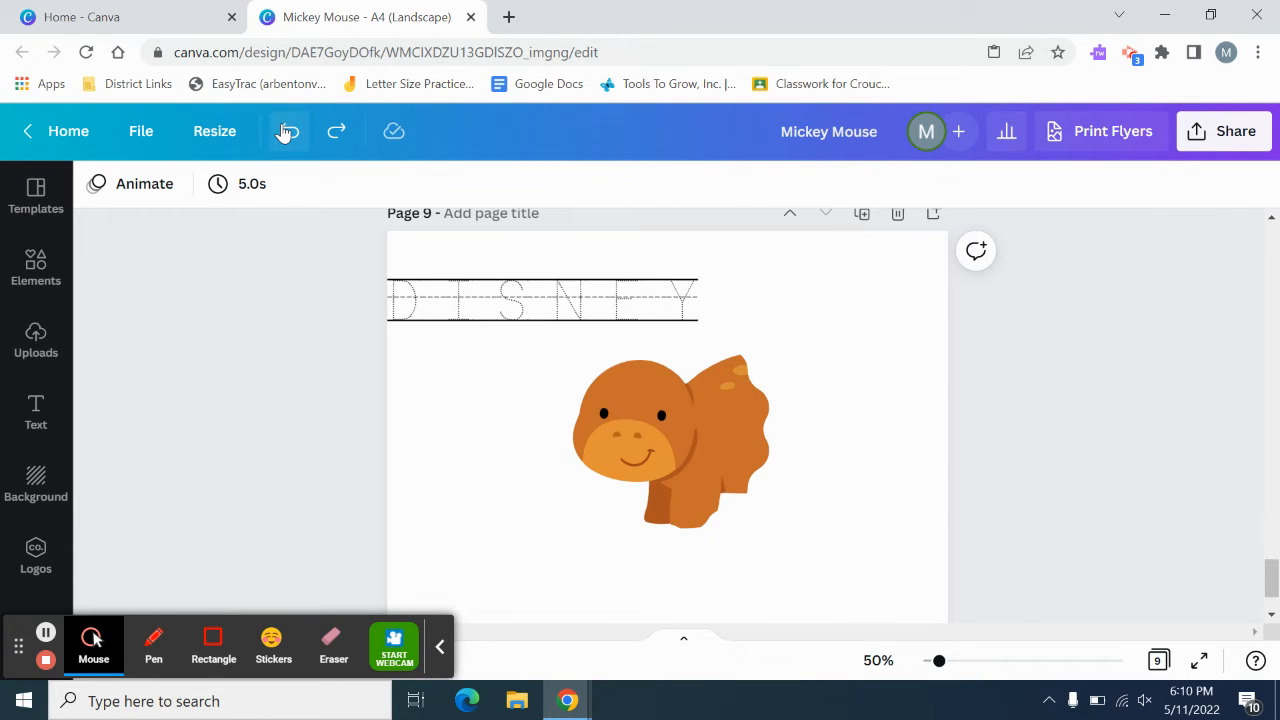
{"action": "left_click", "coordinate": [285, 131]}
{"action": "left_click", "coordinate": [285, 131]}
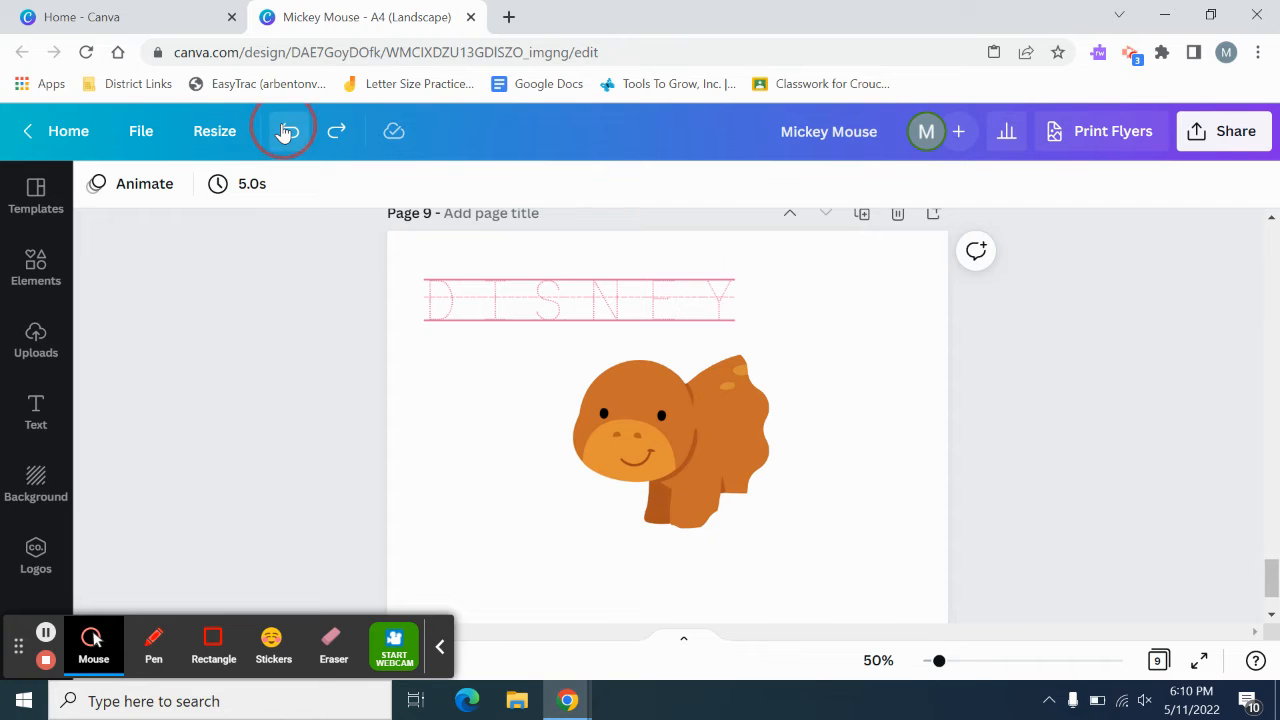
{"action": "left_click", "coordinate": [285, 131]}
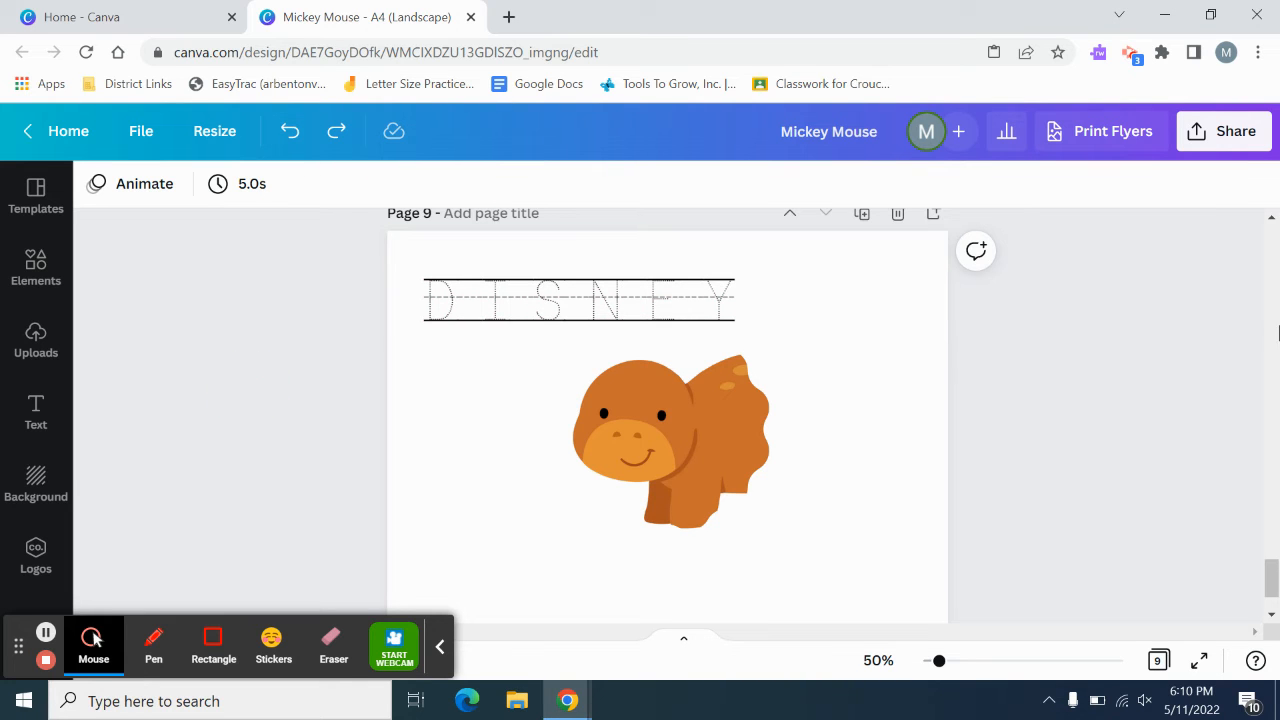
Try the Zing Rust Base font on the DISNEY text on page 9
{"action": "scroll", "coordinate": [814, 371], "scroll_direction": "up", "scroll_amount": 4}
{"action": "scroll", "coordinate": [700, 340], "scroll_direction": "down", "scroll_amount": 4}
{"action": "left_click", "coordinate": [717, 283]}
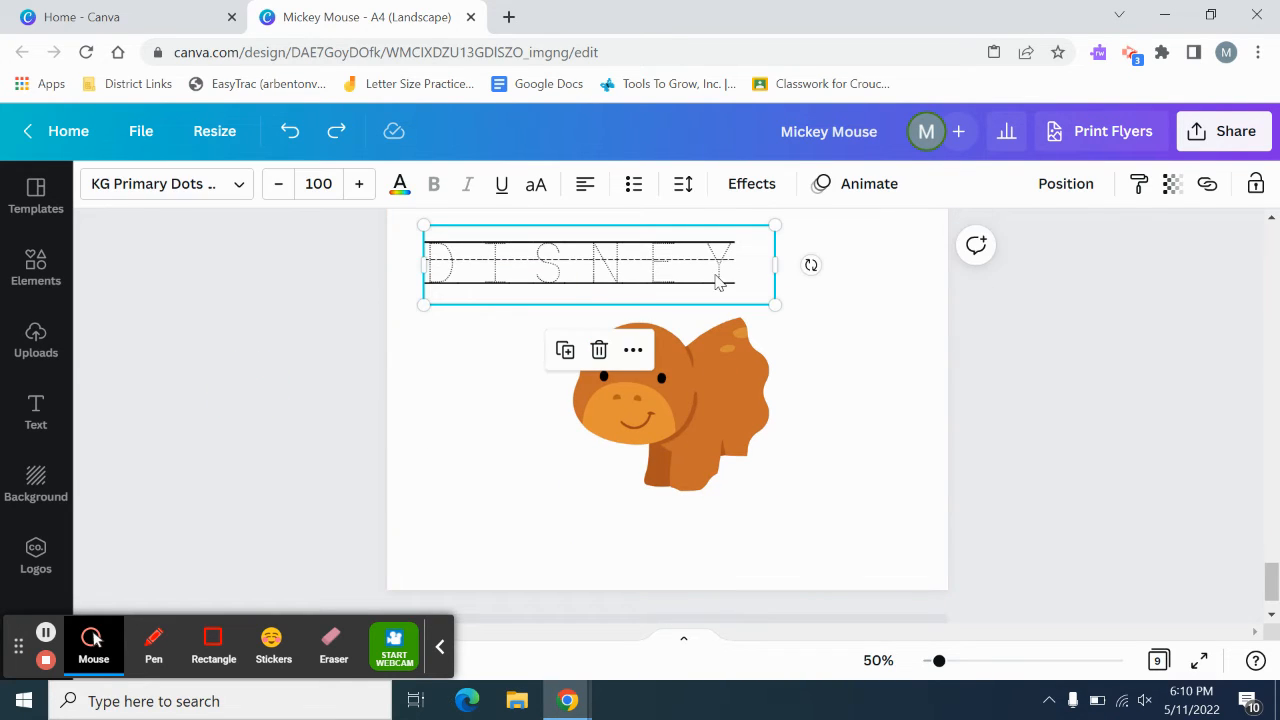
{"action": "left_click", "coordinate": [162, 196]}
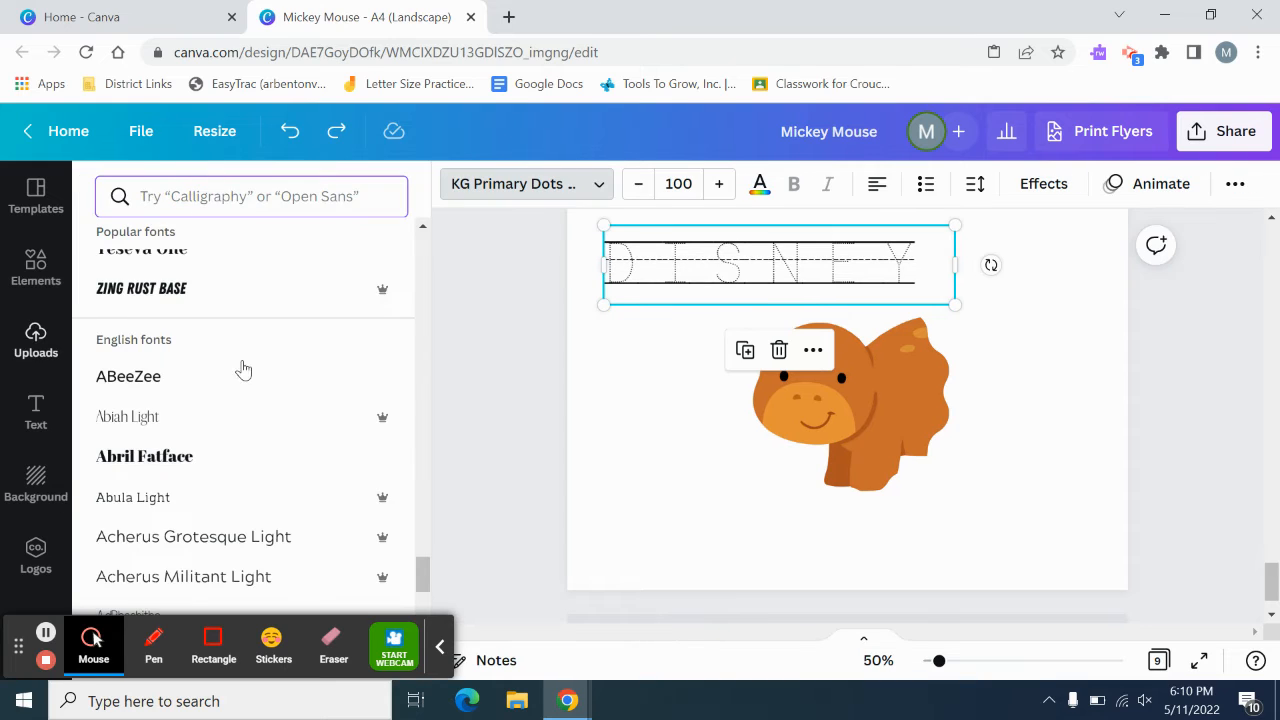
{"action": "left_click", "coordinate": [175, 297]}
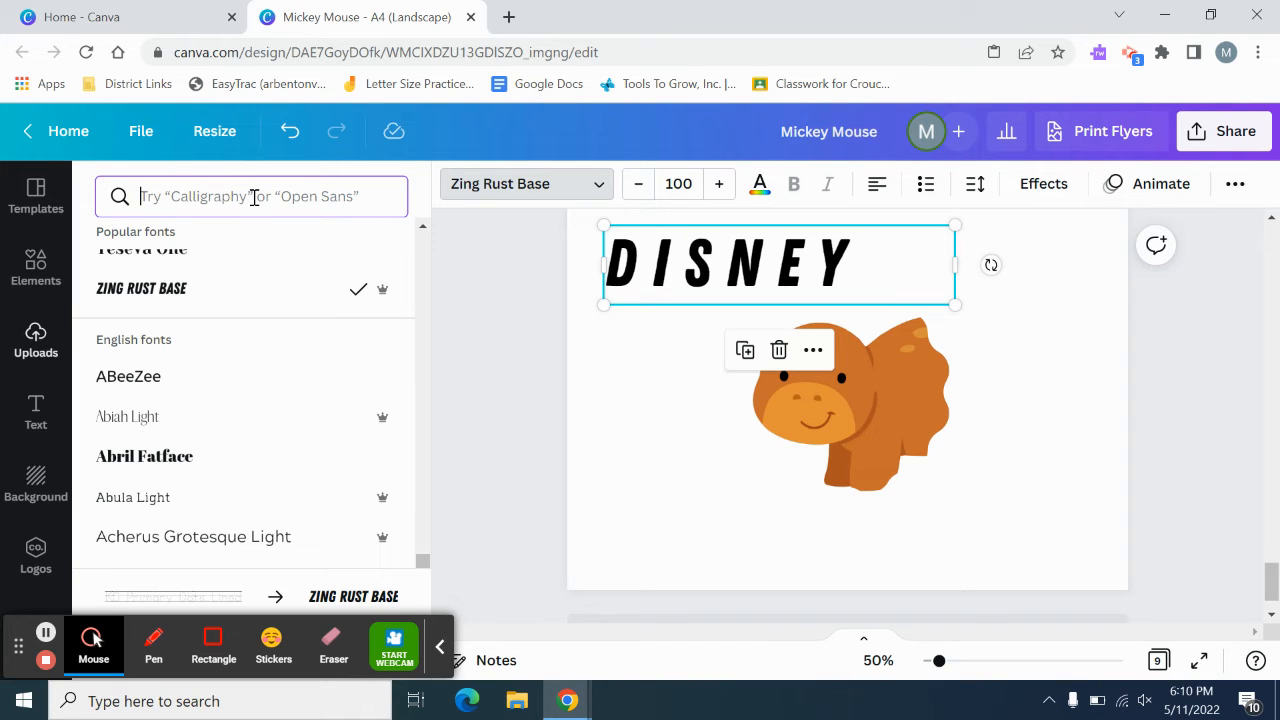
Search the fonts for "penm" and try KG Primary Penmanship and its lined version on the DISNEY text
{"action": "type", "text": "p"}
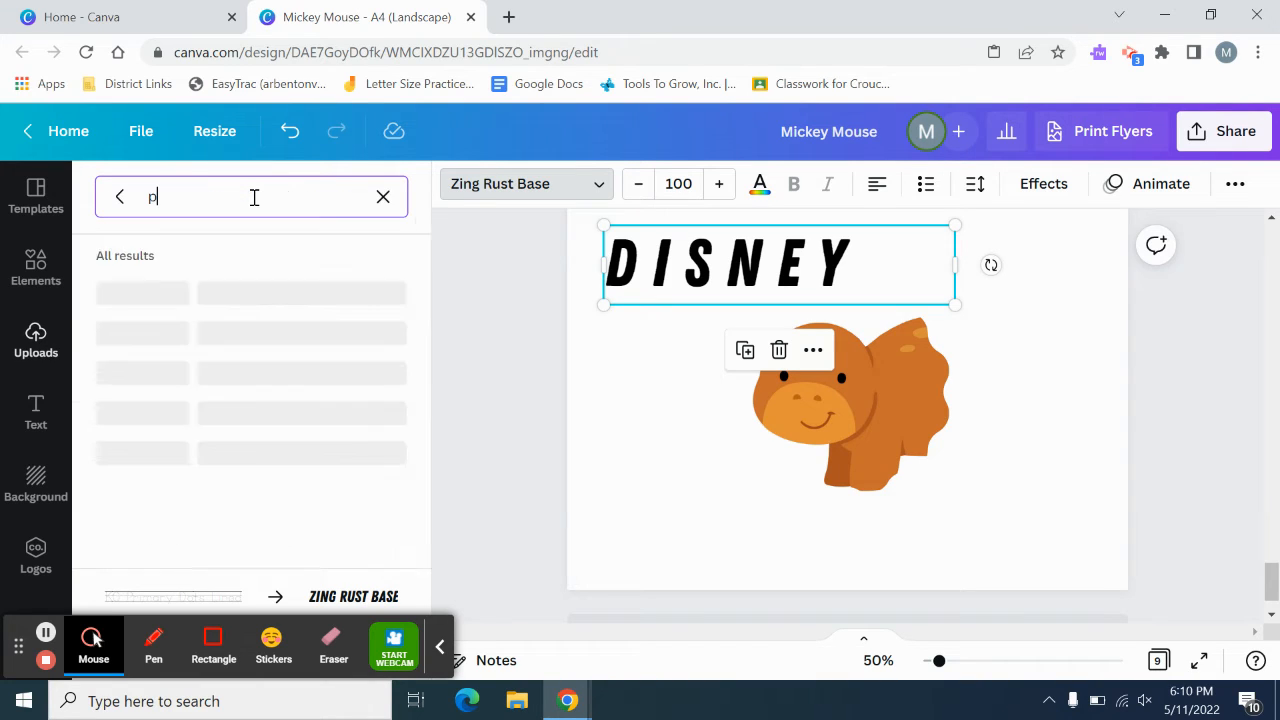
{"action": "type", "text": "enm"}
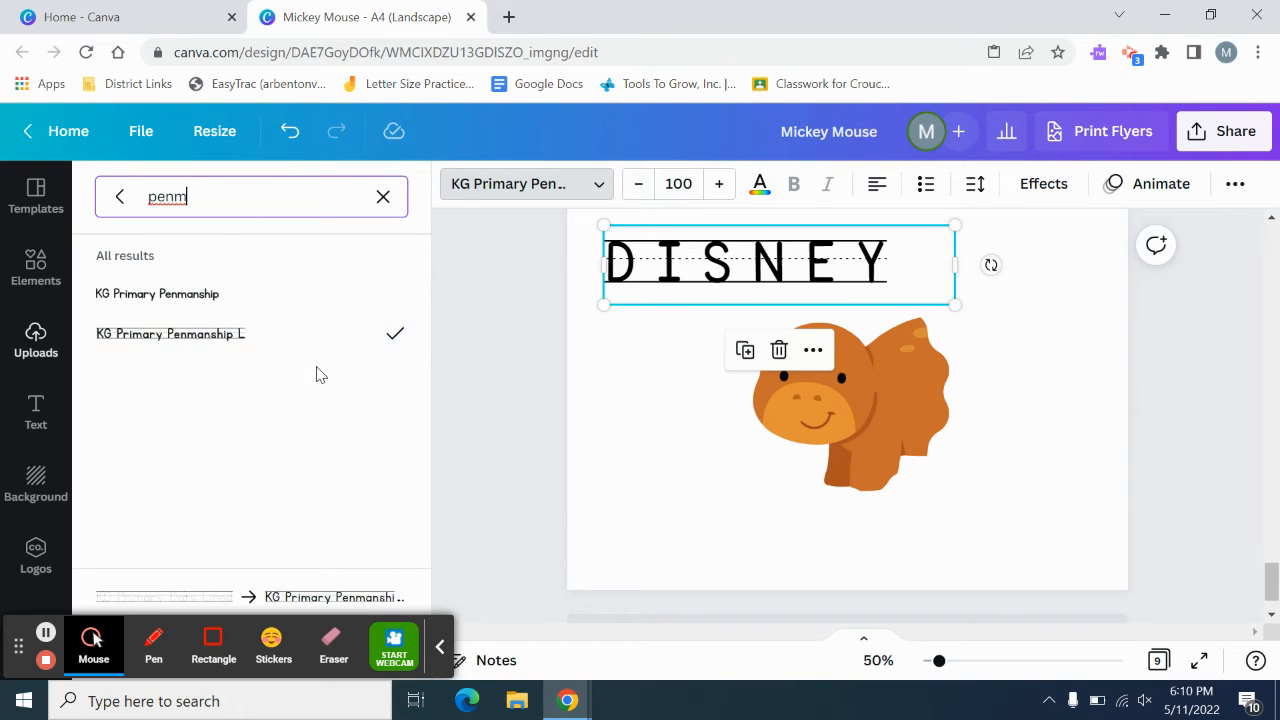
{"action": "left_click", "coordinate": [165, 294]}
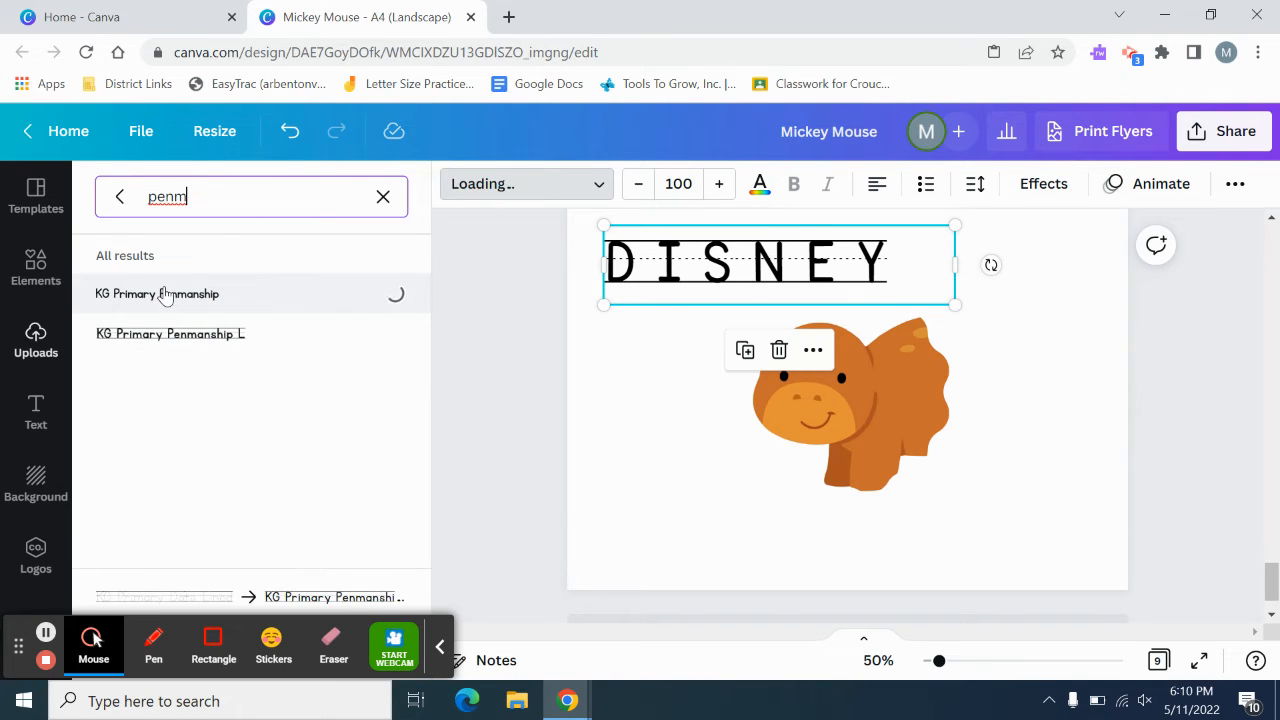
{"action": "left_click", "coordinate": [195, 338]}
{"action": "scroll", "coordinate": [630, 382], "scroll_direction": "up", "scroll_amount": 3}
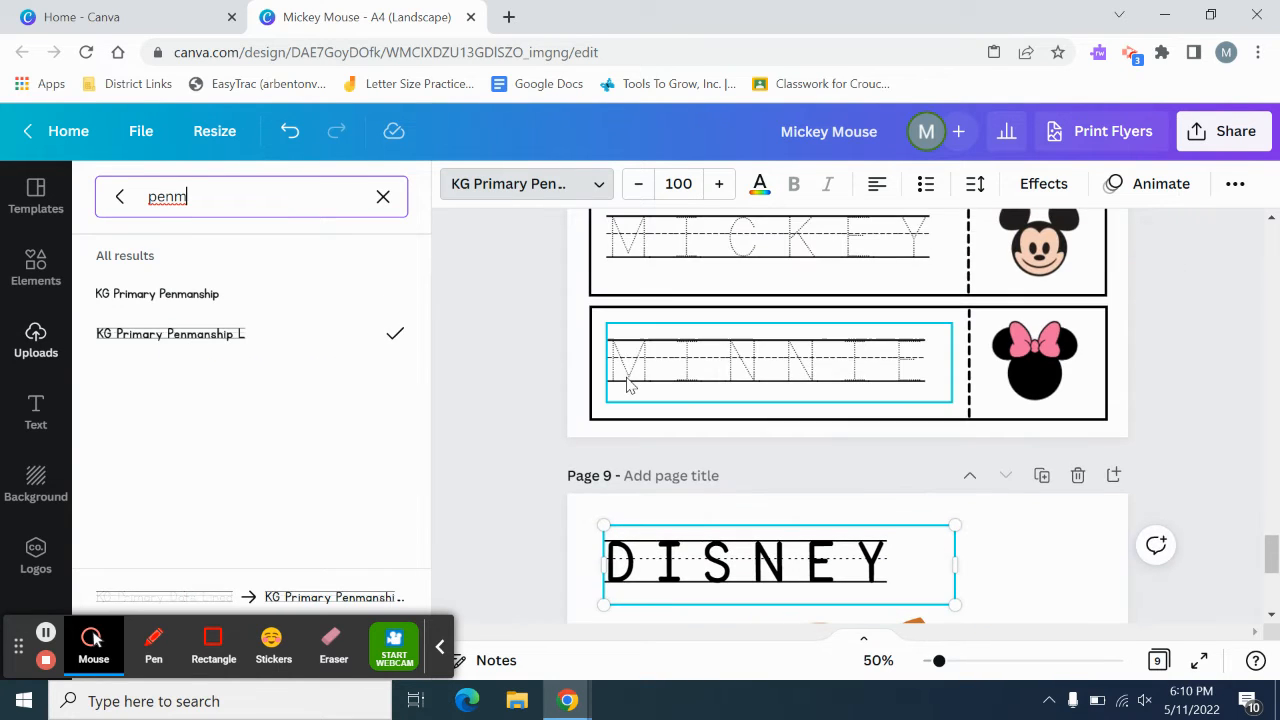
{"action": "scroll", "coordinate": [635, 375], "scroll_direction": "down", "scroll_amount": 2}
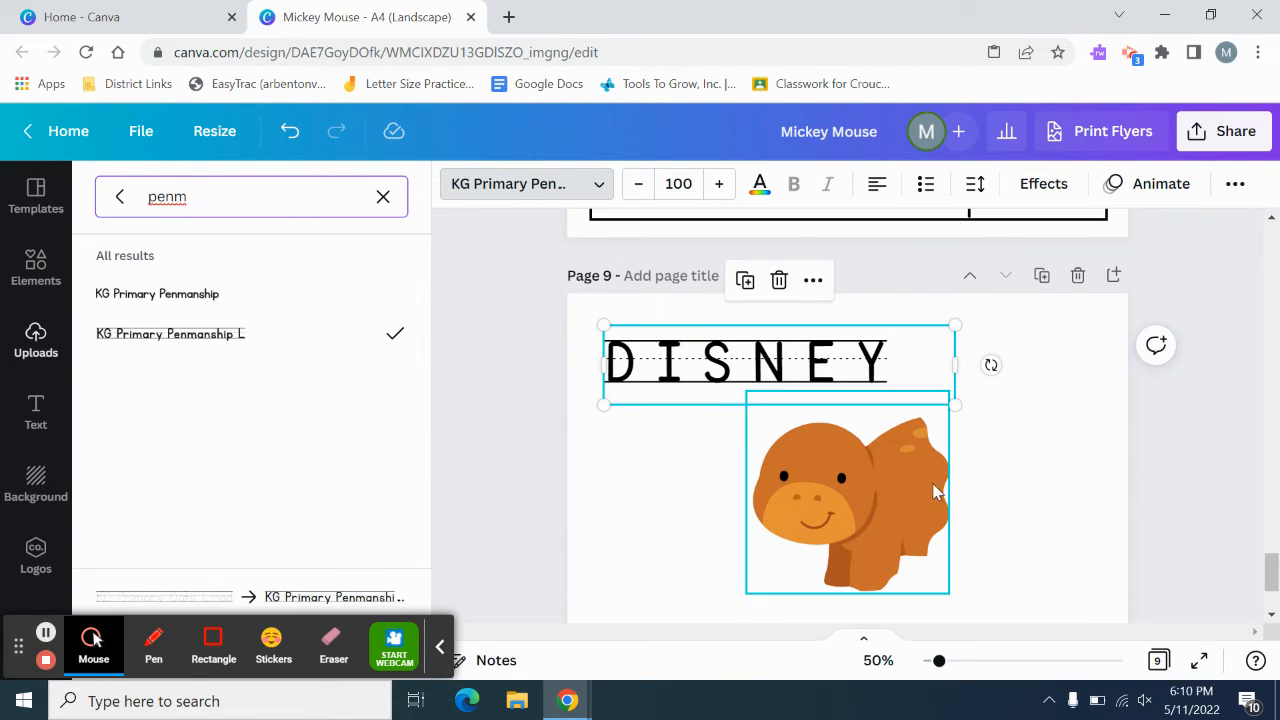
{"action": "left_click", "coordinate": [145, 598]}
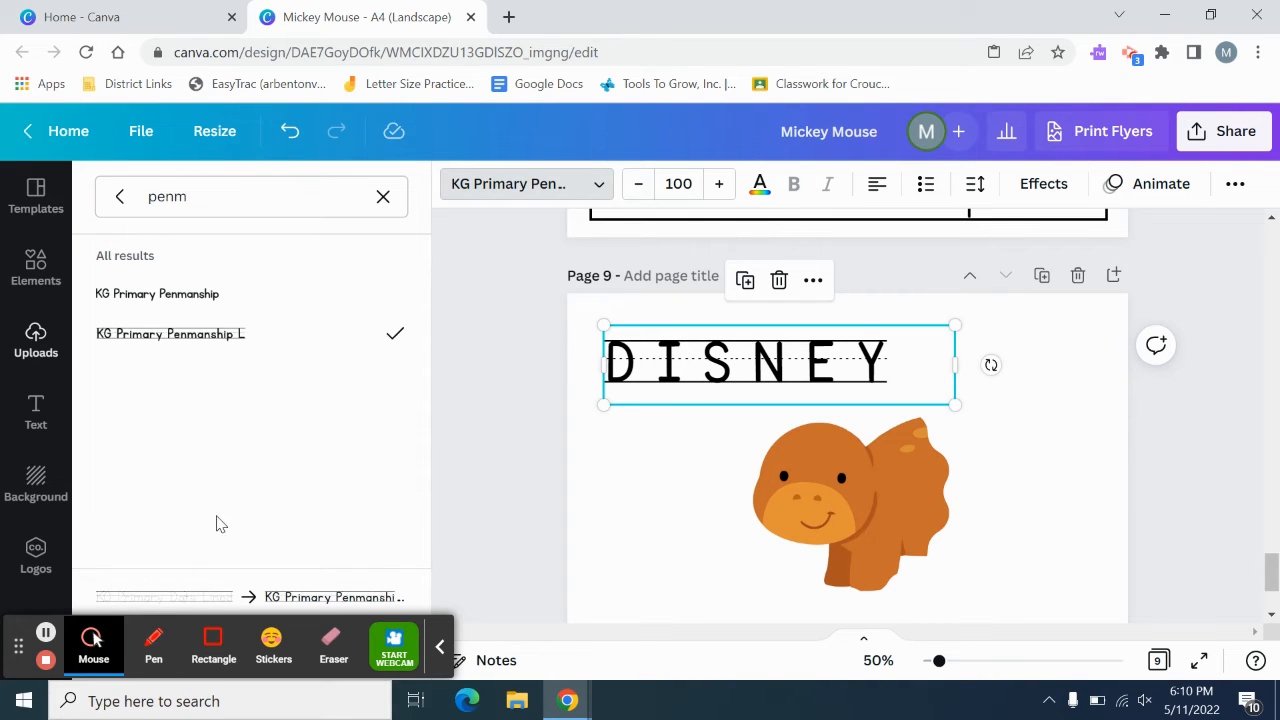
Search the fonts for "pr" and try Canva Student Font Dotted and Canva Student Font on the DISNEY text
{"action": "left_click", "coordinate": [231, 195]}
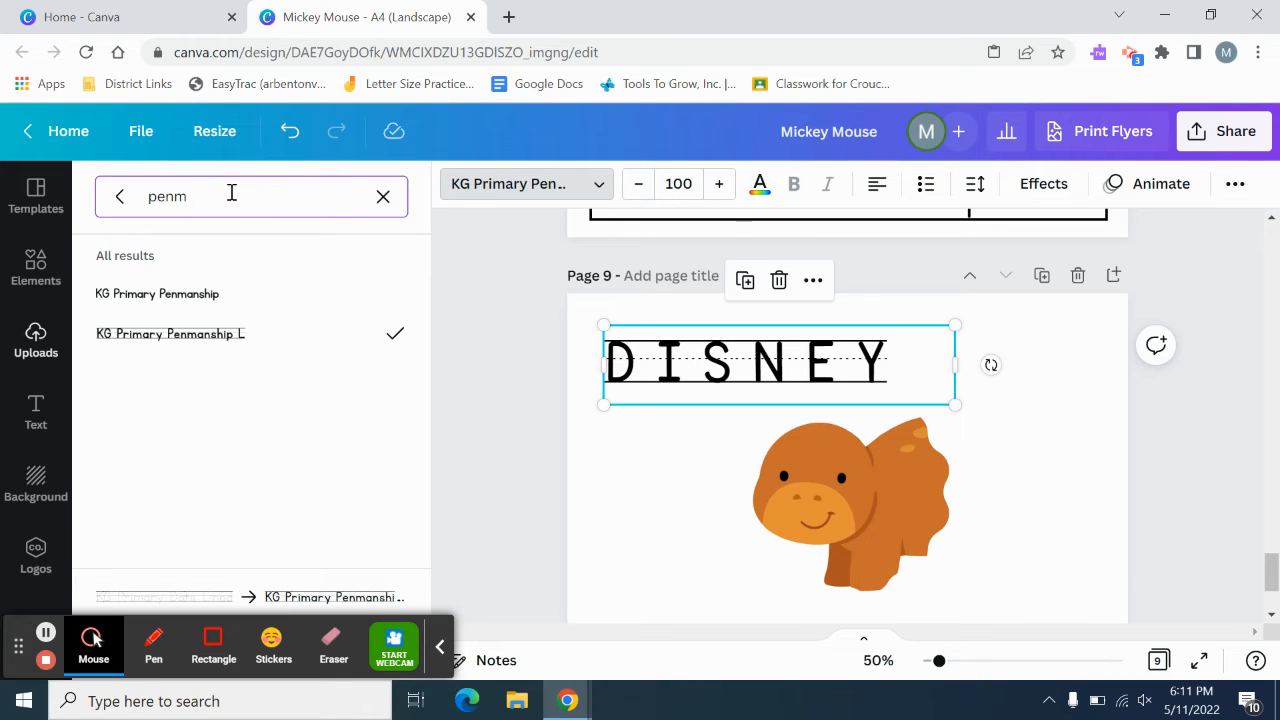
{"action": "key", "text": "BackSpace"}
{"action": "key", "text": "BackSpace"}
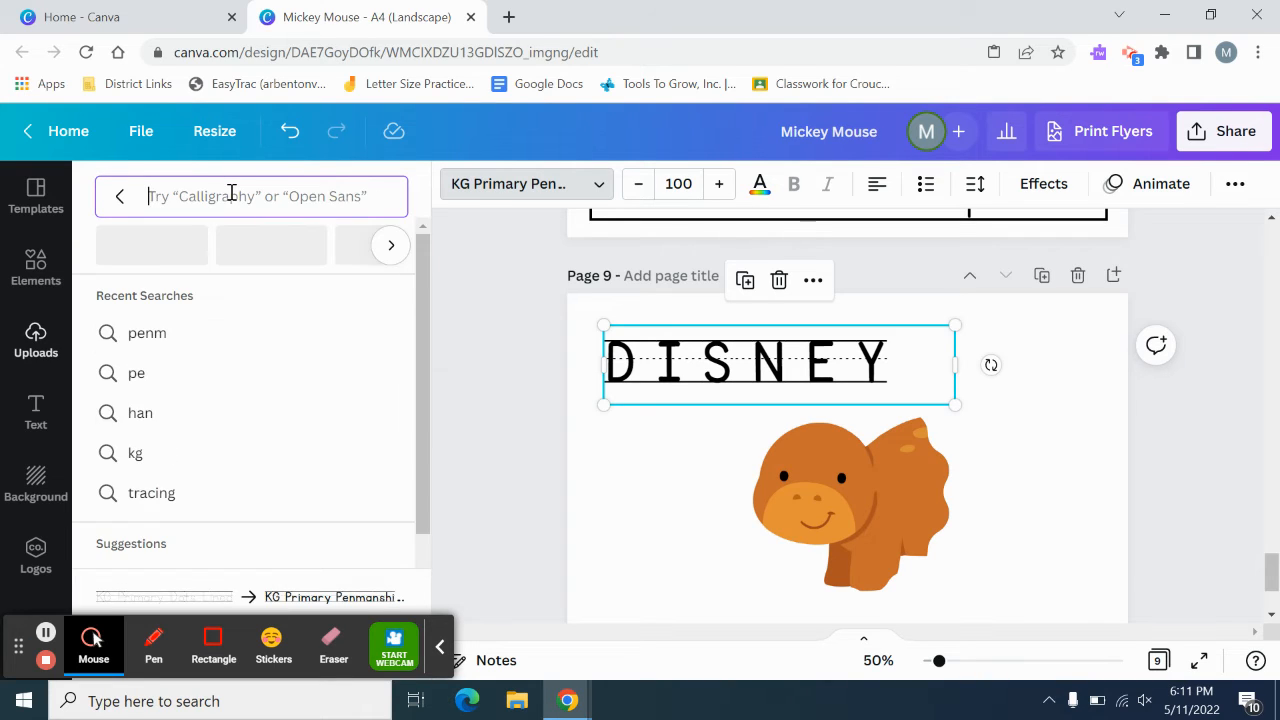
{"action": "type", "text": "pr"}
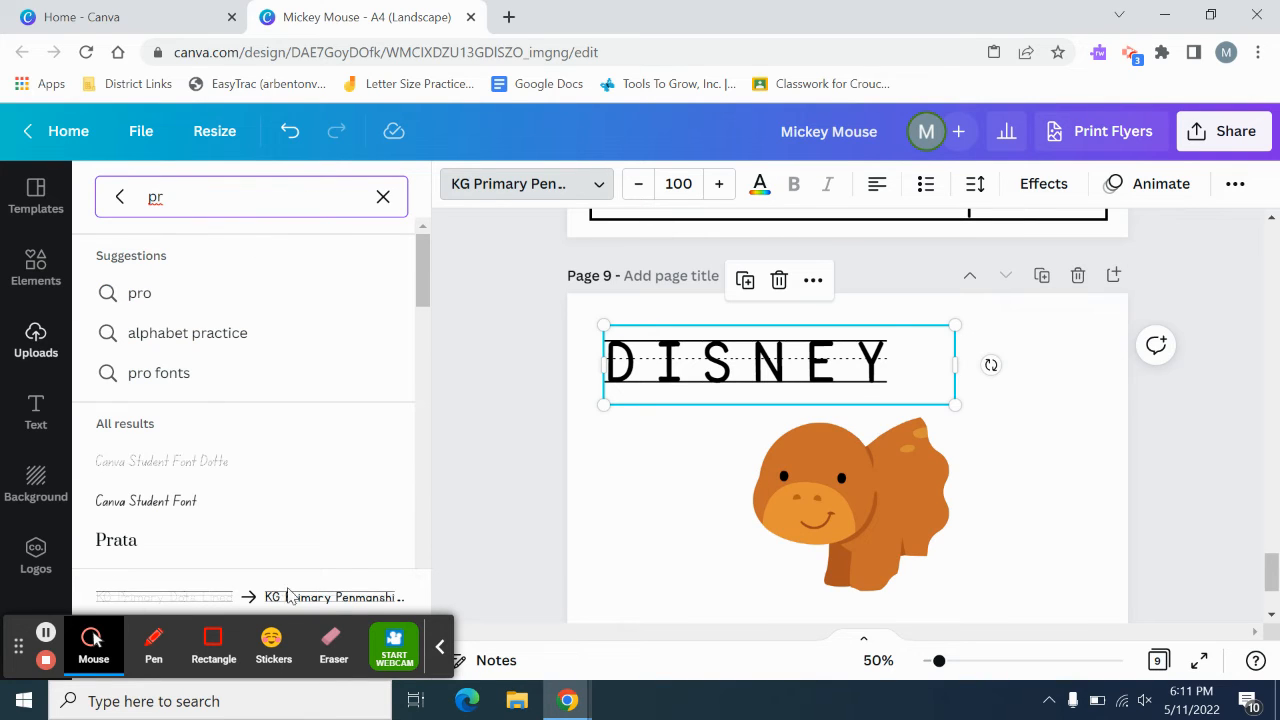
{"action": "left_click", "coordinate": [194, 474]}
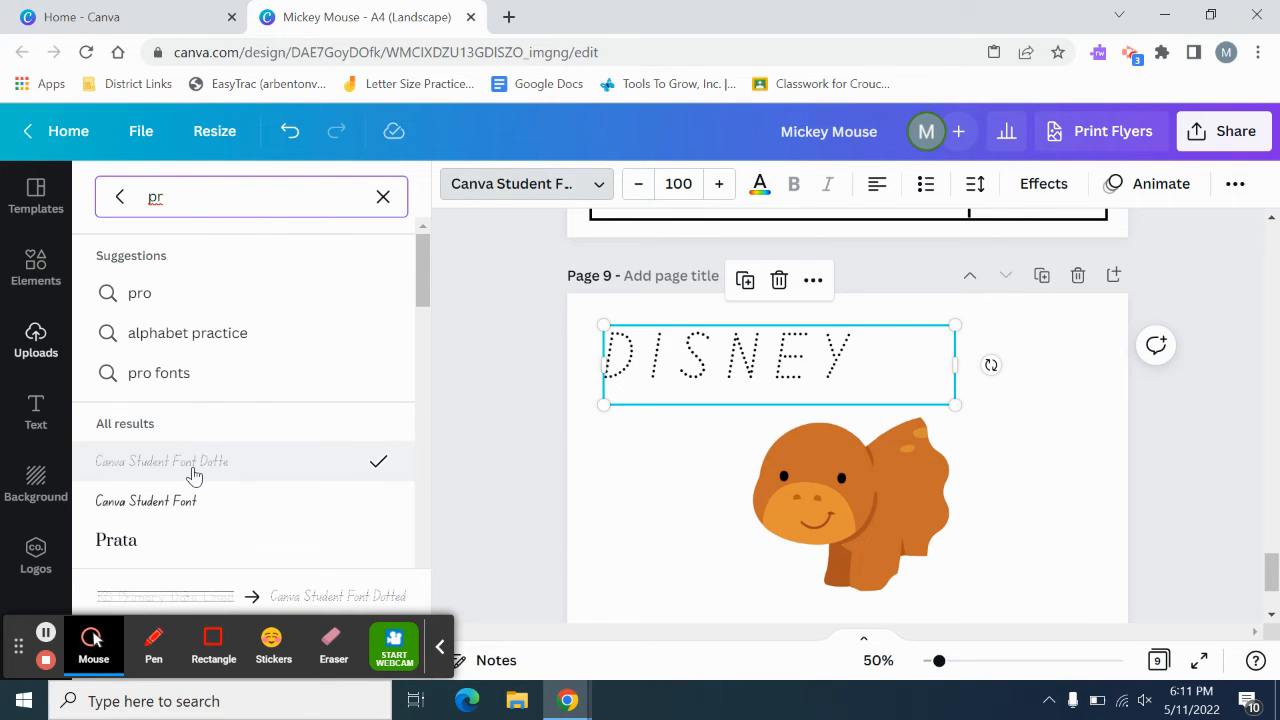
{"action": "left_click", "coordinate": [178, 490]}
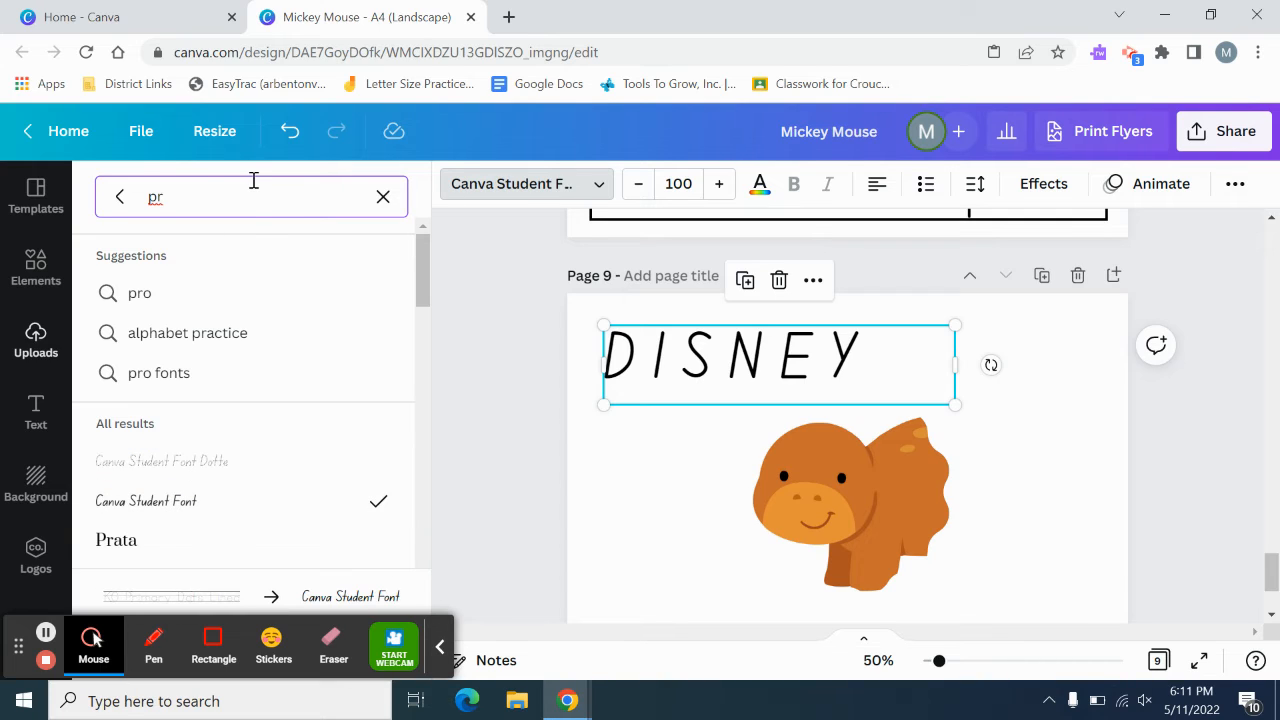
Search the fonts for "primar", try the KG Primary Dots styles on the DISNEY text, and apply KG Primary Penmanship L
{"action": "left_click", "coordinate": [231, 207]}
{"action": "type", "text": "primar"}
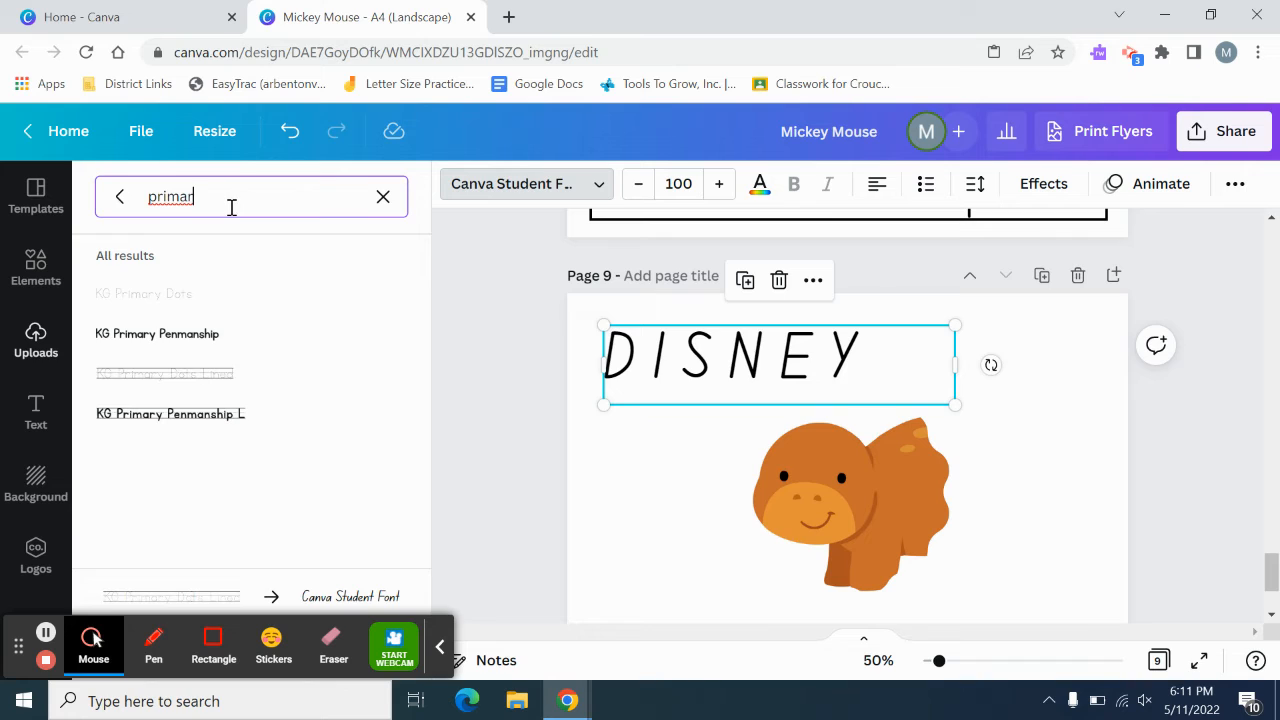
{"action": "left_click", "coordinate": [200, 378]}
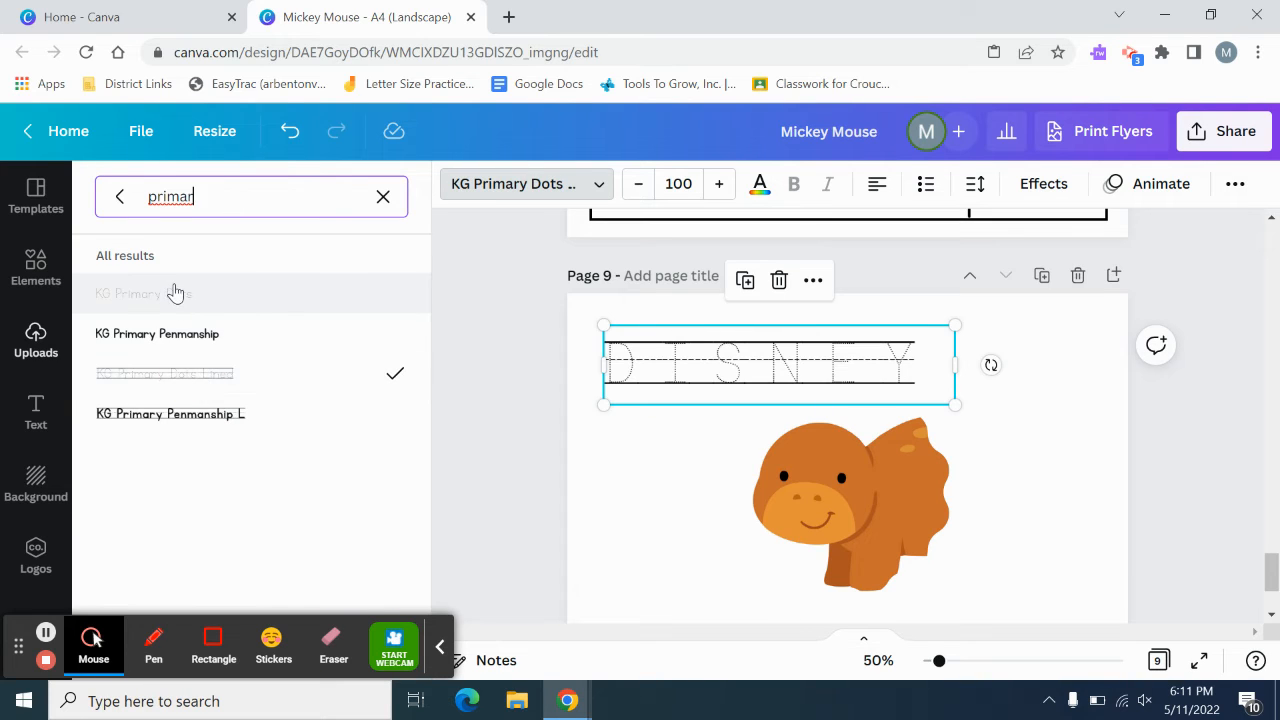
{"action": "left_click", "coordinate": [175, 300]}
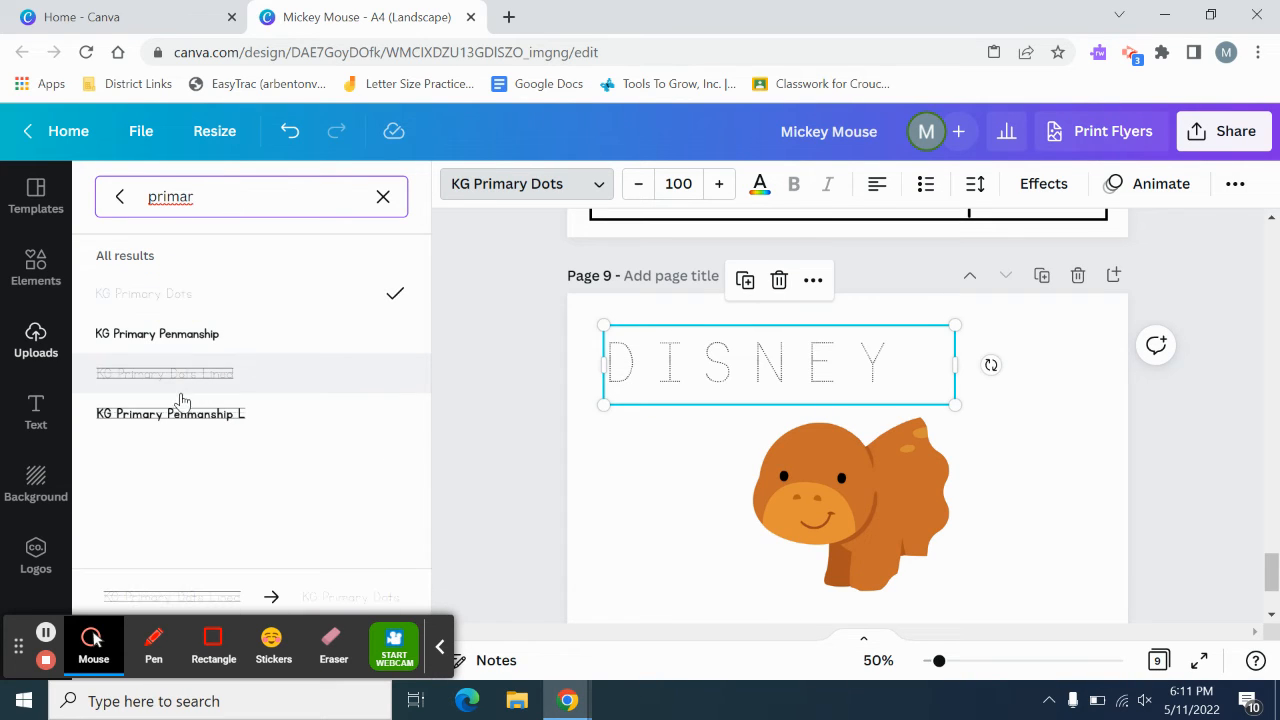
{"action": "left_click", "coordinate": [171, 335]}
{"action": "left_click", "coordinate": [185, 416]}
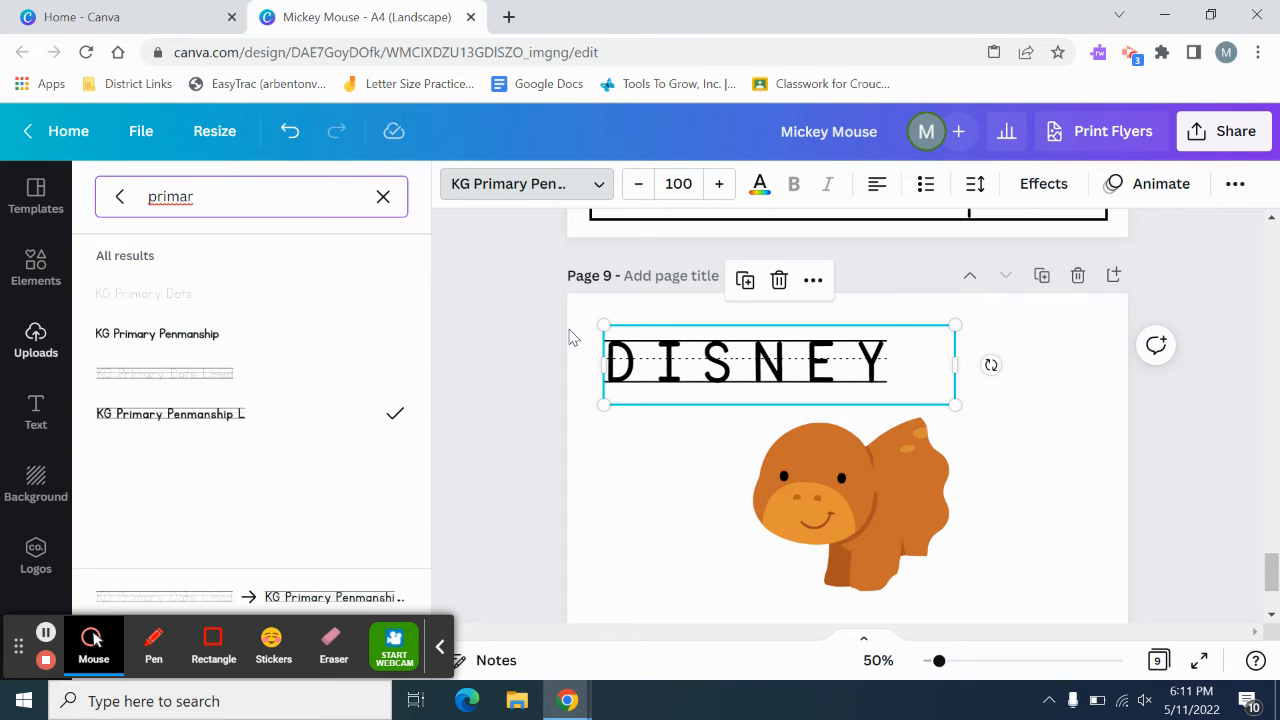
{"action": "left_click", "coordinate": [683, 400]}
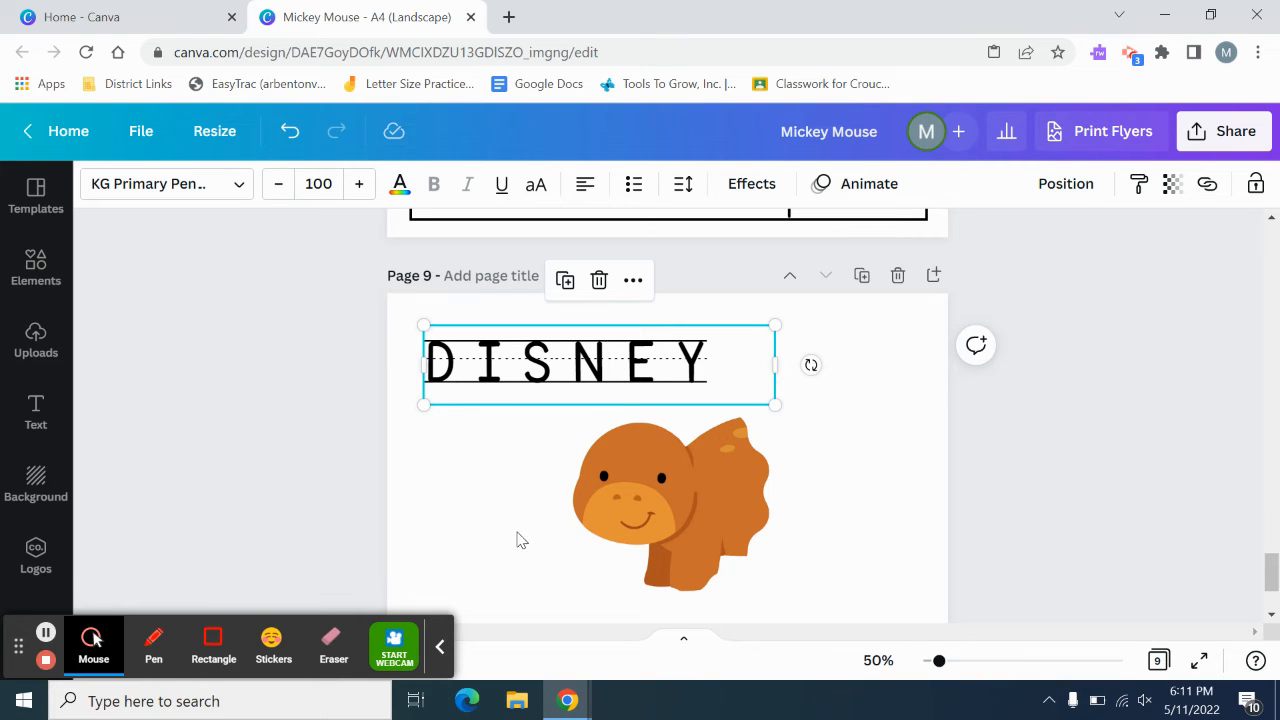
Add a plain line to the lower left of the dinosaur on page 9 and place a duplicate parallel just below it
{"action": "left_click", "coordinate": [36, 280]}
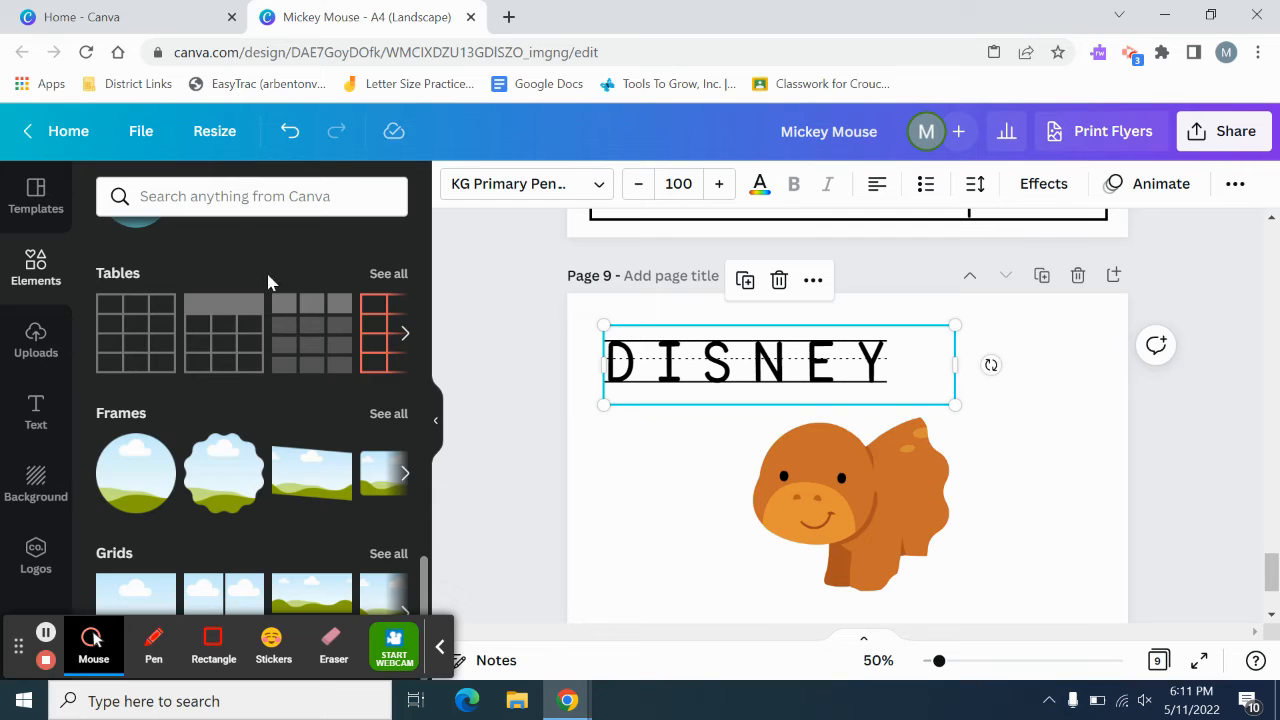
{"action": "scroll", "coordinate": [268, 283], "scroll_direction": "up", "scroll_amount": 10}
{"action": "left_click", "coordinate": [268, 498]}
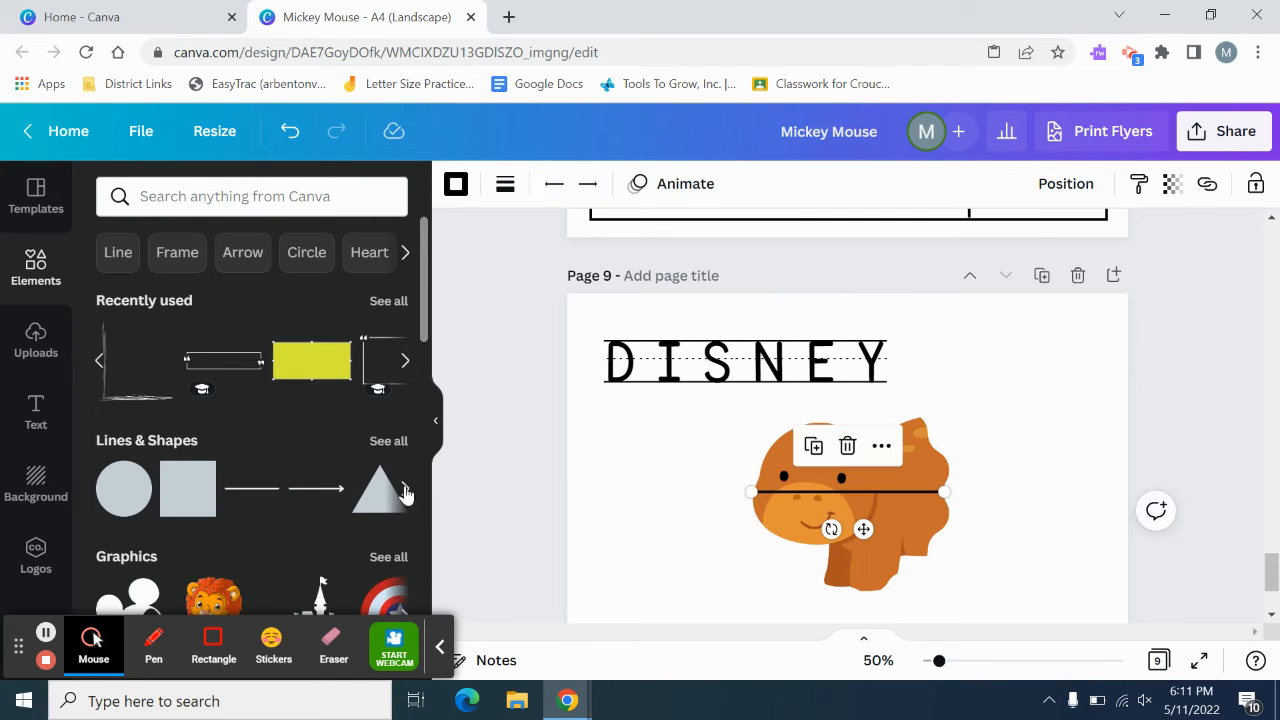
{"action": "left_click_drag", "start_coordinate": [863, 529], "coordinate": [690, 610]}
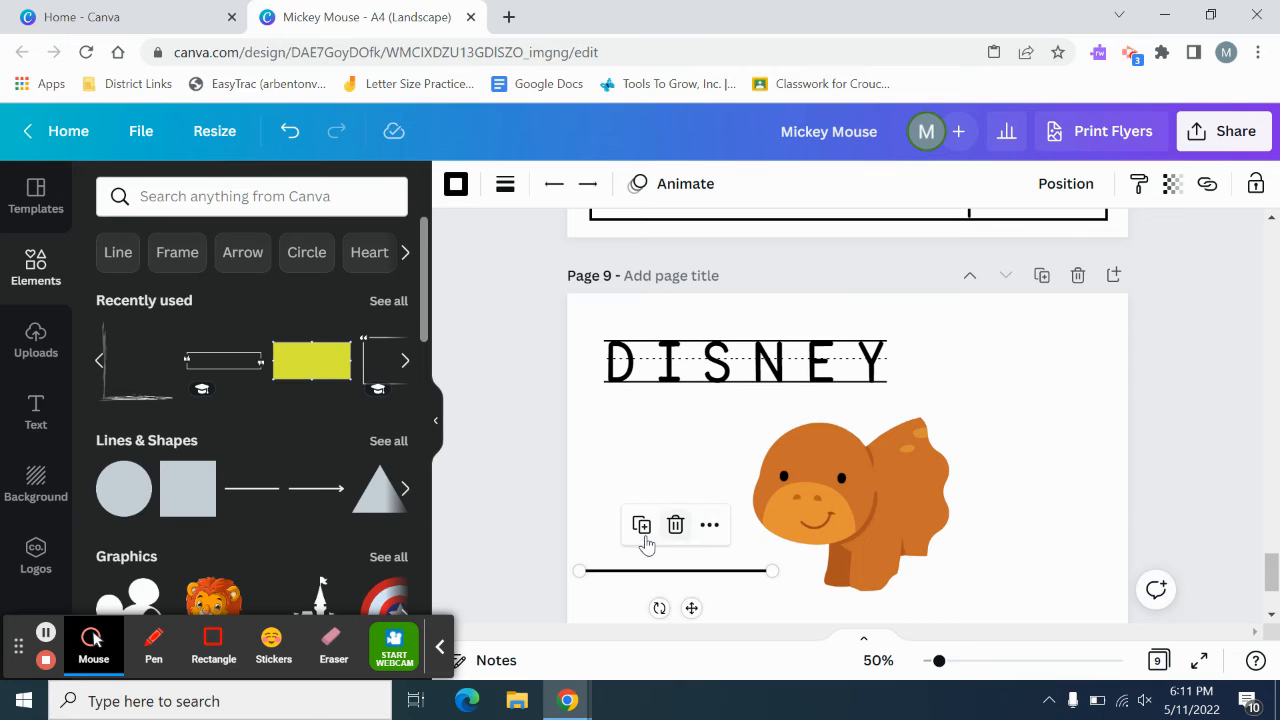
{"action": "left_click", "coordinate": [648, 538]}
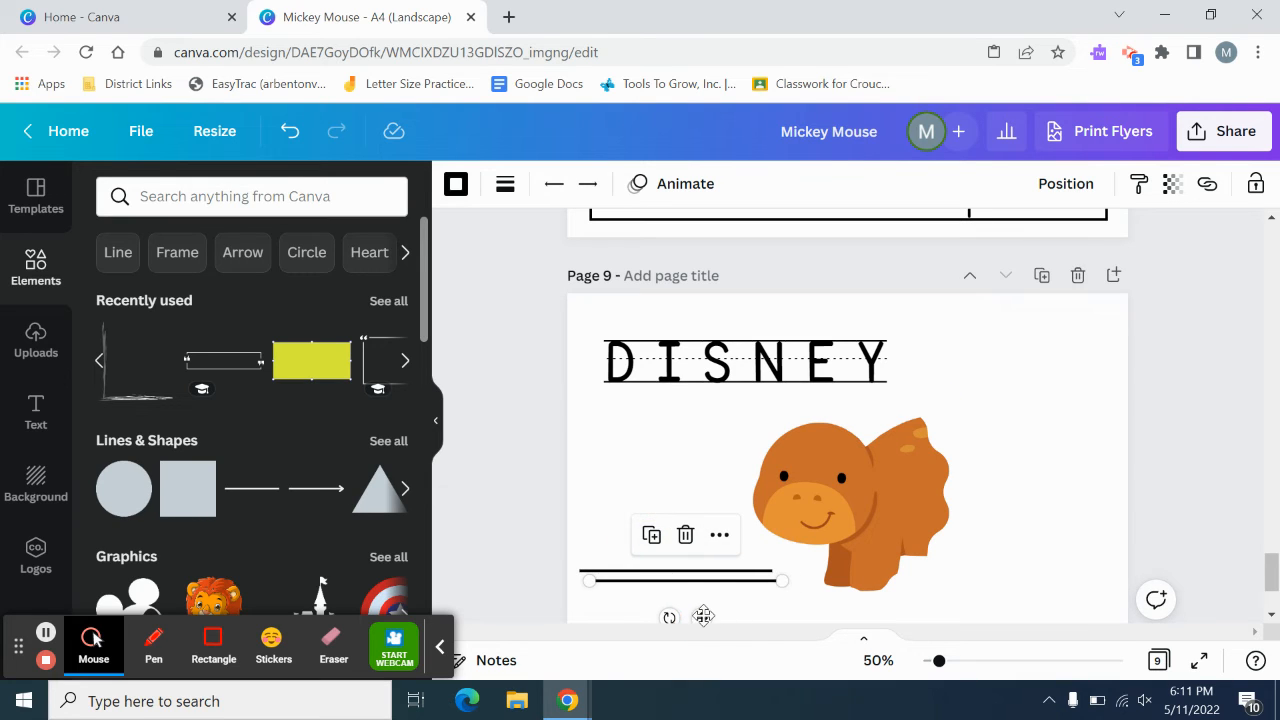
{"action": "mouse_move", "coordinate": [703, 616]}
{"action": "left_mouse_down"}
{"action": "mouse_move", "coordinate": [692, 645]}
{"action": "mouse_move", "coordinate": [692, 632]}
{"action": "left_mouse_up"}
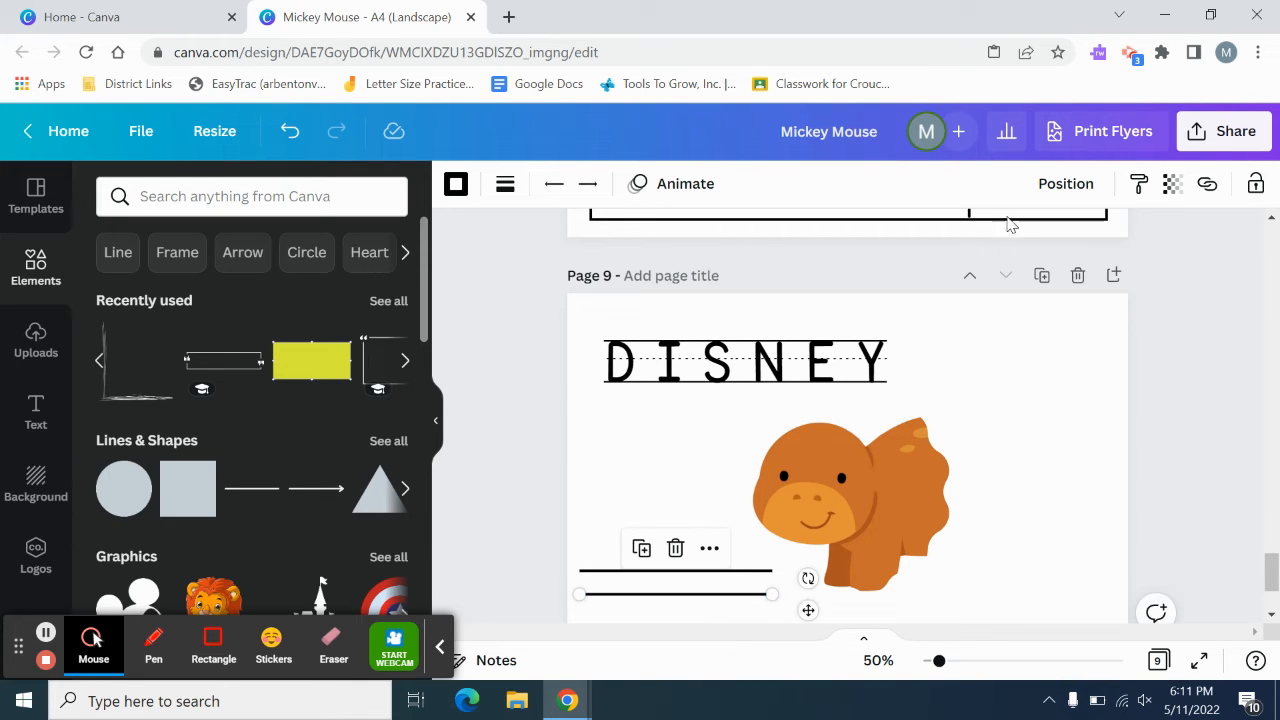
Duplicate the lower plain line on page 9 and place the copy above the other two lines
{"action": "left_click", "coordinate": [643, 549]}
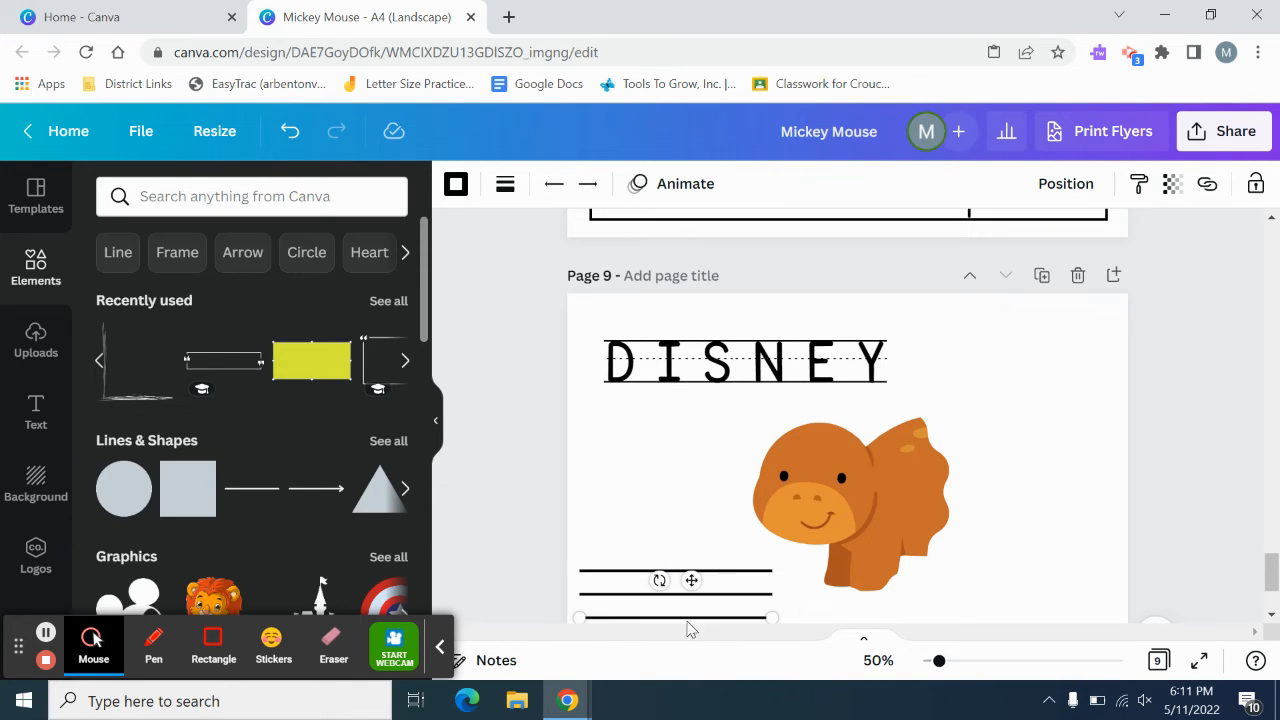
{"action": "mouse_move", "coordinate": [773, 621]}
{"action": "left_mouse_down"}
{"action": "mouse_move", "coordinate": [737, 514]}
{"action": "mouse_move", "coordinate": [729, 523]}
{"action": "mouse_move", "coordinate": [840, 642]}
{"action": "mouse_move", "coordinate": [771, 617]}
{"action": "left_mouse_up"}
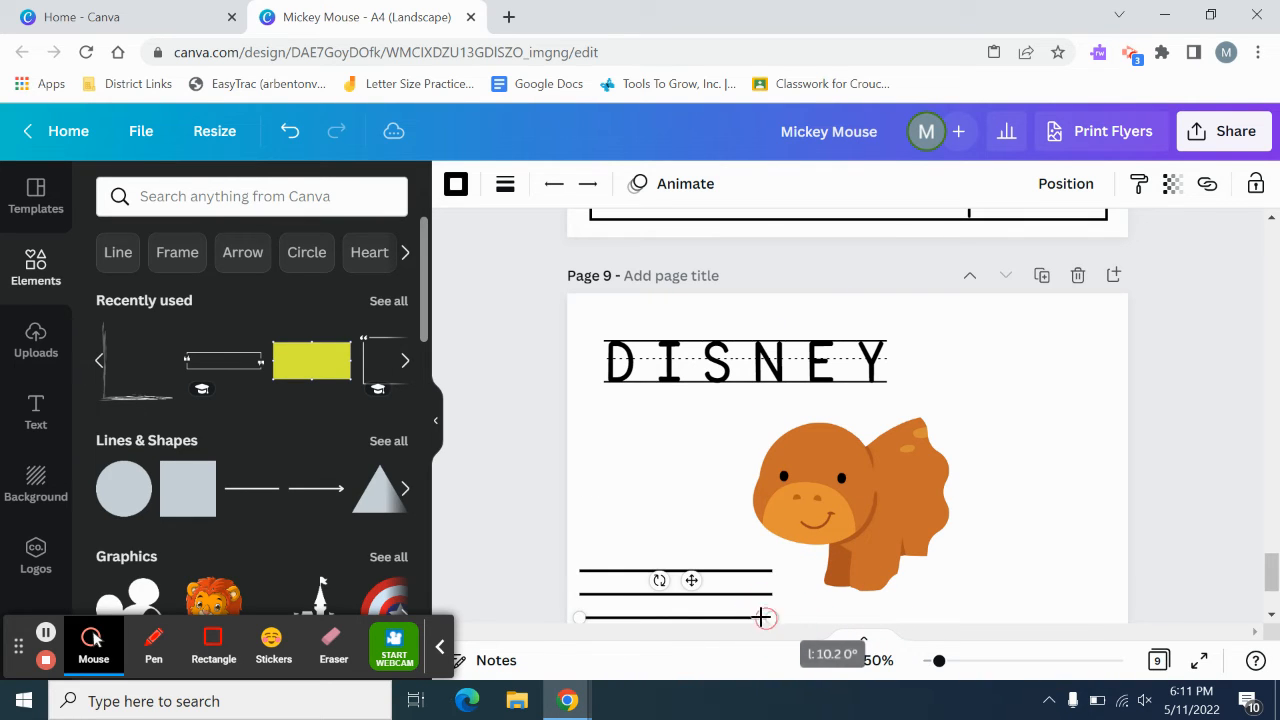
{"action": "left_click_drag", "start_coordinate": [684, 585], "coordinate": [672, 476]}
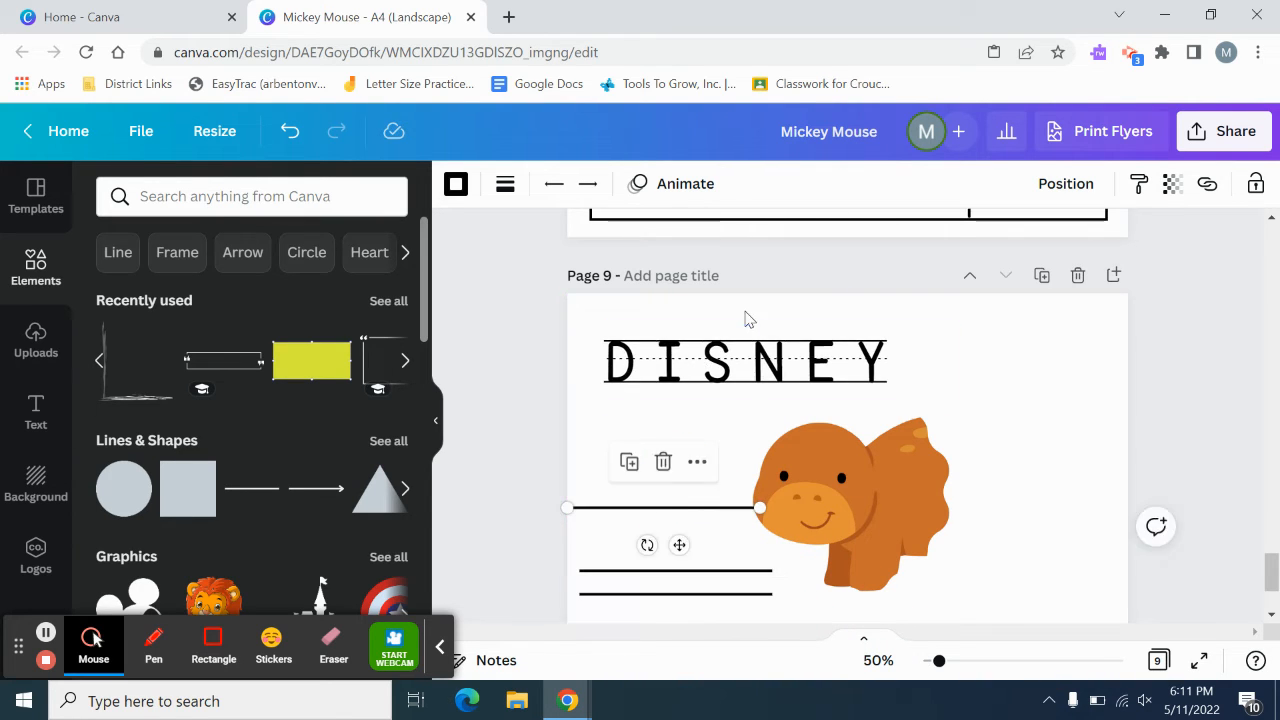
Make the copied line dotted with rounded end points and a thinner weight, and place it midway between the two plain lines
{"action": "left_click", "coordinate": [502, 186]}
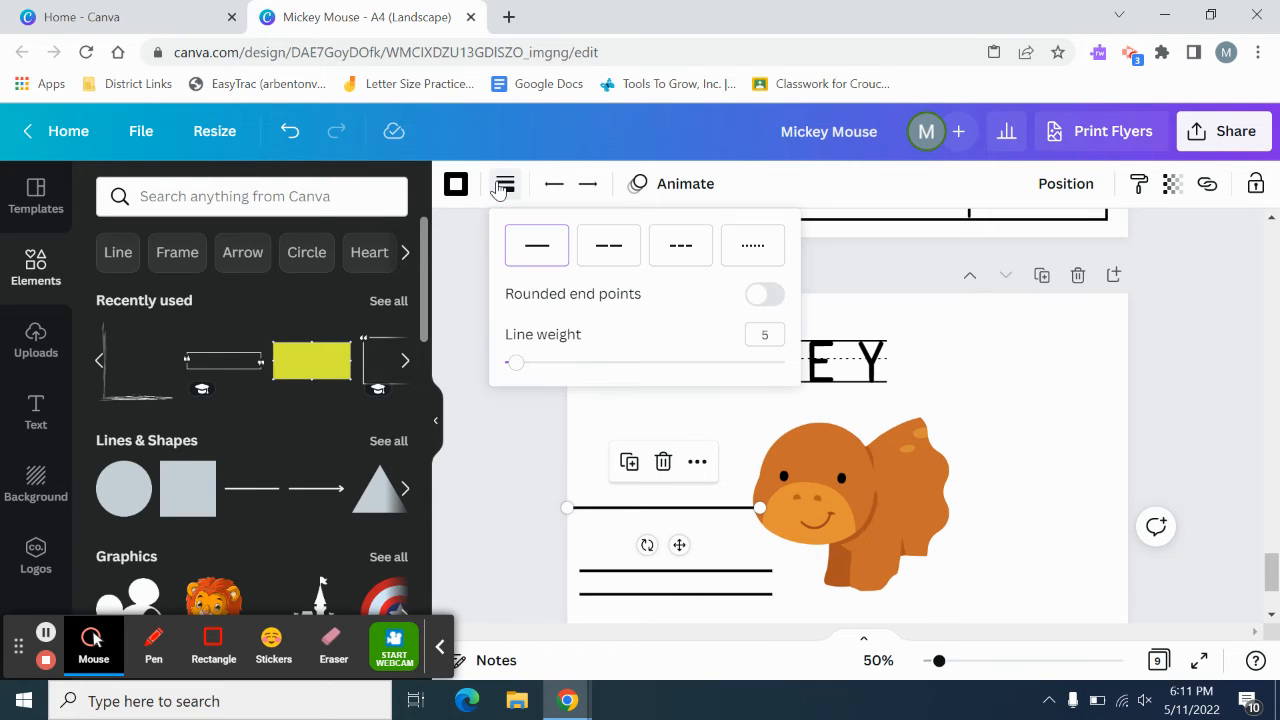
{"action": "left_click", "coordinate": [752, 245]}
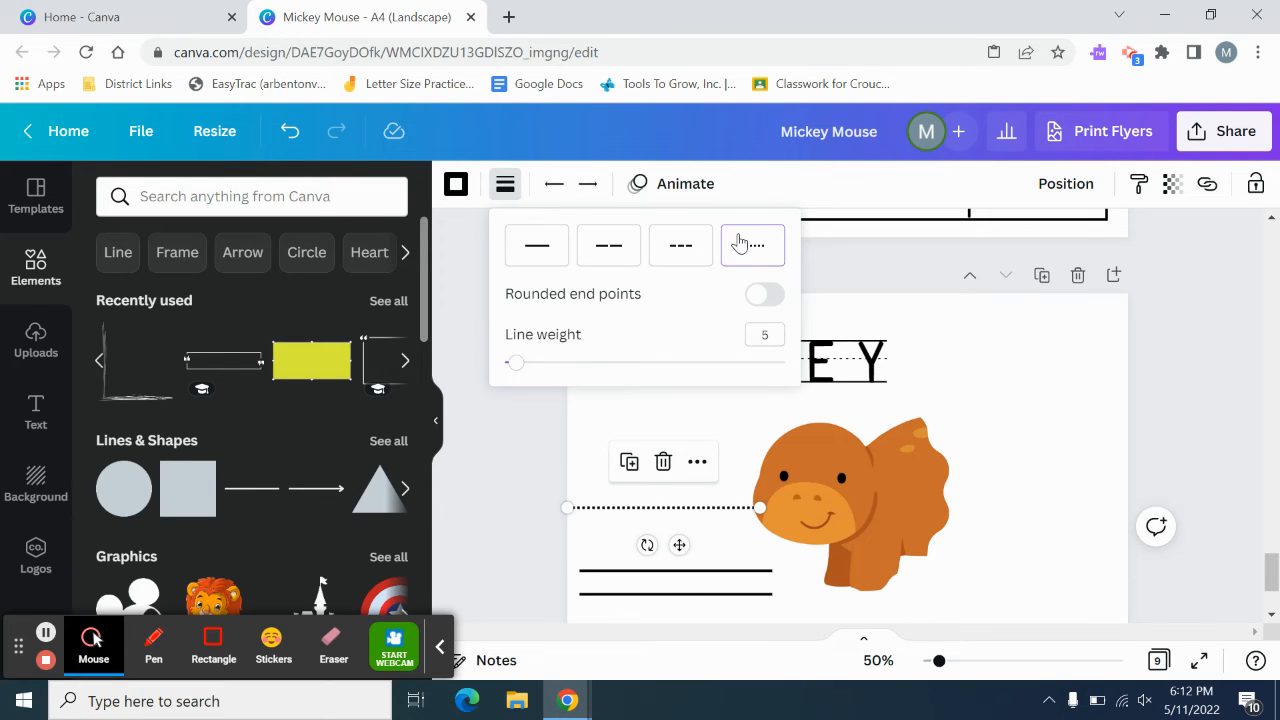
{"action": "left_click_drag", "start_coordinate": [513, 364], "coordinate": [391, 371]}
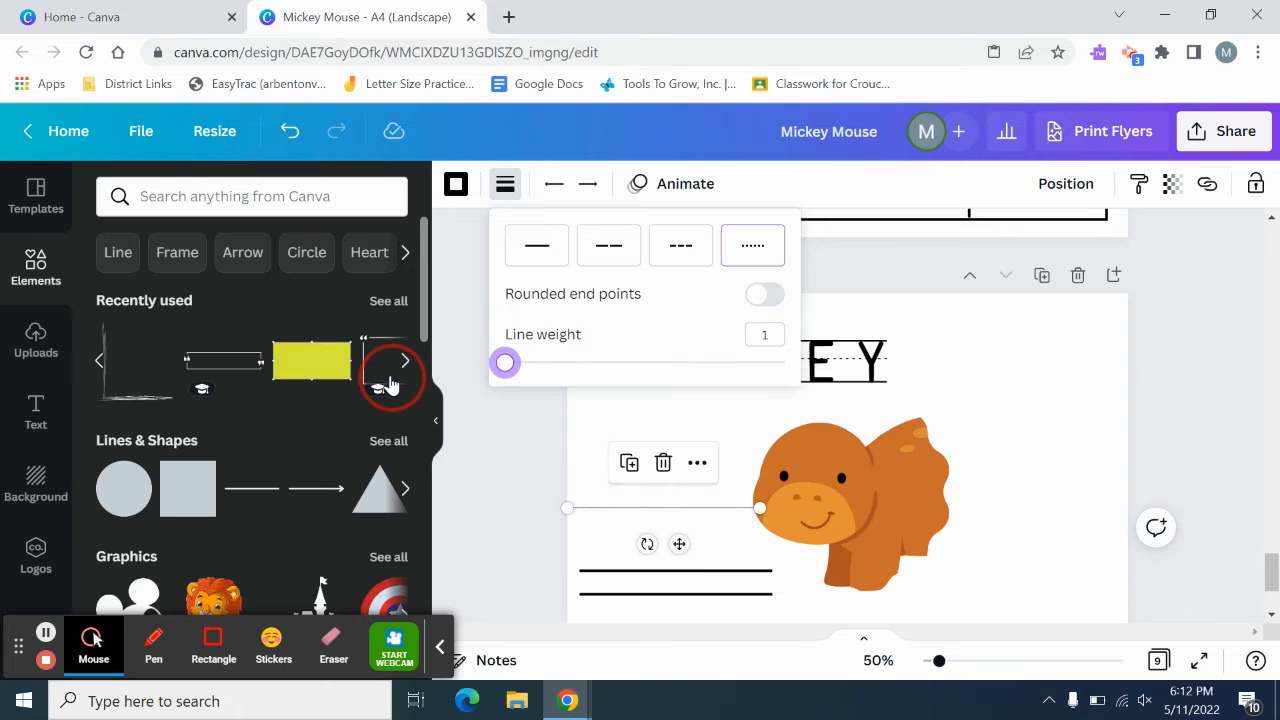
{"action": "left_click", "coordinate": [765, 296]}
{"action": "mouse_move", "coordinate": [504, 363]}
{"action": "left_mouse_down"}
{"action": "mouse_move", "coordinate": [594, 363]}
{"action": "mouse_move", "coordinate": [512, 363]}
{"action": "left_mouse_up"}
{"action": "left_click_drag", "start_coordinate": [679, 545], "coordinate": [693, 621]}
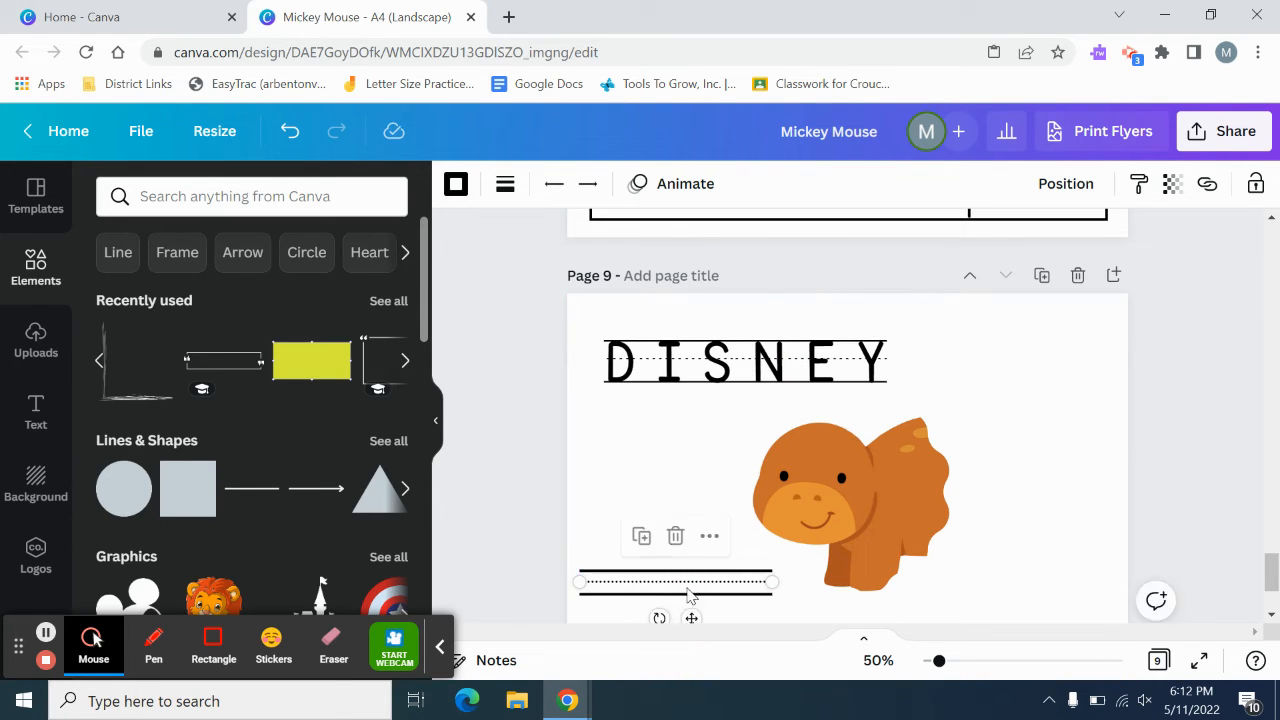
{"action": "left_click", "coordinate": [660, 491]}
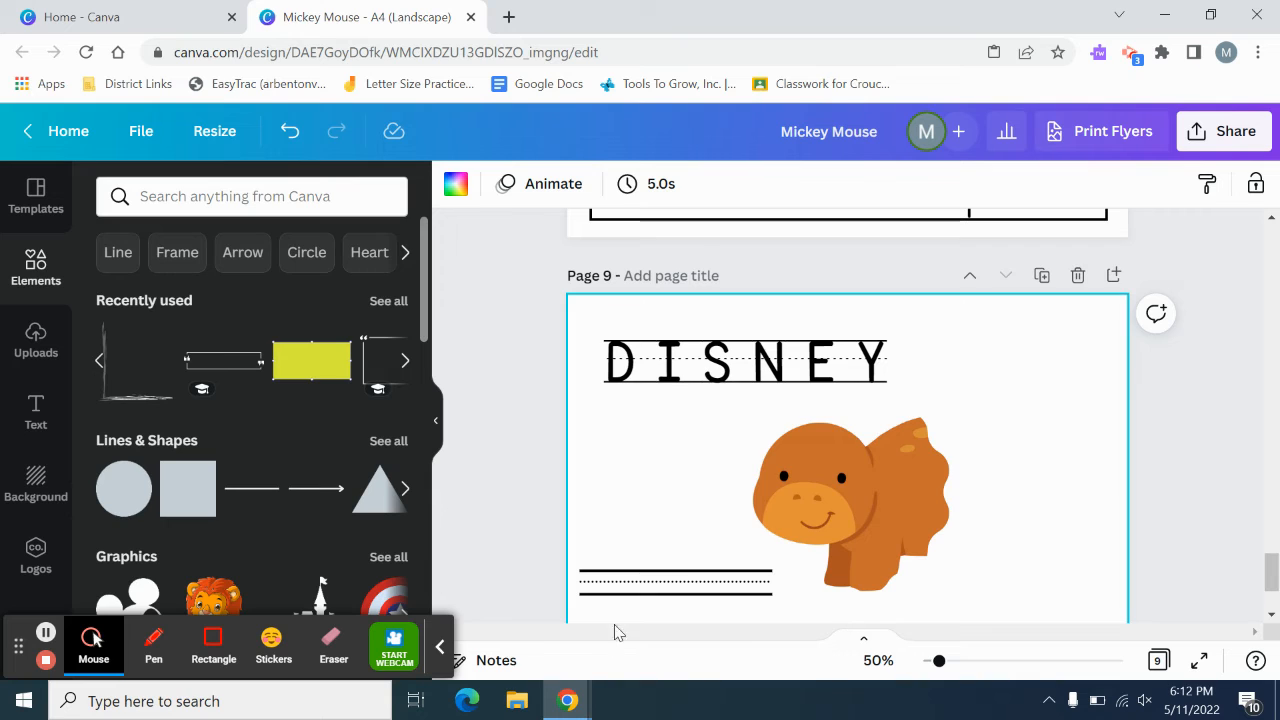
Select the two plain lines and the dotted line together and lock them in place
{"action": "left_click", "coordinate": [797, 609]}
{"action": "left_click_drag", "start_coordinate": [779, 613], "coordinate": [690, 600]}
{"action": "left_click", "coordinate": [588, 609]}
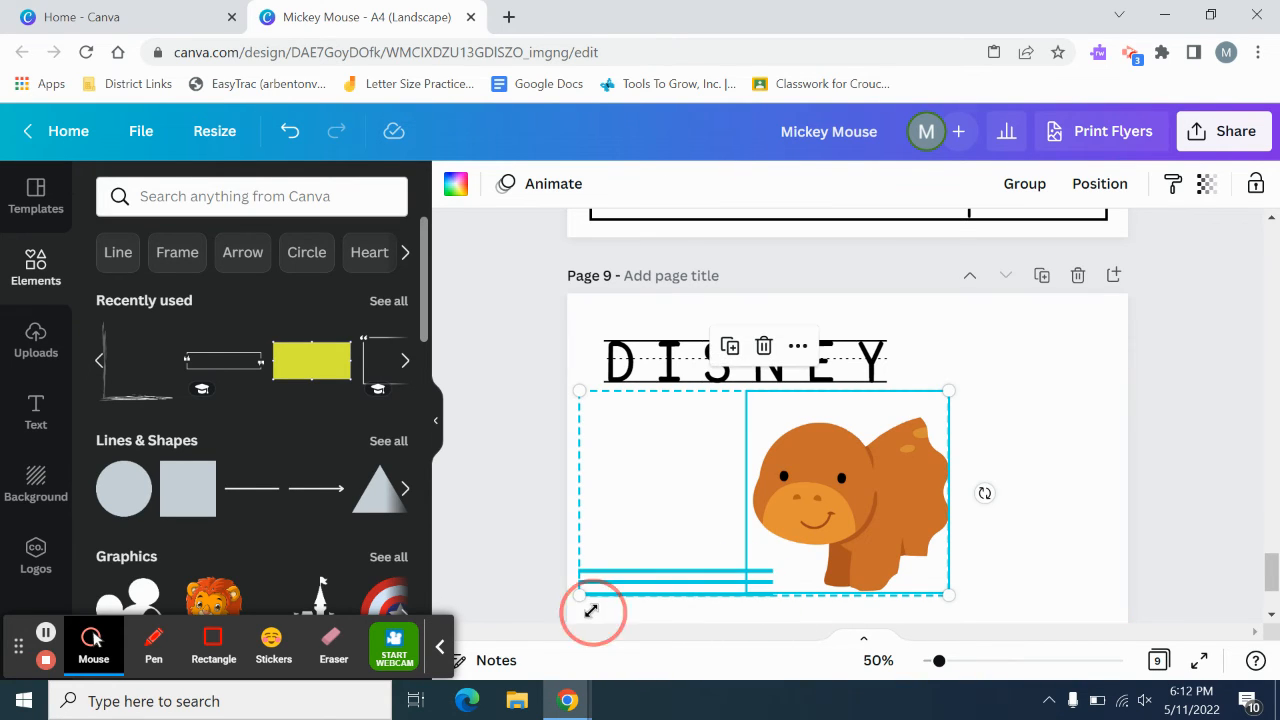
{"action": "left_click", "coordinate": [648, 518]}
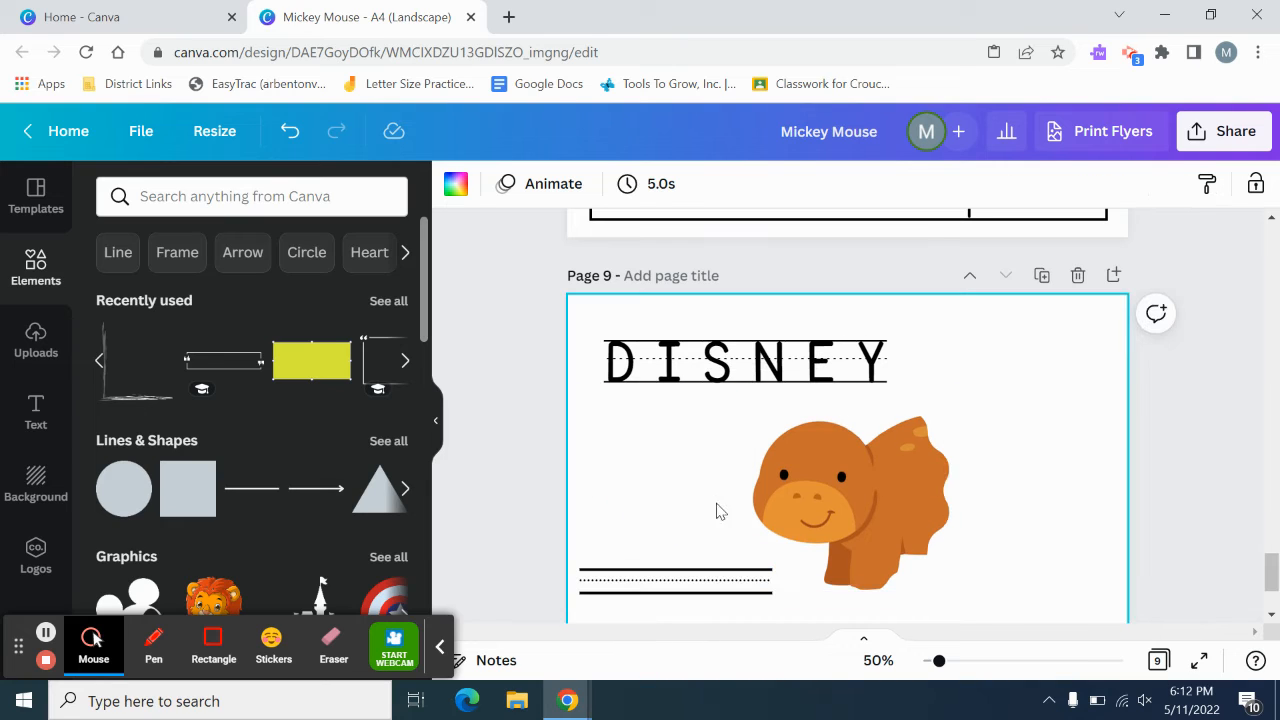
{"action": "left_click_drag", "start_coordinate": [580, 562], "coordinate": [700, 612]}
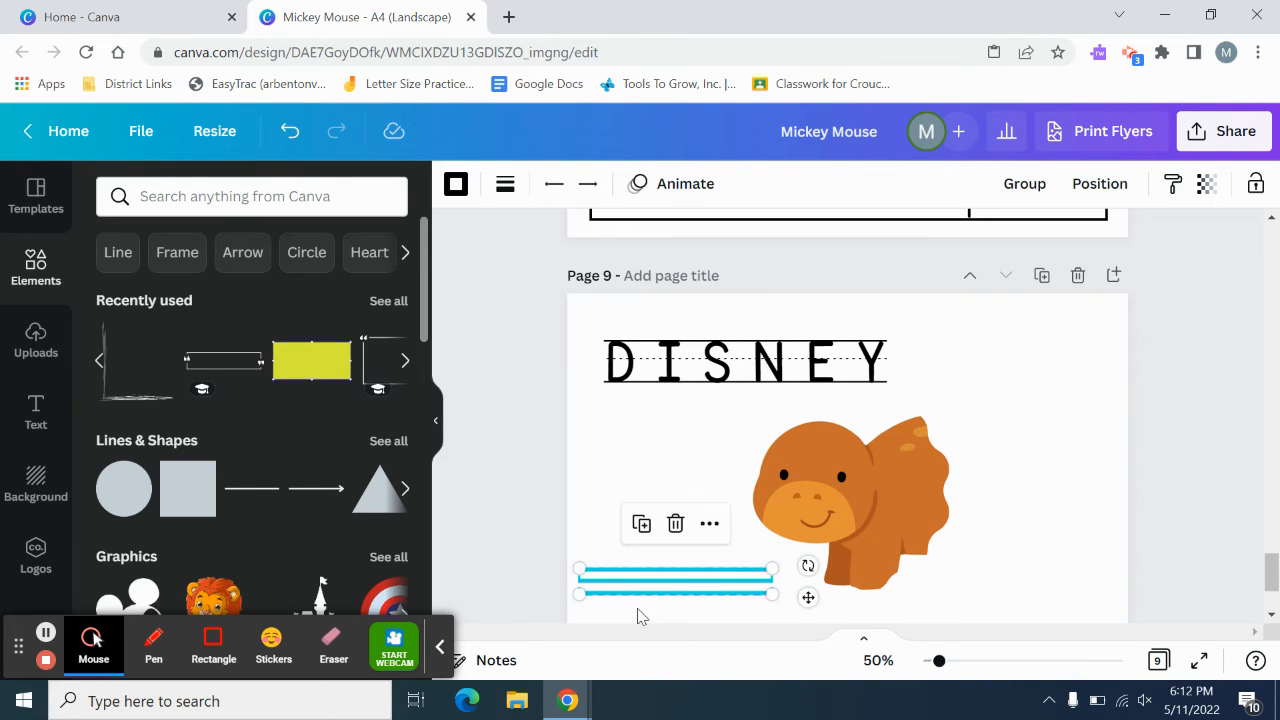
{"action": "left_click", "coordinate": [1255, 182]}
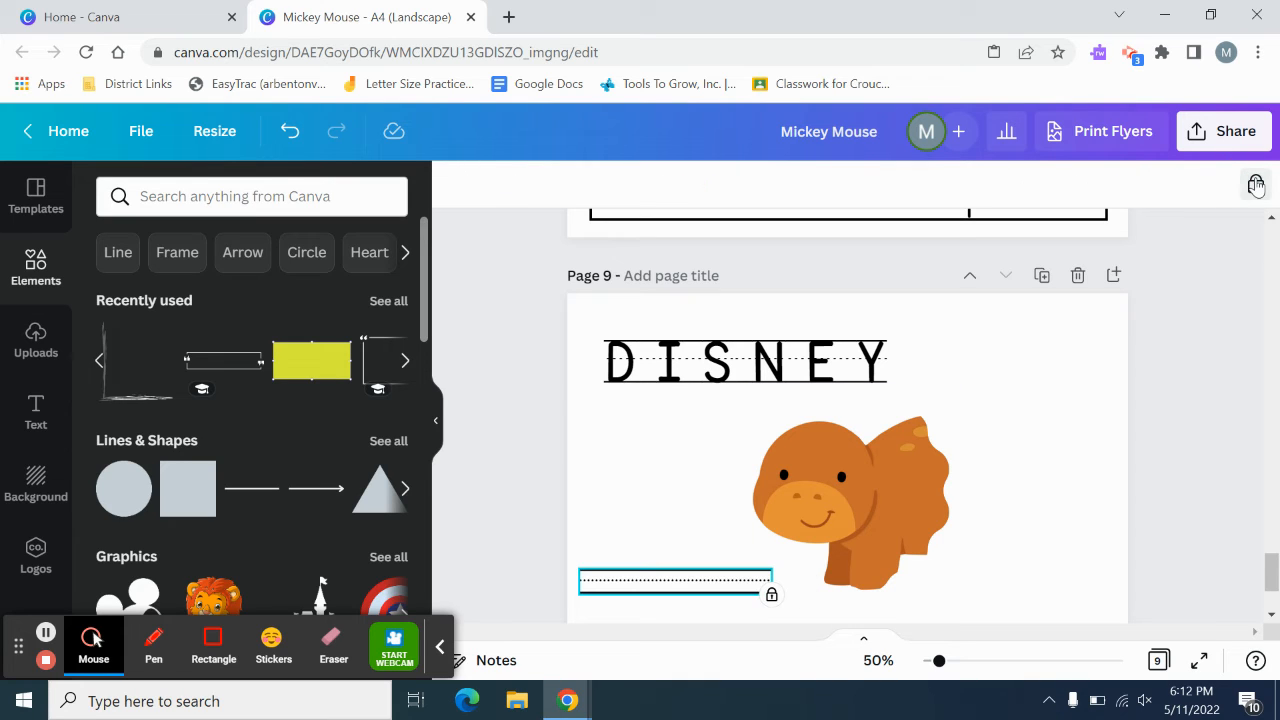
Try to select and move the locked handwriting lines as one block
{"action": "left_click_drag", "start_coordinate": [666, 583], "coordinate": [998, 408]}
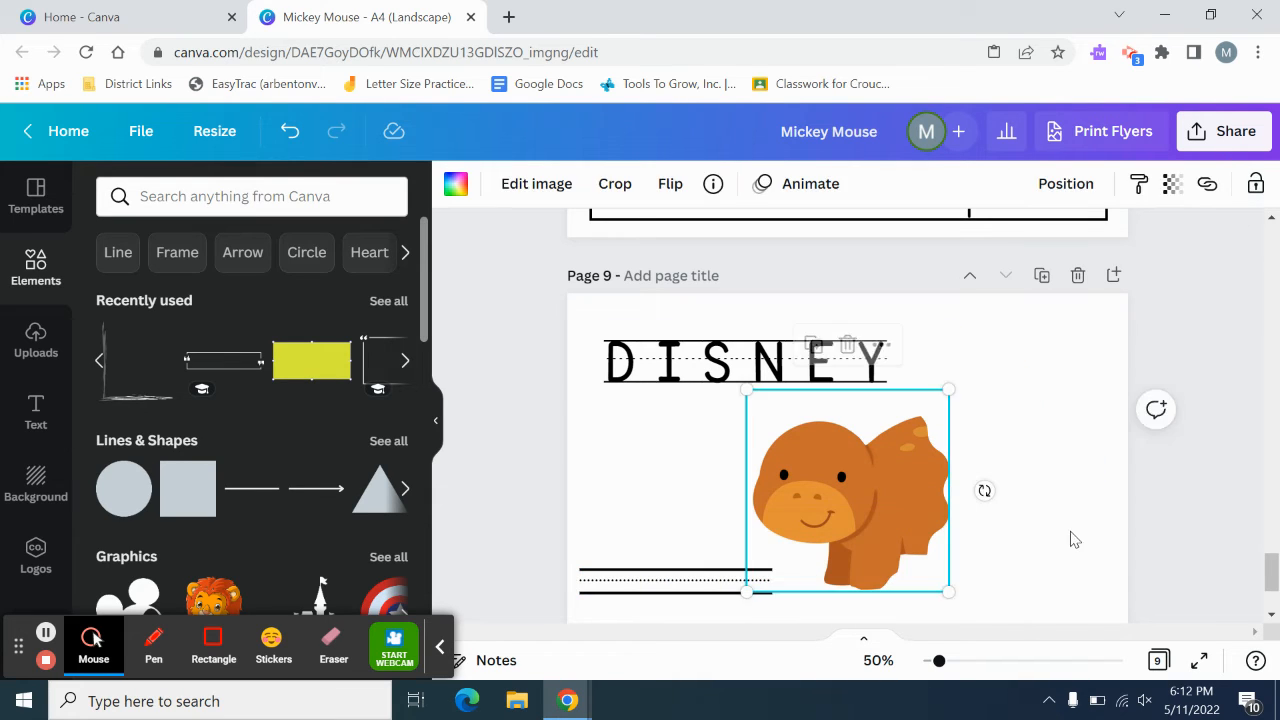
{"action": "left_click", "coordinate": [1072, 545]}
{"action": "left_click", "coordinate": [649, 579]}
{"action": "left_click", "coordinate": [658, 607]}
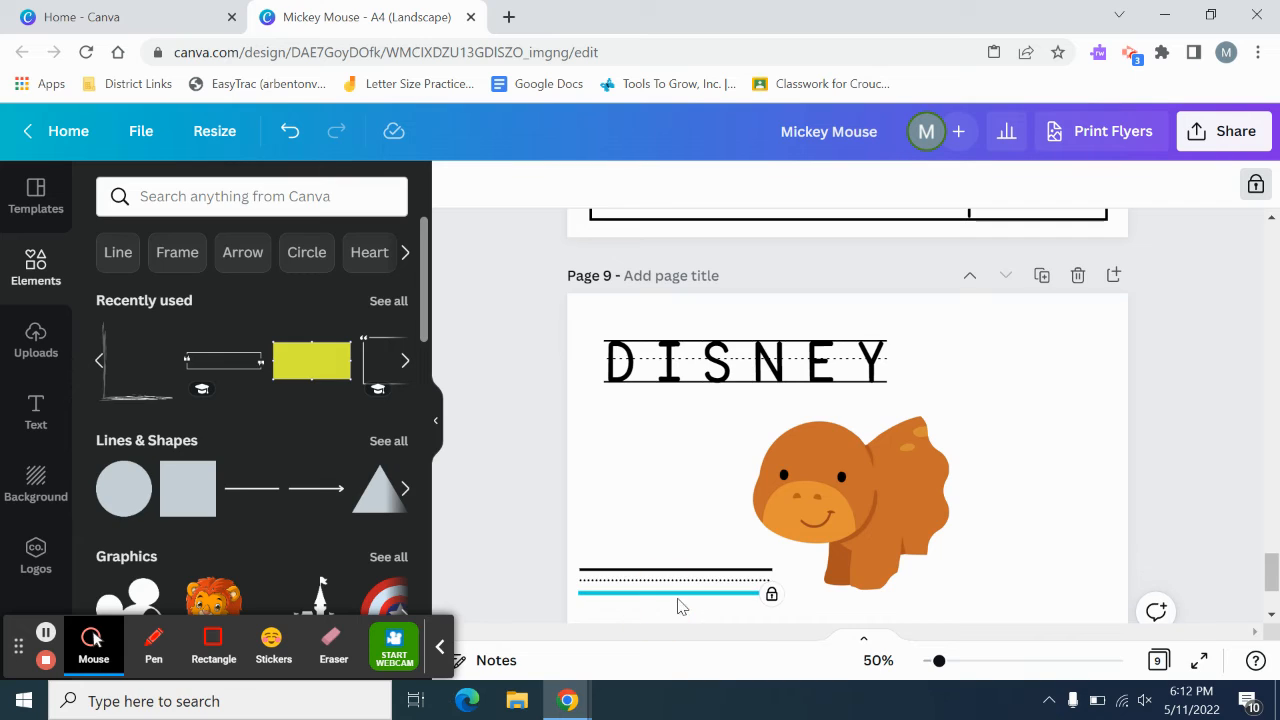
{"action": "left_click", "coordinate": [607, 547]}
{"action": "left_click_drag", "start_coordinate": [582, 558], "coordinate": [625, 473]}
{"action": "left_click_drag", "start_coordinate": [583, 560], "coordinate": [806, 612]}
Move the dinosaur beside the DISNEY text, and undo both that move and the locking of the lines
{"action": "left_click_drag", "start_coordinate": [816, 519], "coordinate": [980, 419]}
{"action": "left_click", "coordinate": [794, 509]}
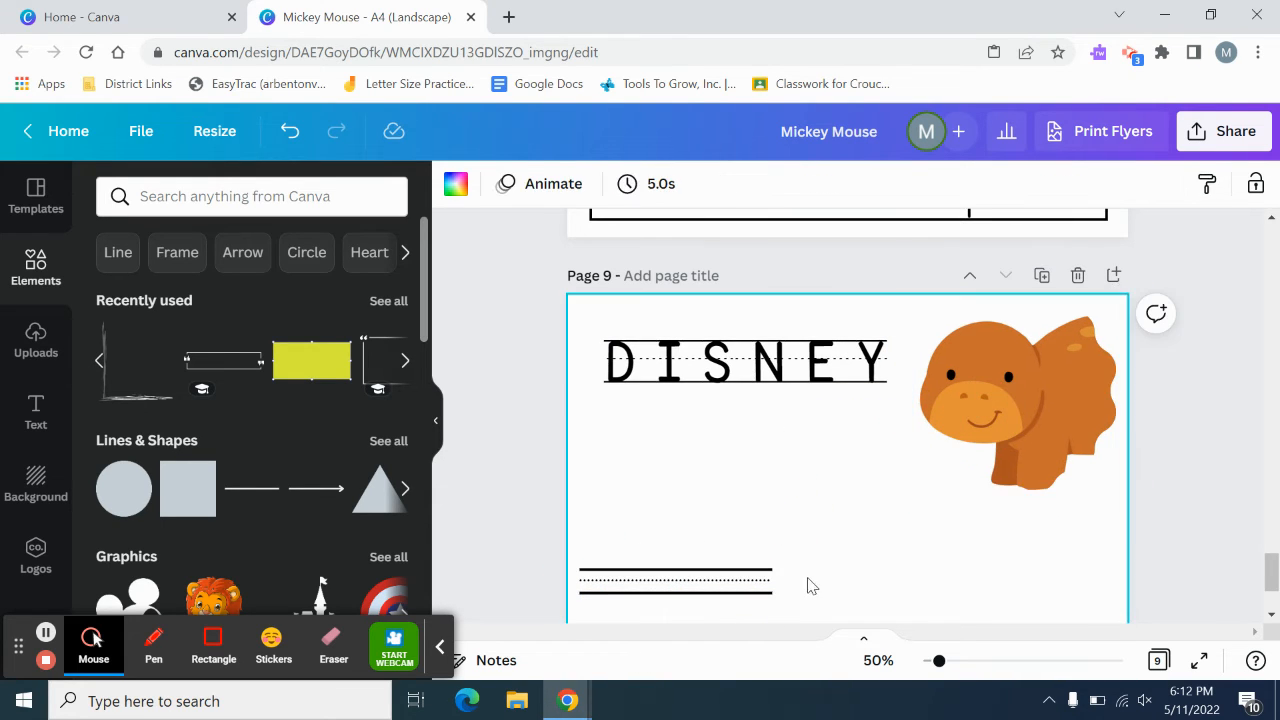
{"action": "left_click_drag", "start_coordinate": [806, 552], "coordinate": [648, 616]}
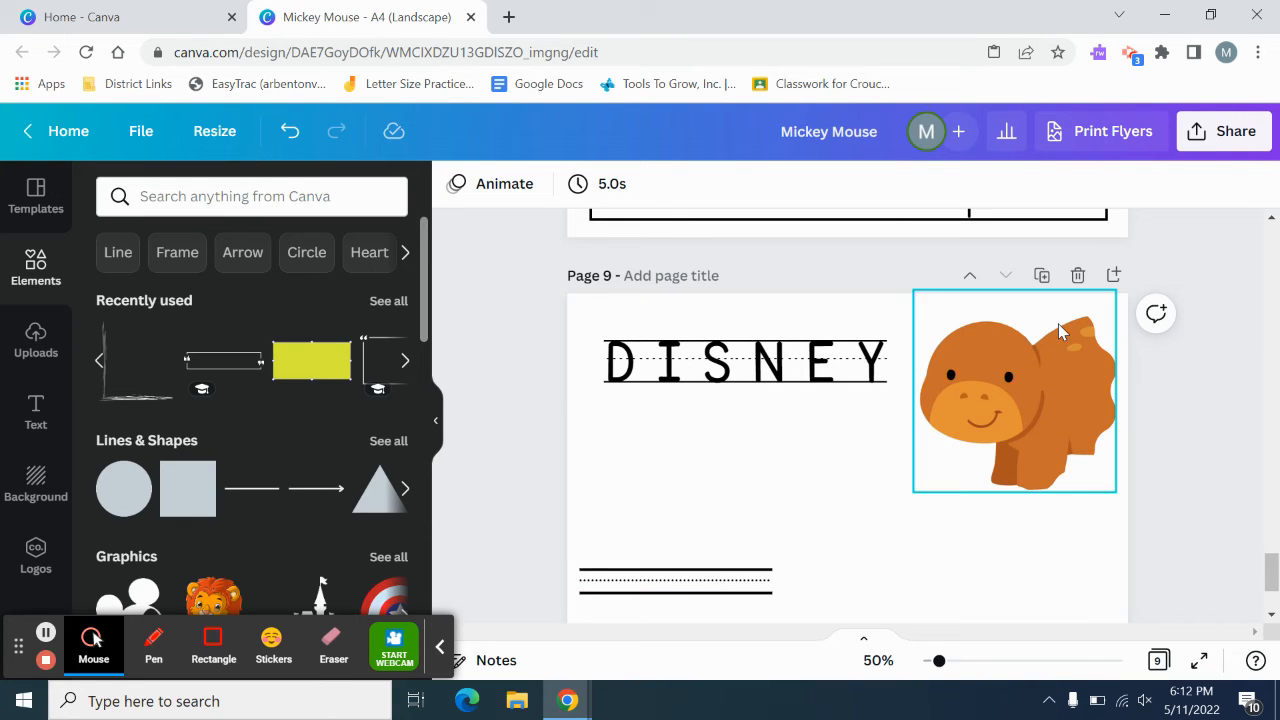
{"action": "left_click", "coordinate": [290, 131]}
{"action": "left_click", "coordinate": [290, 131]}
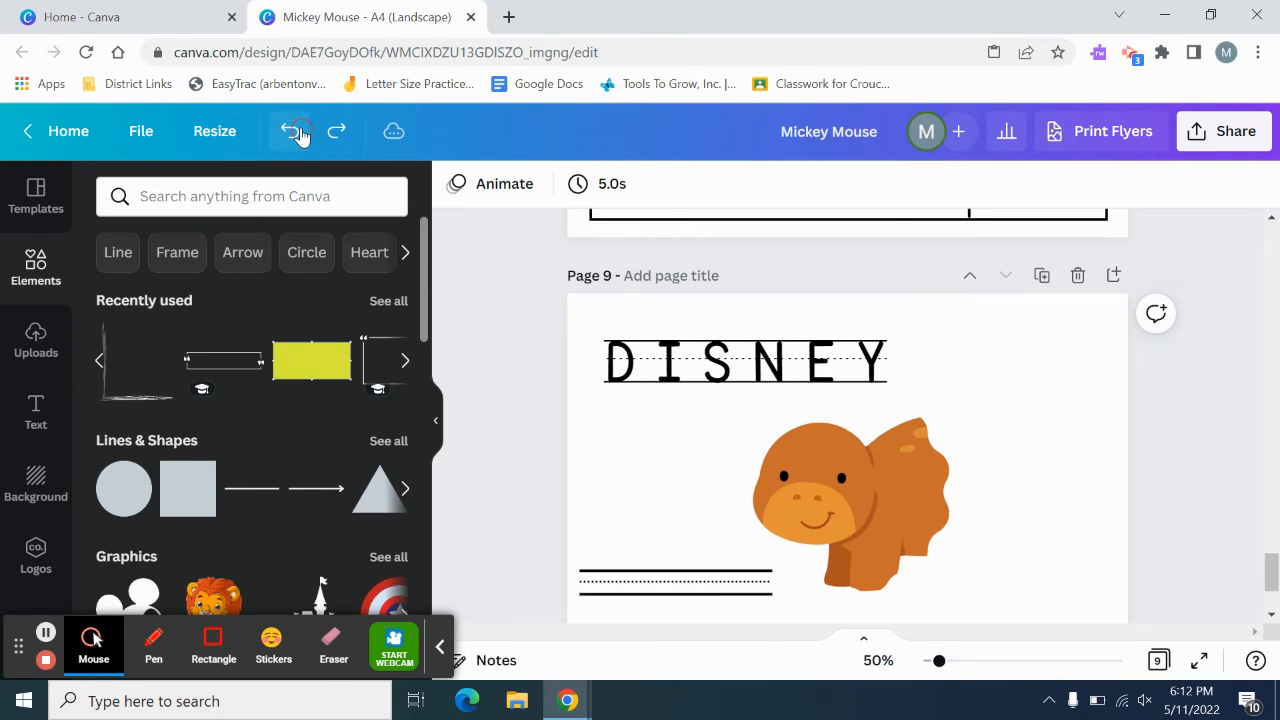
{"action": "left_click", "coordinate": [290, 131]}
{"action": "left_click", "coordinate": [321, 134]}
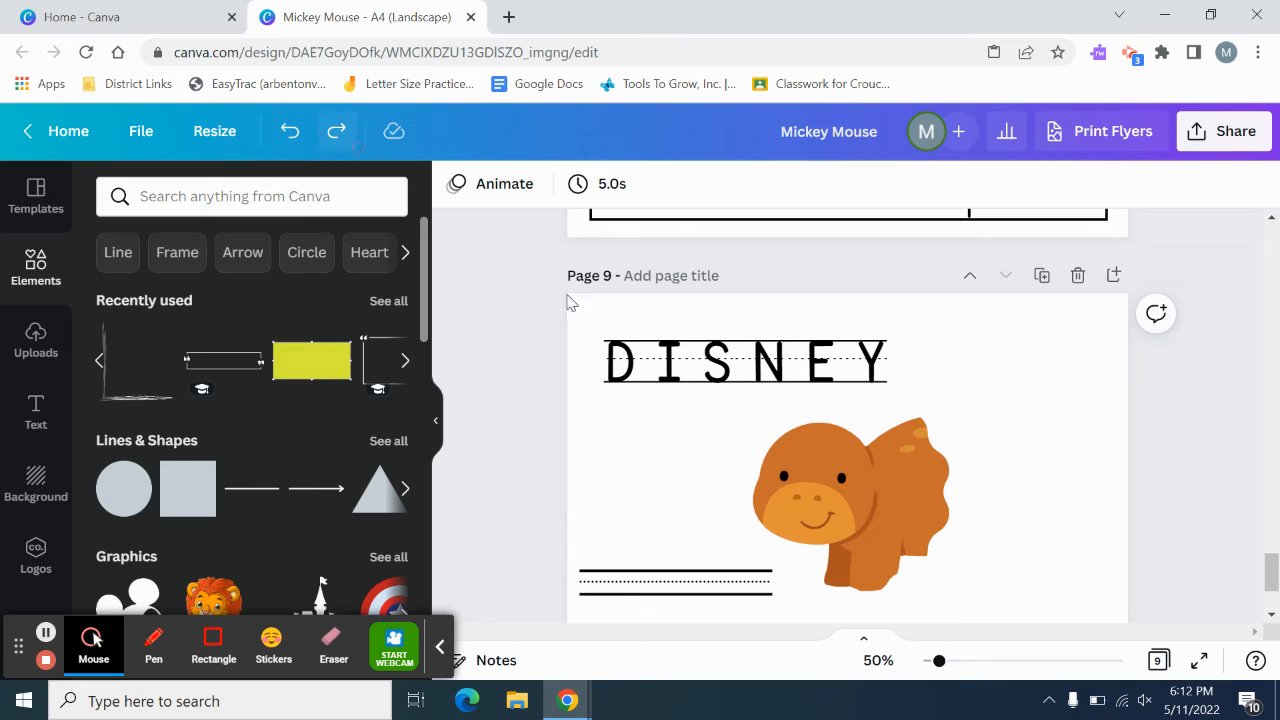
Move the dinosaur to the upper right corner of page 9, beside the DISNEY text
{"action": "left_click", "coordinate": [598, 571]}
{"action": "left_click", "coordinate": [800, 598]}
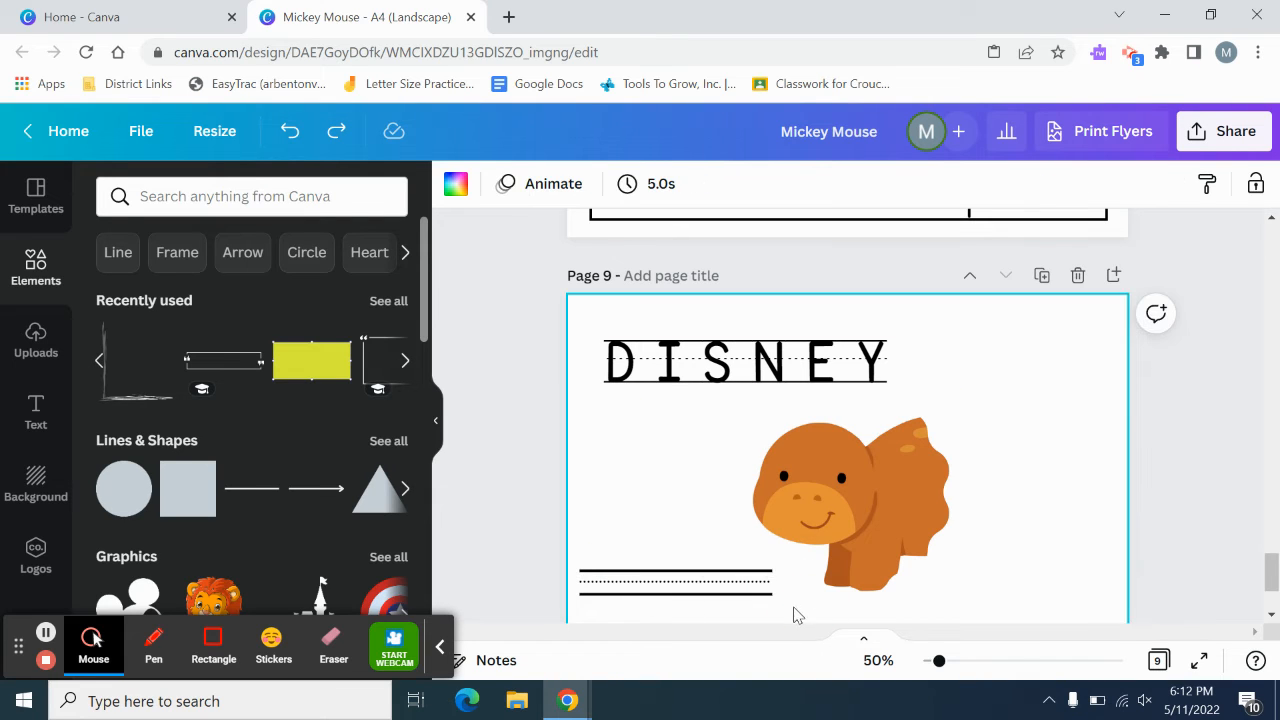
{"action": "left_click_drag", "start_coordinate": [786, 607], "coordinate": [853, 551]}
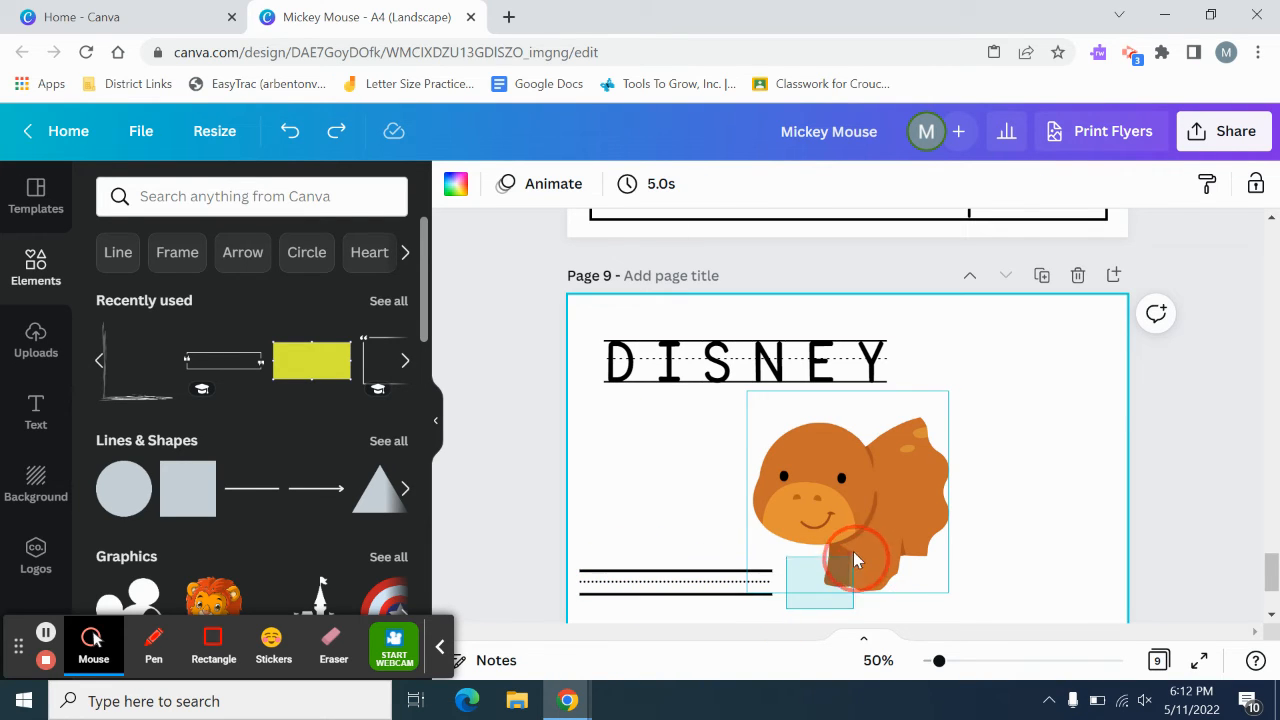
{"action": "left_click_drag", "start_coordinate": [819, 504], "coordinate": [982, 402]}
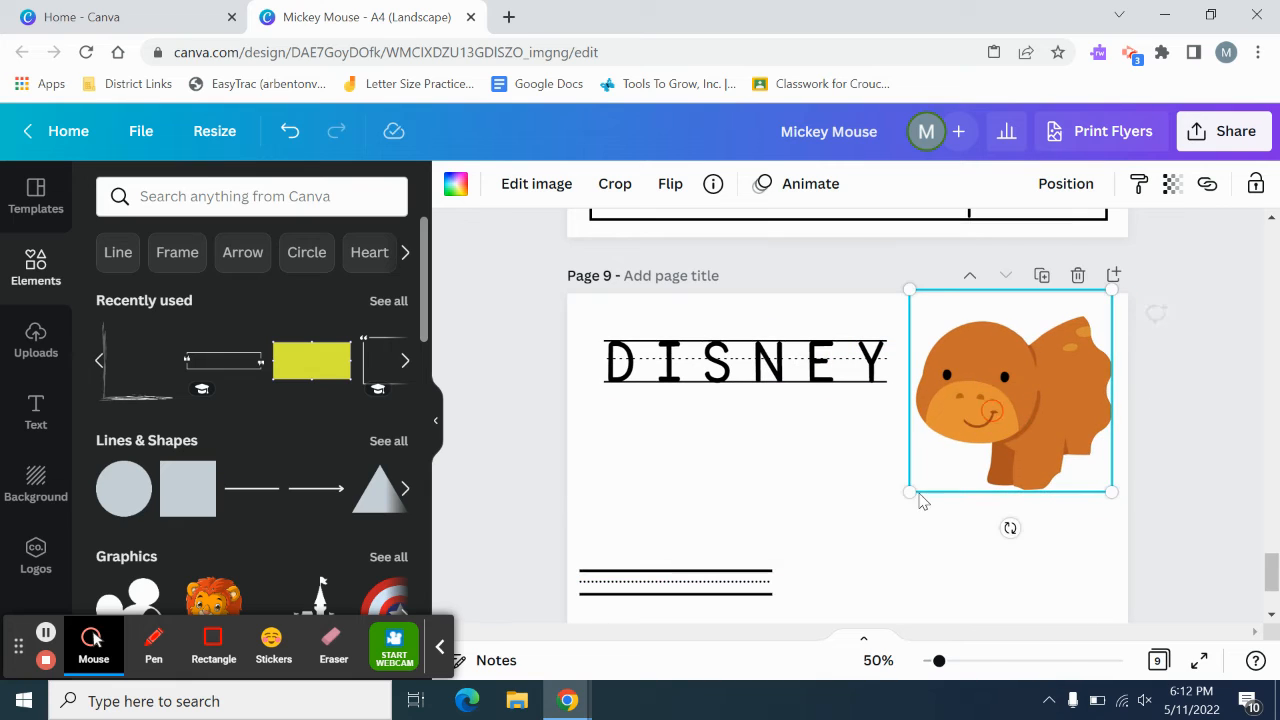
{"action": "left_click", "coordinate": [865, 567]}
Select the three handwriting lines, move them up toward the middle of the page, and group them
{"action": "left_click_drag", "start_coordinate": [698, 616], "coordinate": [585, 618]}
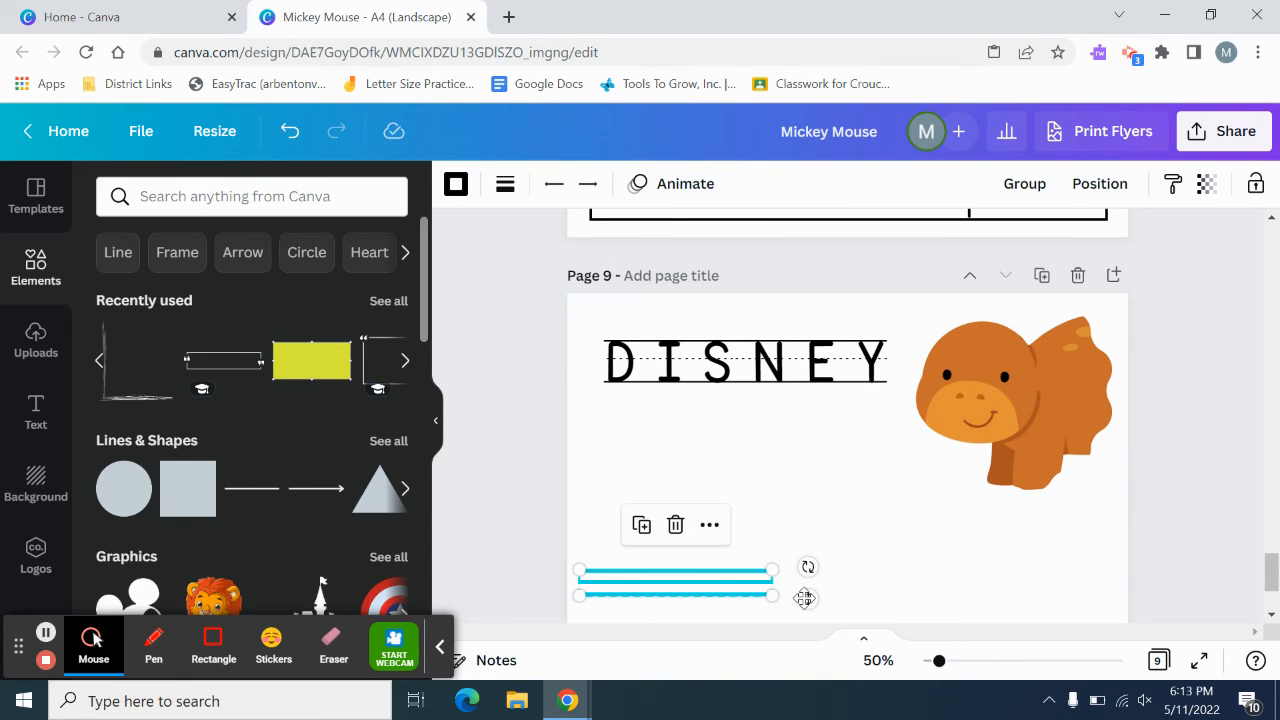
{"action": "left_click_drag", "start_coordinate": [812, 599], "coordinate": [871, 534]}
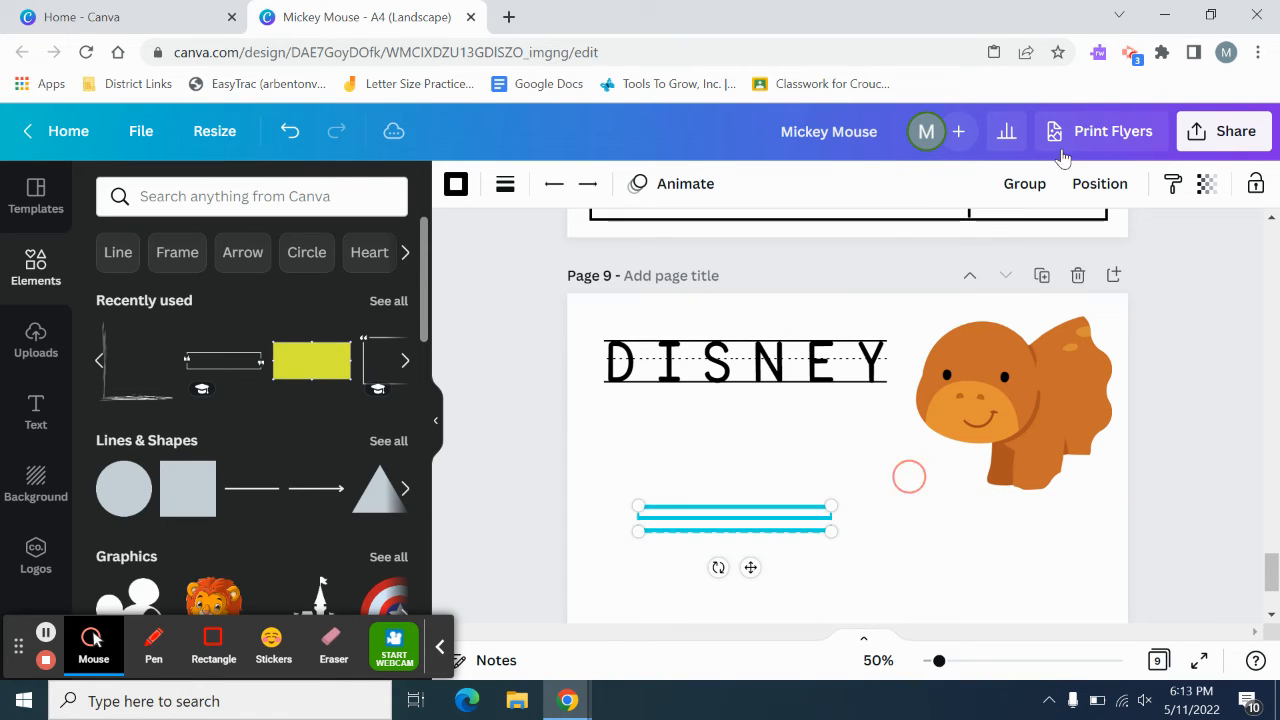
{"action": "left_click", "coordinate": [1024, 183]}
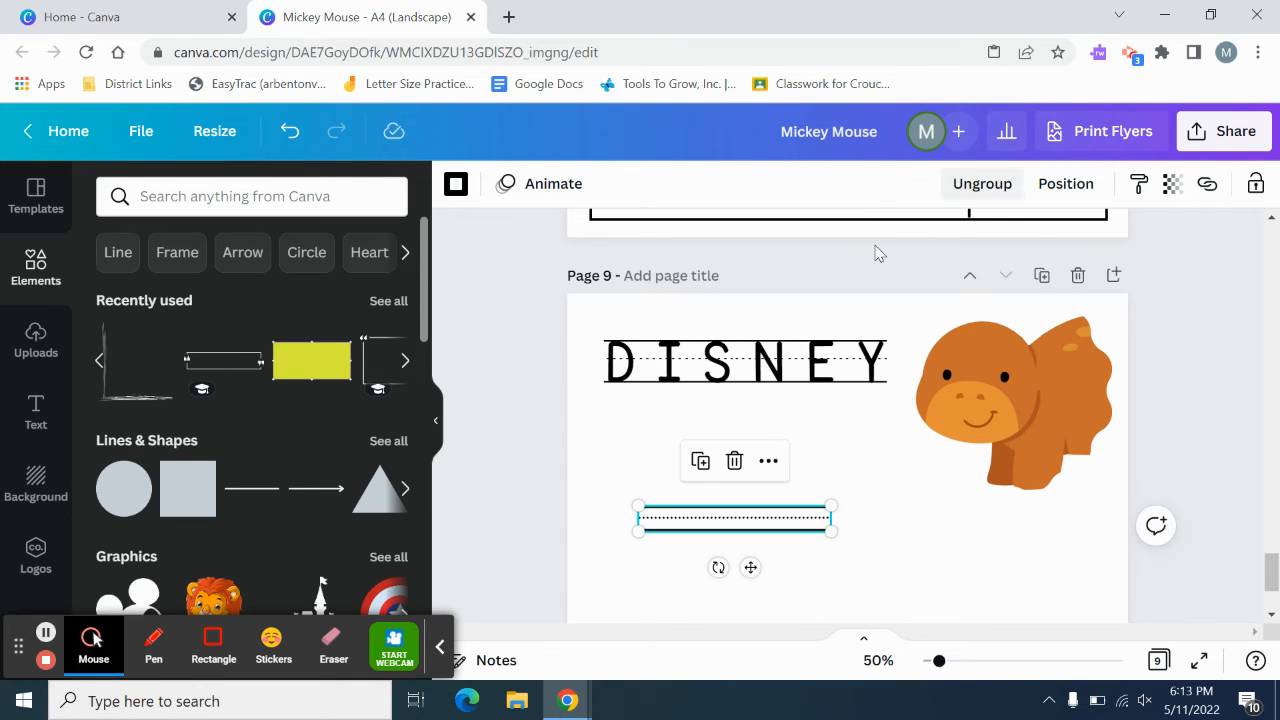
{"action": "left_click", "coordinate": [812, 584]}
Collapse the elements panel and position the grouped handwriting lines just below the DISNEY text
{"action": "left_click", "coordinate": [773, 517]}
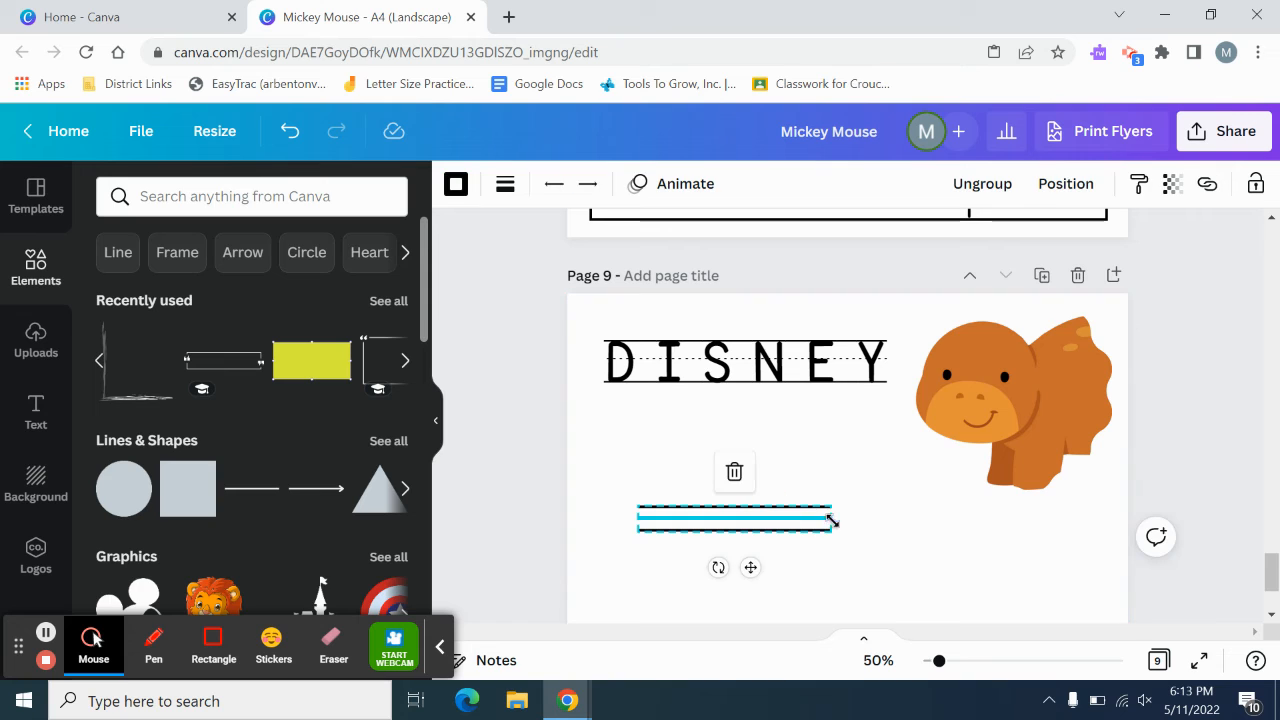
{"action": "mouse_move", "coordinate": [751, 567]}
{"action": "left_mouse_down"}
{"action": "mouse_move", "coordinate": [794, 523]}
{"action": "mouse_move", "coordinate": [754, 606]}
{"action": "mouse_move", "coordinate": [737, 589]}
{"action": "mouse_move", "coordinate": [767, 581]}
{"action": "left_mouse_up"}
{"action": "left_click", "coordinate": [782, 560]}
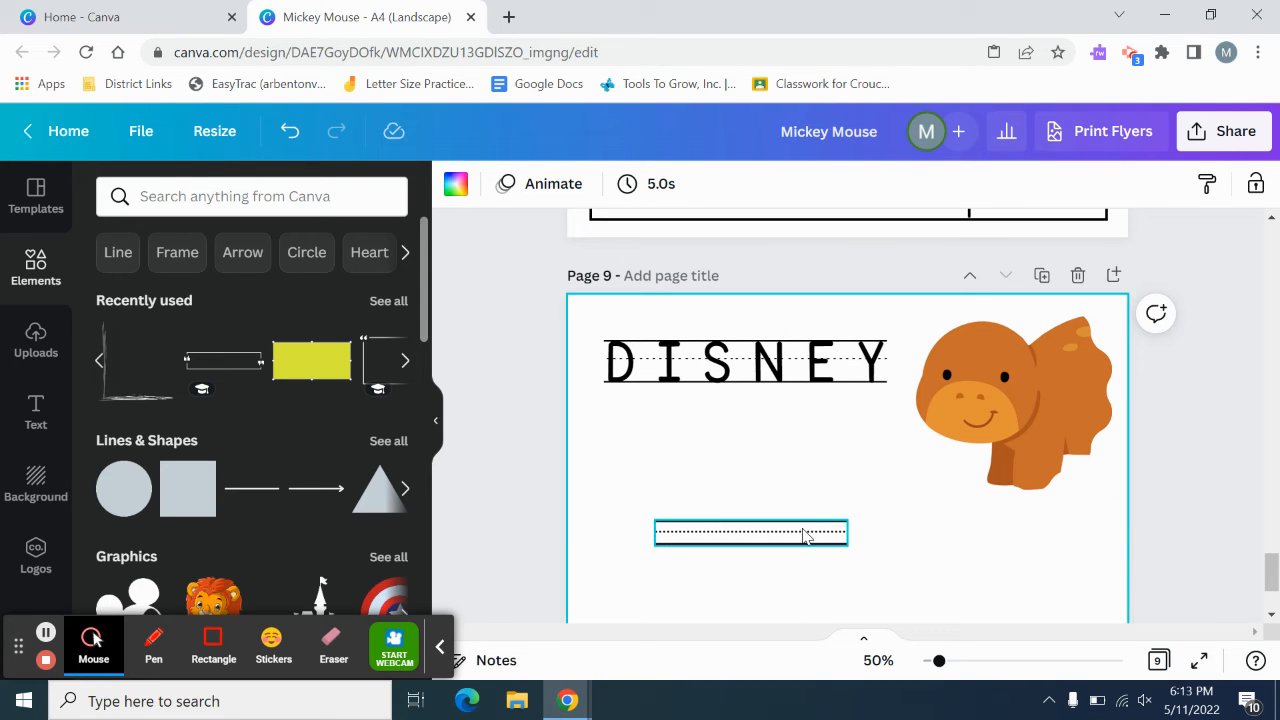
{"action": "left_click", "coordinate": [804, 535]}
{"action": "left_click", "coordinate": [437, 418]}
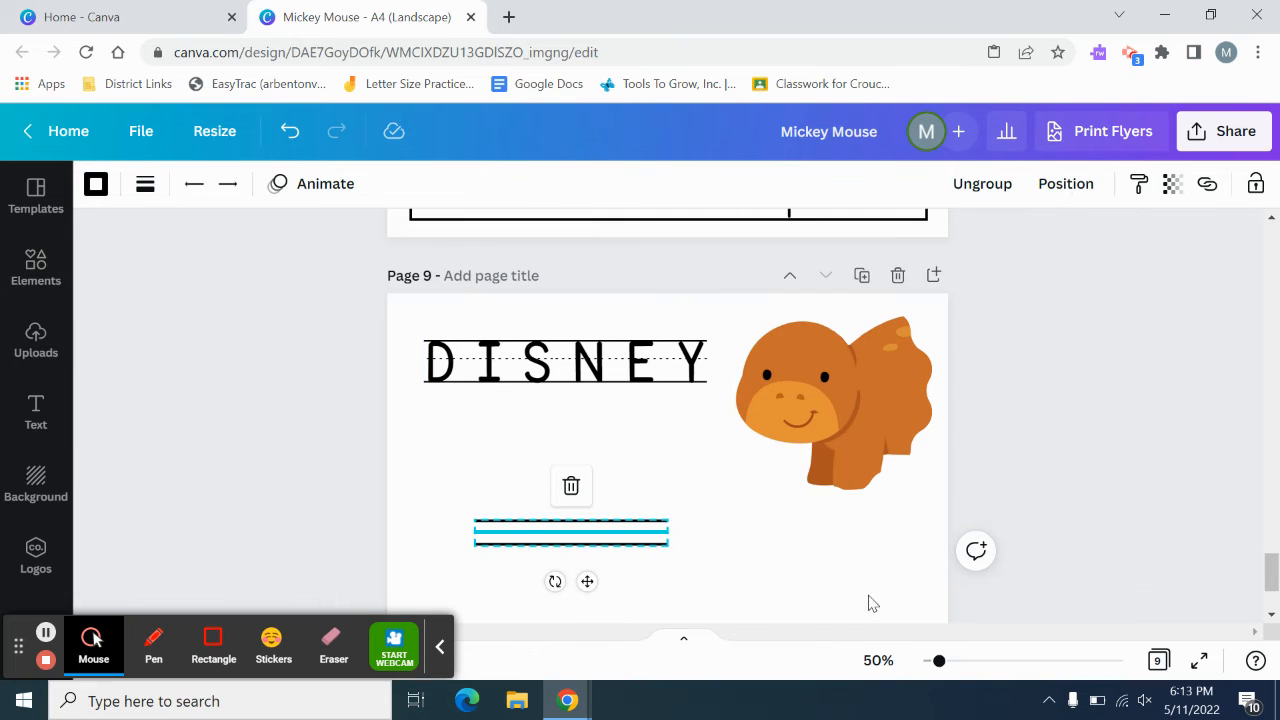
{"action": "left_click", "coordinate": [711, 600]}
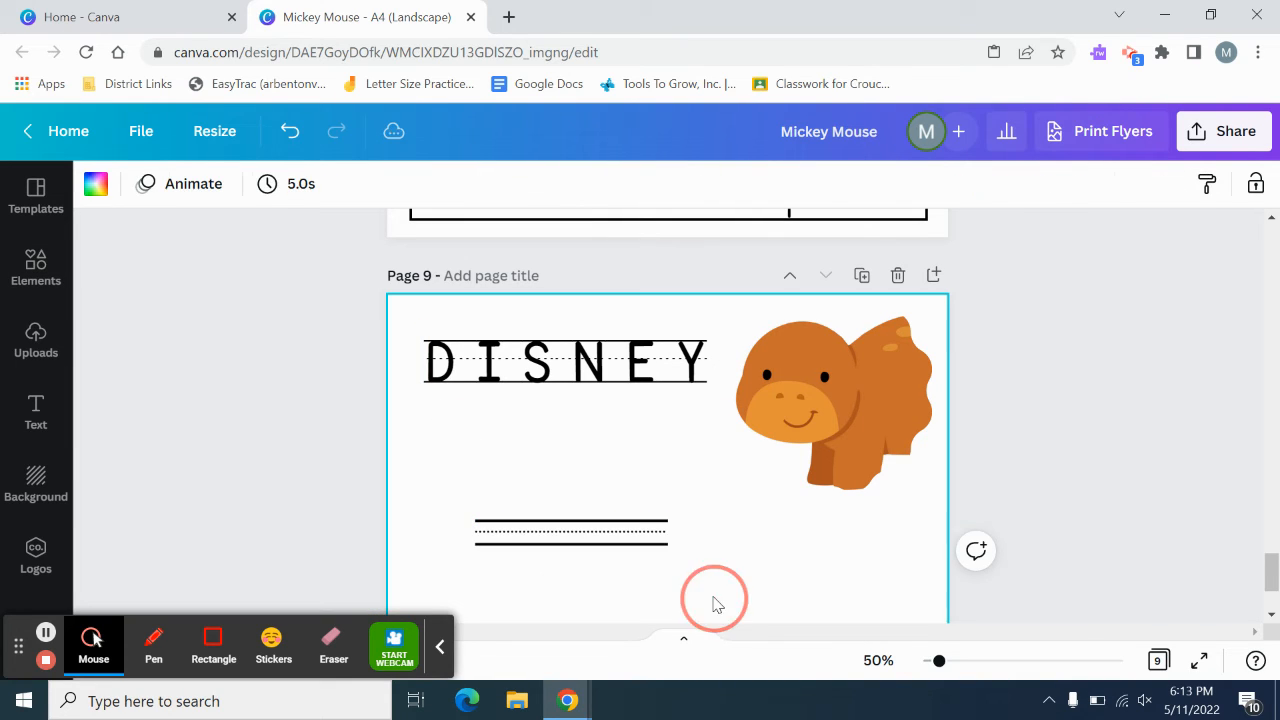
{"action": "left_click", "coordinate": [594, 531]}
{"action": "left_click_drag", "start_coordinate": [581, 588], "coordinate": [614, 476]}
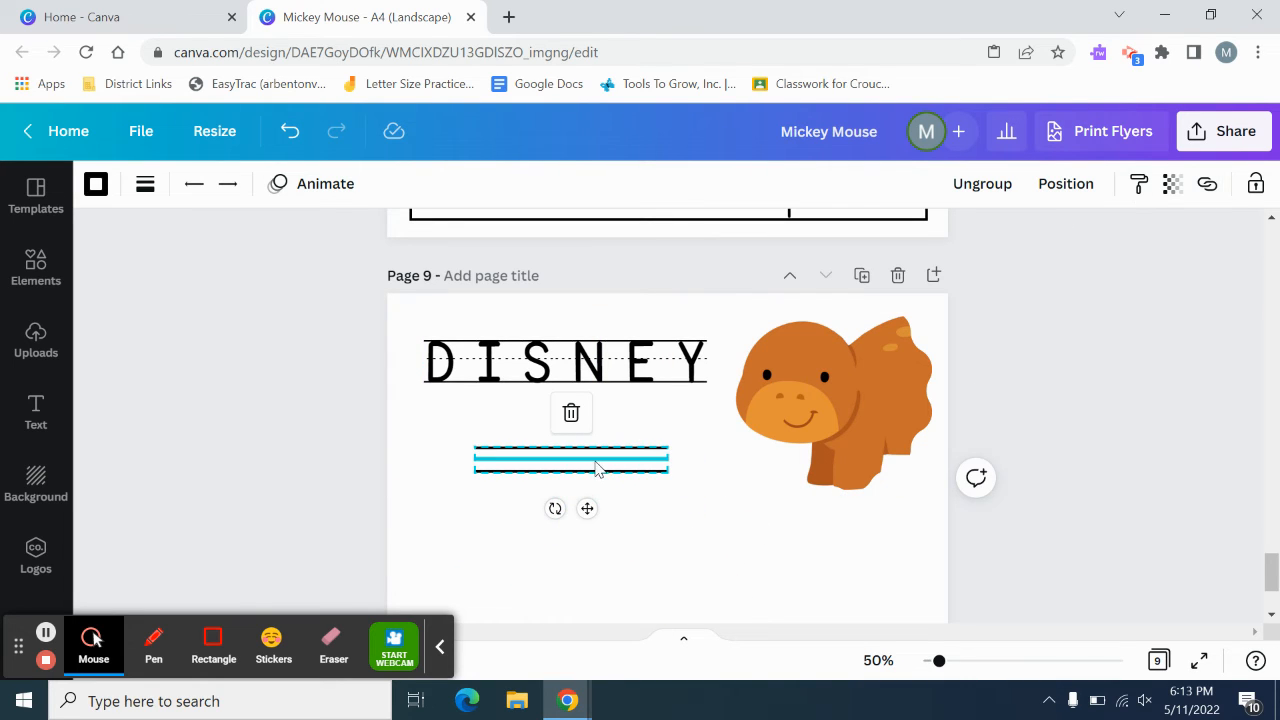
Try to copy the handwriting lines from within the group and paste them onto page 9
{"action": "right_click", "coordinate": [596, 469]}
{"action": "left_click", "coordinate": [660, 341]}
{"action": "right_click", "coordinate": [519, 566]}
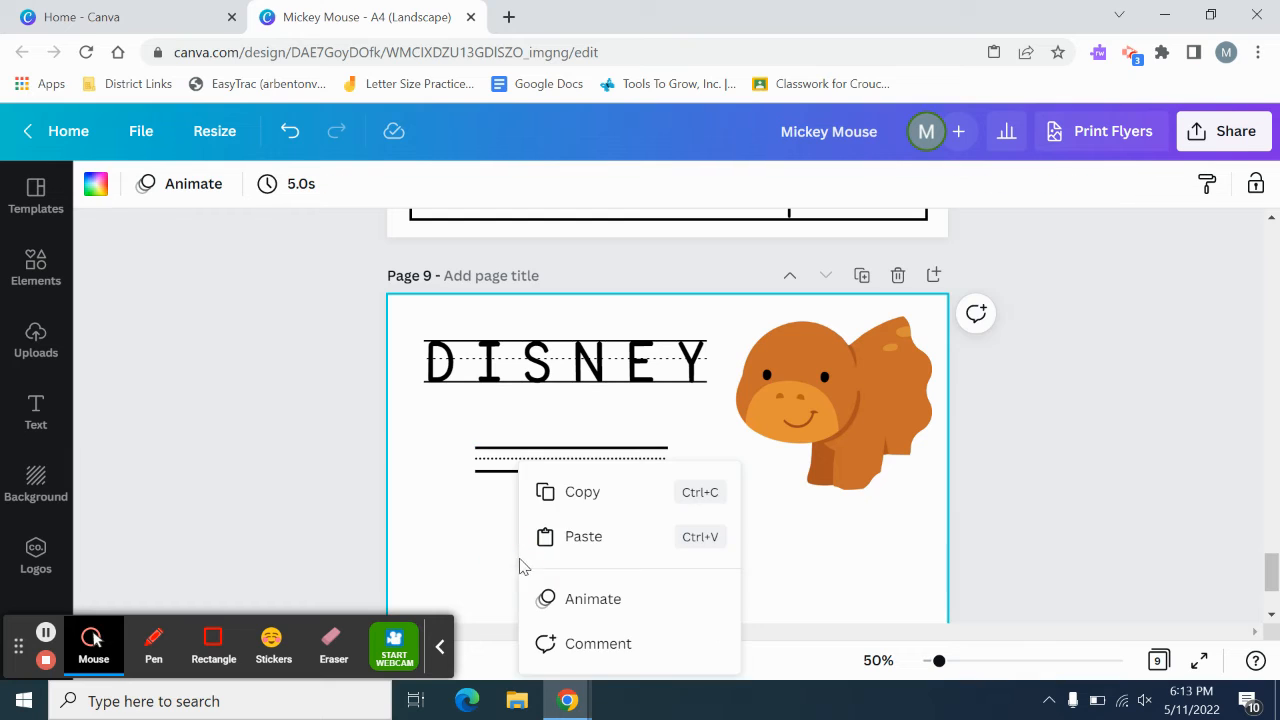
{"action": "left_click", "coordinate": [600, 538]}
{"action": "right_click", "coordinate": [568, 555]}
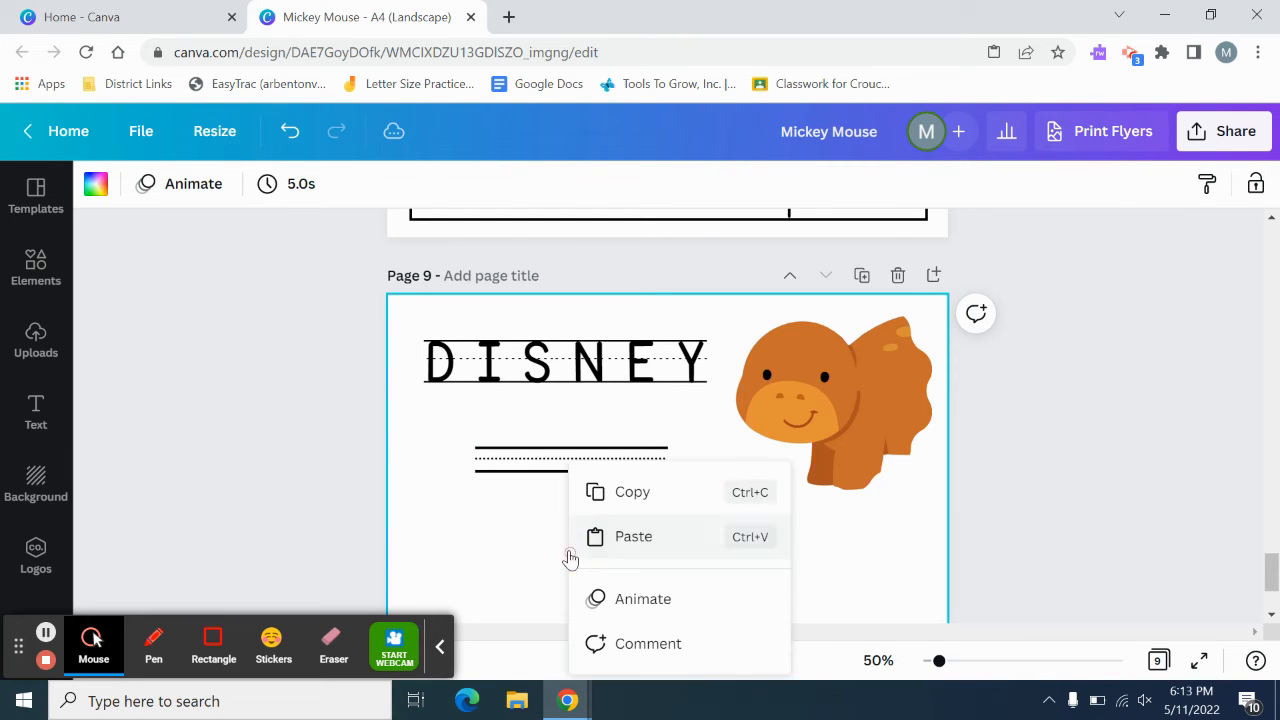
{"action": "left_click", "coordinate": [631, 537]}
Copy the whole line group, place the pasted copy directly beneath the original set, and ungroup the copy
{"action": "right_click", "coordinate": [594, 461]}
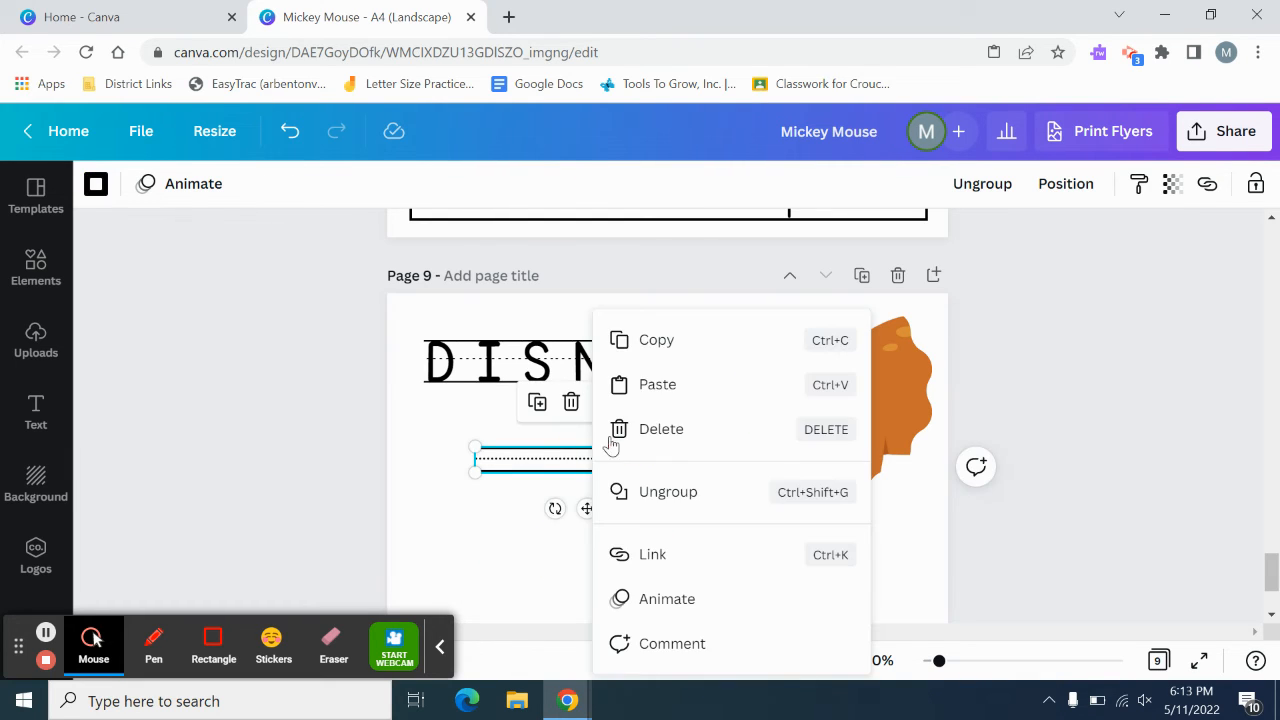
{"action": "left_click", "coordinate": [654, 343]}
{"action": "right_click", "coordinate": [500, 537]}
{"action": "left_click", "coordinate": [564, 537]}
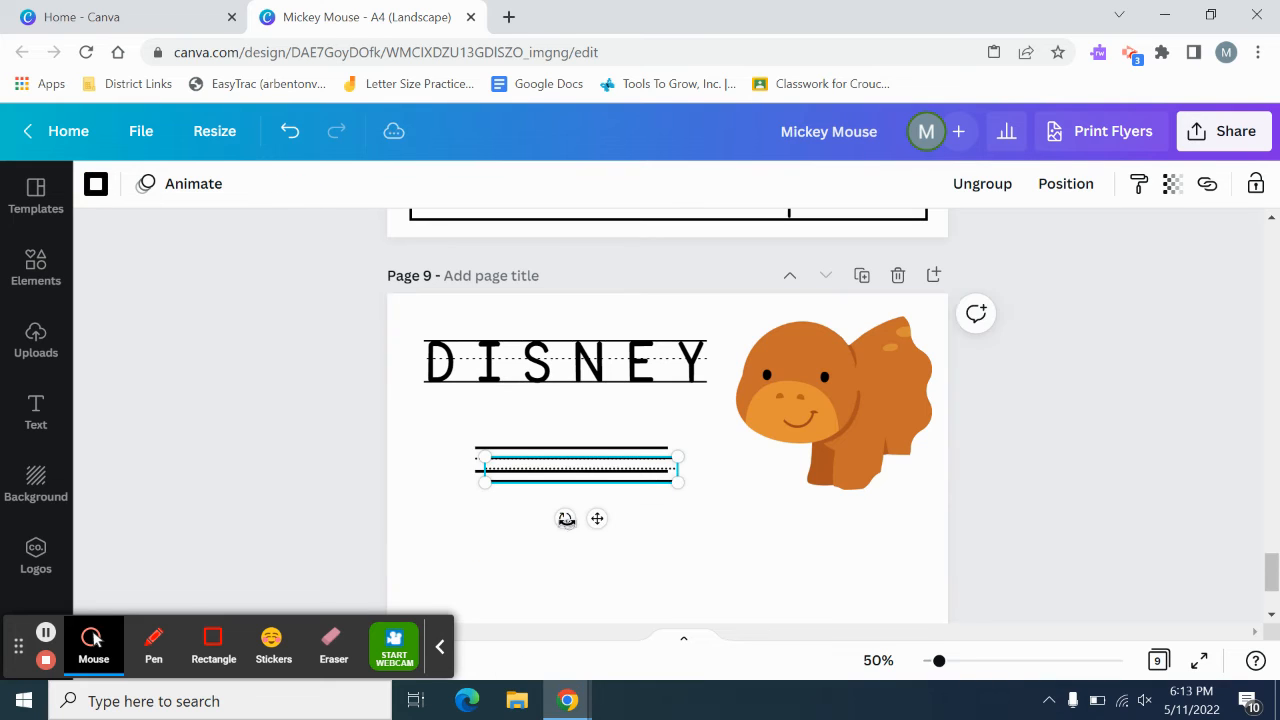
{"action": "left_click_drag", "start_coordinate": [599, 521], "coordinate": [583, 563]}
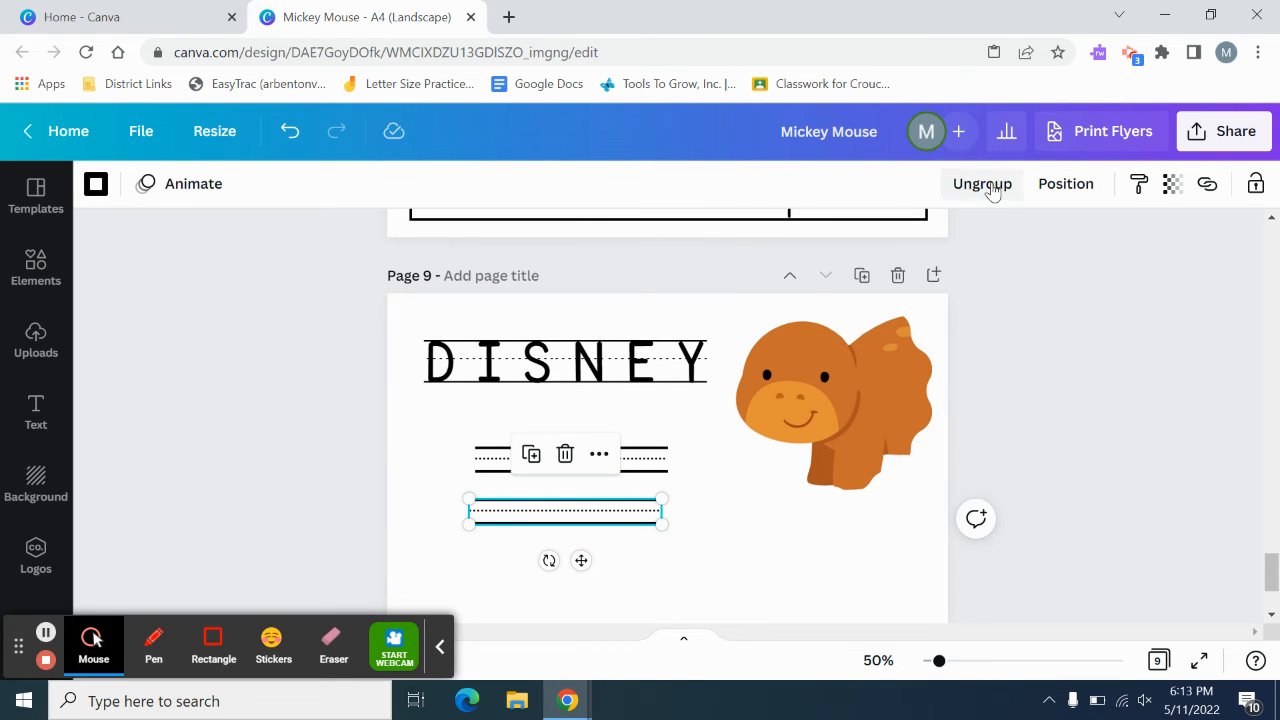
{"action": "left_click", "coordinate": [985, 186]}
{"action": "left_click", "coordinate": [688, 581]}
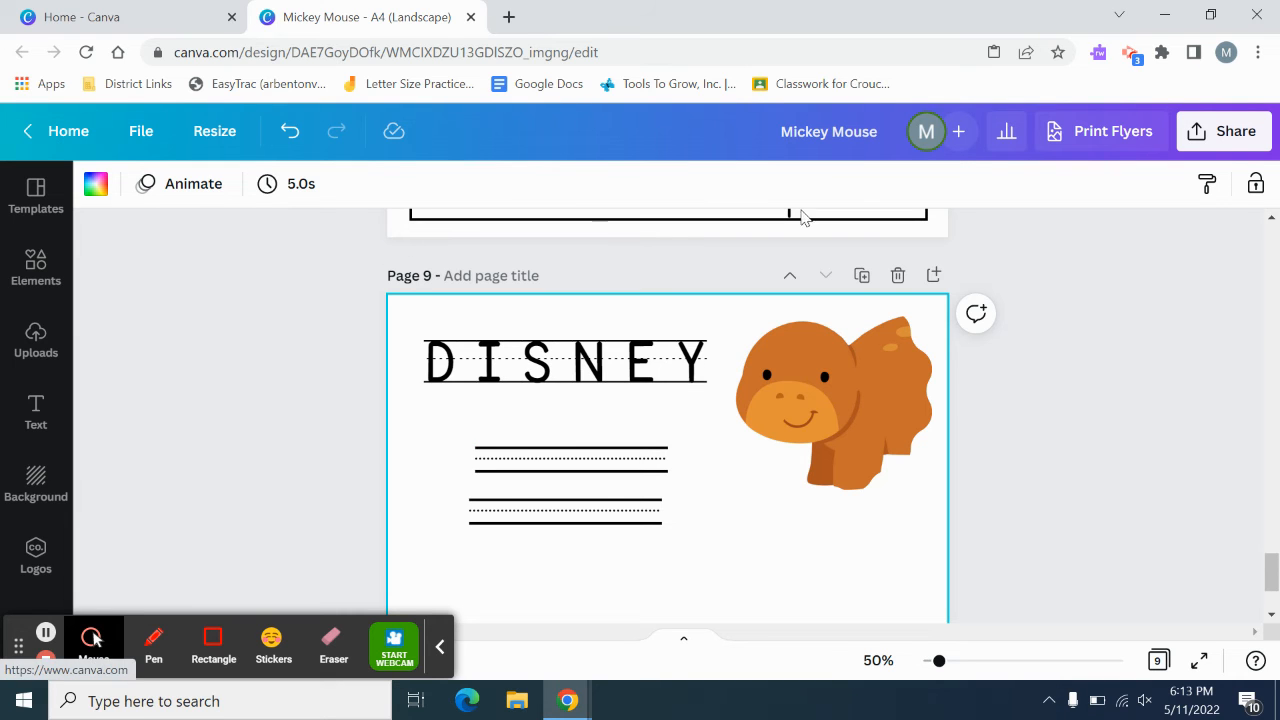
Delete page 9 from the Mickey Mouse design and return to the home page
{"action": "left_click", "coordinate": [902, 275]}
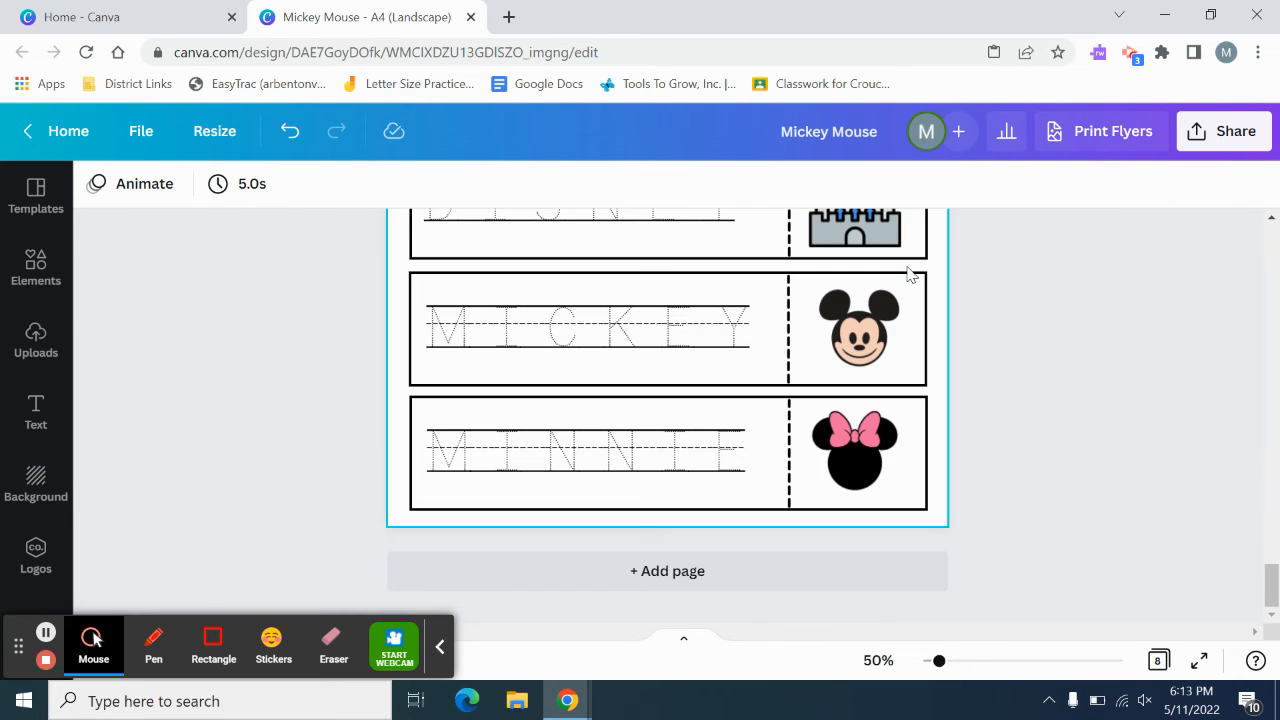
{"action": "scroll", "coordinate": [905, 285], "scroll_direction": "up", "scroll_amount": 20}
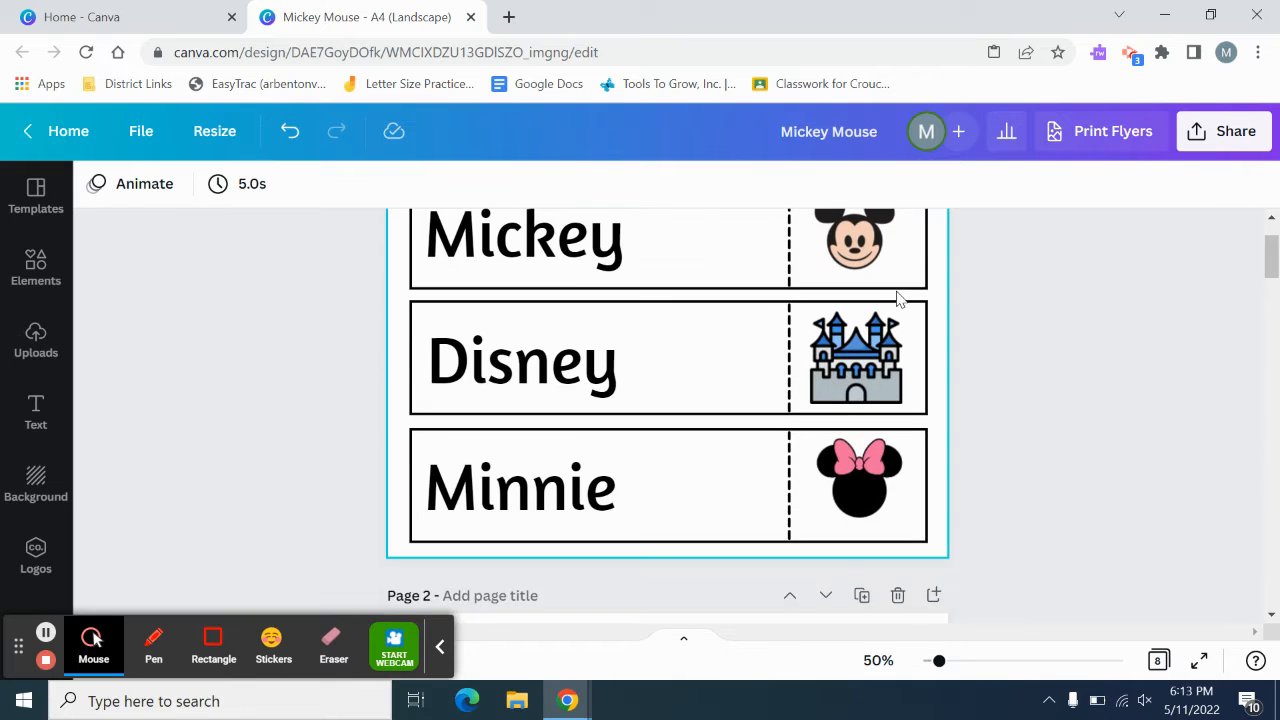
{"action": "scroll", "coordinate": [897, 297], "scroll_direction": "up", "scroll_amount": 2}
{"action": "left_click", "coordinate": [44, 145]}
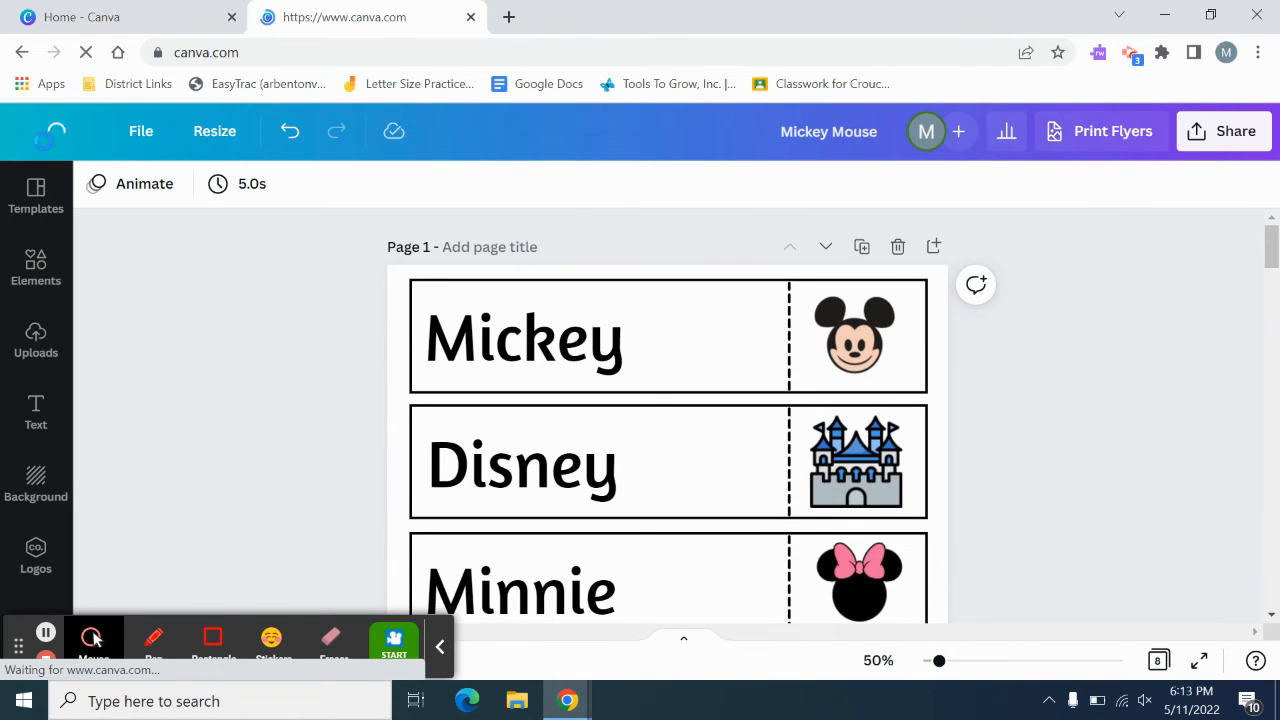
Look through the recent designs on the home page and open the Toothbrushing video
{"action": "scroll", "coordinate": [829, 605], "scroll_direction": "down", "scroll_amount": 3}
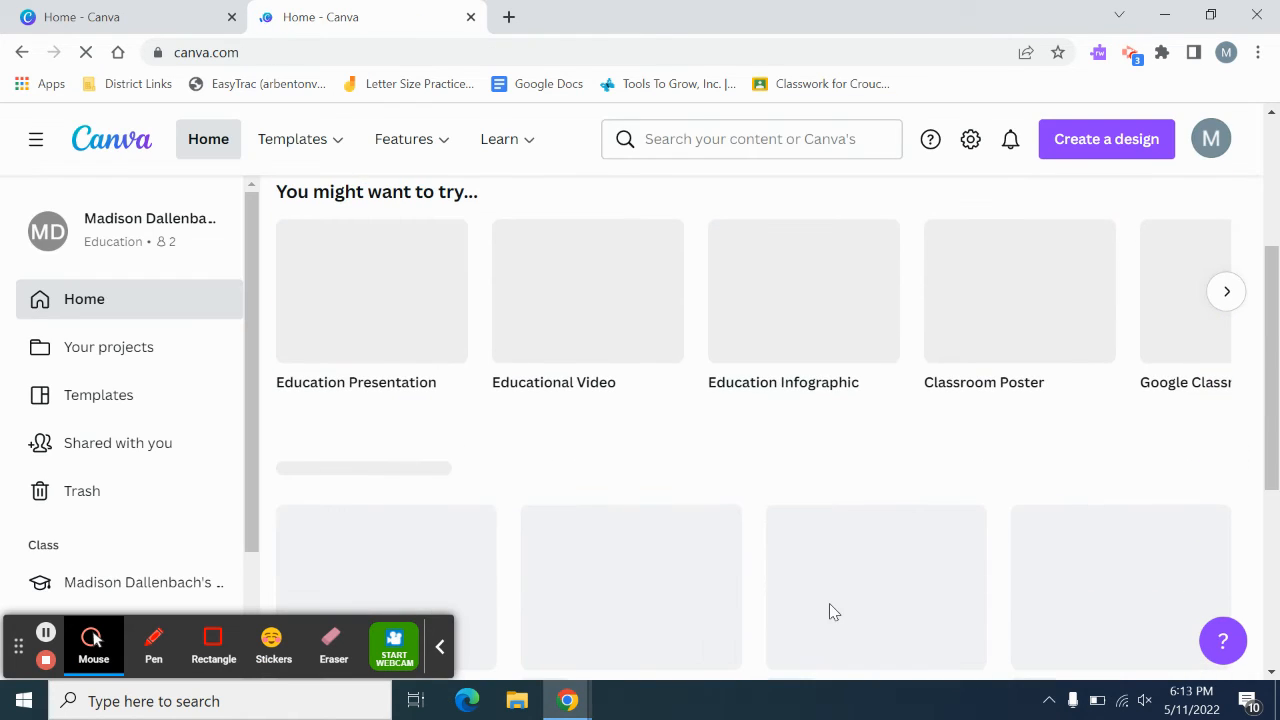
{"action": "scroll", "coordinate": [829, 612], "scroll_direction": "down", "scroll_amount": 4}
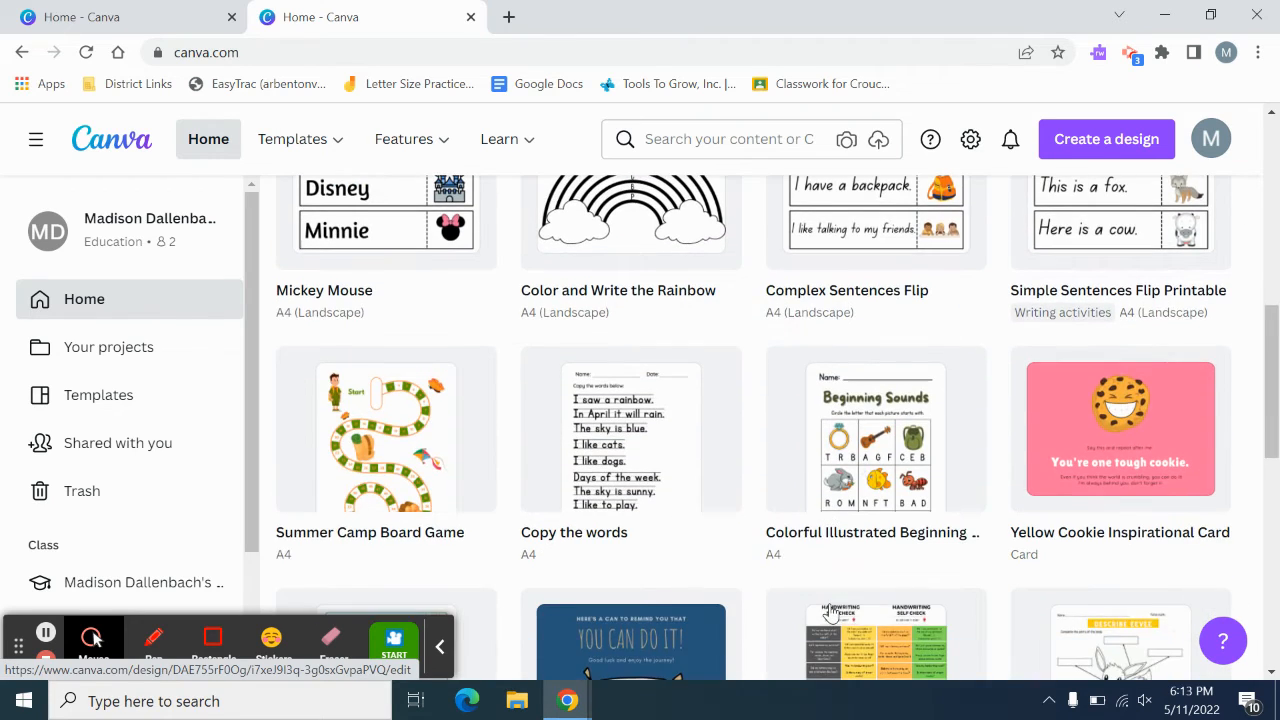
{"action": "scroll", "coordinate": [829, 612], "scroll_direction": "down", "scroll_amount": 4}
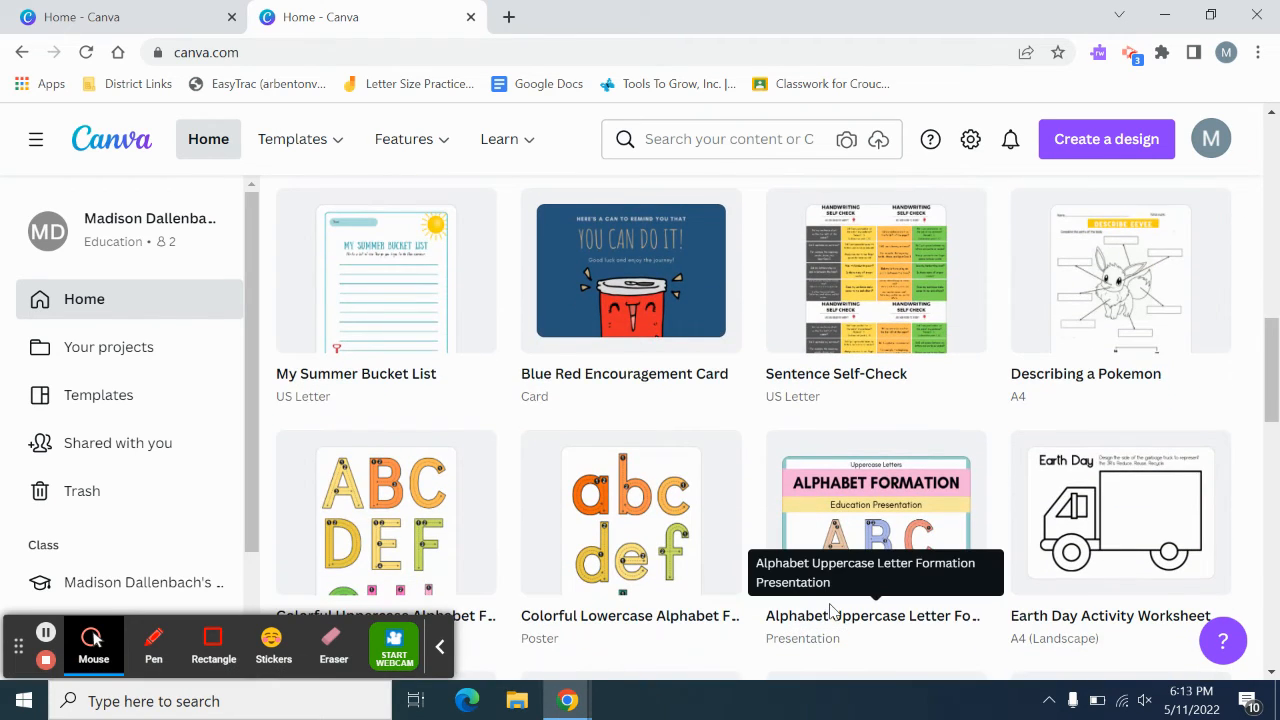
{"action": "scroll", "coordinate": [829, 612], "scroll_direction": "up", "scroll_amount": 10}
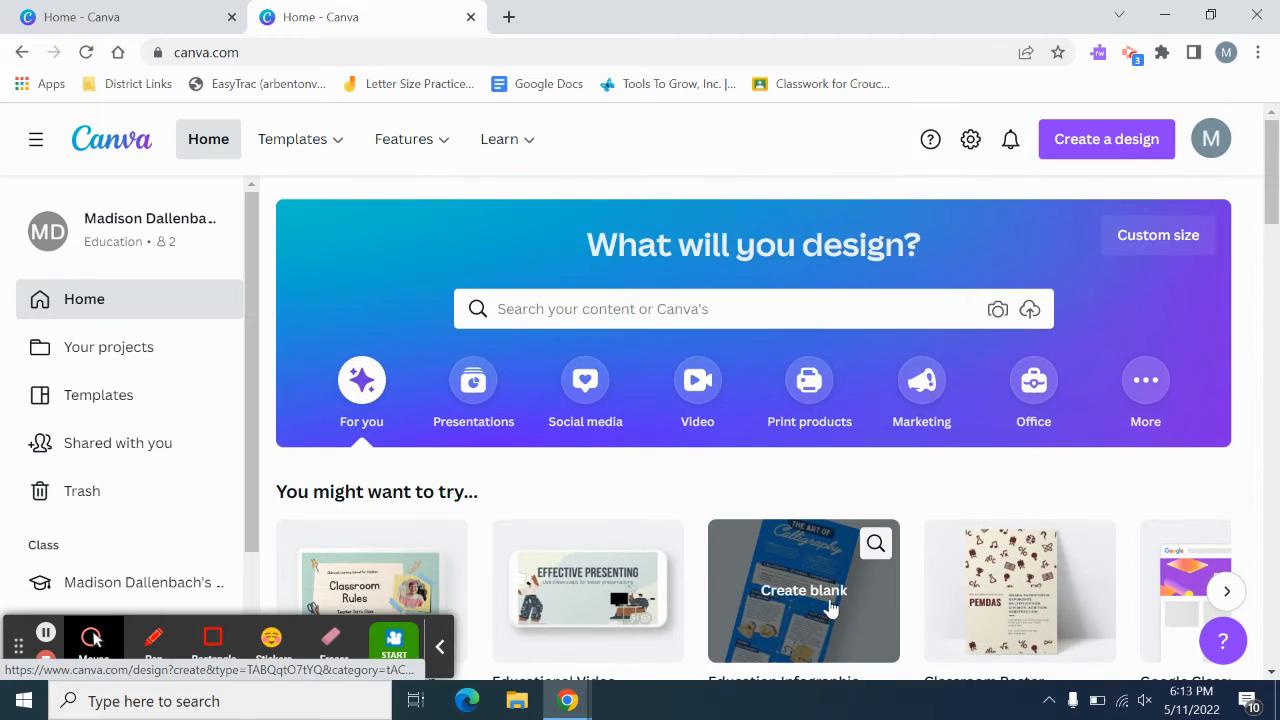
{"action": "scroll", "coordinate": [617, 518], "scroll_direction": "down", "scroll_amount": 2}
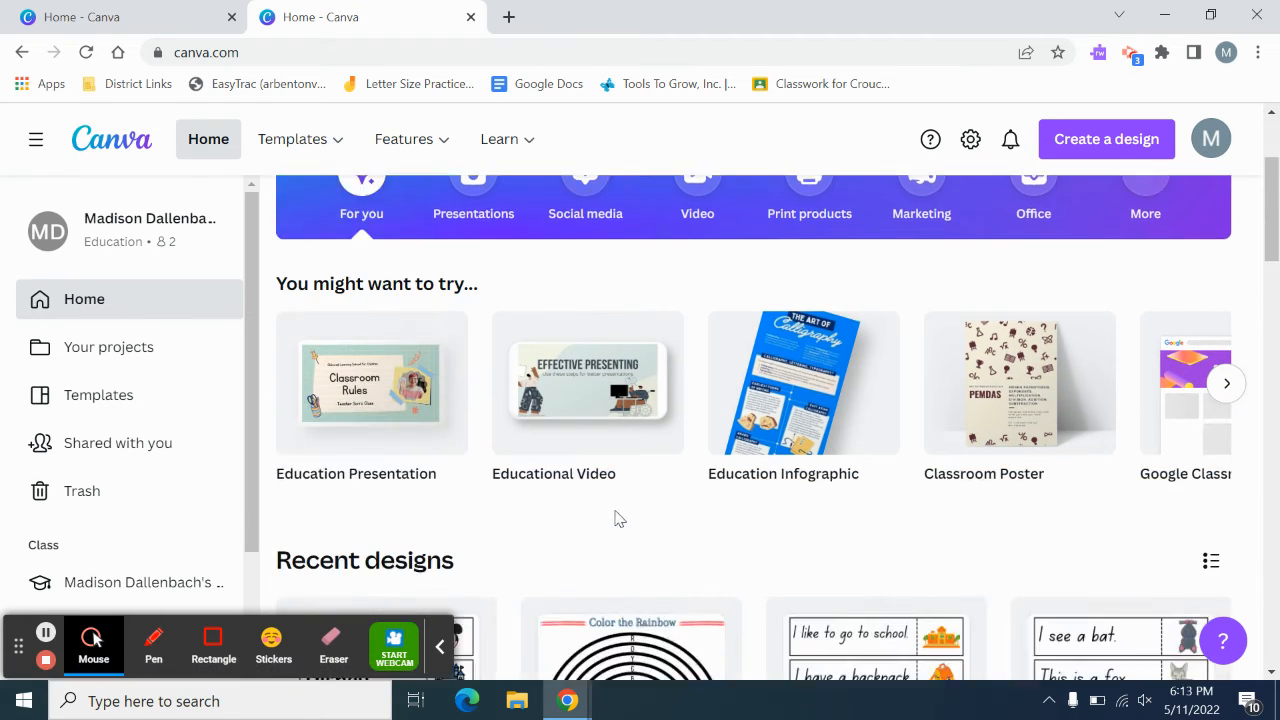
{"action": "scroll", "coordinate": [617, 518], "scroll_direction": "down", "scroll_amount": 7}
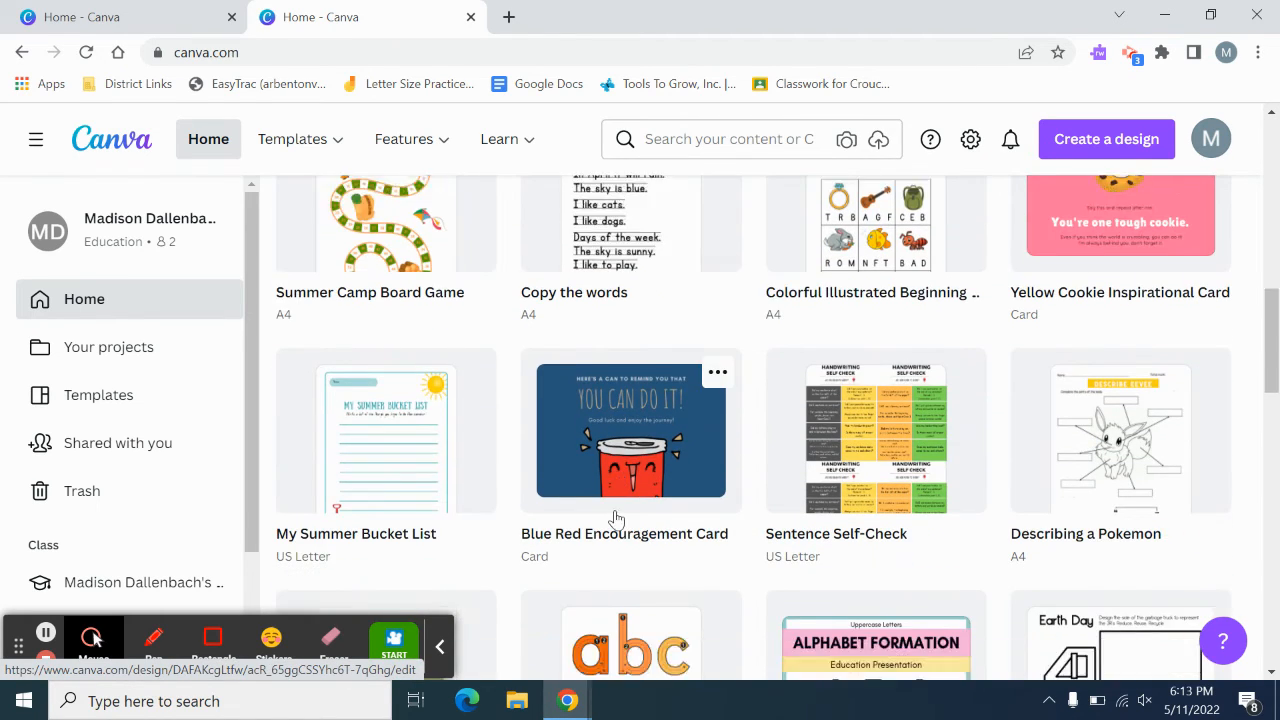
{"action": "scroll", "coordinate": [617, 518], "scroll_direction": "down", "scroll_amount": 3}
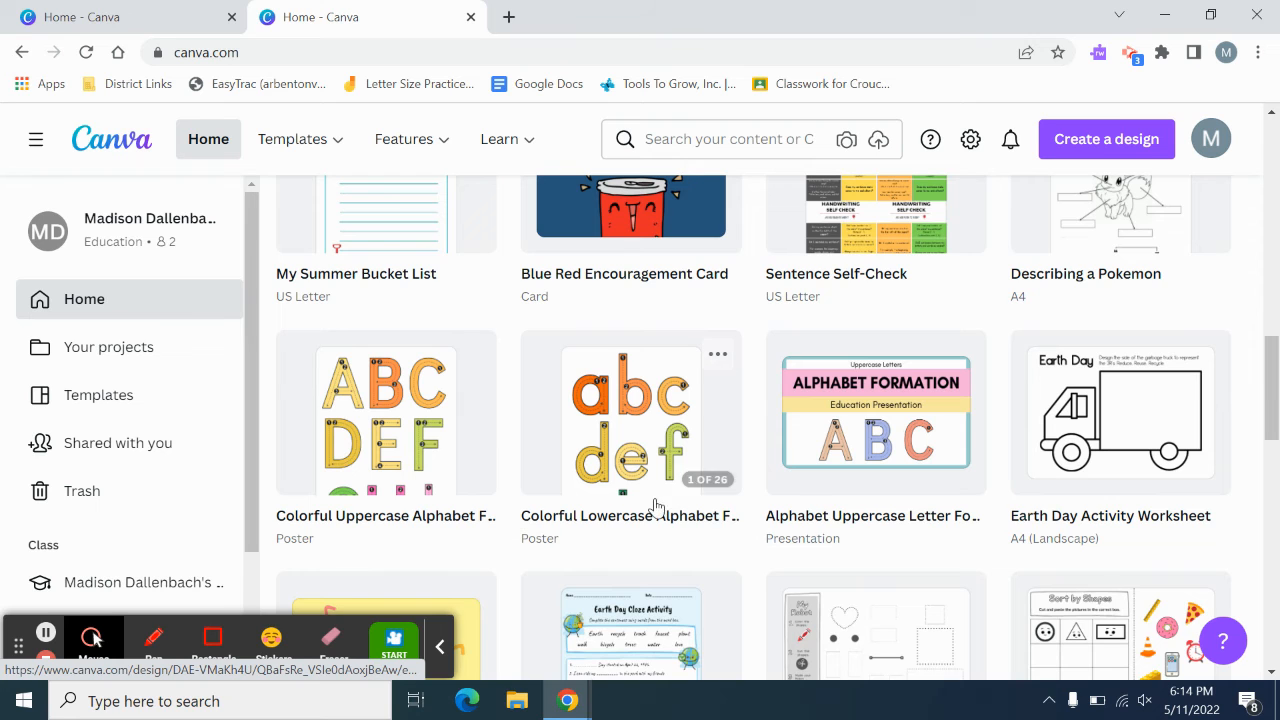
{"action": "scroll", "coordinate": [655, 507], "scroll_direction": "down", "scroll_amount": 4}
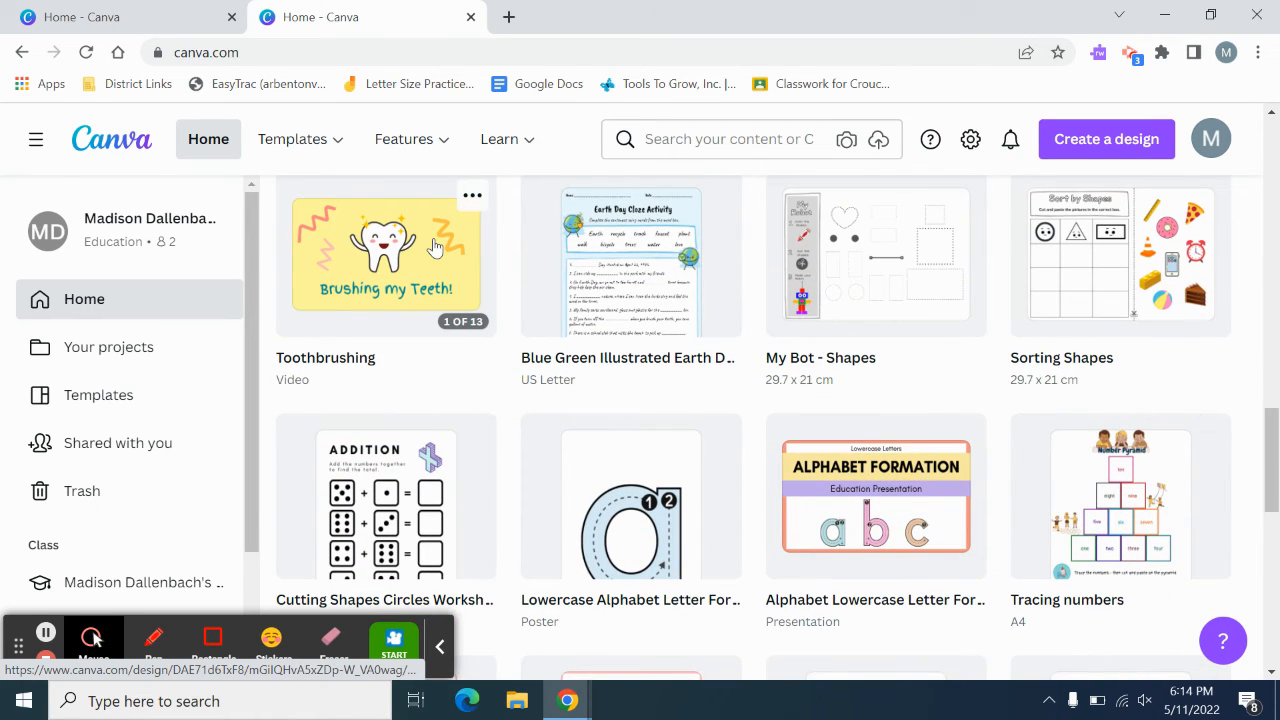
{"action": "left_click", "coordinate": [421, 266]}
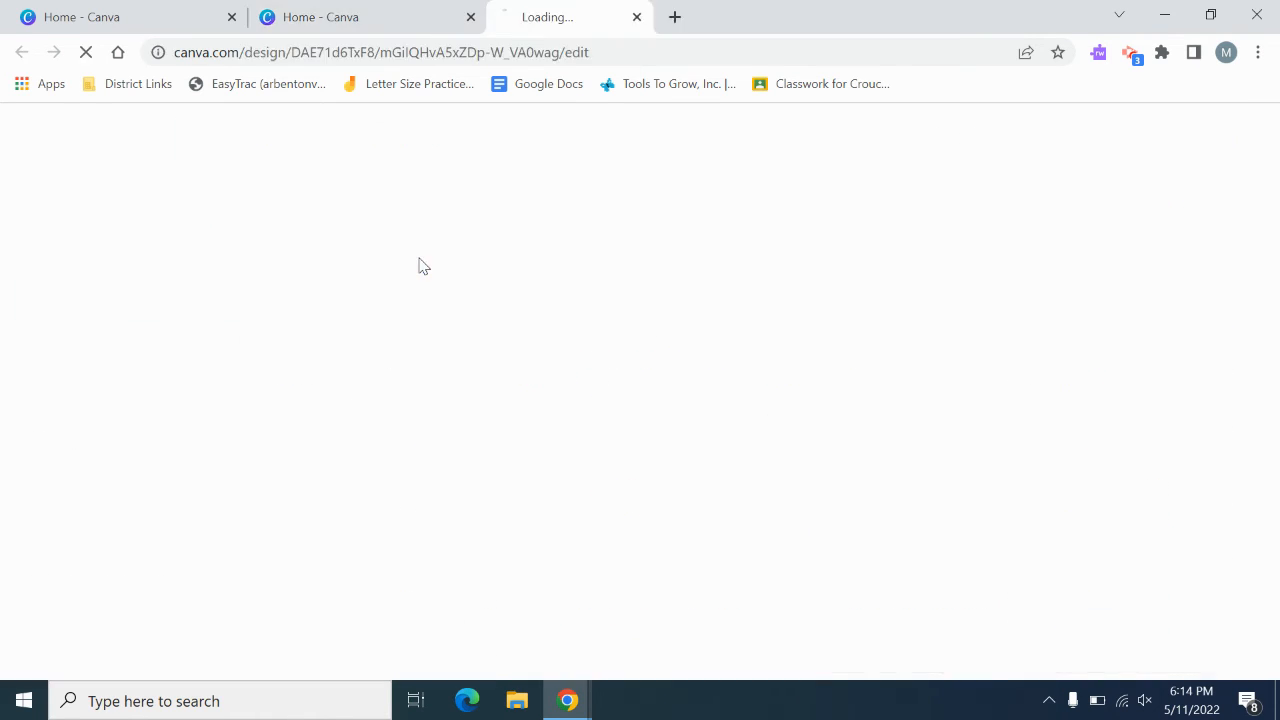
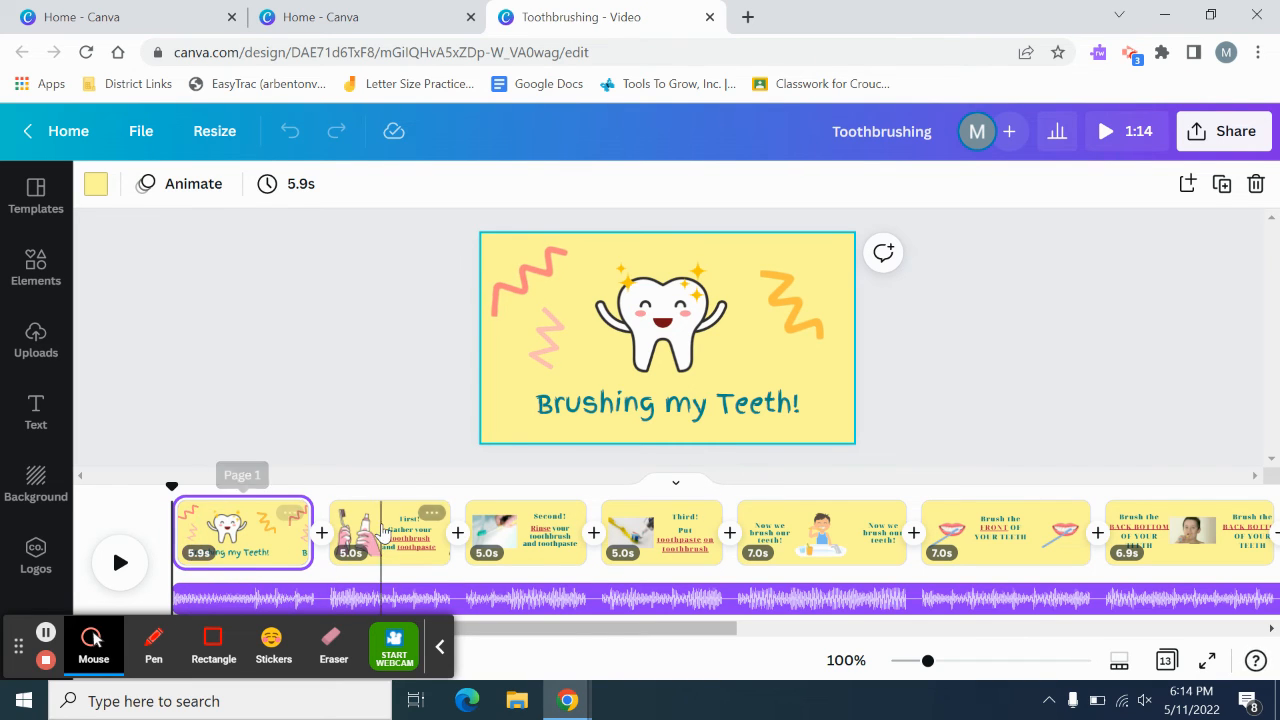
Preview the toothbrushing video from its second page, selecting the page about brushing the front of the teeth during playback
{"action": "left_click", "coordinate": [381, 524]}
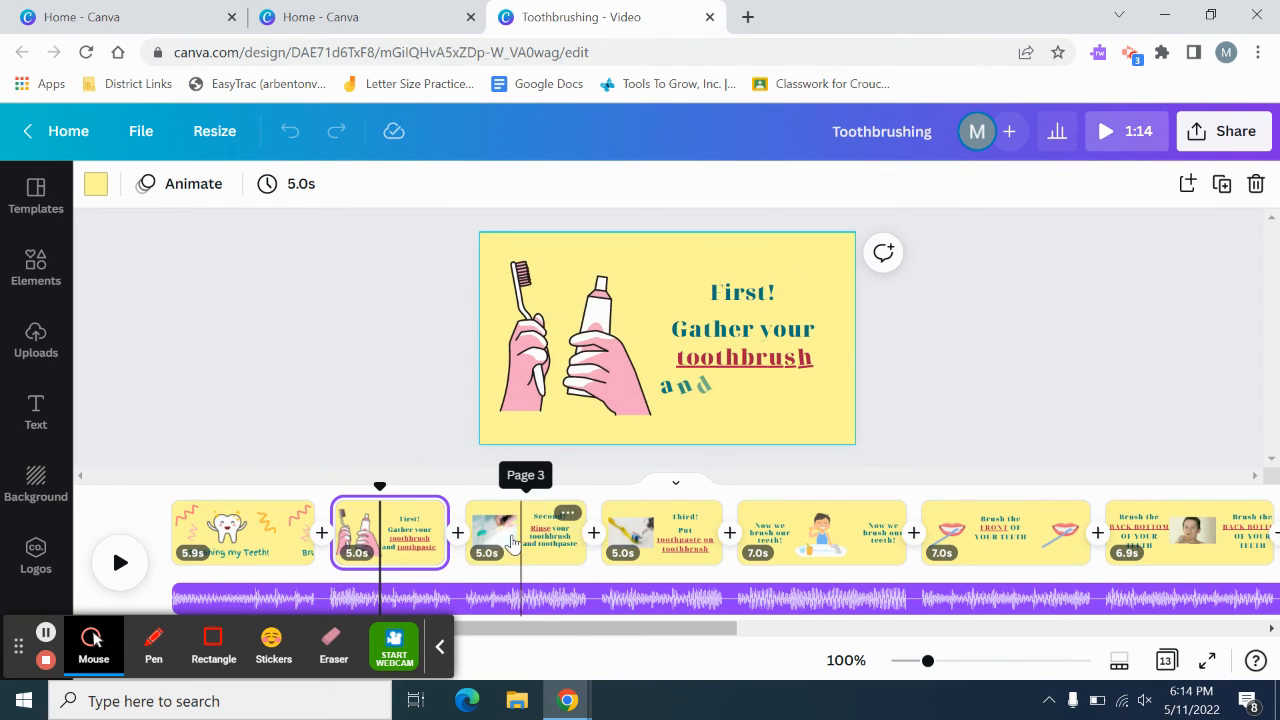
{"action": "left_click", "coordinate": [120, 564]}
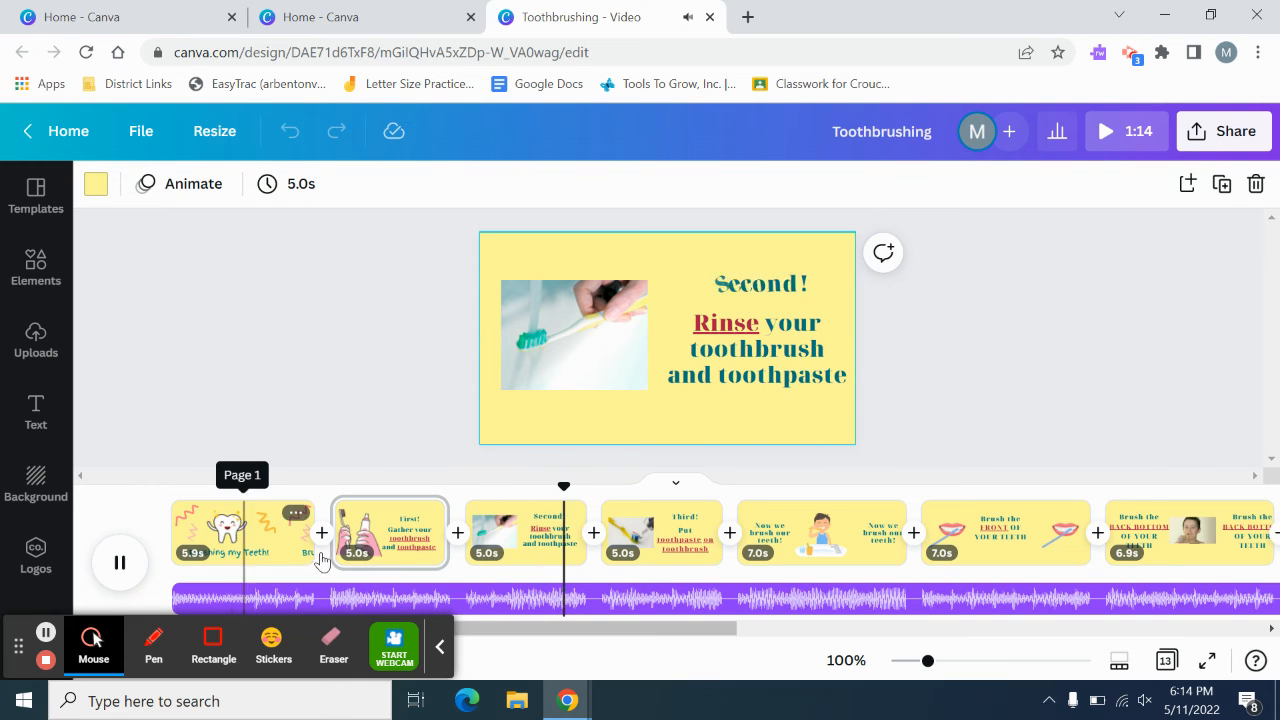
{"action": "left_click", "coordinate": [1040, 543]}
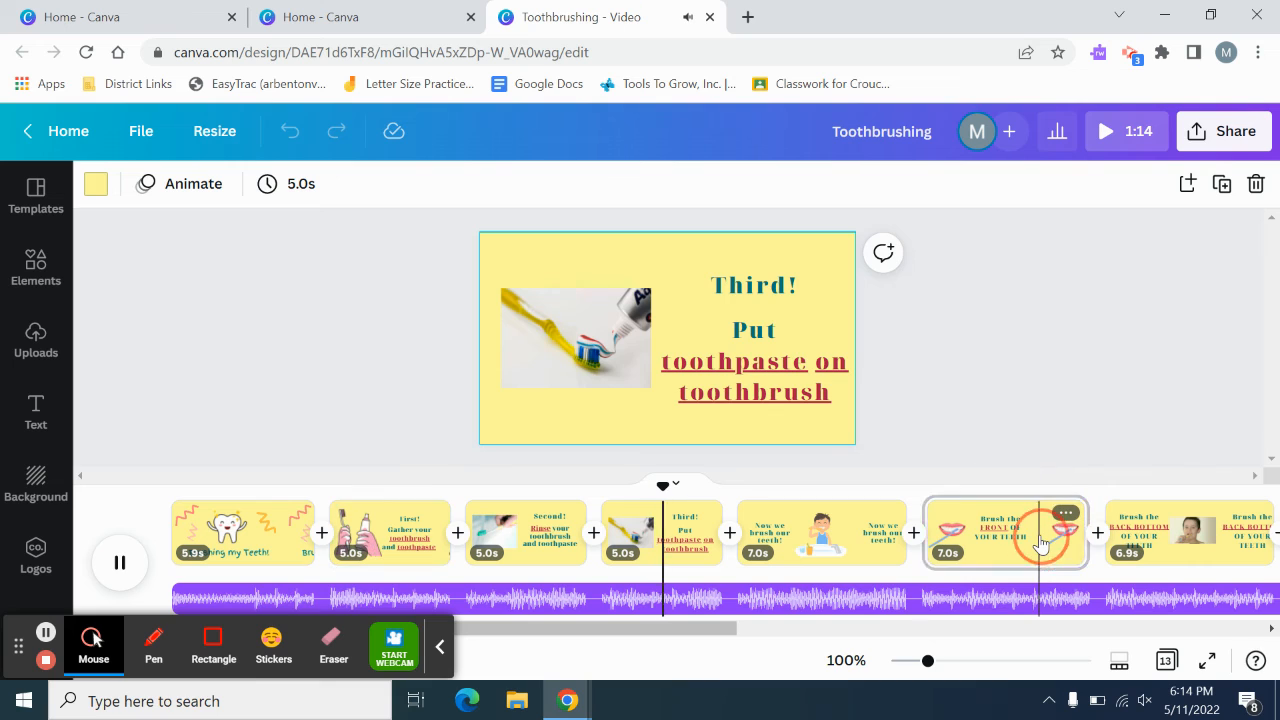
{"action": "left_click", "coordinate": [120, 562]}
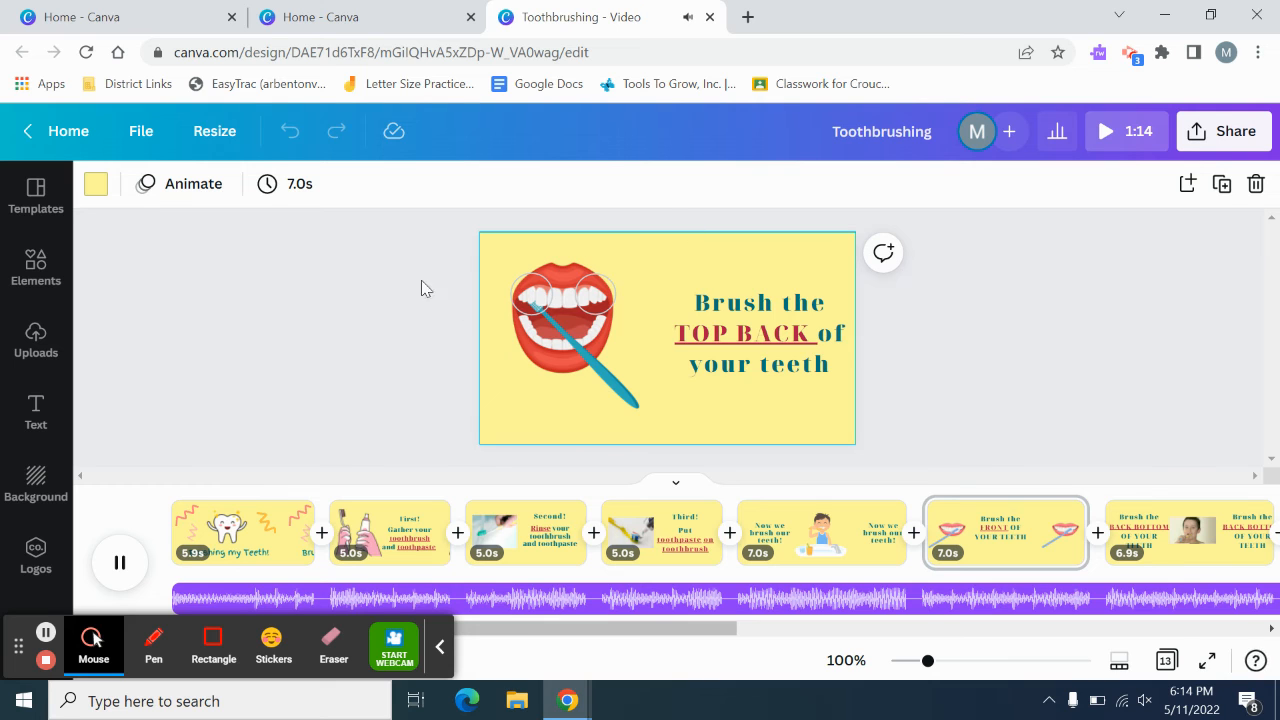
Return to the home page and open the Mindfulness Activities poster from the recent designs
{"action": "left_click", "coordinate": [36, 134]}
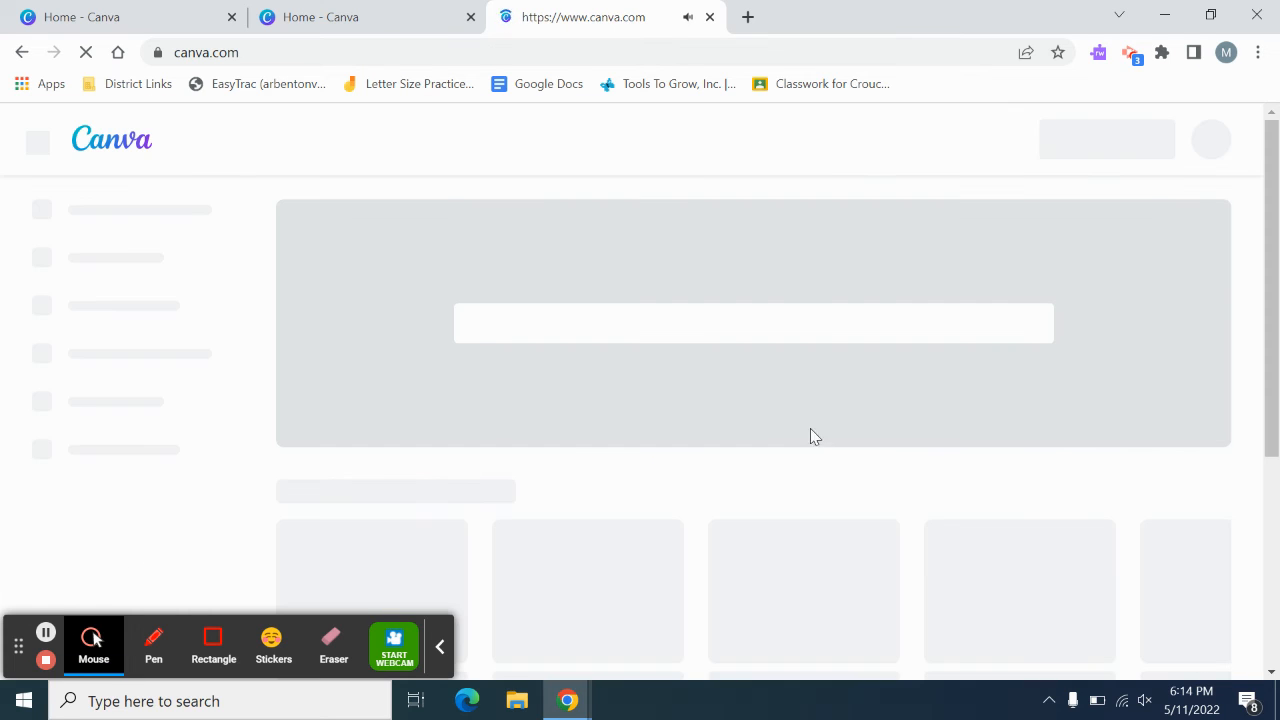
{"action": "scroll", "coordinate": [1012, 482], "scroll_direction": "down", "scroll_amount": 6}
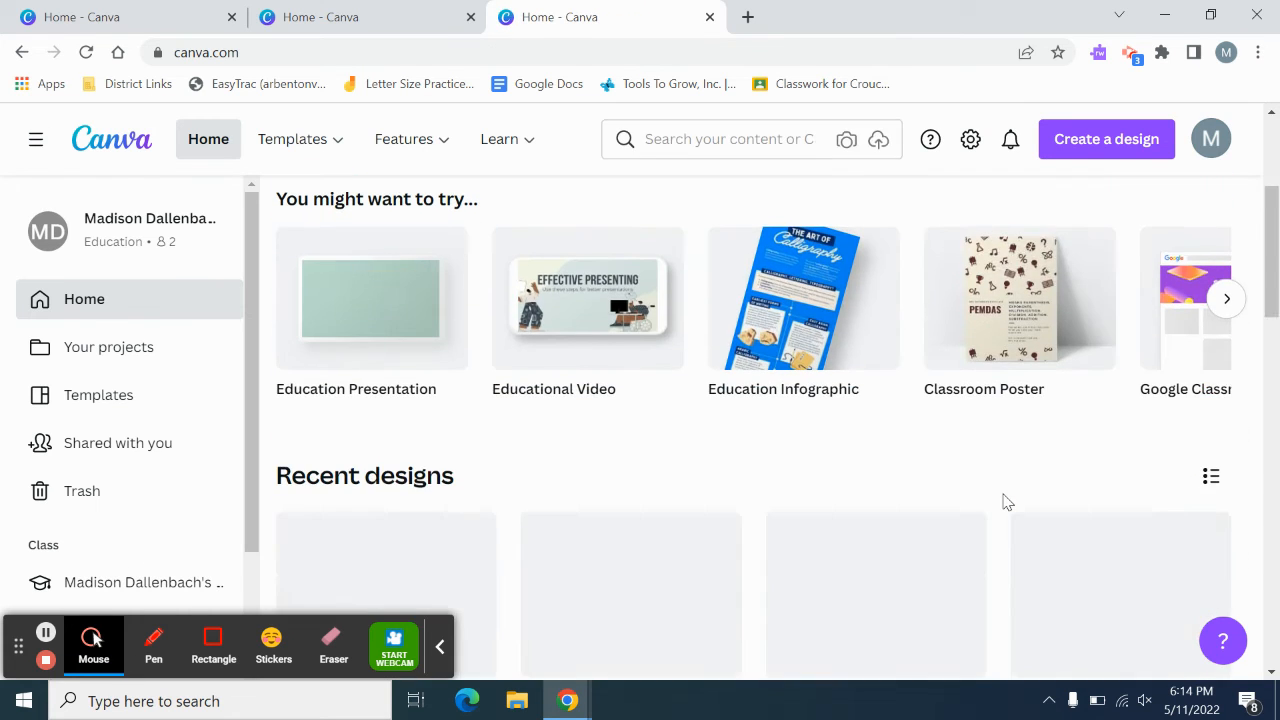
{"action": "scroll", "coordinate": [1007, 502], "scroll_direction": "down", "scroll_amount": 9}
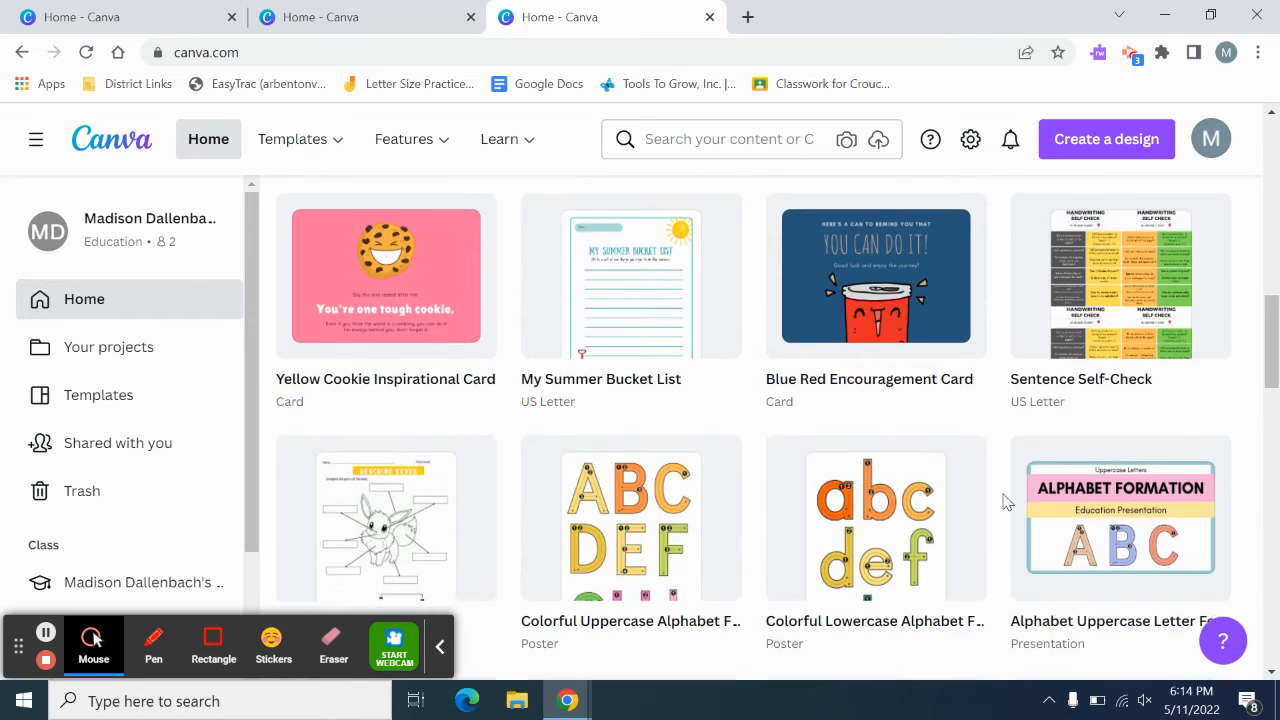
{"action": "scroll", "coordinate": [1007, 502], "scroll_direction": "down", "scroll_amount": 5}
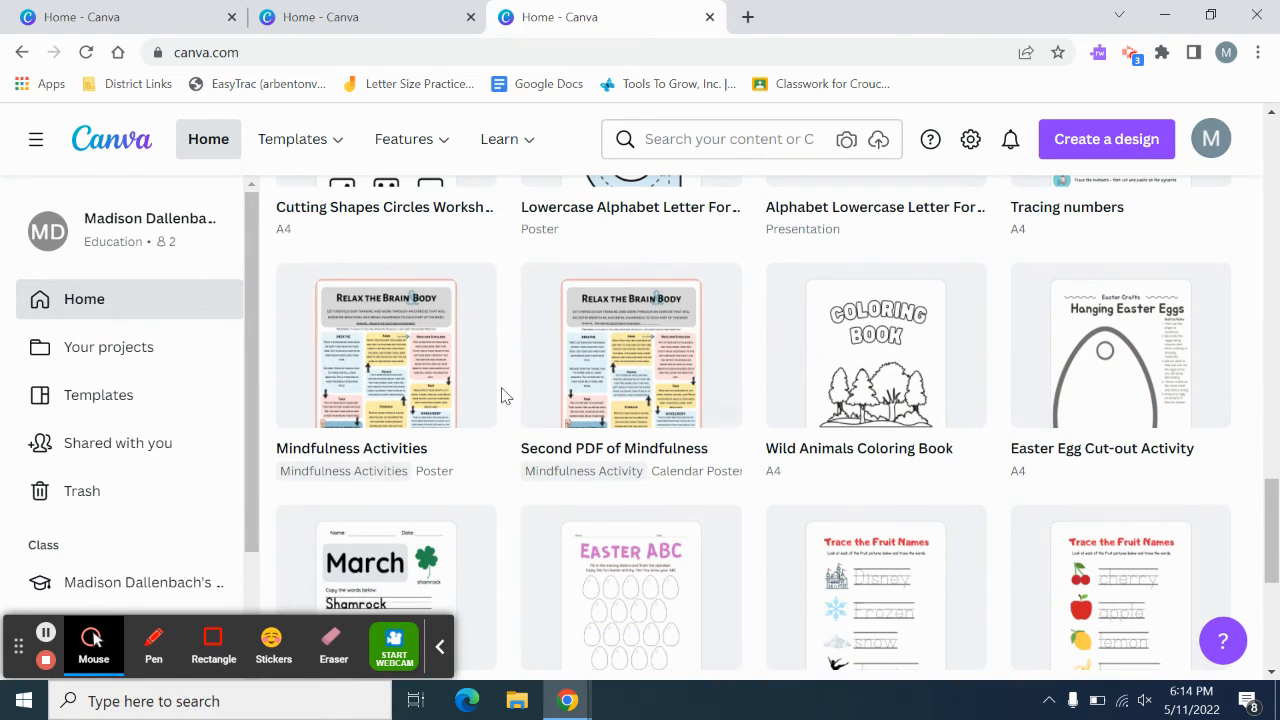
{"action": "left_click", "coordinate": [419, 367]}
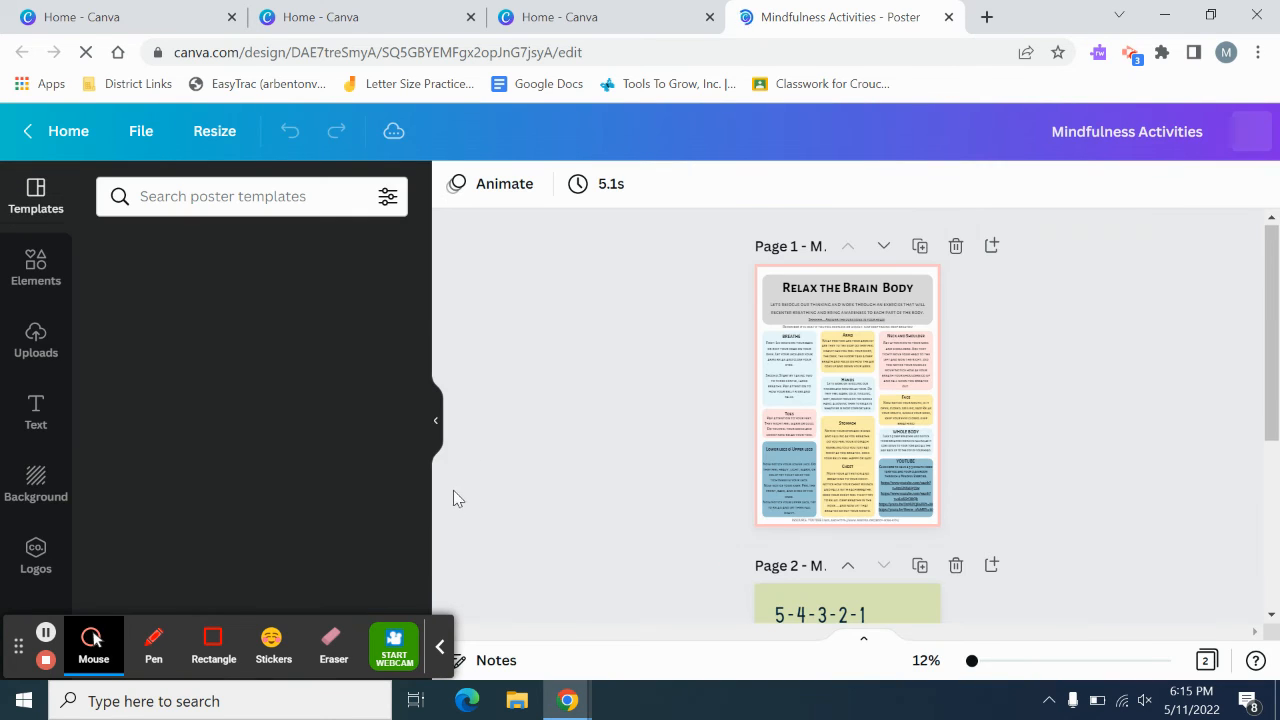
Collapse the templates panel, then review the Relax the Brain & Body page at 30% and highlight its introductory paragraph
{"action": "left_click", "coordinate": [437, 425]}
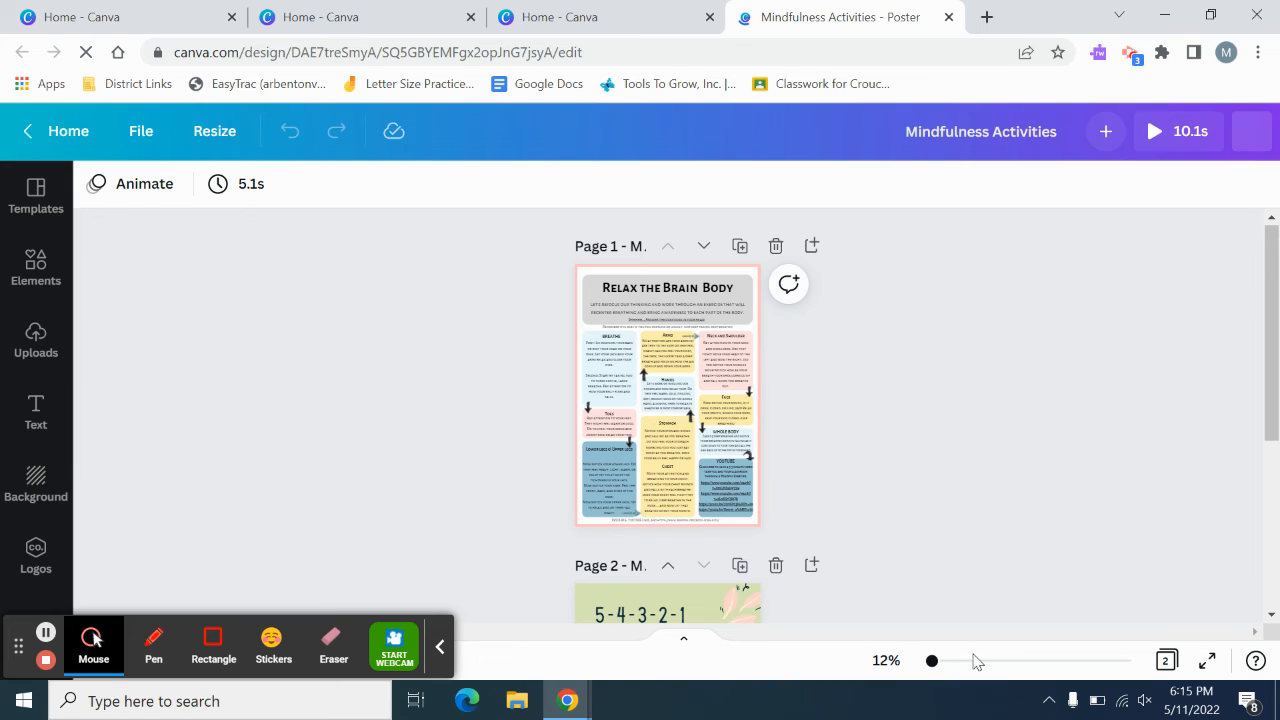
{"action": "mouse_move", "coordinate": [932, 661]}
{"action": "left_mouse_down"}
{"action": "mouse_move", "coordinate": [969, 661]}
{"action": "mouse_move", "coordinate": [940, 658]}
{"action": "left_mouse_up"}
{"action": "scroll", "coordinate": [815, 420], "scroll_direction": "up", "scroll_amount": 2}
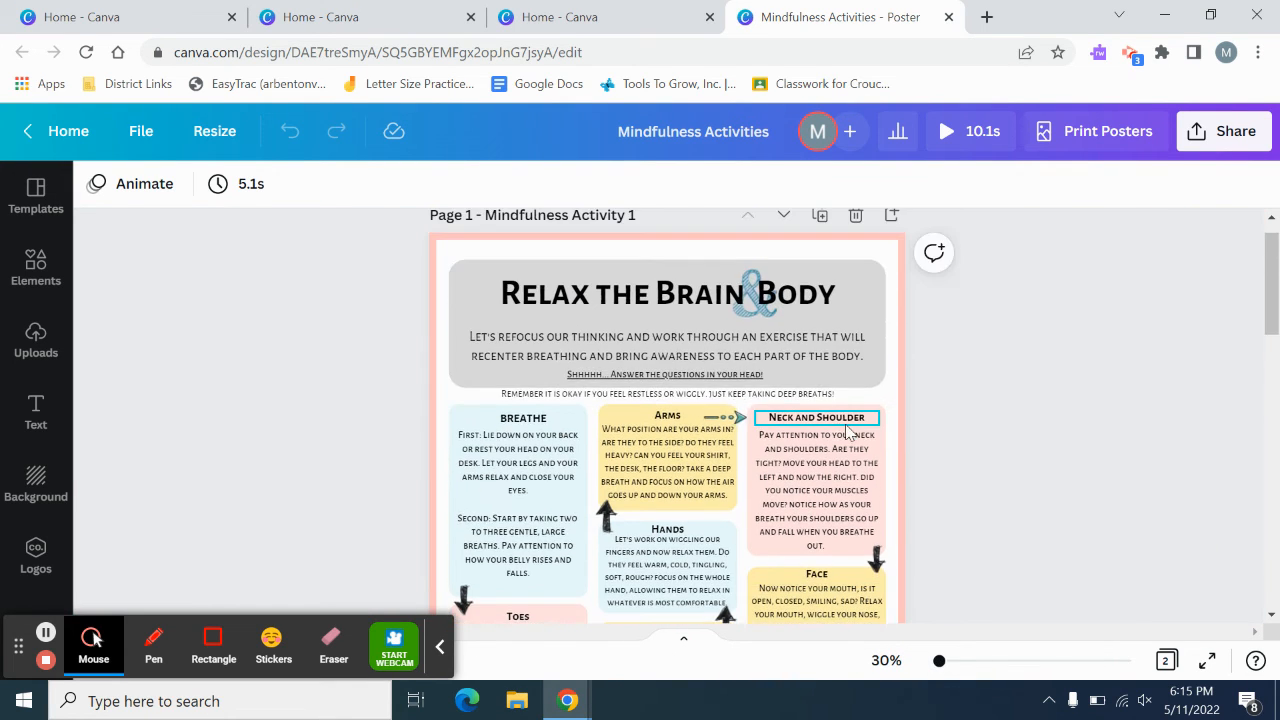
{"action": "scroll", "coordinate": [502, 567], "scroll_direction": "down", "scroll_amount": 4}
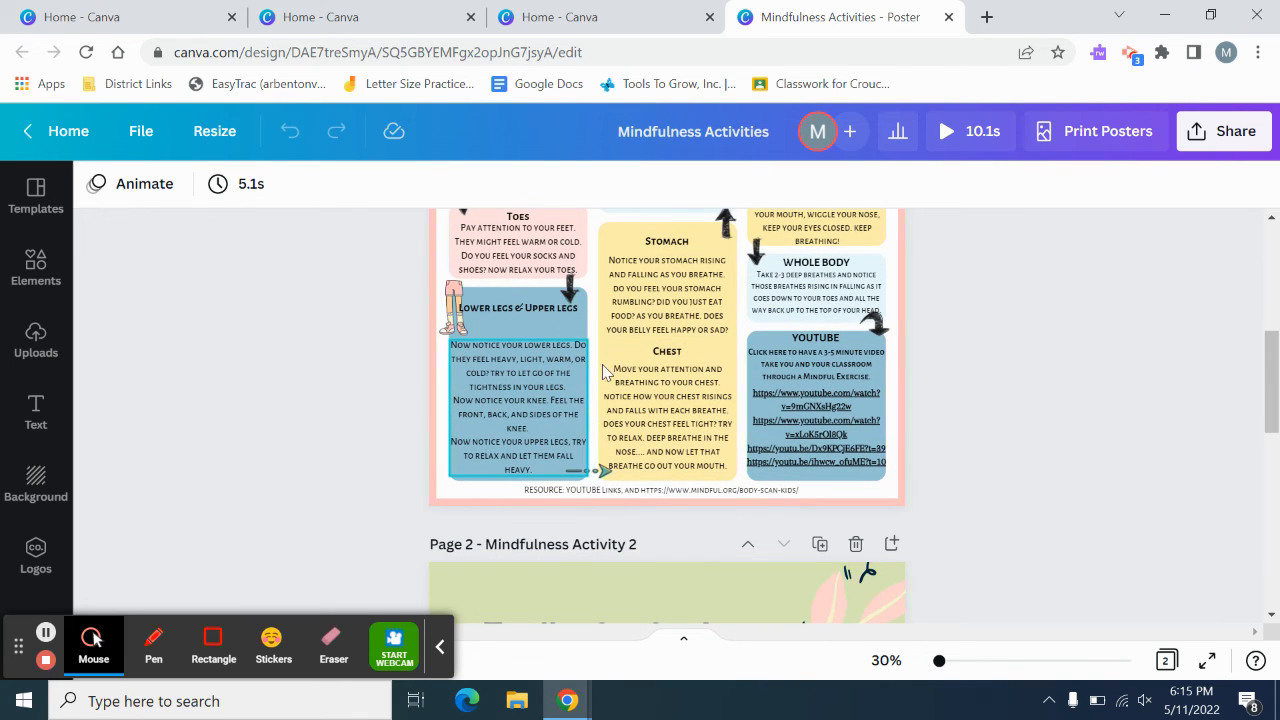
{"action": "scroll", "coordinate": [681, 361], "scroll_direction": "up", "scroll_amount": 3}
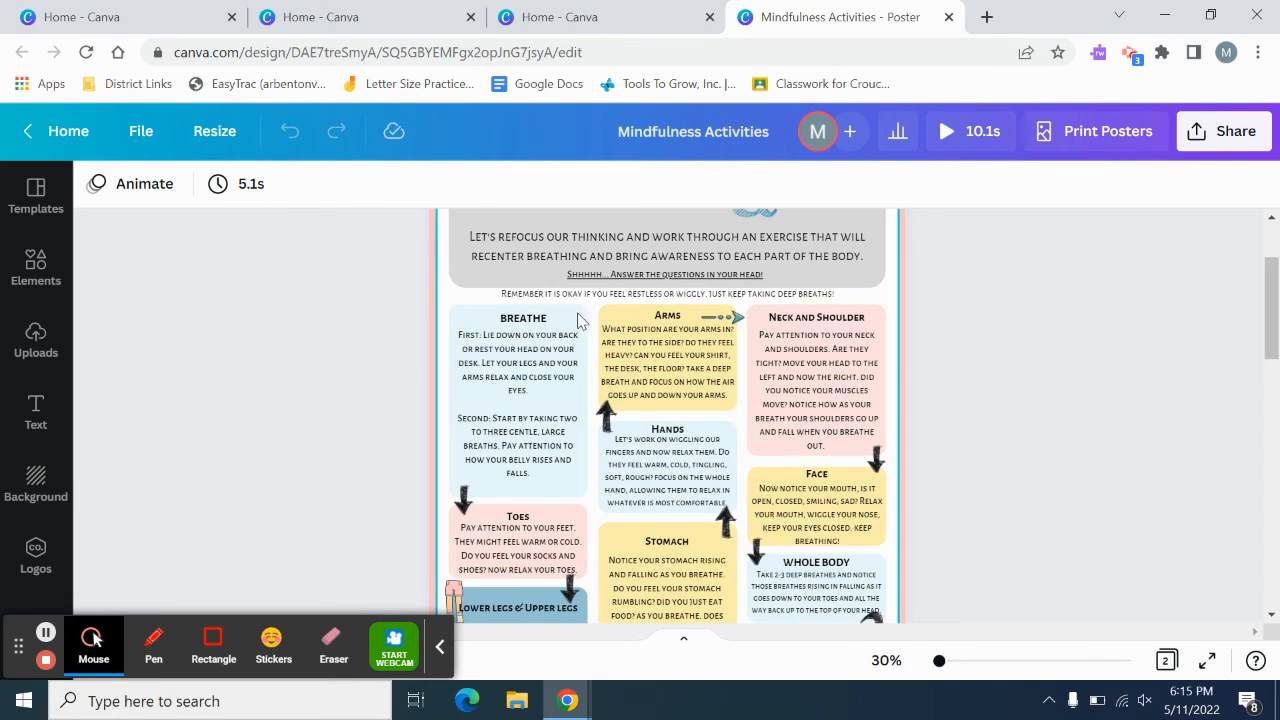
{"action": "scroll", "coordinate": [820, 357], "scroll_direction": "up", "scroll_amount": 1}
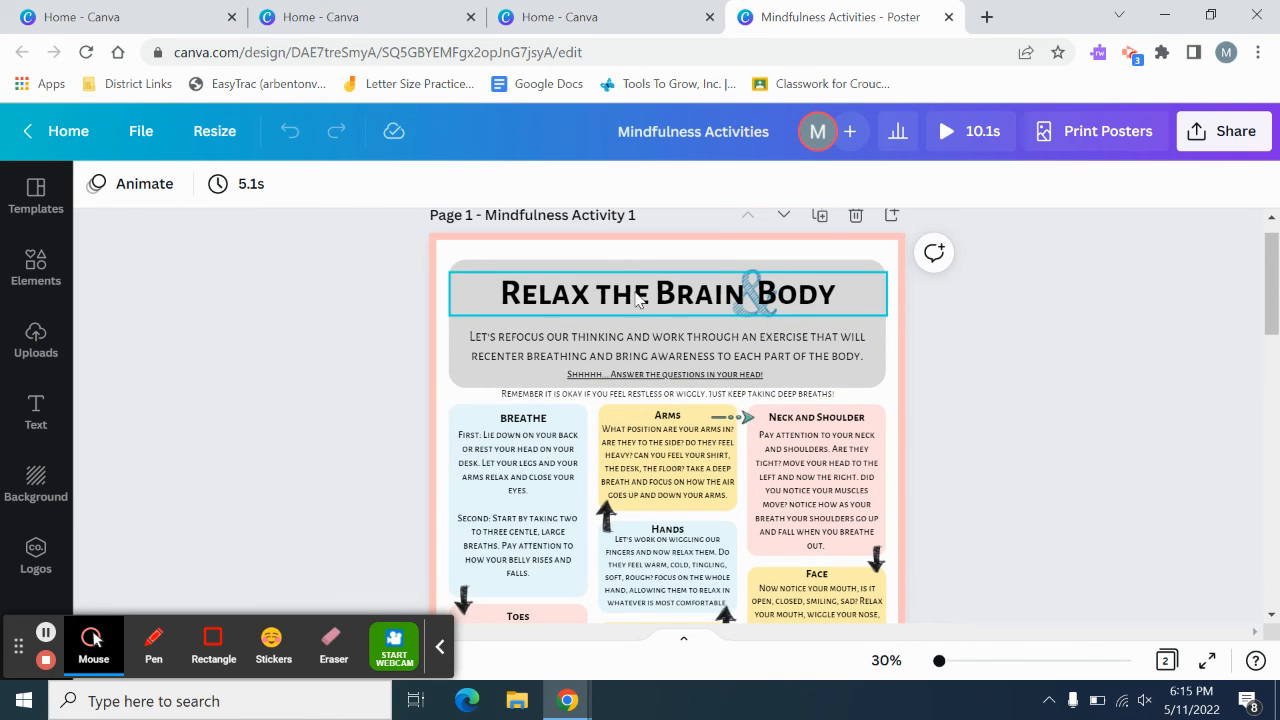
{"action": "left_click", "coordinate": [512, 338]}
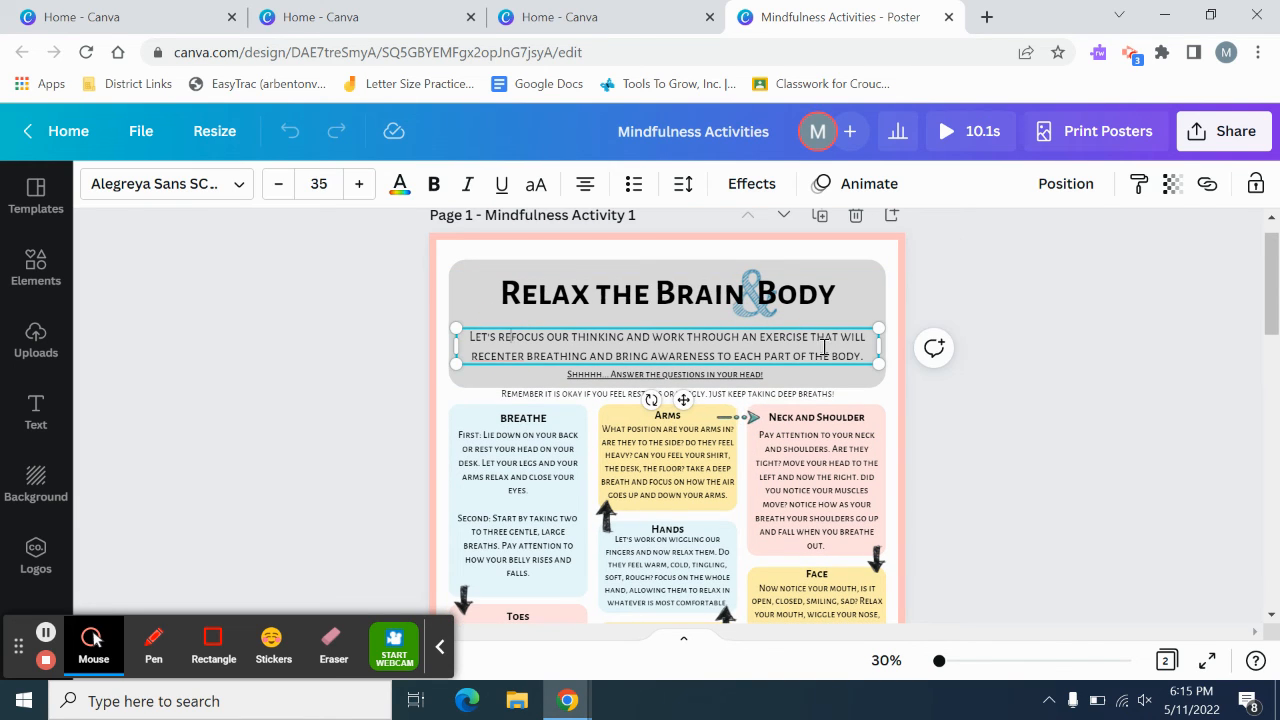
{"action": "left_click_drag", "start_coordinate": [866, 354], "coordinate": [468, 338]}
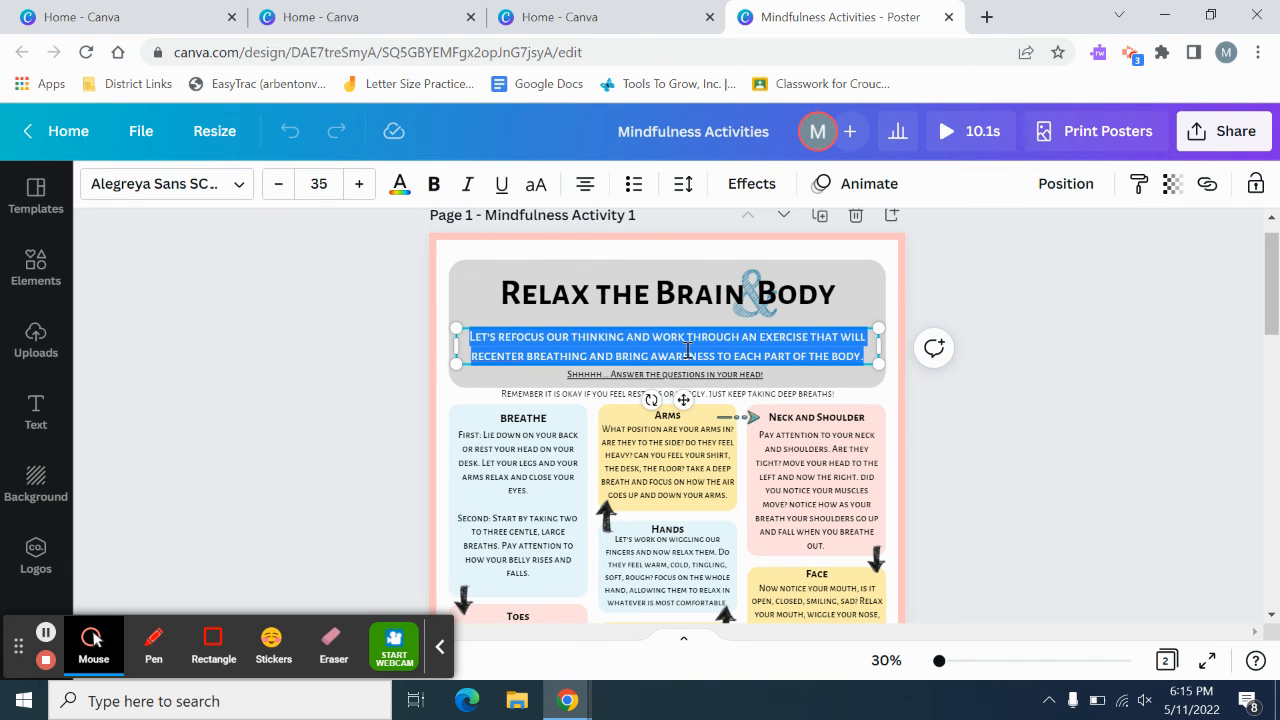
Examine the 5-4-3-2-1 Grounding Technique page of the poster and go back to the home page
{"action": "scroll", "coordinate": [692, 492], "scroll_direction": "down", "scroll_amount": 2}
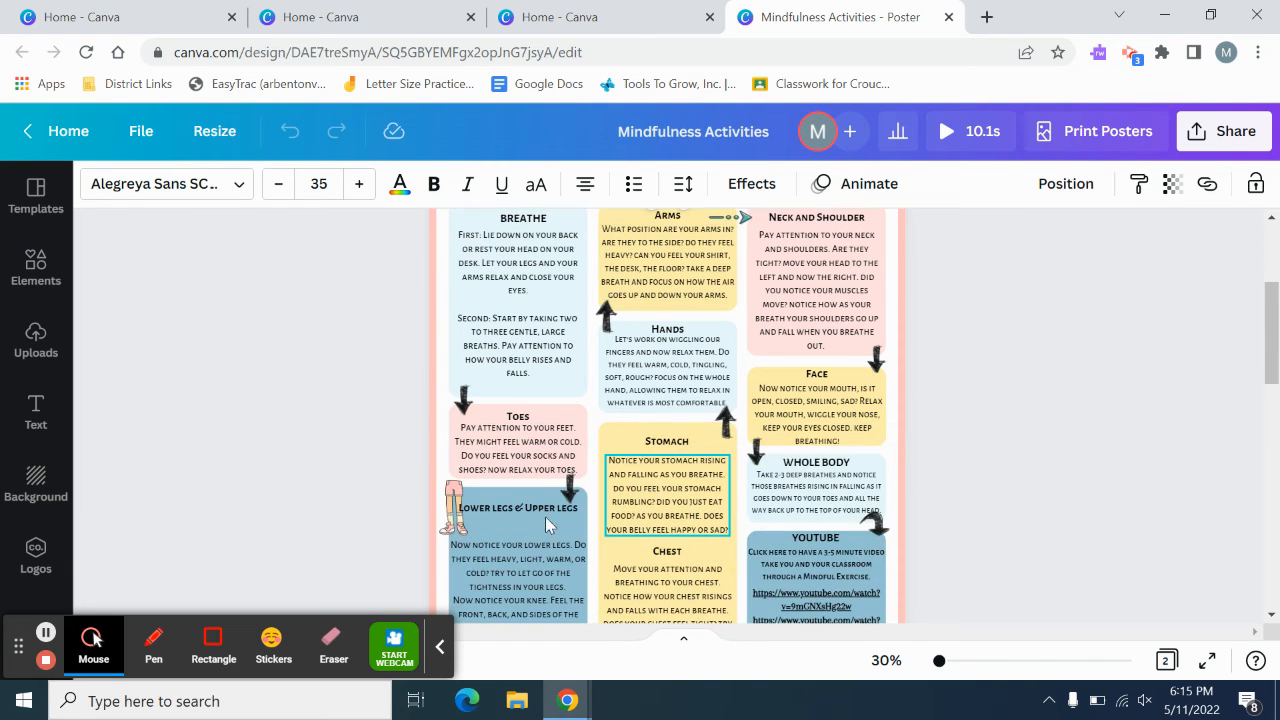
{"action": "scroll", "coordinate": [496, 540], "scroll_direction": "down", "scroll_amount": 8}
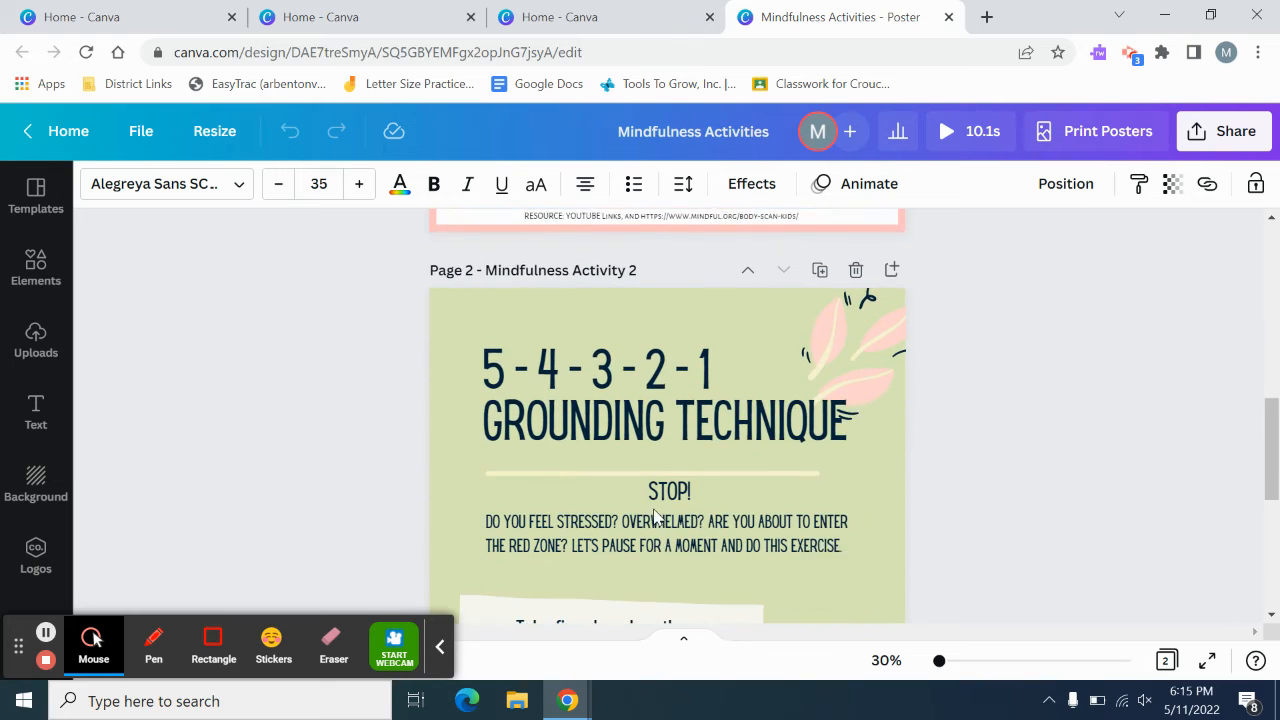
{"action": "scroll", "coordinate": [737, 486], "scroll_direction": "up", "scroll_amount": 3}
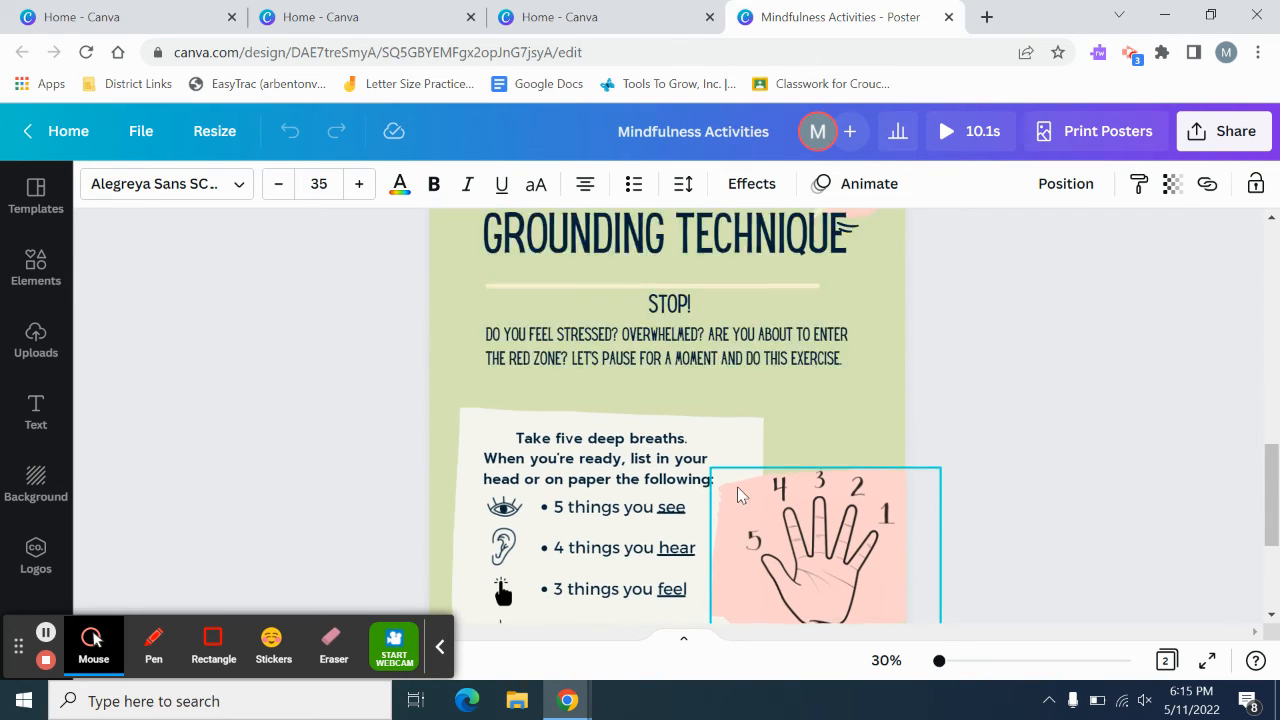
{"action": "scroll", "coordinate": [736, 548], "scroll_direction": "down", "scroll_amount": 5}
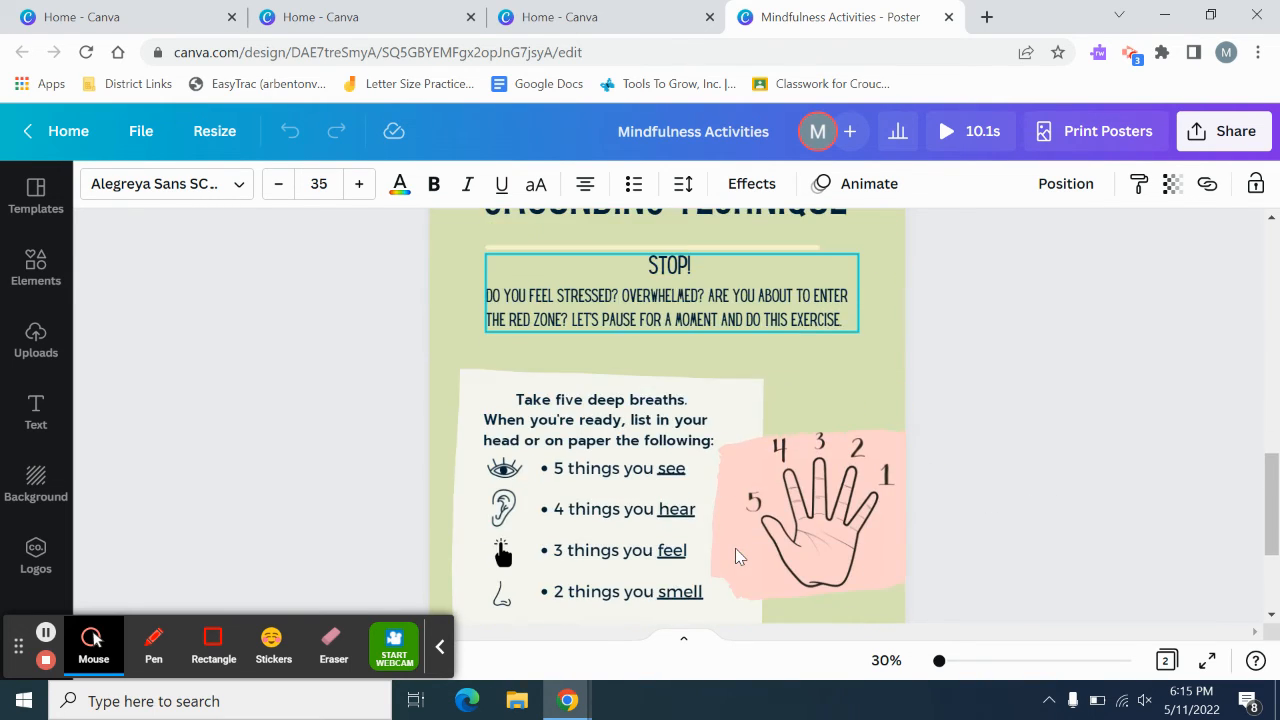
{"action": "scroll", "coordinate": [732, 477], "scroll_direction": "up", "scroll_amount": 4}
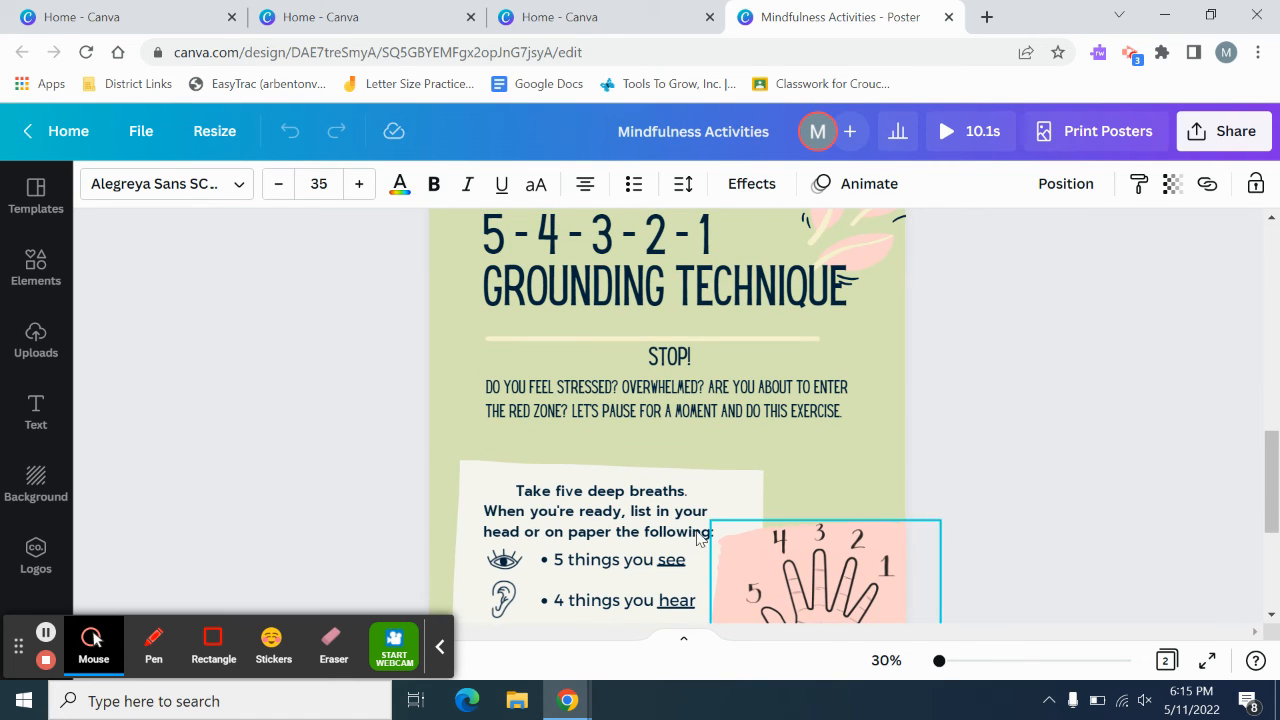
{"action": "scroll", "coordinate": [634, 495], "scroll_direction": "up", "scroll_amount": 1}
{"action": "left_click", "coordinate": [62, 131]}
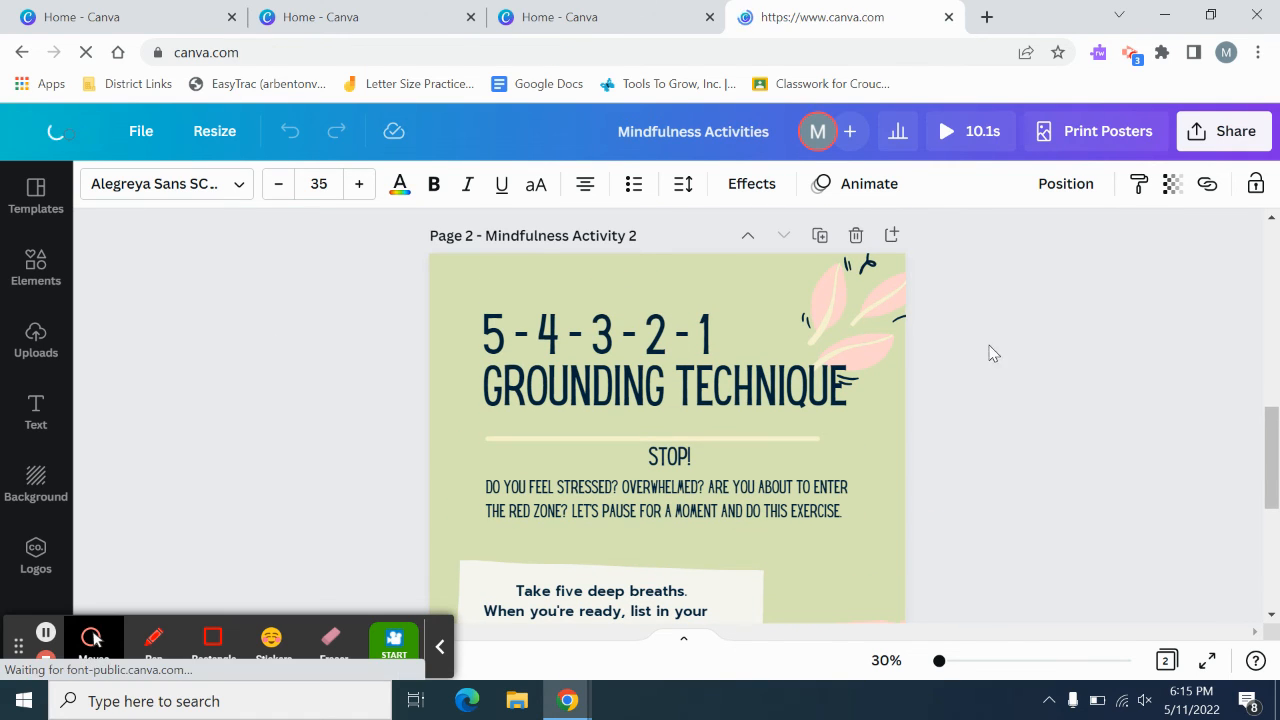
Browse the recent designs on the home page and open the Blue Green Illustrated Earth Day Cloze Activity Worksheet
{"action": "scroll", "coordinate": [780, 520], "scroll_direction": "down", "scroll_amount": 10}
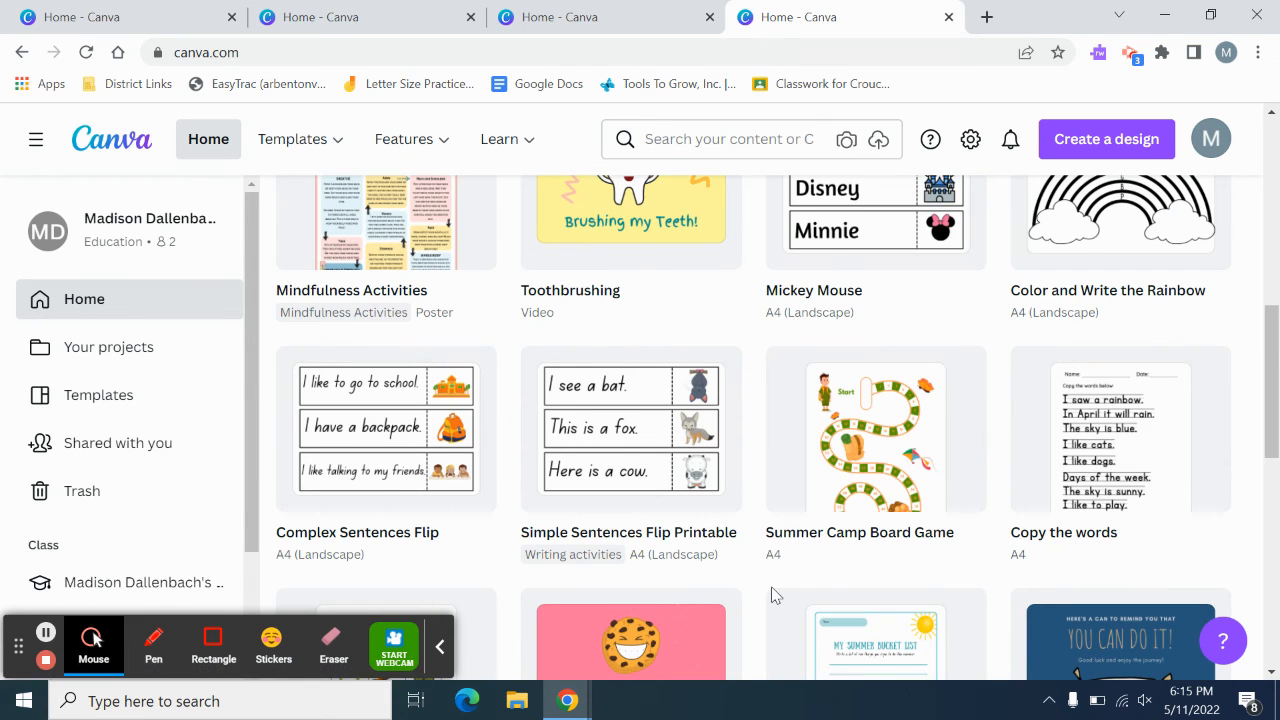
{"action": "scroll", "coordinate": [769, 595], "scroll_direction": "down", "scroll_amount": 4}
{"action": "scroll", "coordinate": [762, 597], "scroll_direction": "down", "scroll_amount": 4}
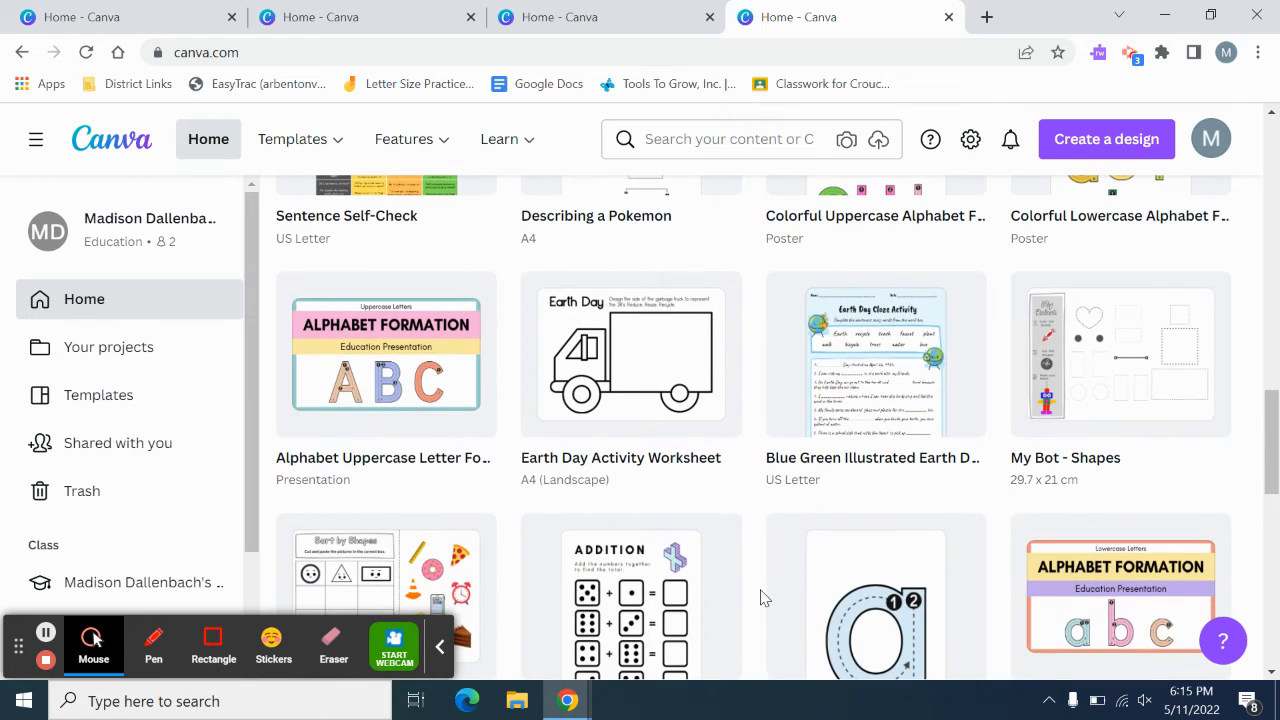
{"action": "scroll", "coordinate": [763, 597], "scroll_direction": "down", "scroll_amount": 3}
{"action": "scroll", "coordinate": [763, 597], "scroll_direction": "up", "scroll_amount": 2}
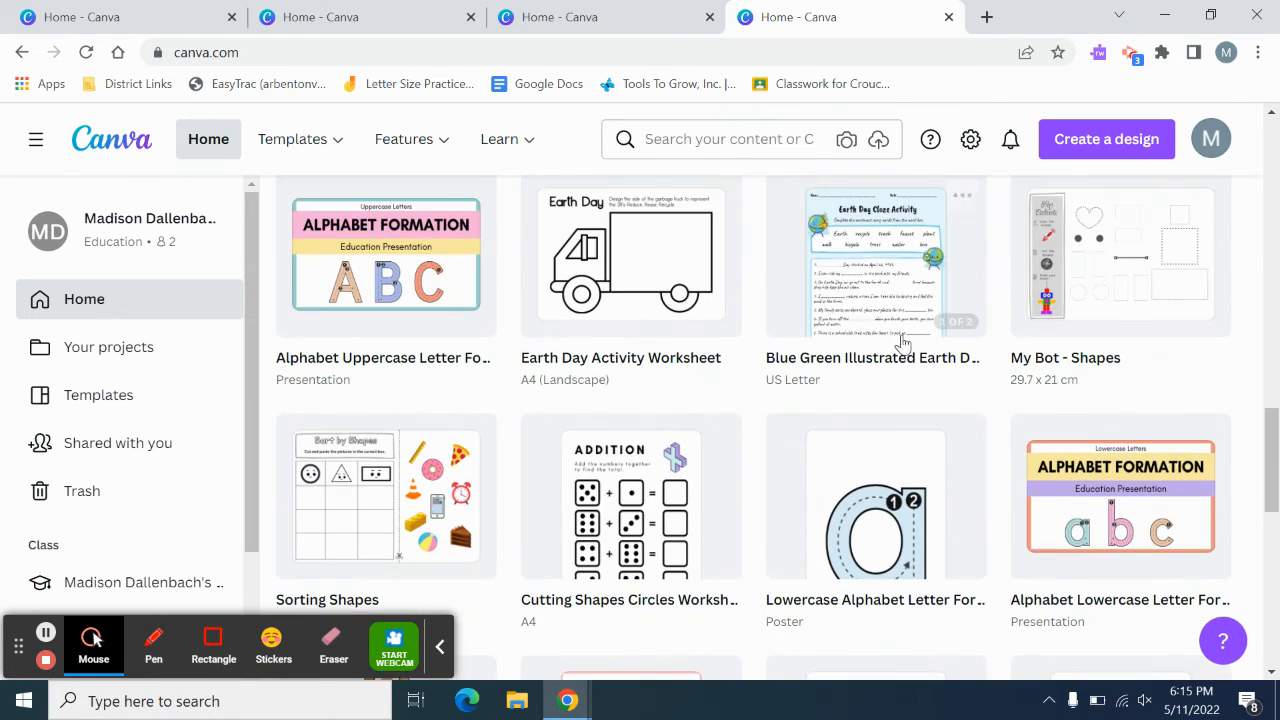
{"action": "left_click", "coordinate": [873, 265]}
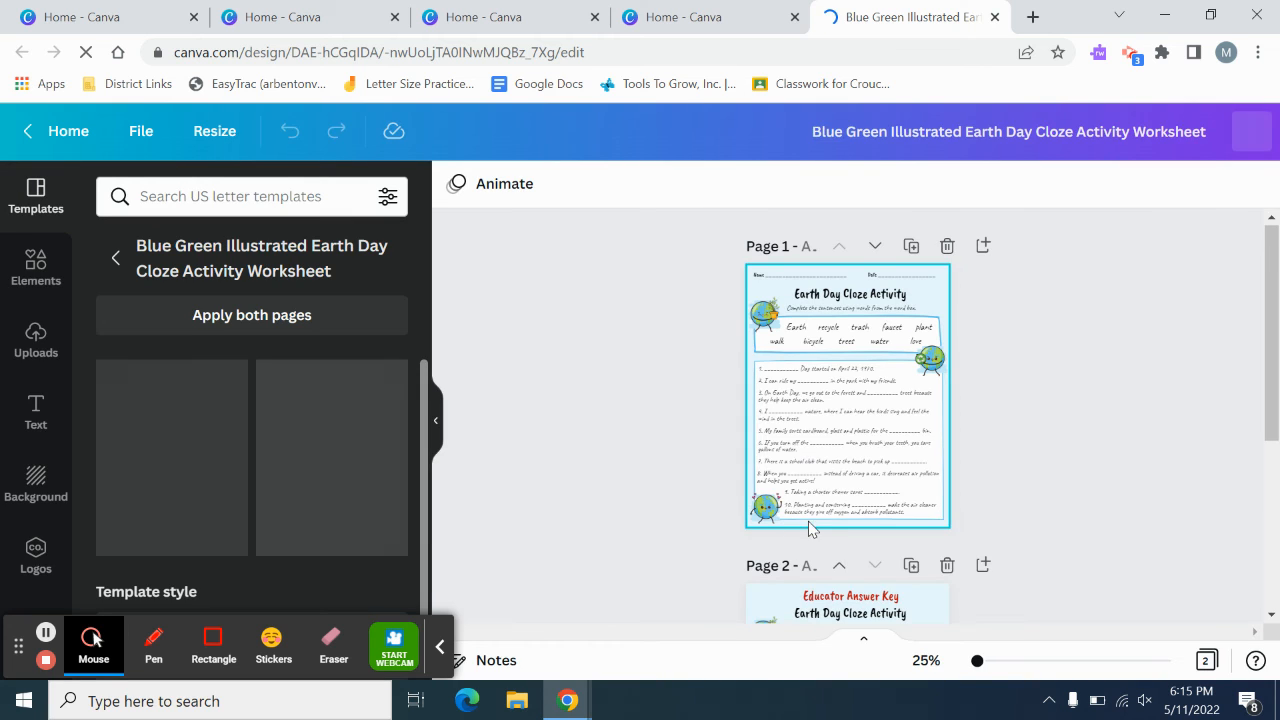
Clear the dashed answer blank in sentence 1 of the worksheet, leaving an empty gap before "Day started on April 22, 1970."
{"action": "left_click_drag", "start_coordinate": [940, 661], "coordinate": [963, 665]}
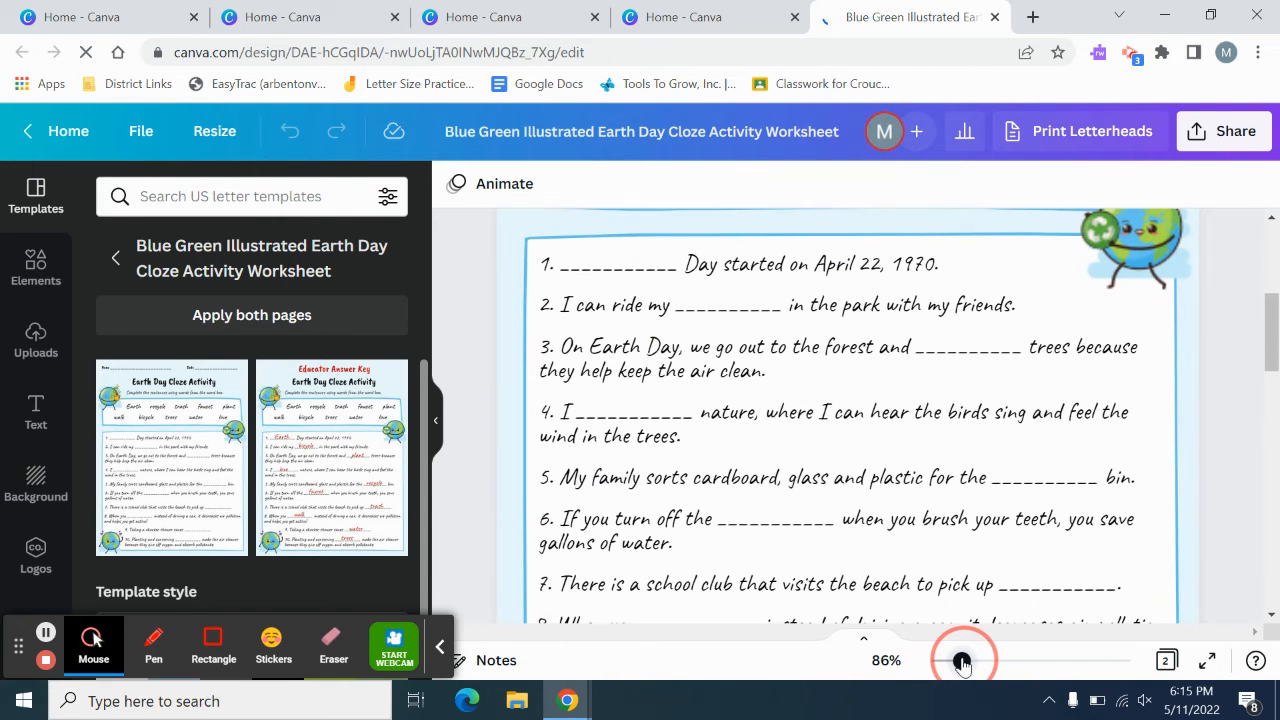
{"action": "scroll", "coordinate": [714, 491], "scroll_direction": "up", "scroll_amount": 4}
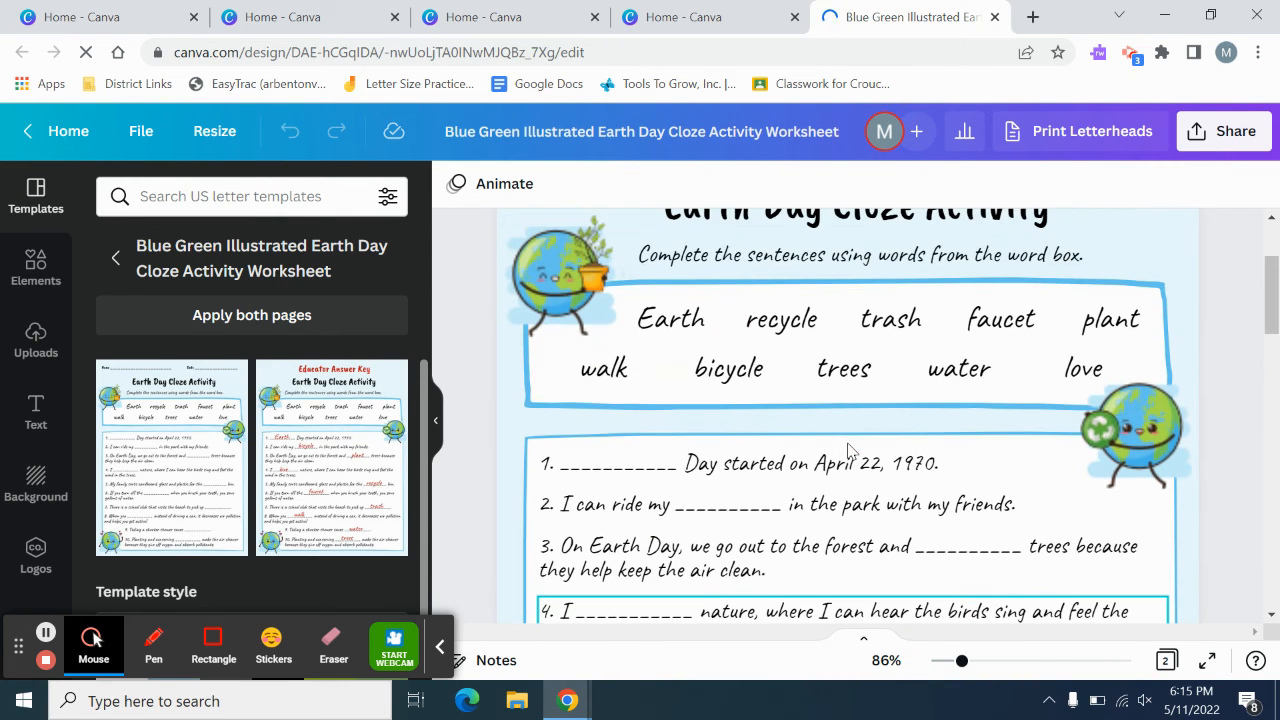
{"action": "left_click", "coordinate": [588, 478]}
{"action": "left_click", "coordinate": [648, 468]}
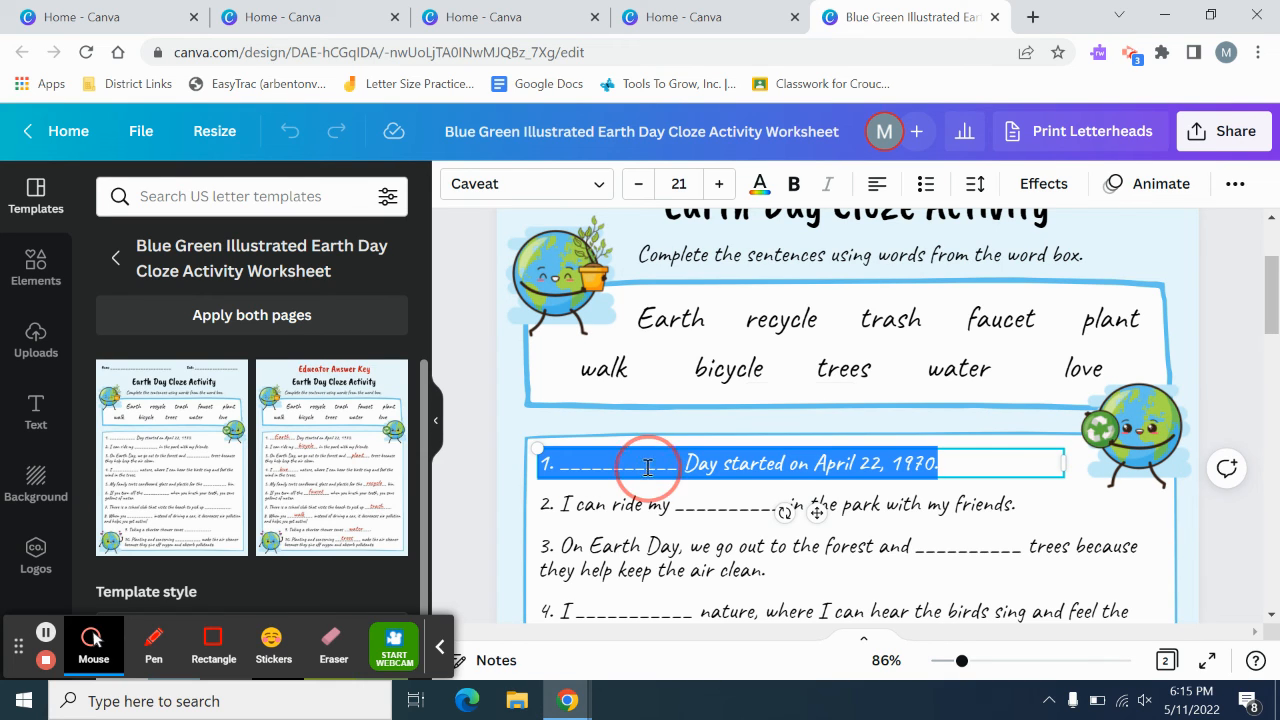
{"action": "left_click", "coordinate": [680, 467]}
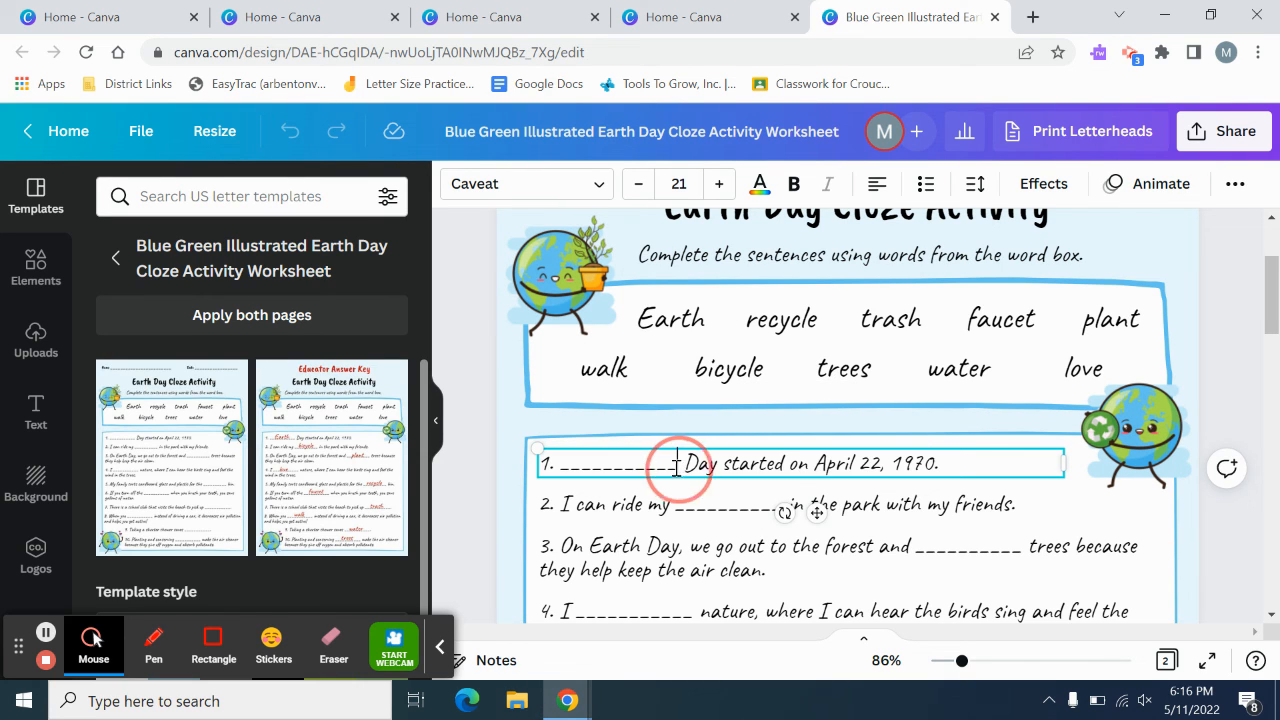
{"action": "left_click_drag", "start_coordinate": [677, 465], "coordinate": [572, 469]}
{"action": "key", "text": "BackSpace"}
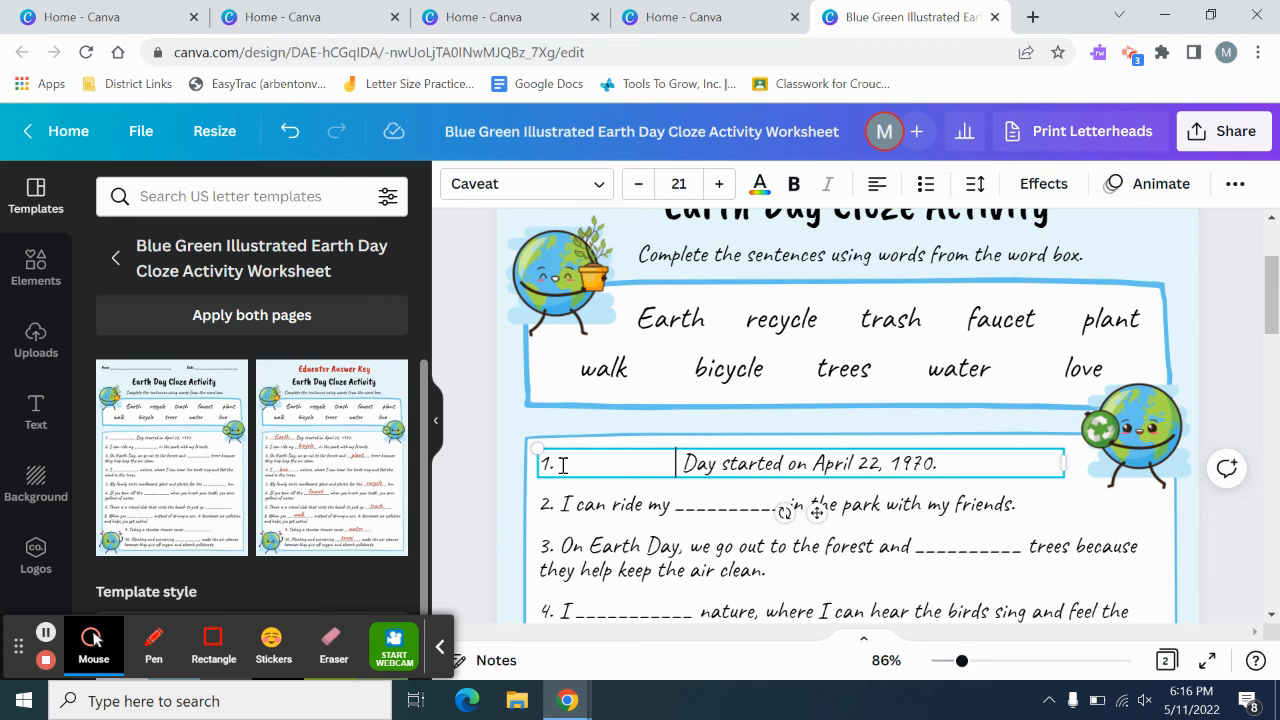
Add a plain straight line from the elements to the worksheet page and set its line weight to 1
{"action": "left_click", "coordinate": [35, 275]}
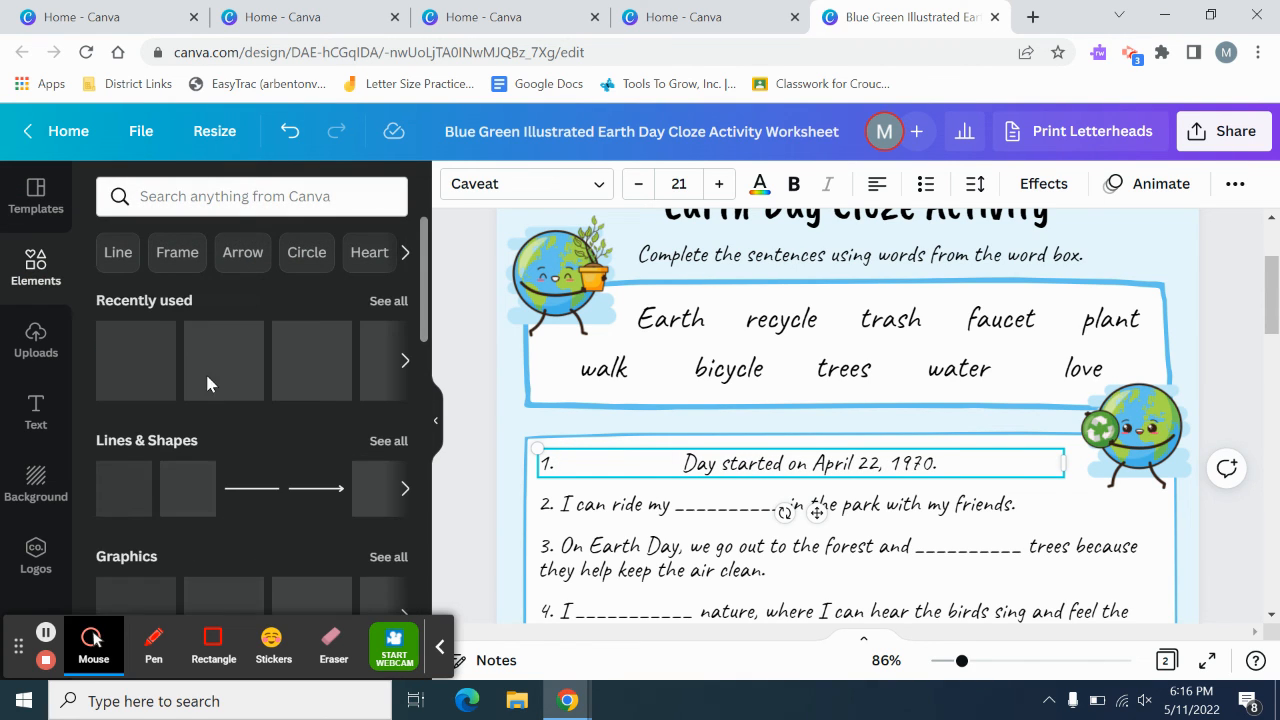
{"action": "left_click_drag", "start_coordinate": [244, 507], "coordinate": [840, 560]}
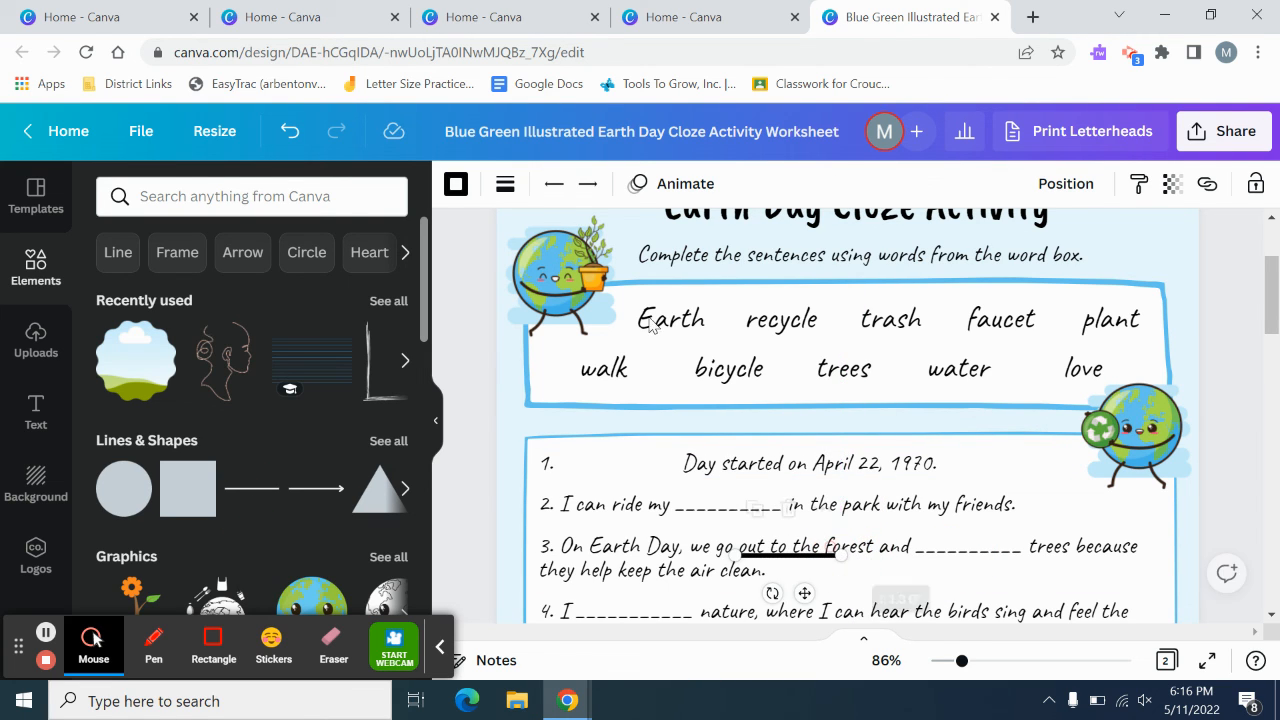
{"action": "left_click", "coordinate": [504, 184]}
{"action": "left_click", "coordinate": [456, 184]}
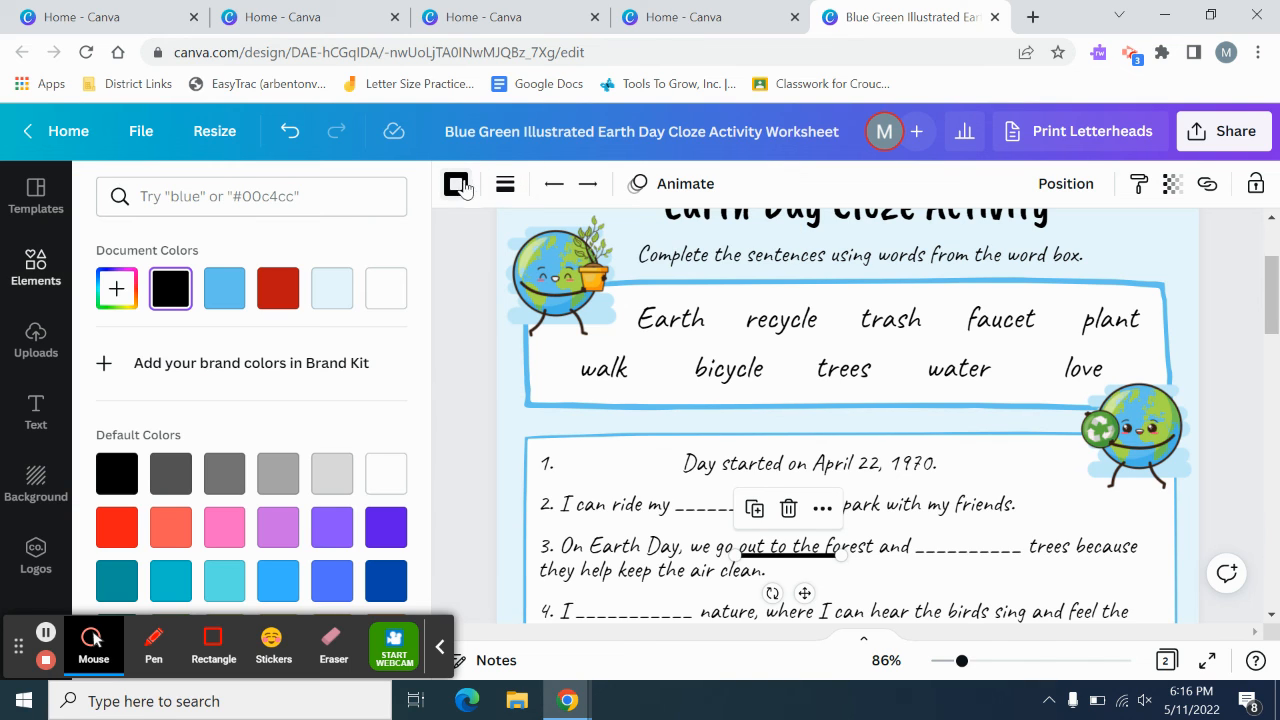
{"action": "left_click", "coordinate": [507, 186]}
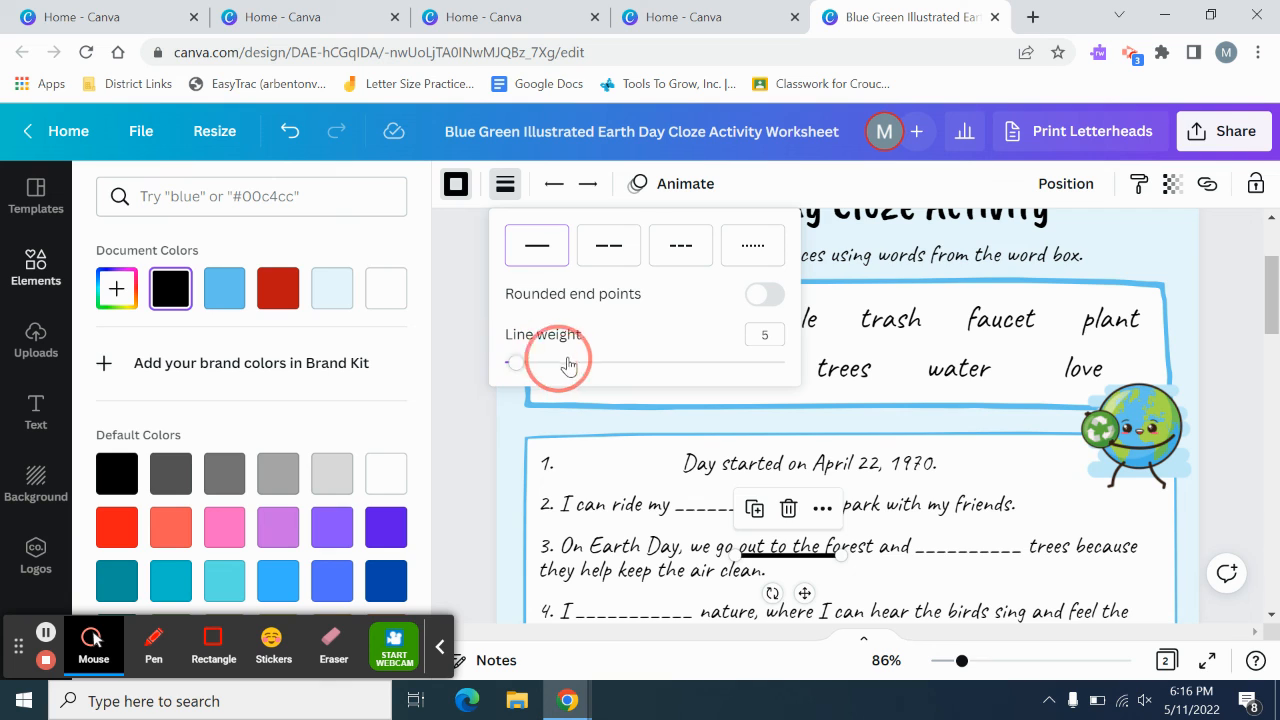
{"action": "left_click_drag", "start_coordinate": [540, 371], "coordinate": [497, 366]}
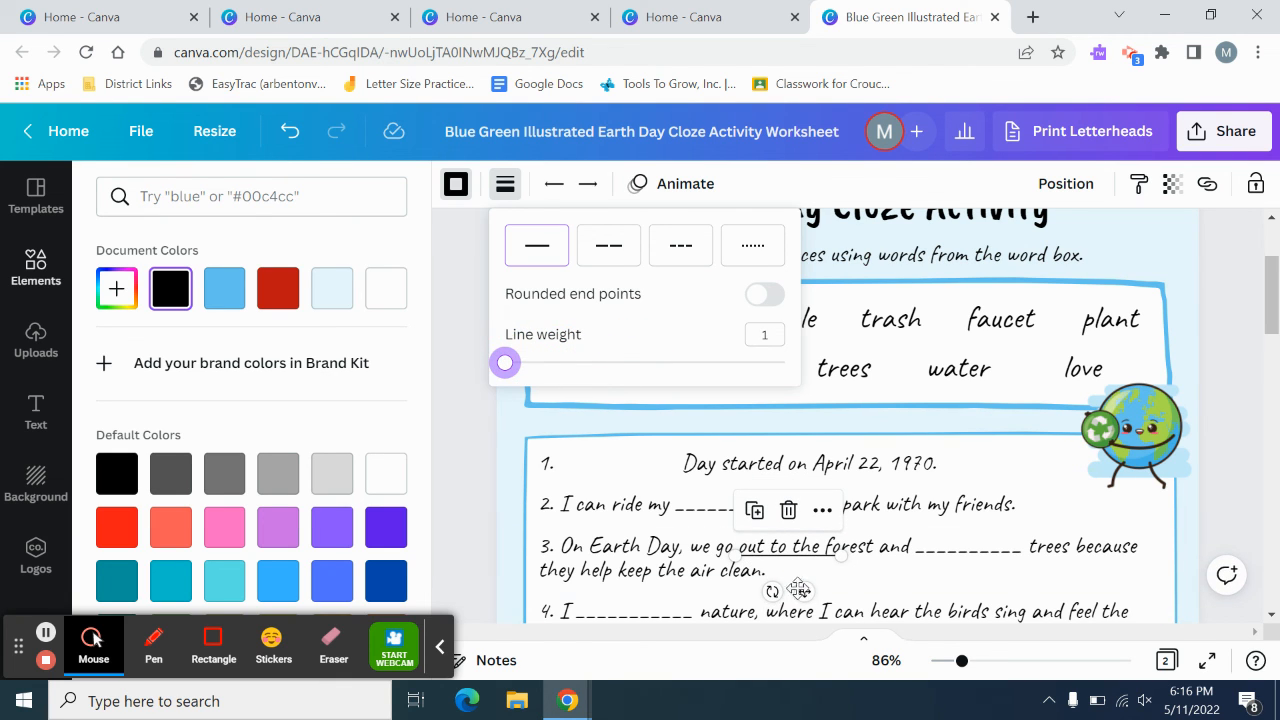
Place the thin line in the empty gap of sentence 1 and color it with the document's red
{"action": "left_click_drag", "start_coordinate": [798, 590], "coordinate": [636, 509]}
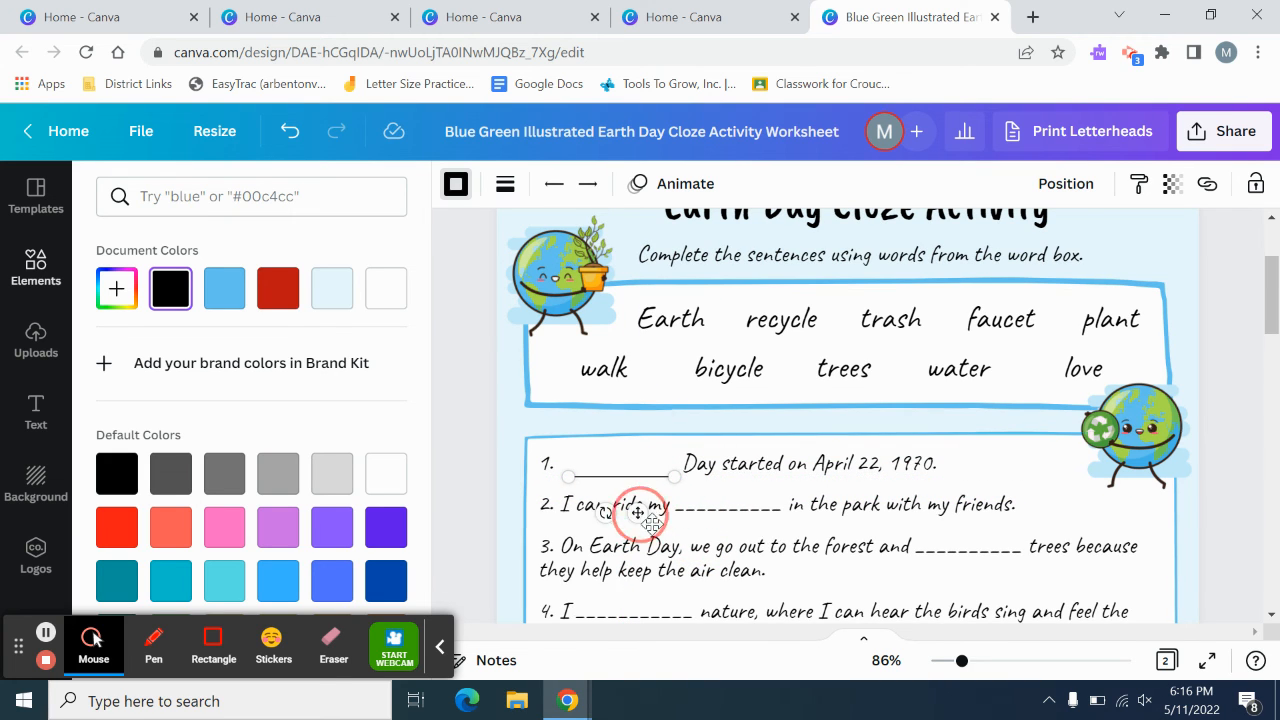
{"action": "left_click", "coordinate": [276, 300]}
{"action": "left_click", "coordinate": [625, 505]}
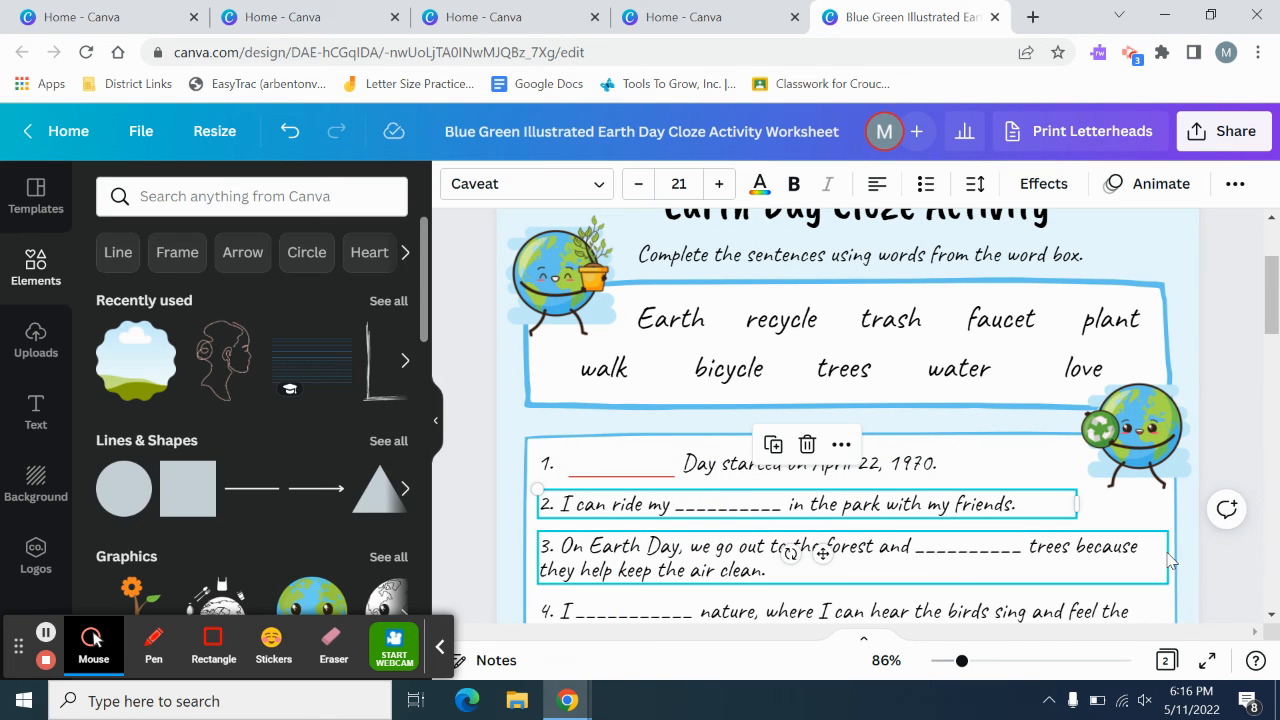
Review the worksheet's word box and the filled-in answers on the Educator Answer Key page, and return to the home page
{"action": "scroll", "coordinate": [1207, 569], "scroll_direction": "up", "scroll_amount": 2}
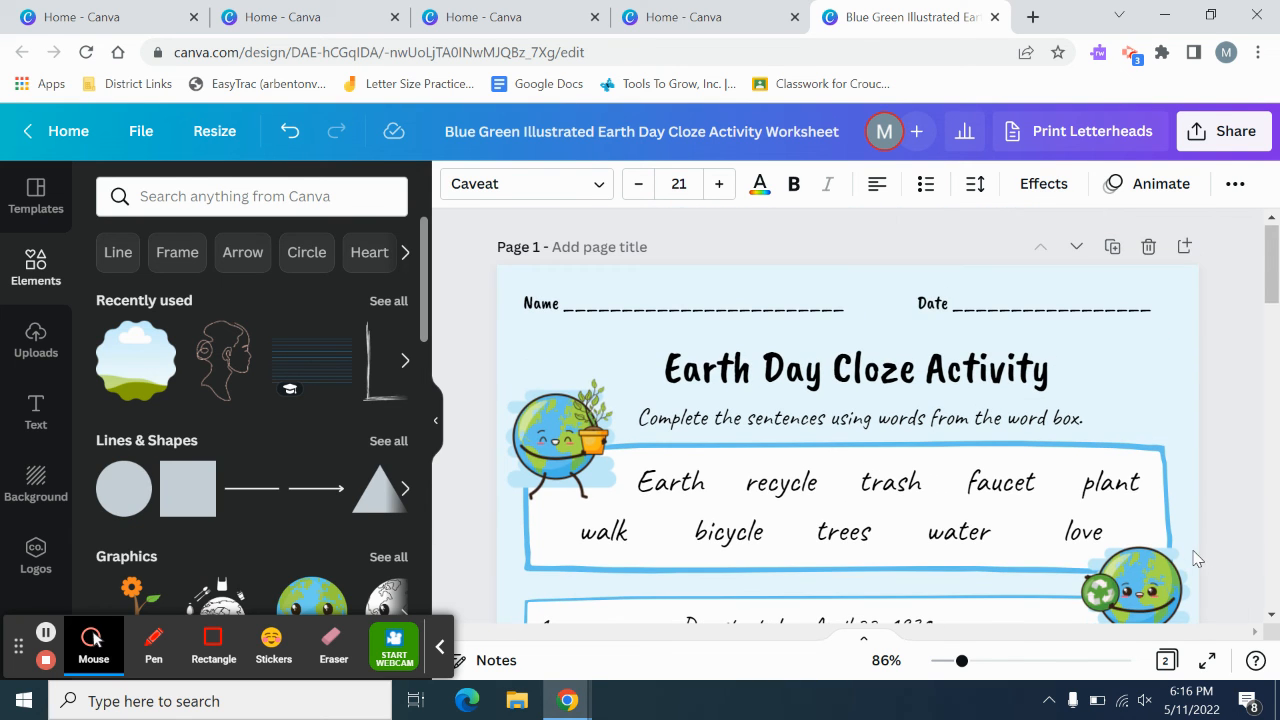
{"action": "scroll", "coordinate": [657, 459], "scroll_direction": "down", "scroll_amount": 1}
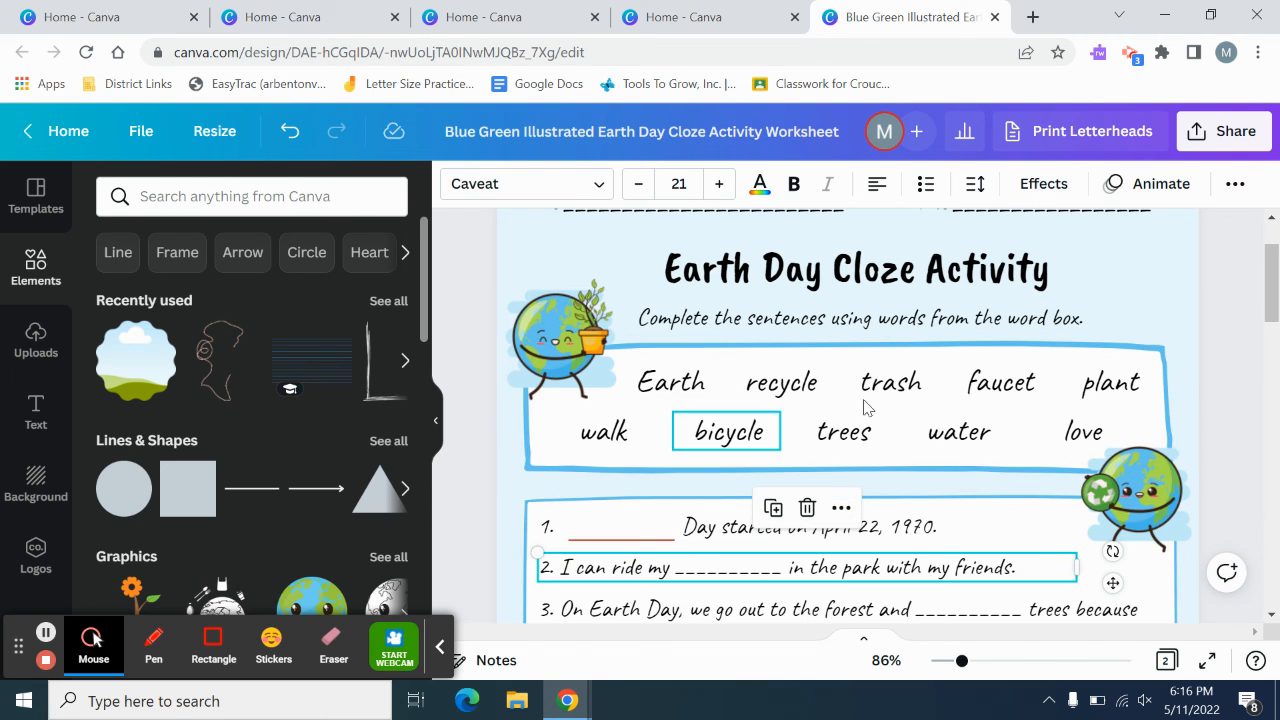
{"action": "scroll", "coordinate": [818, 472], "scroll_direction": "down", "scroll_amount": 6}
{"action": "scroll", "coordinate": [818, 472], "scroll_direction": "up", "scroll_amount": 5}
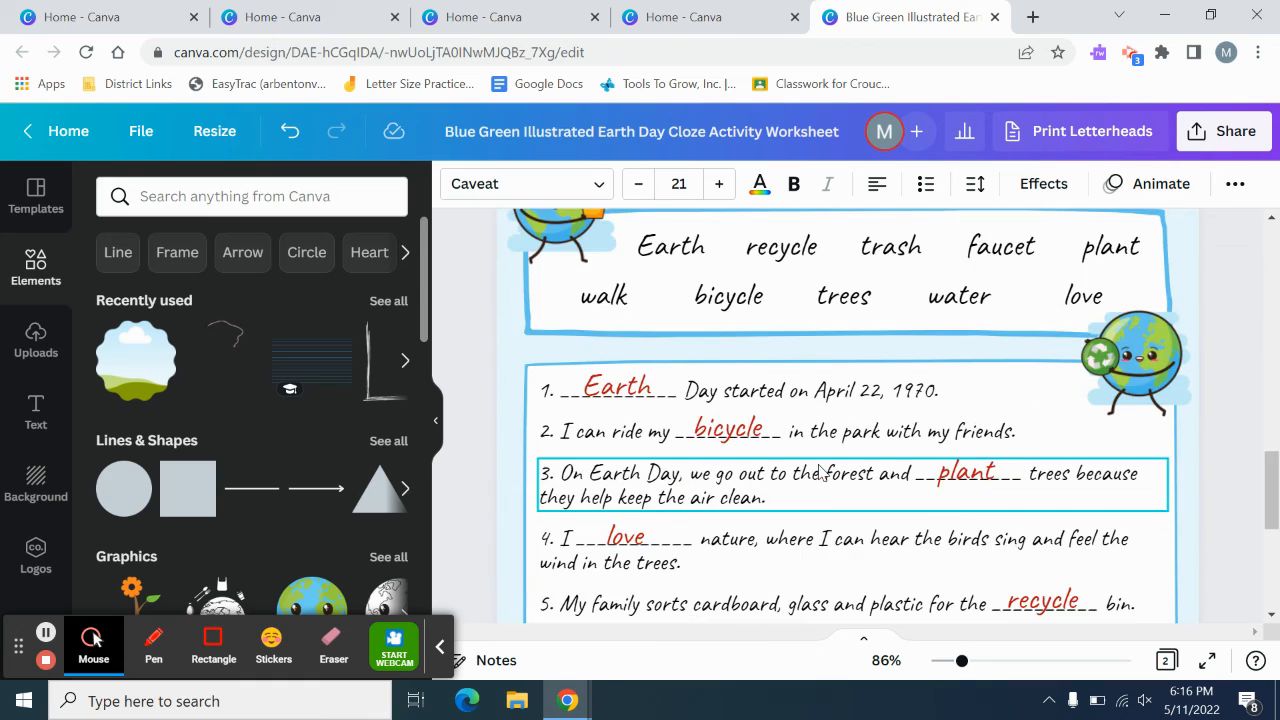
{"action": "scroll", "coordinate": [818, 472], "scroll_direction": "down", "scroll_amount": 5}
{"action": "scroll", "coordinate": [818, 472], "scroll_direction": "up", "scroll_amount": 5}
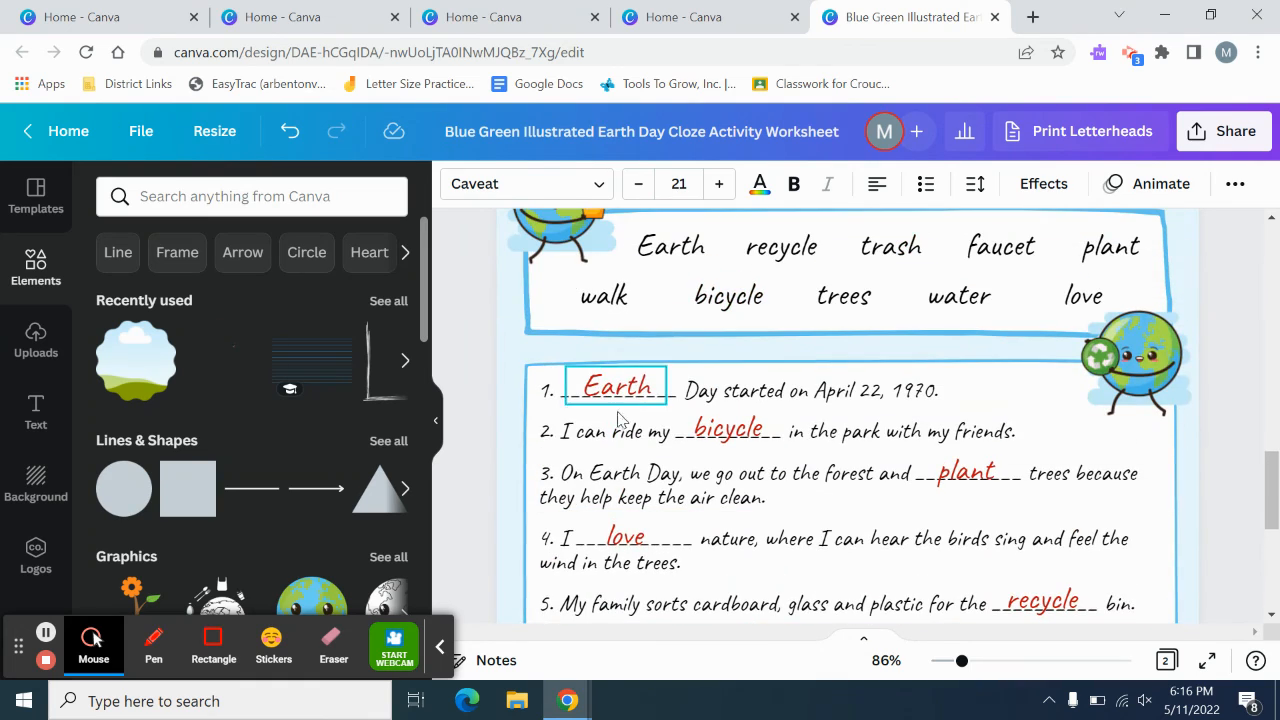
{"action": "scroll", "coordinate": [705, 519], "scroll_direction": "down", "scroll_amount": 3}
{"action": "scroll", "coordinate": [705, 519], "scroll_direction": "up", "scroll_amount": 6}
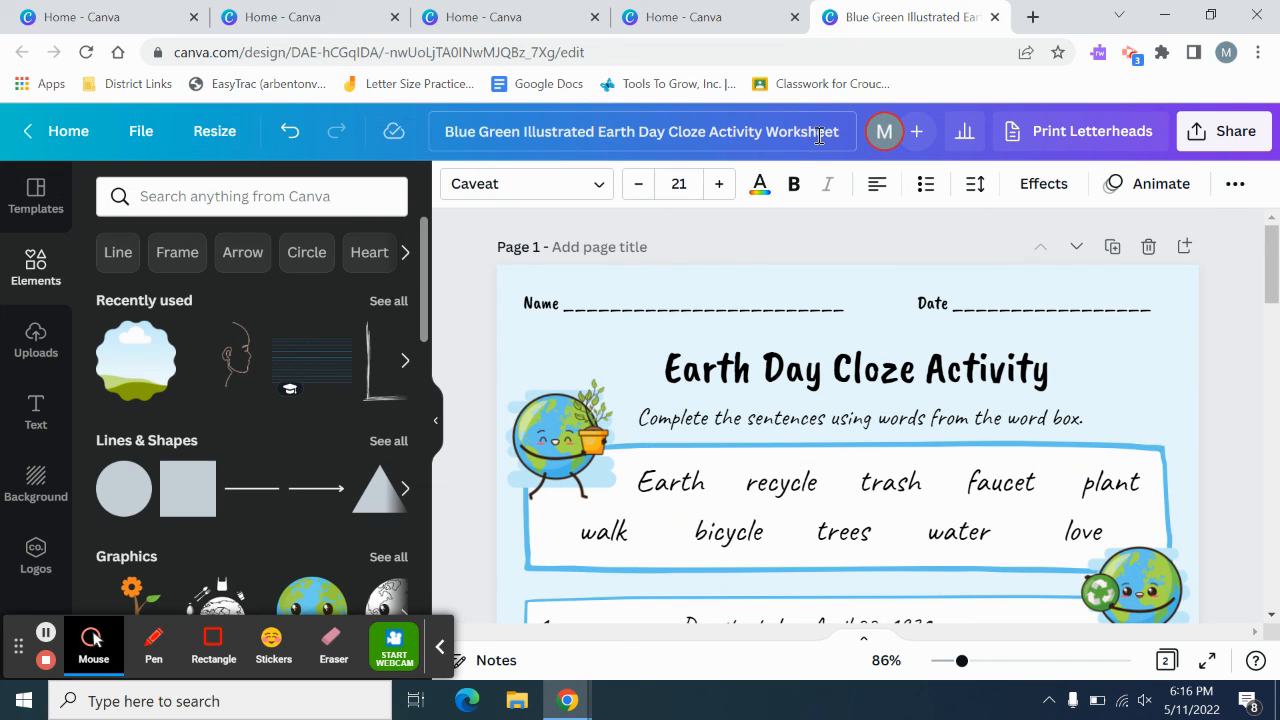
{"action": "left_click", "coordinate": [71, 135]}
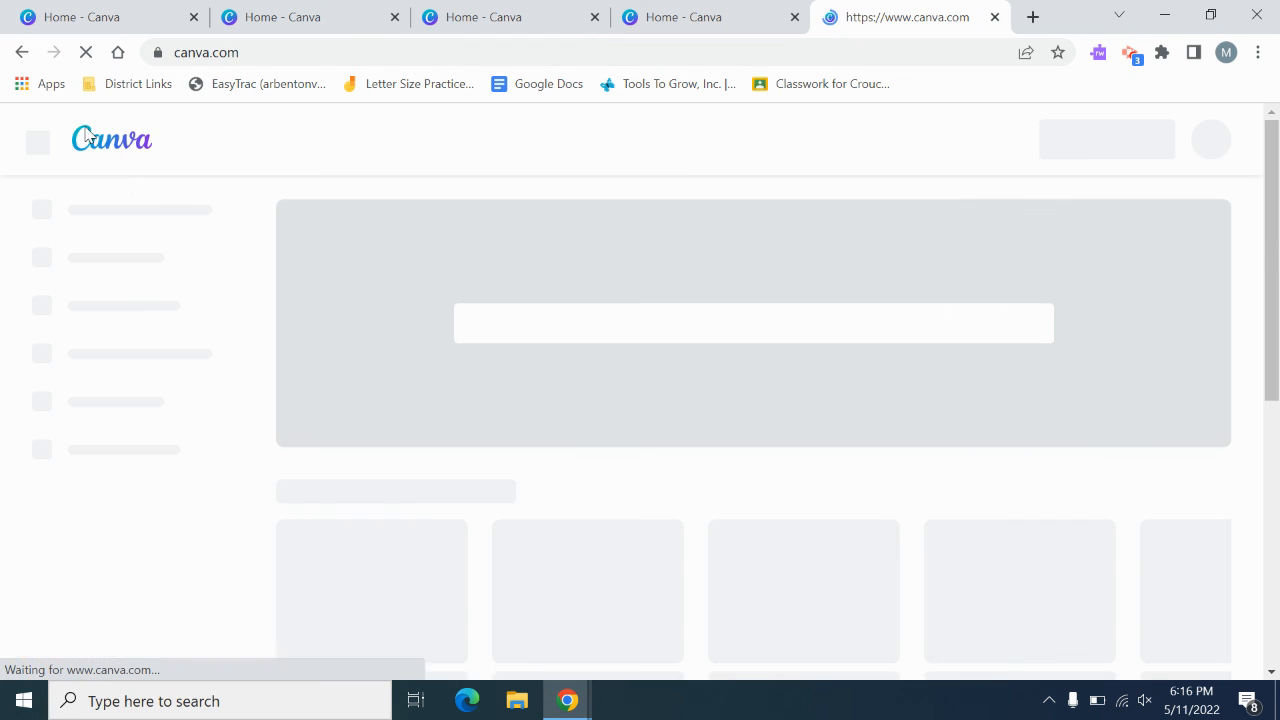